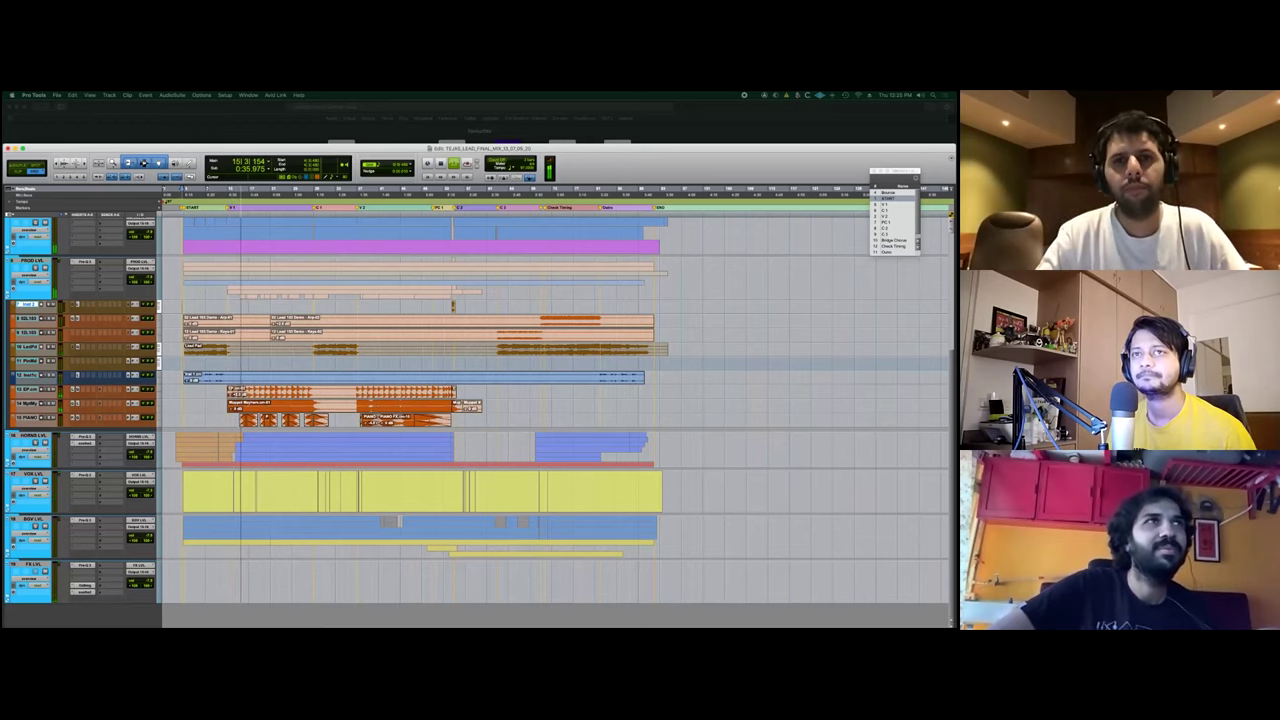
Enlarge the Lead Pad track and expand the HORNS LVL folder to show its individual horn tracks.
key("space")
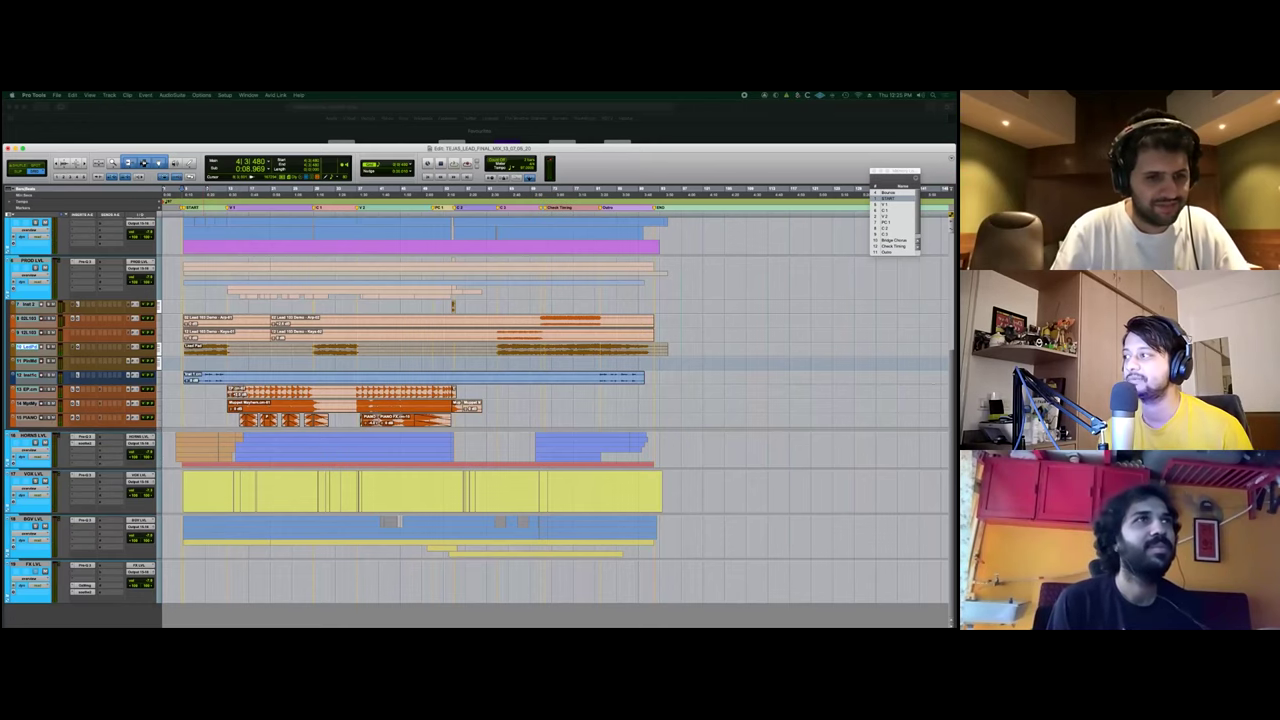
key("ctrl+Up")
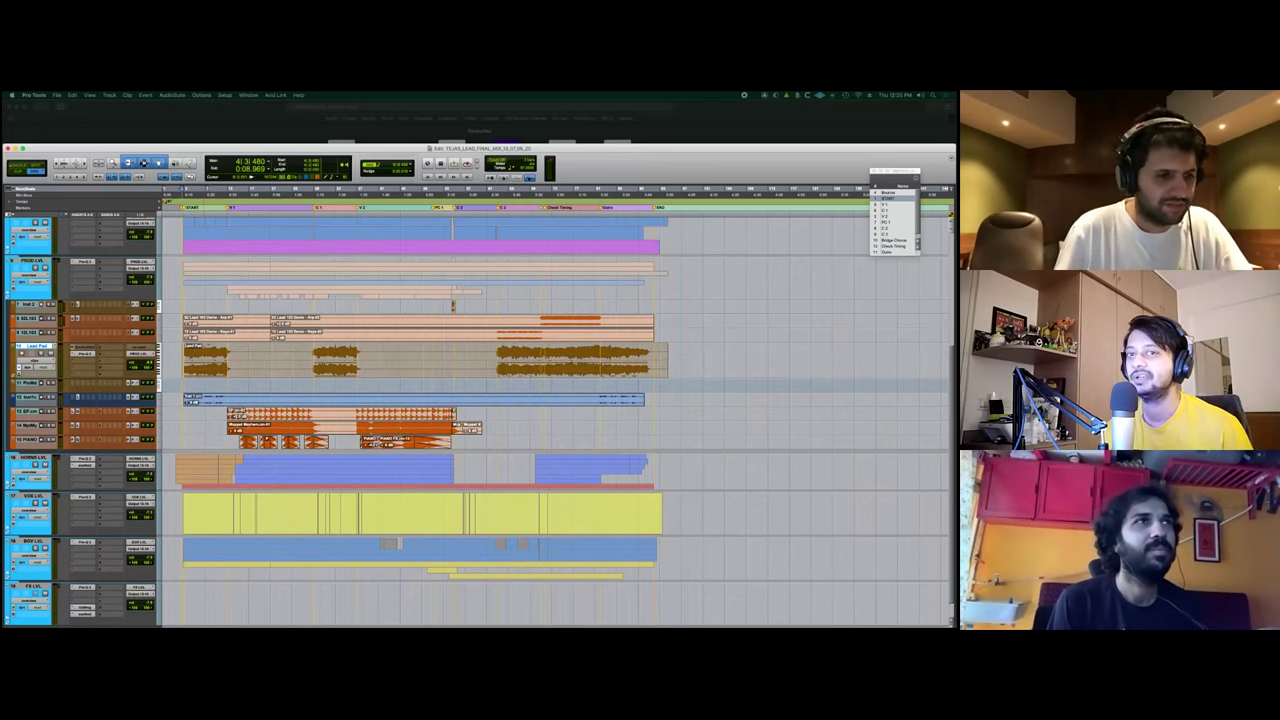
left_click(33, 457)
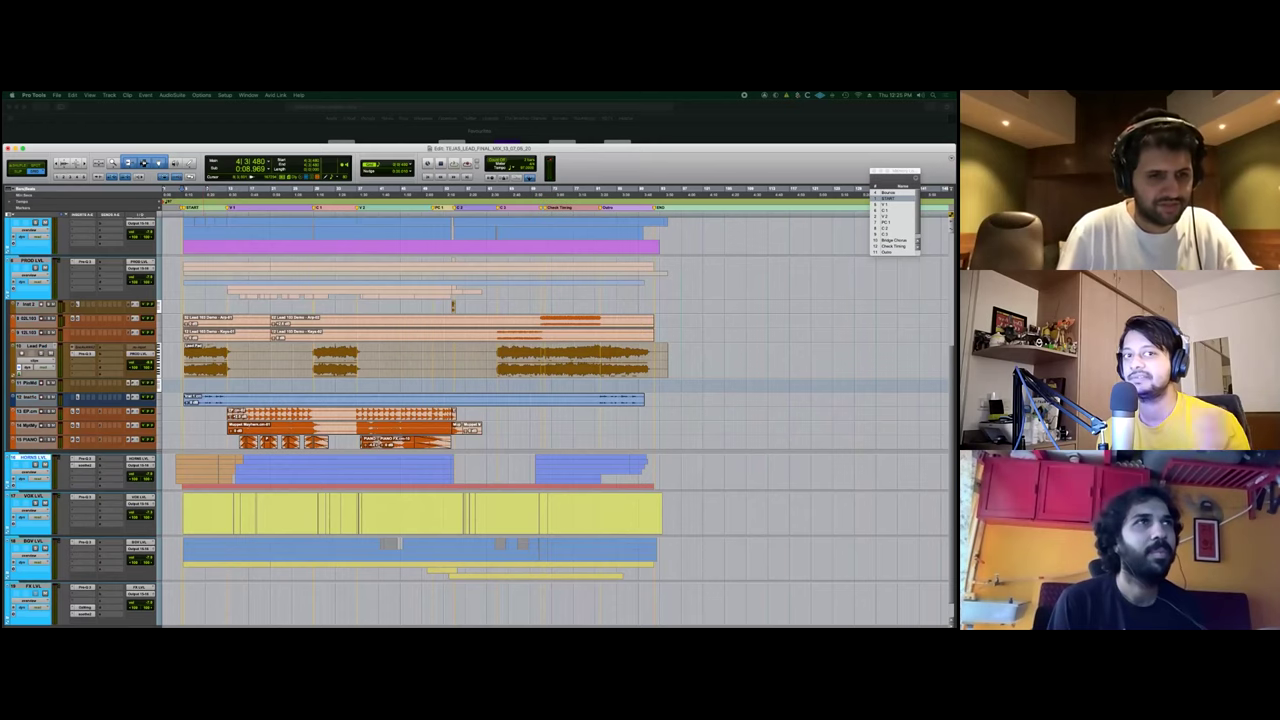
key("shift+f")
scroll(479, 420, "down", 5)
scroll(479, 420, "up", 3)
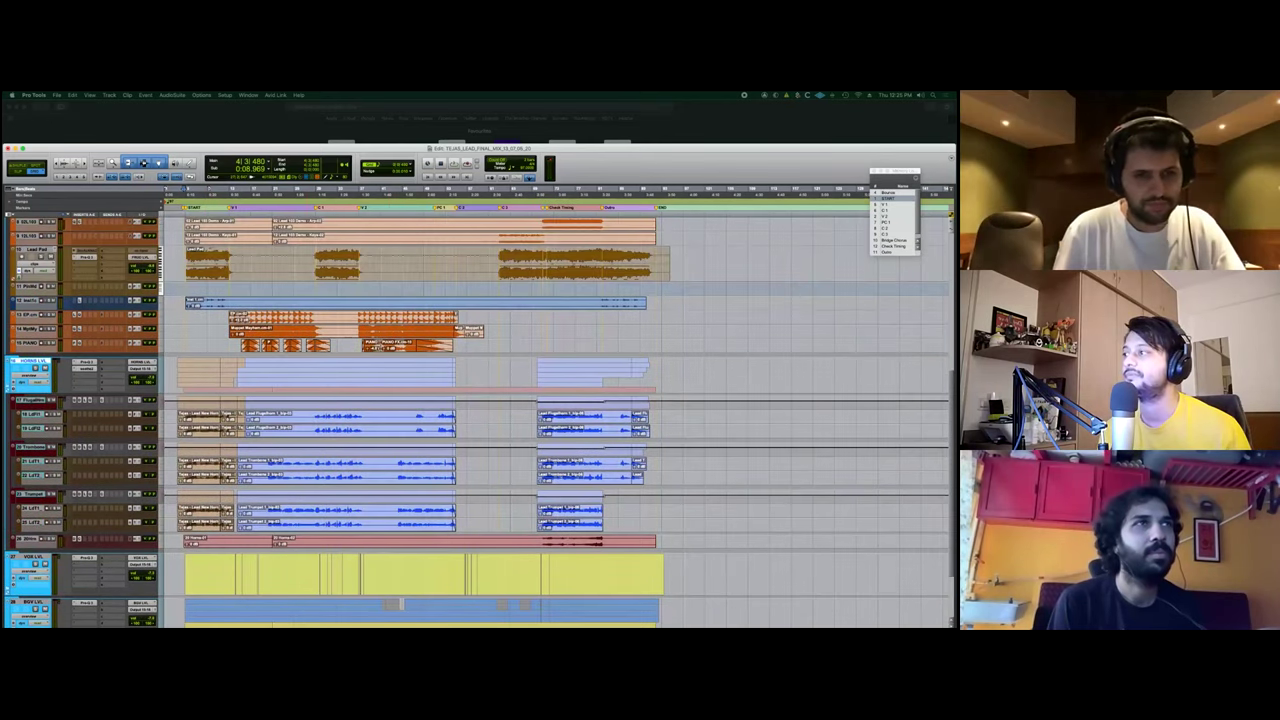
Enlarge the paired flugelhorn, trombone and trumpet tracks to show their intro waveforms.
key("t")
key("t")
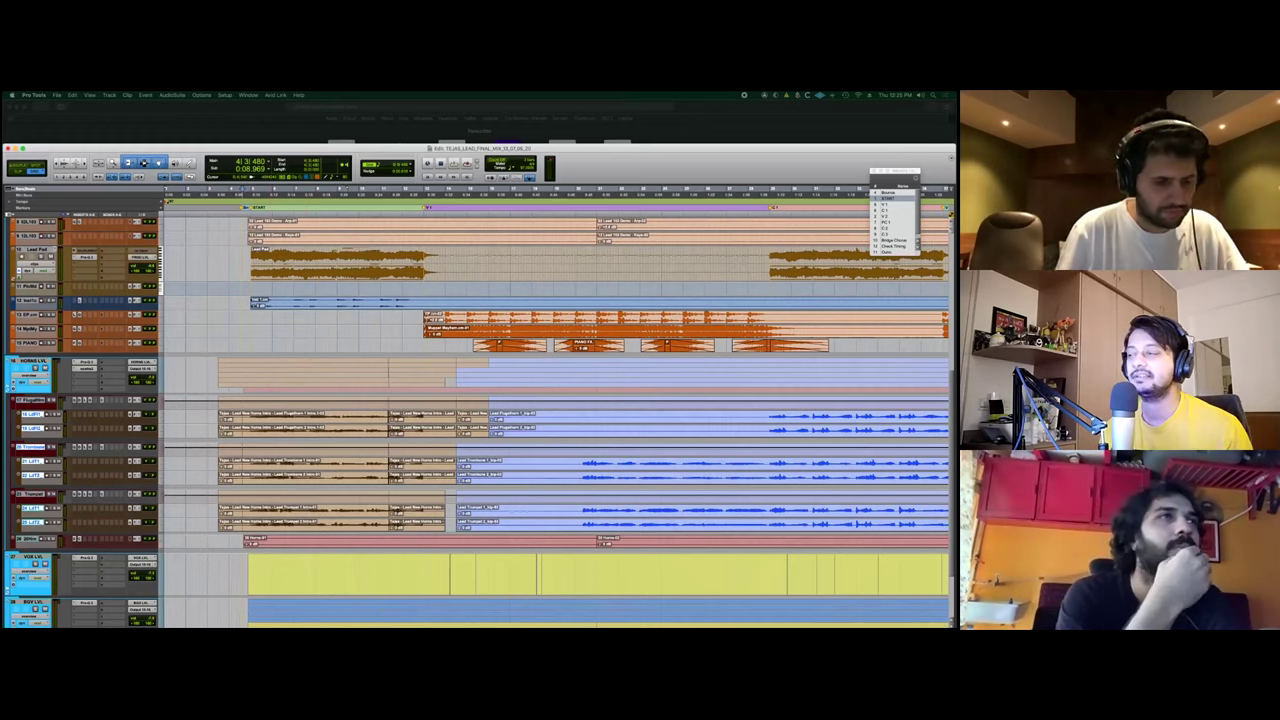
key("ctrl+Up")
key("ctrl+Up")
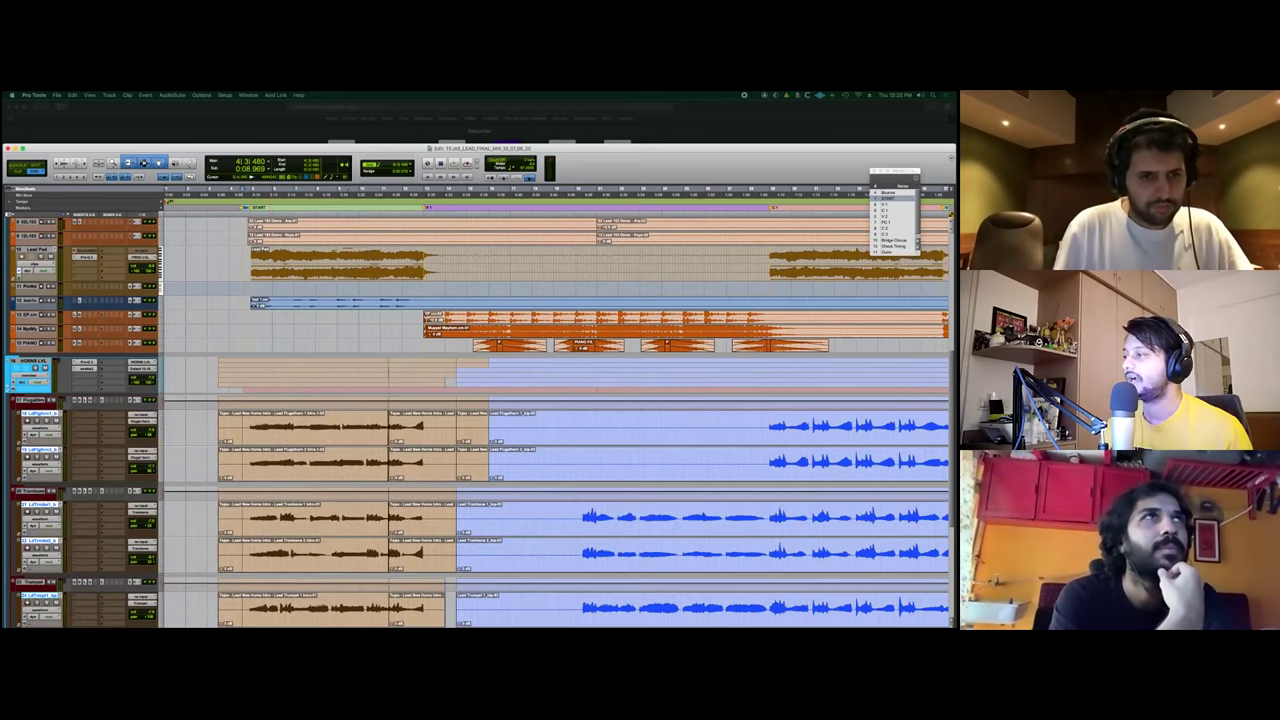
scroll(556, 420, "down", 3)
scroll(556, 420, "up", 3)
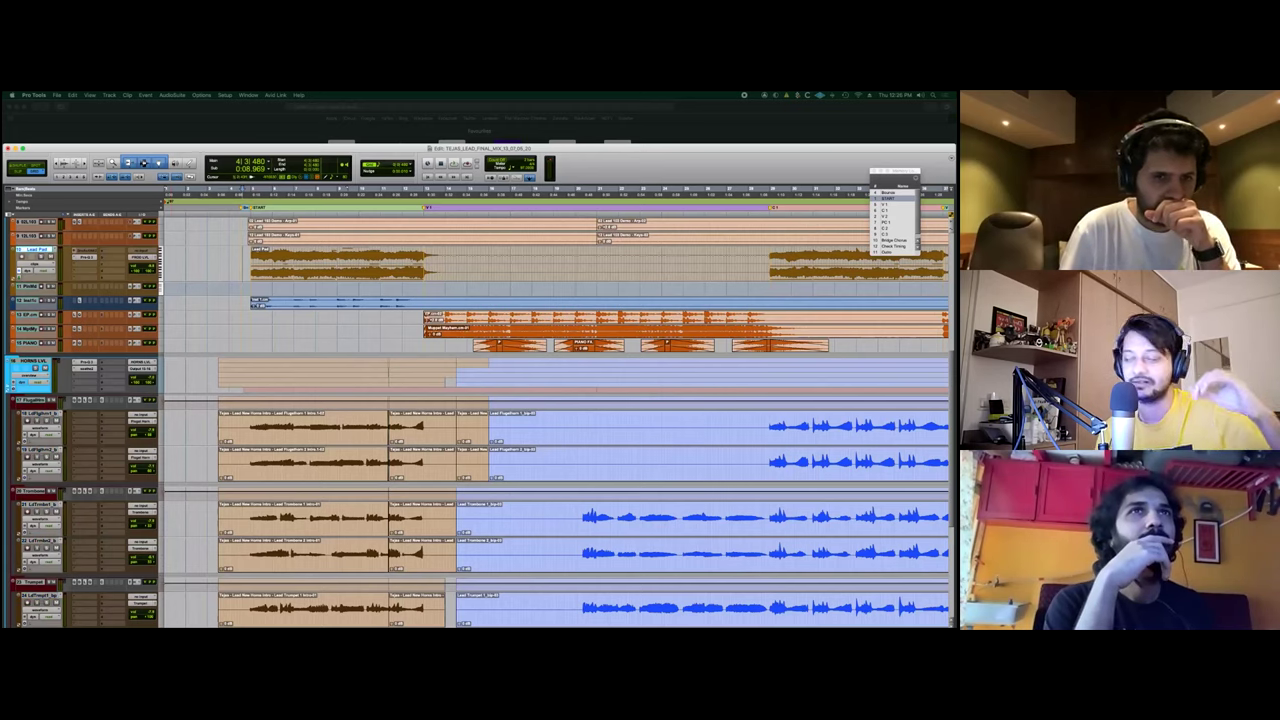
Play the intro from bar 4 with the Lead Pad soloed, and replay it with the blue track 12 added to the solo.
scroll(556, 422, "up", 6)
scroll(556, 420, "down", 2)
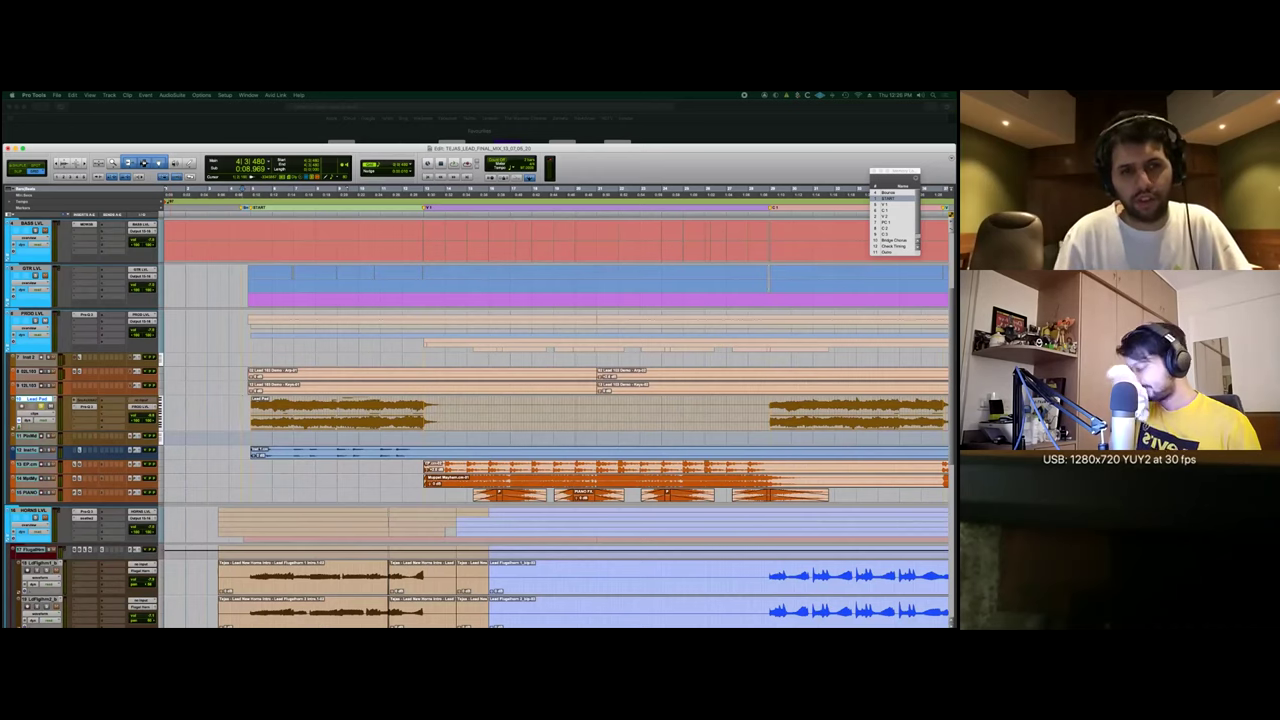
key("space")
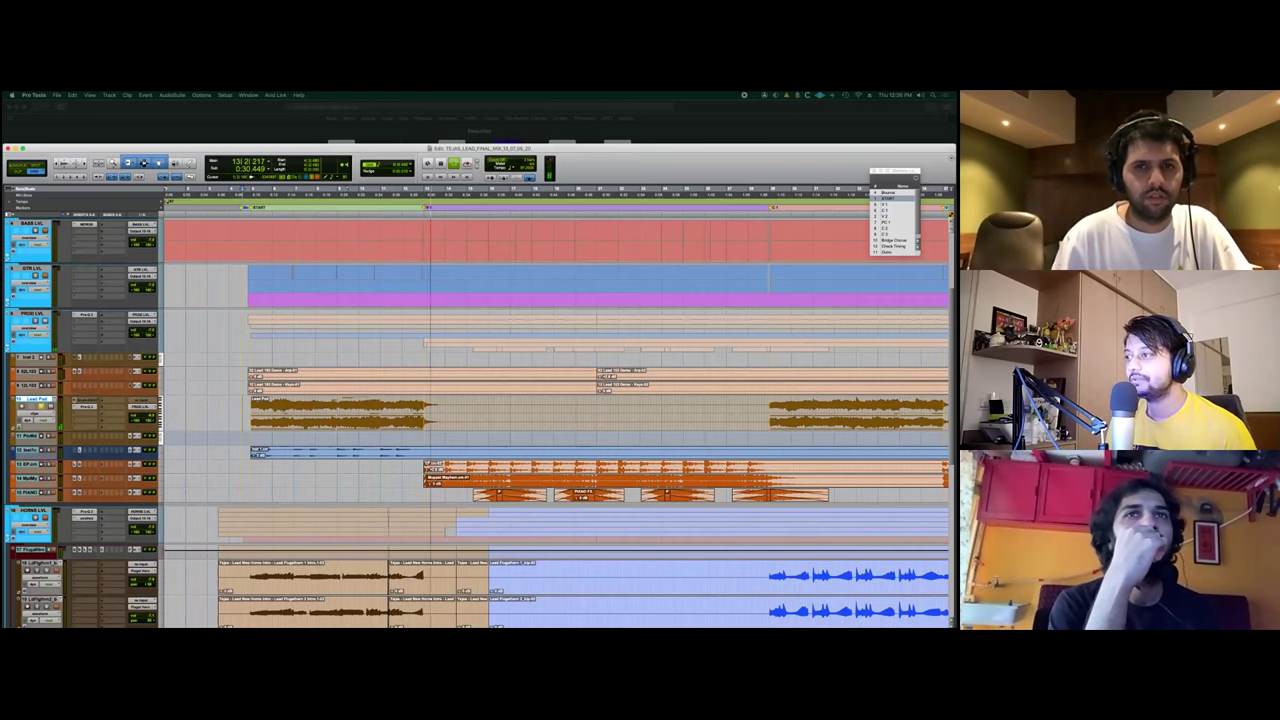
key("space")
key("space")
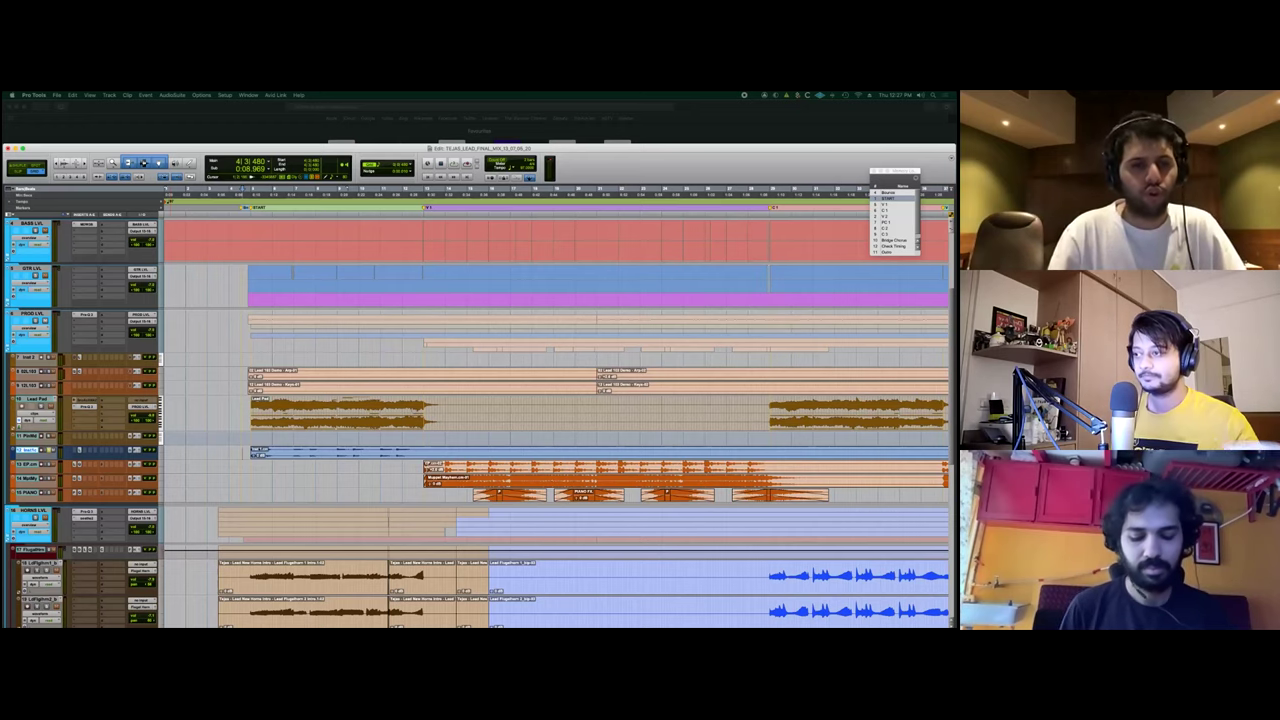
key("space")
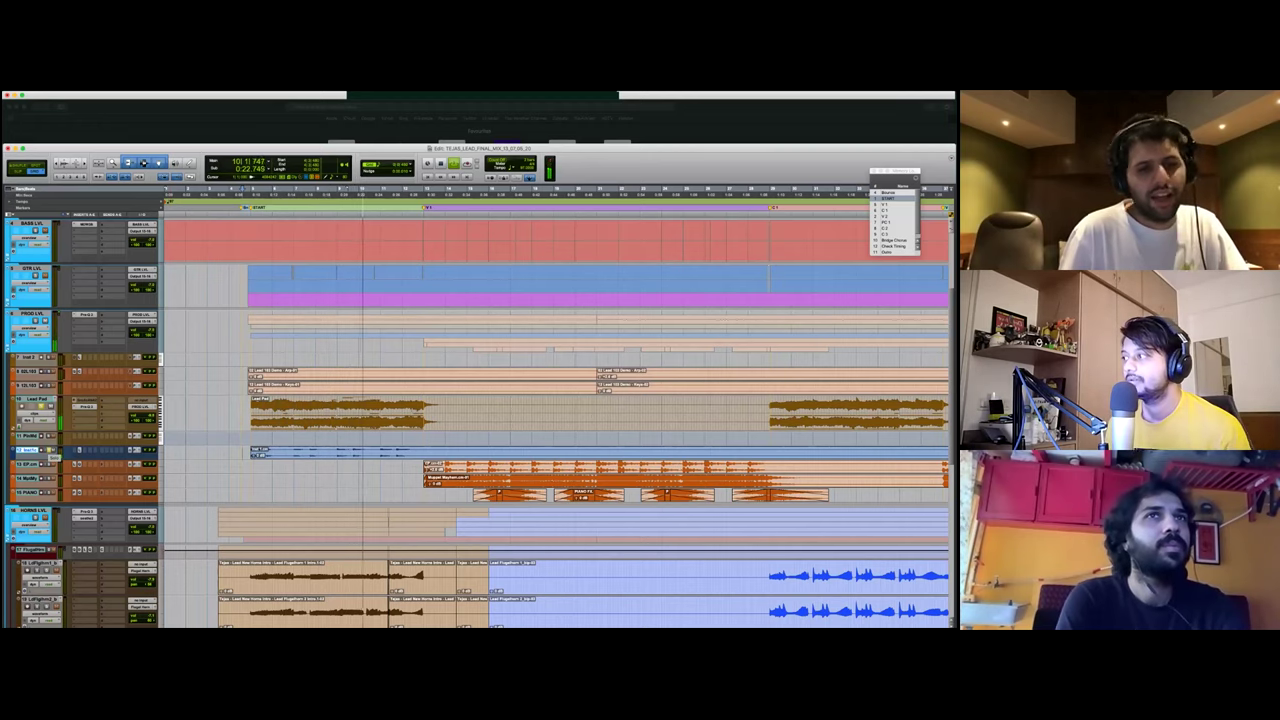
Play the intro with the flugelhorn, trombone and trumpet tracks soloed, and replay its ending from bar 11.
scroll(560, 420, "down", 5)
scroll(560, 420, "down", 2)
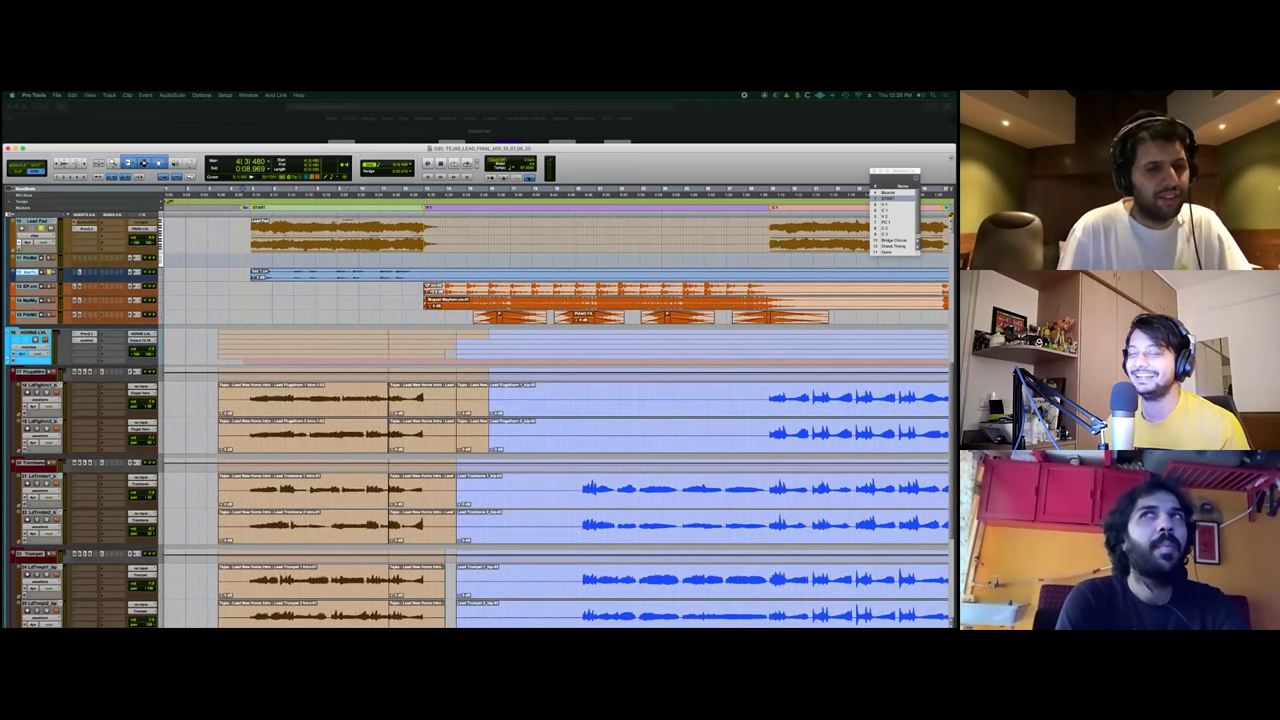
key("space")
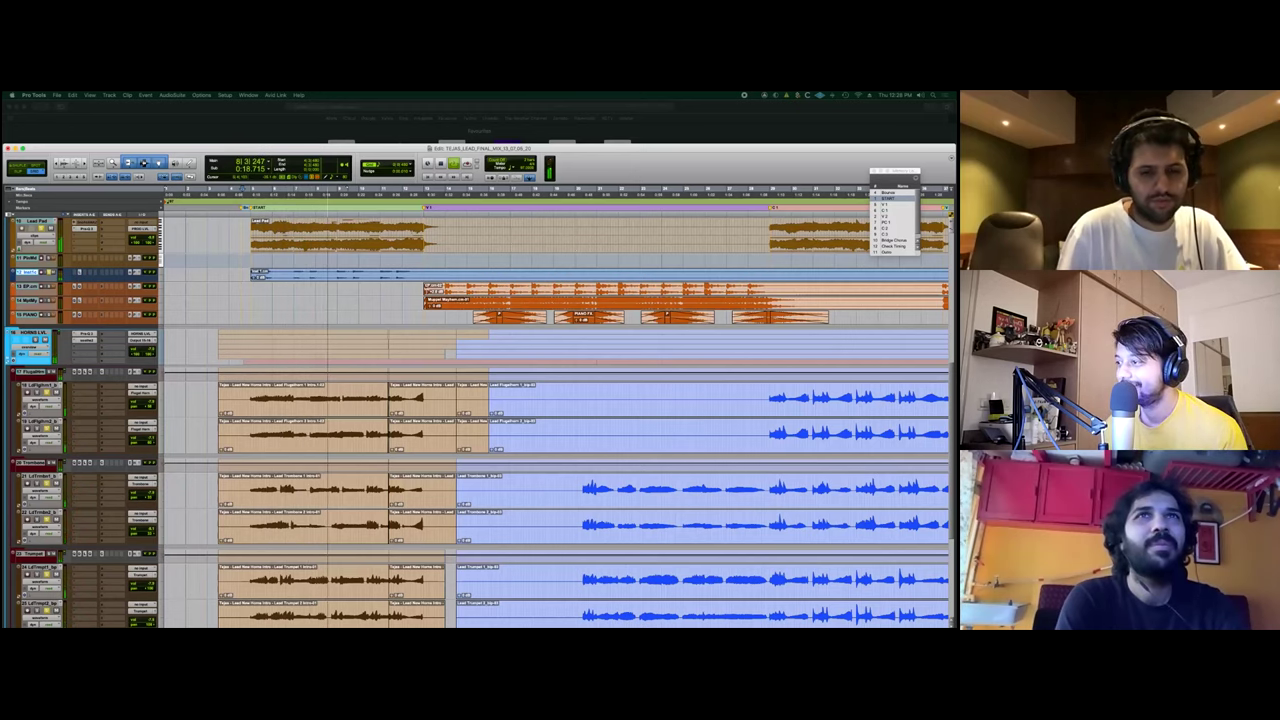
scroll(556, 420, "down", 2)
scroll(560, 410, "down", 1)
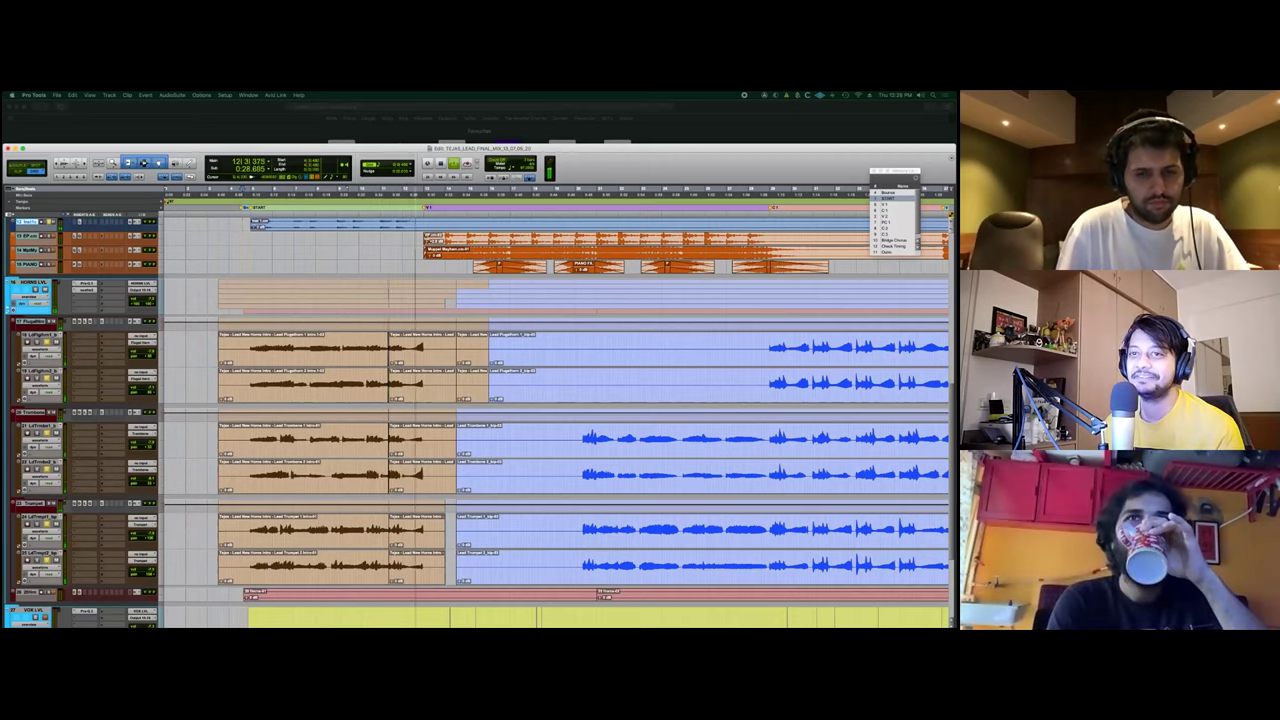
key("space")
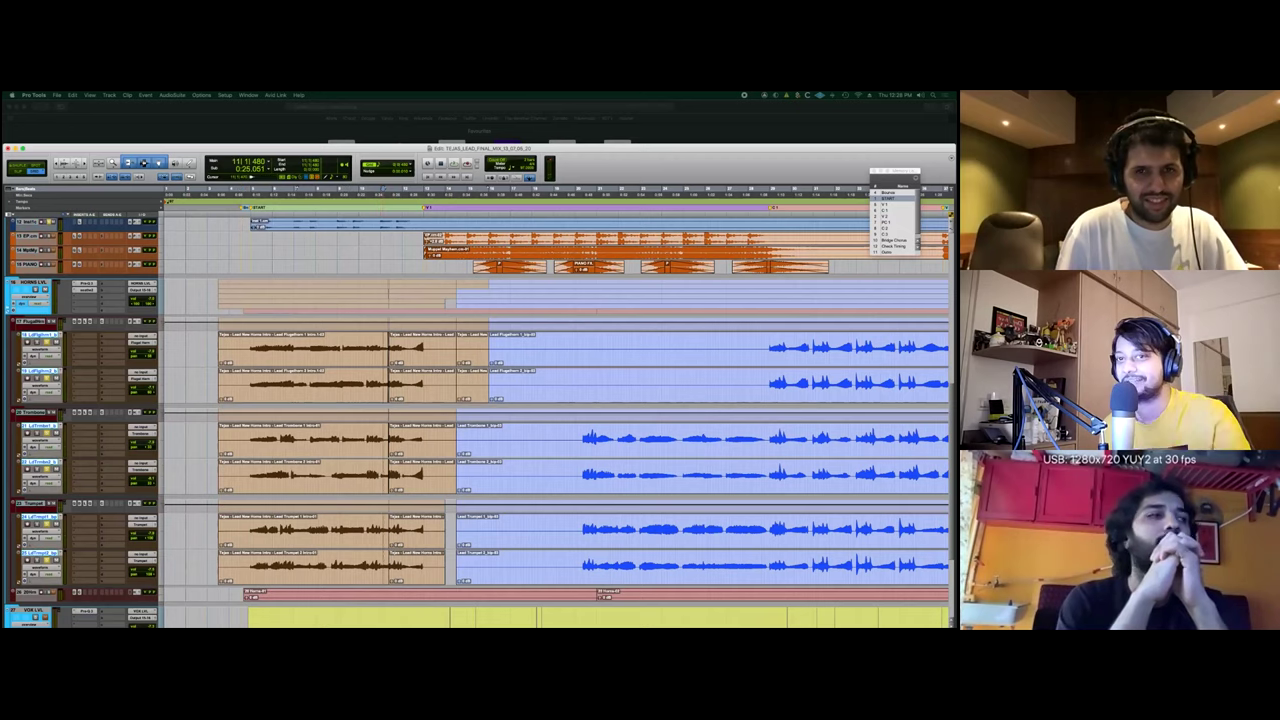
key("space")
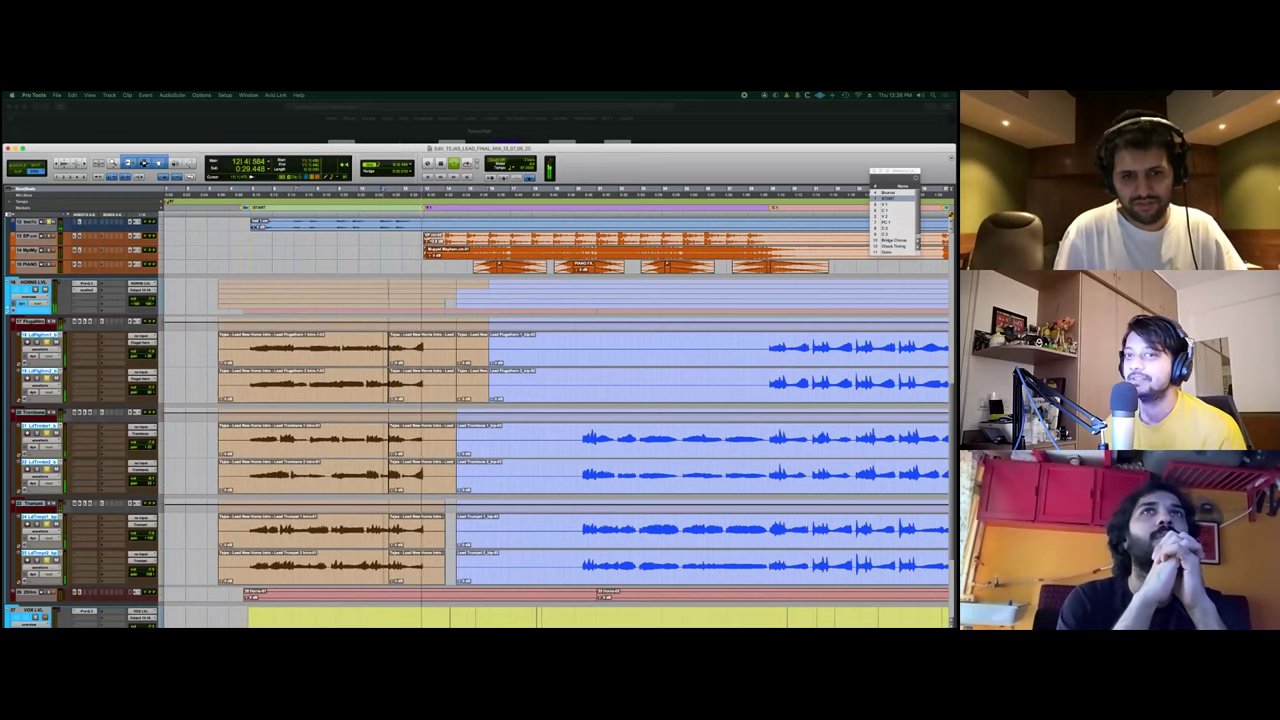
key("space")
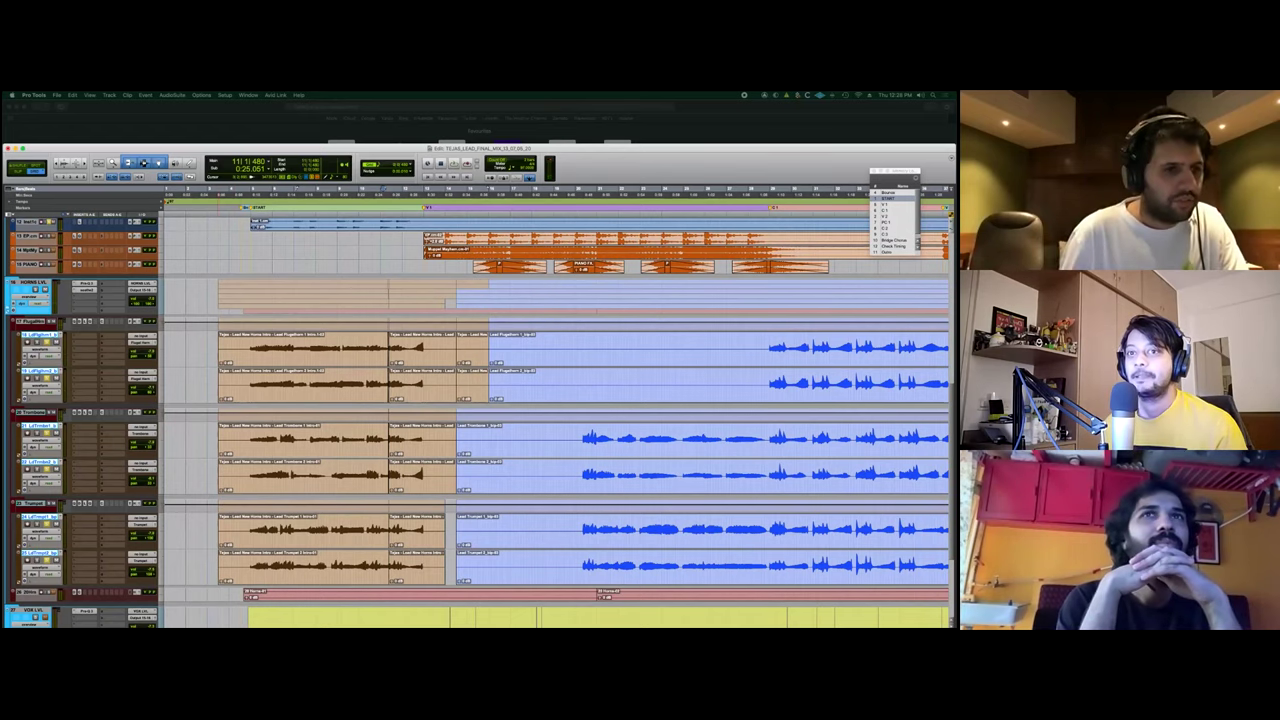
Play the intro from bar 4 with only the horn tracks soloed.
scroll(556, 420, "up", 5)
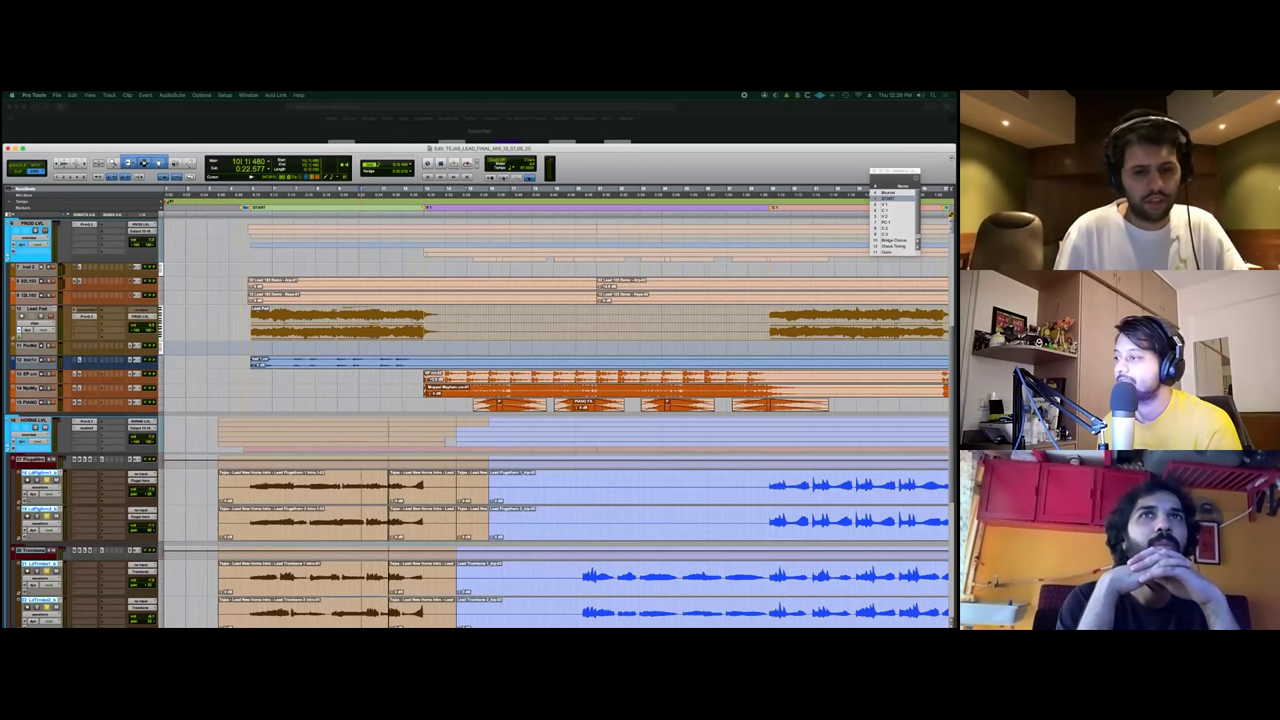
key("space")
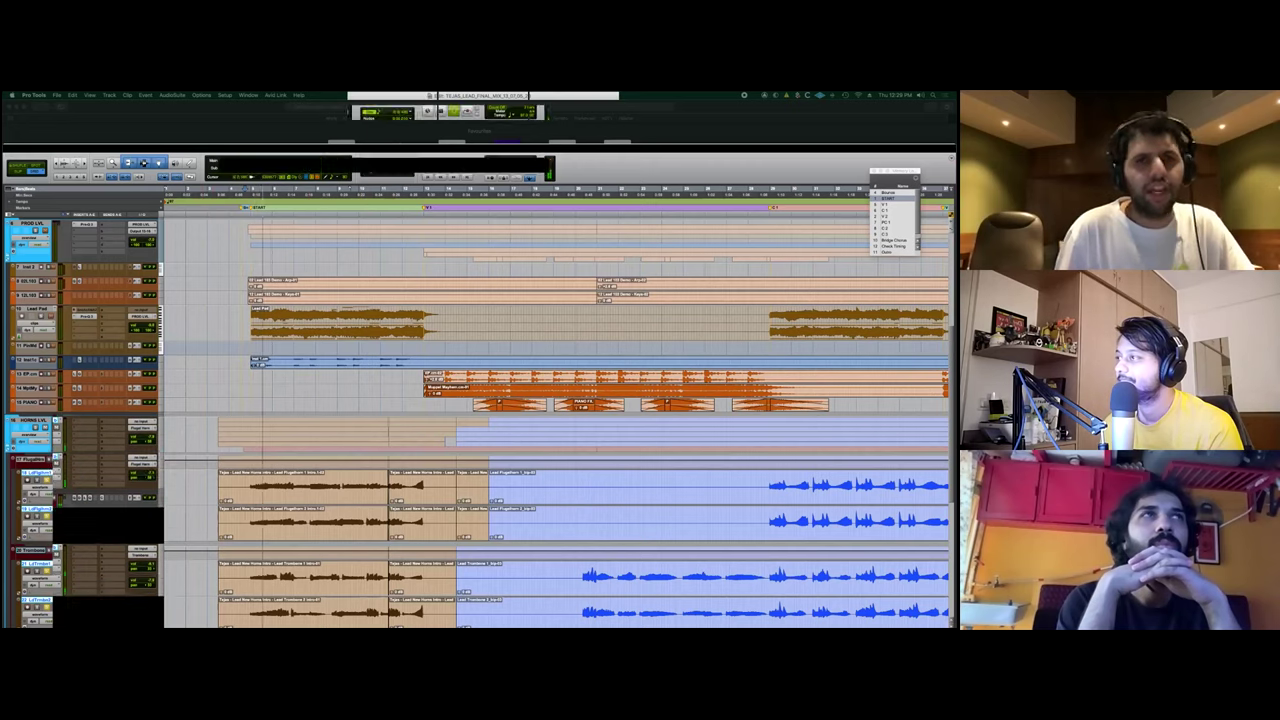
scroll(550, 420, "down", 2)
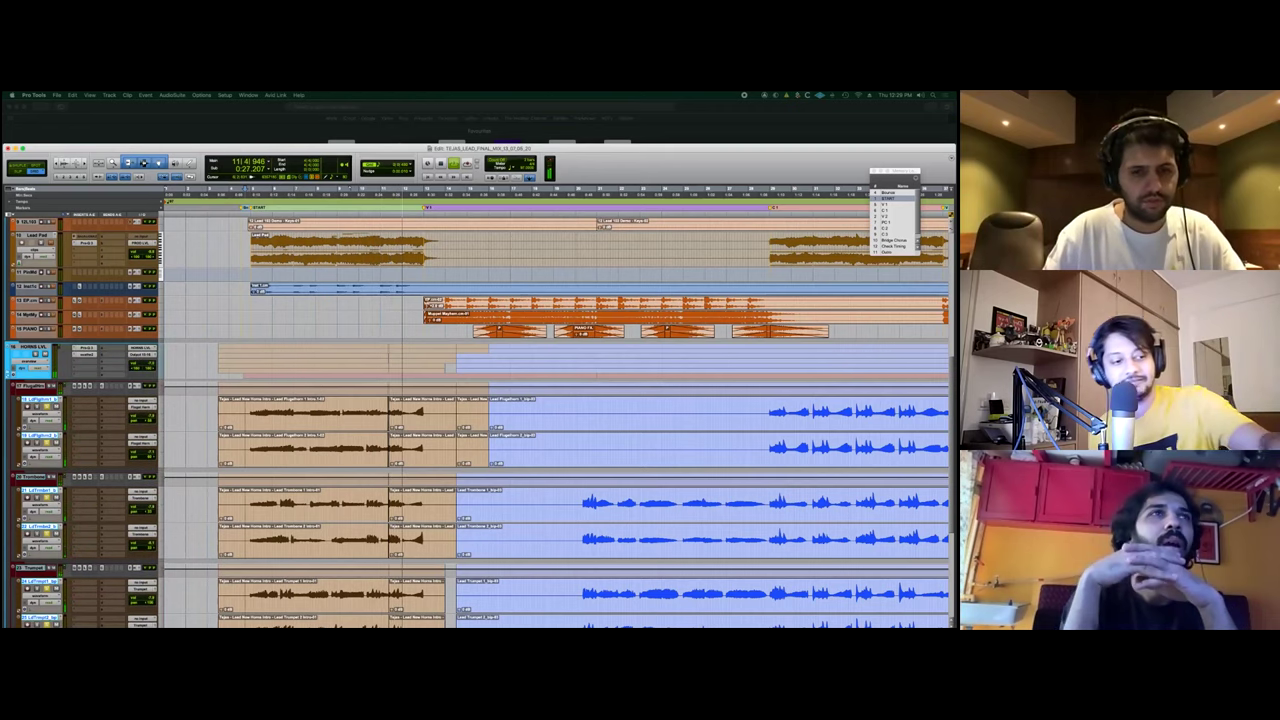
key("space")
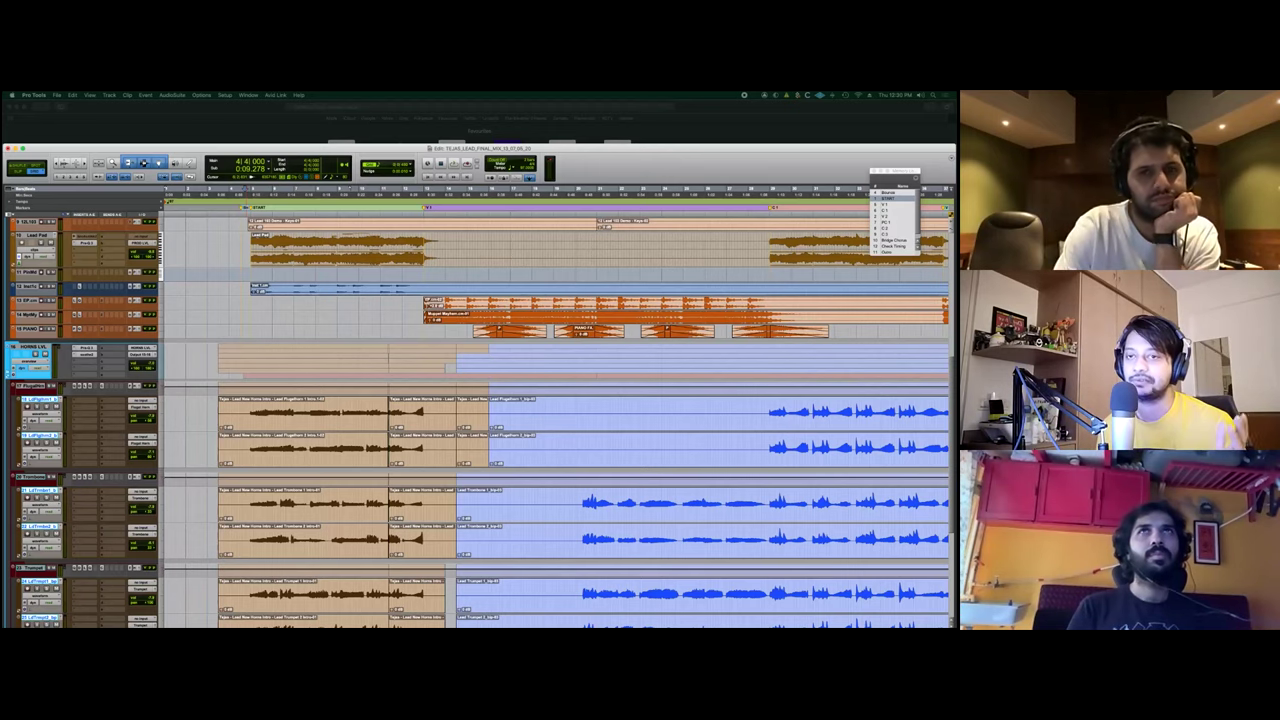
Try to delete the Check Timing marker, and undo the deletion.
key("r")
key("r")
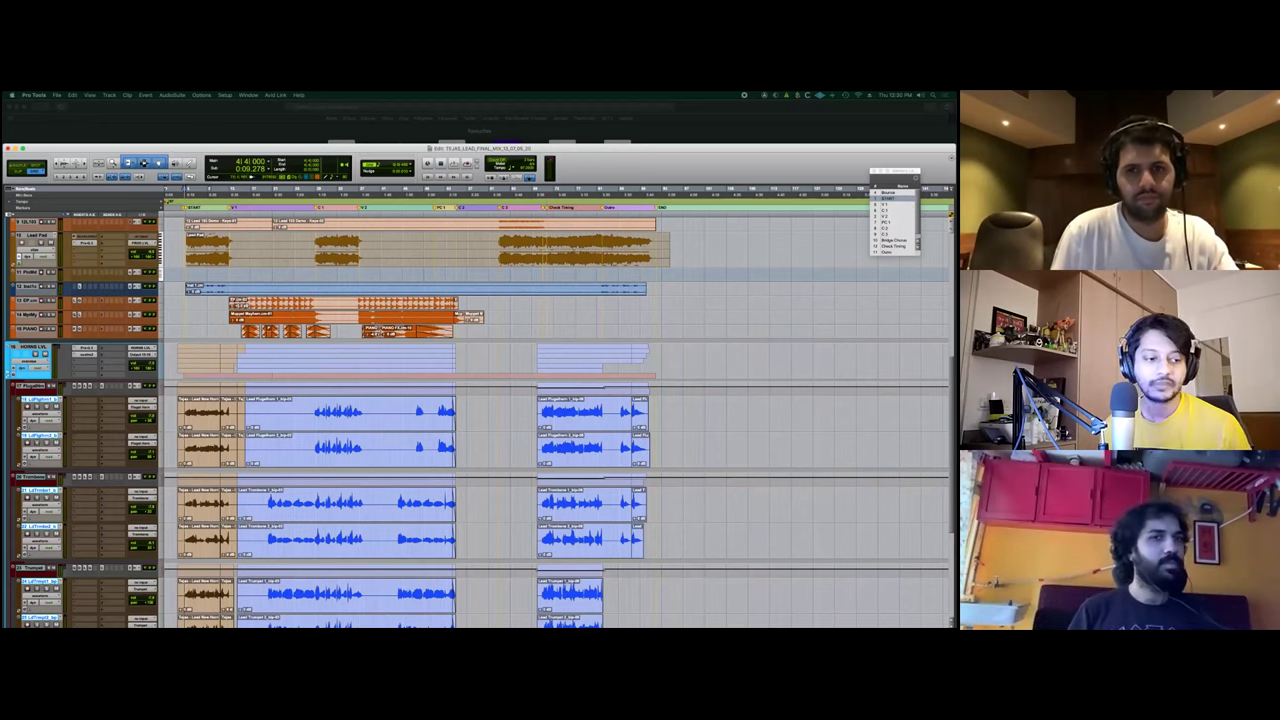
left_click(547, 208, "alt")
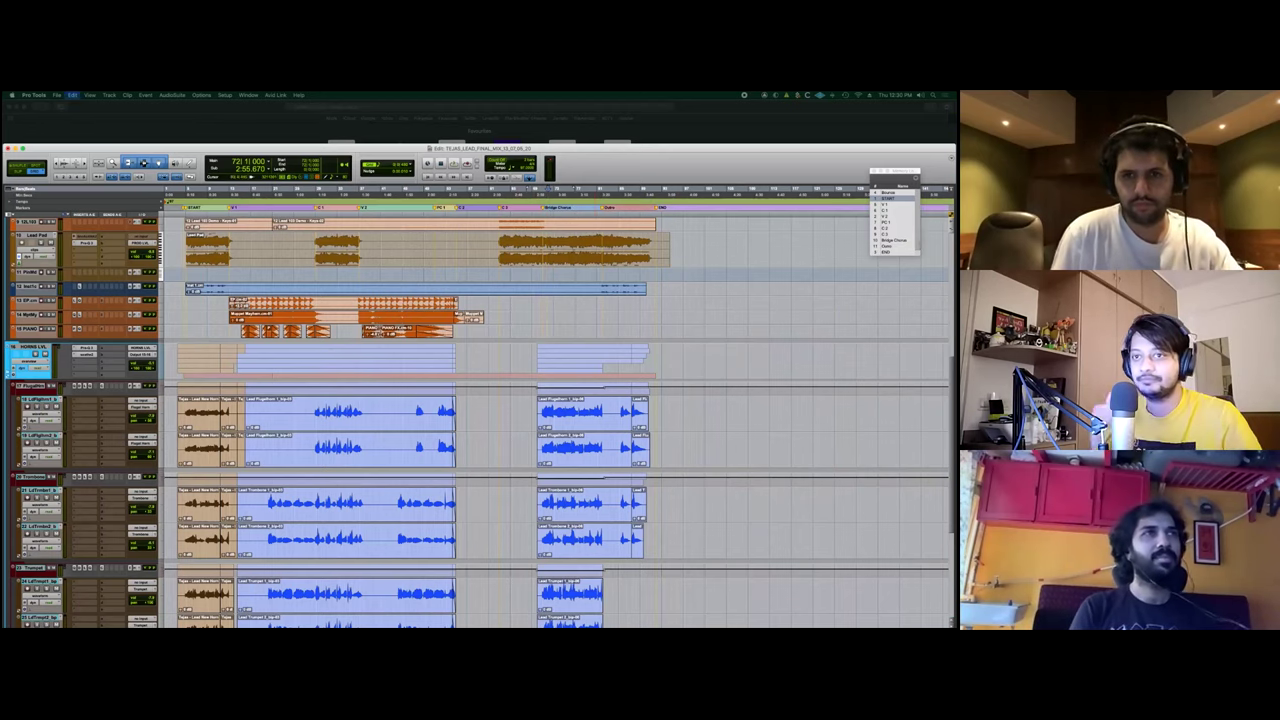
key("super+z")
Play the full mix from late in bar 9 through the first verse up to the first chorus.
left_click_drag(605, 412, 530, 612)
left_click(212, 552)
key("space")
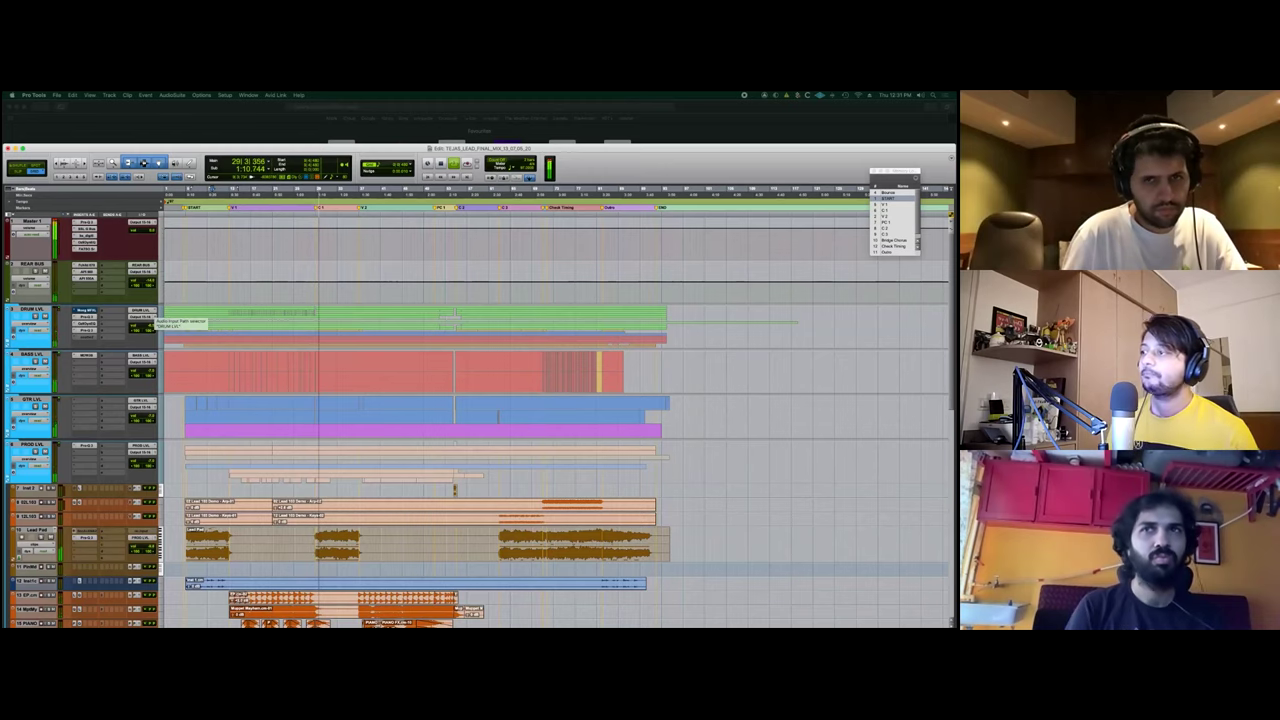
key("space")
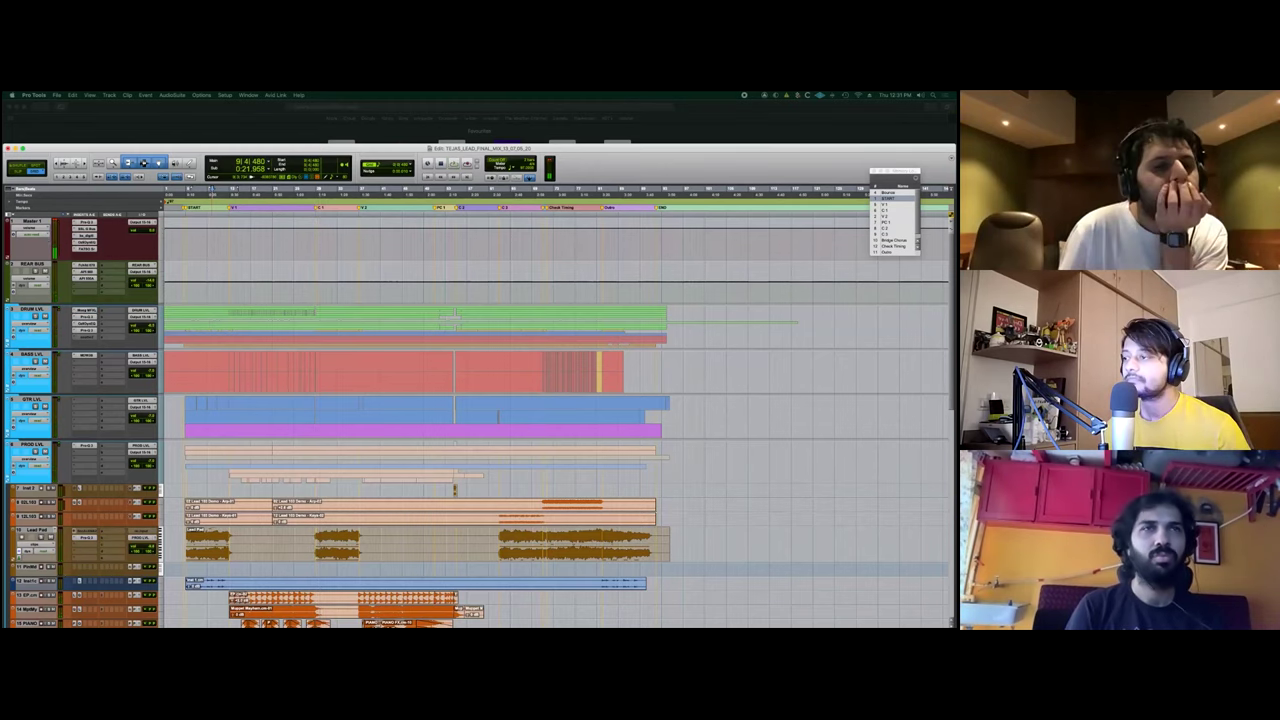
Enlarge tracks 13 to 15, from the EP track through the PIANO FX track, in the expanded PROD LVL folder.
scroll(480, 420, "down", 3)
scroll(480, 420, "down", 1)
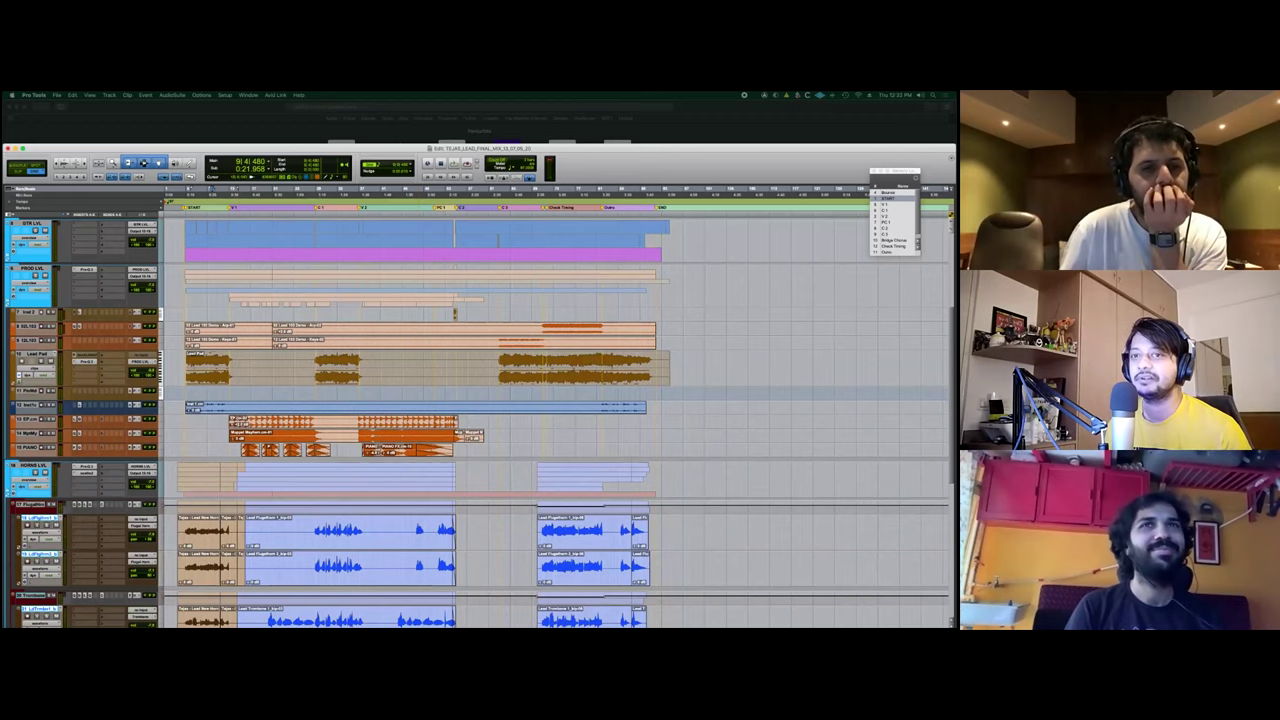
scroll(480, 420, "up", 4)
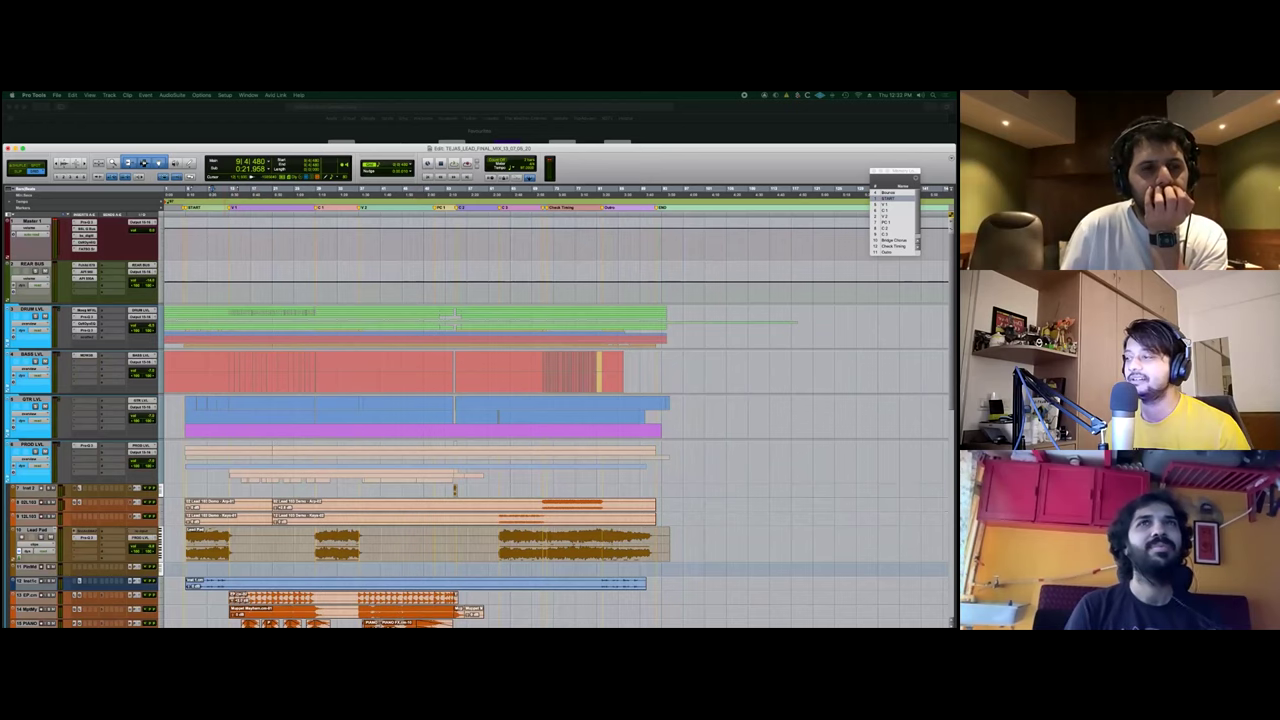
scroll(480, 420, "down", 2)
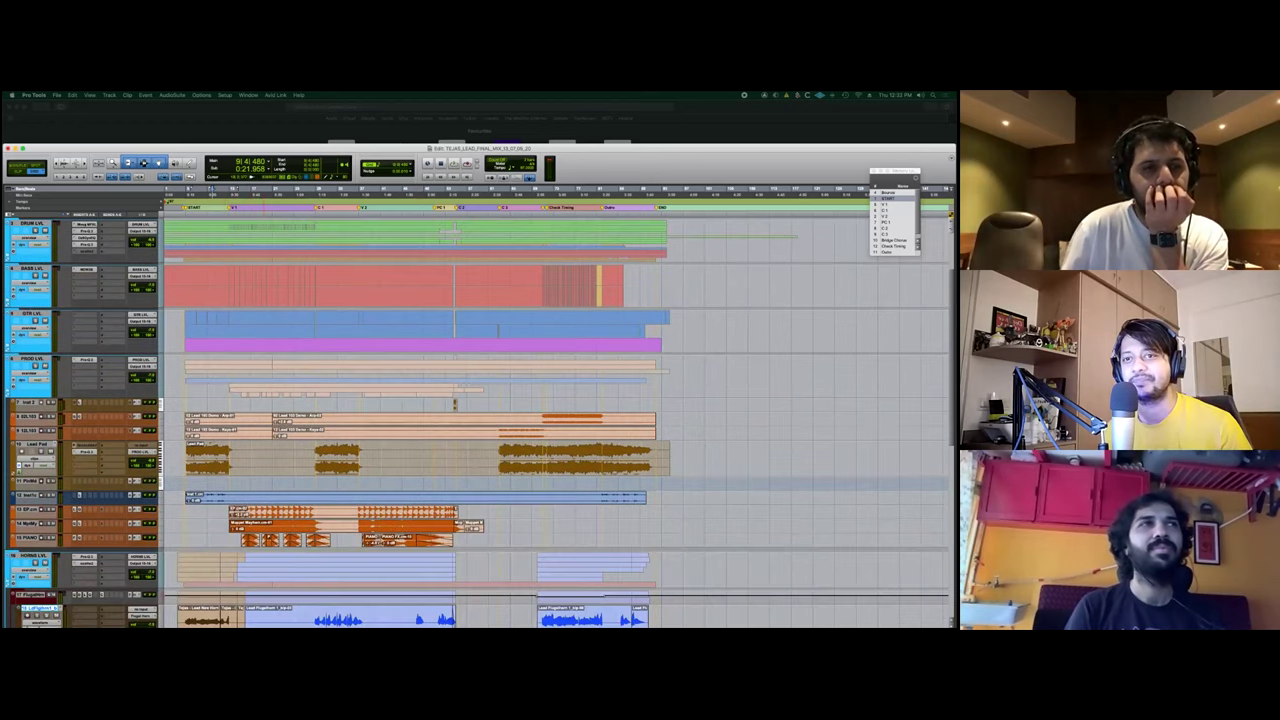
left_click(229, 540)
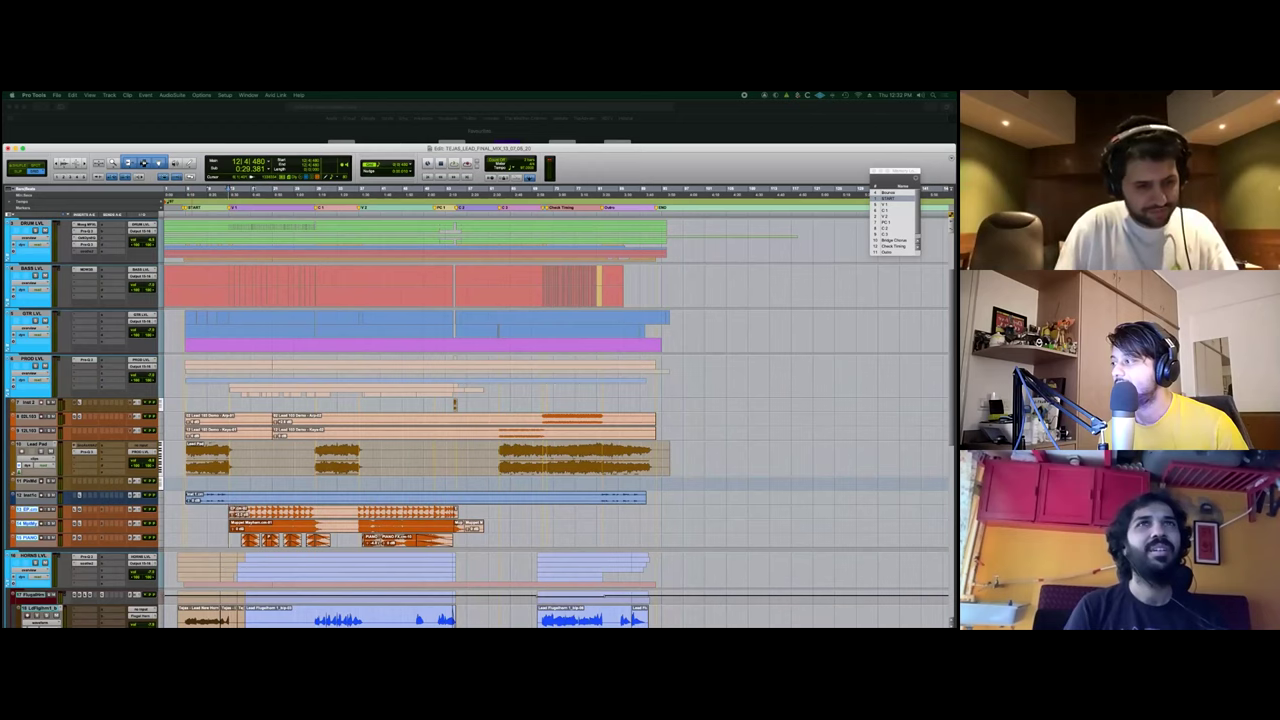
key("ctrl+Up")
key("ctrl+Up")
key("ctrl+Up")
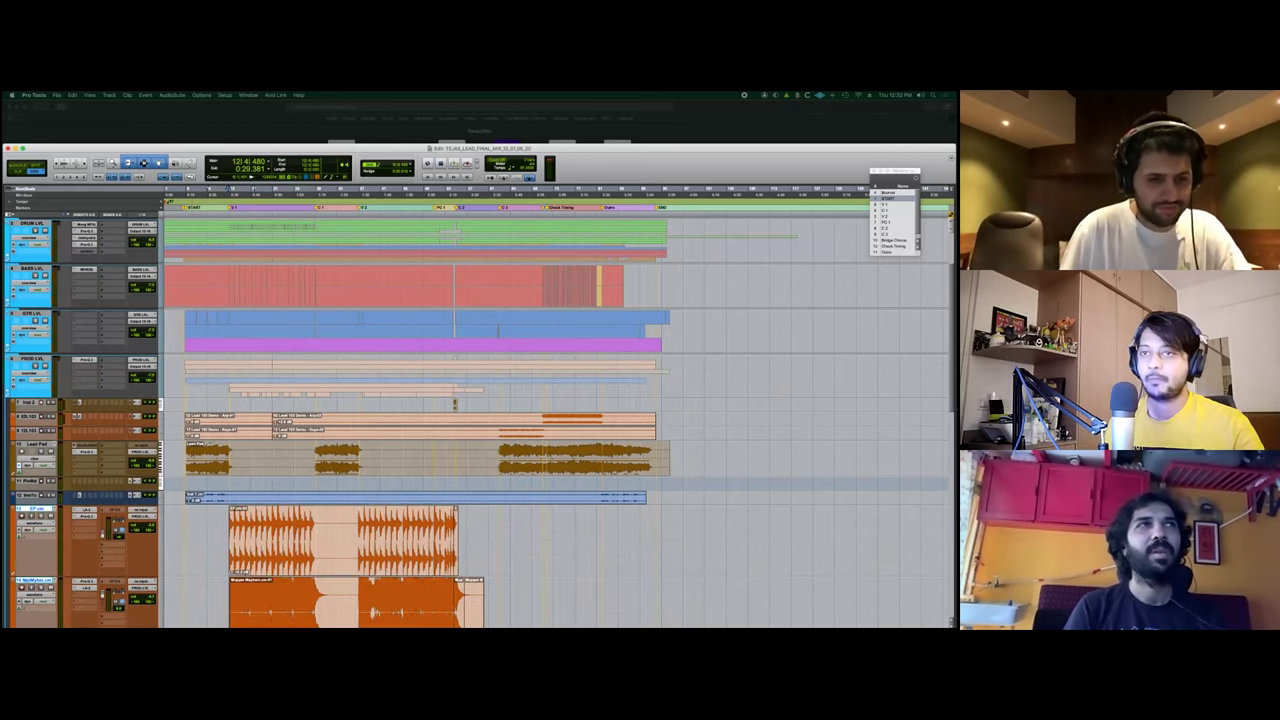
scroll(560, 420, "down", 5)
scroll(560, 420, "up", 2)
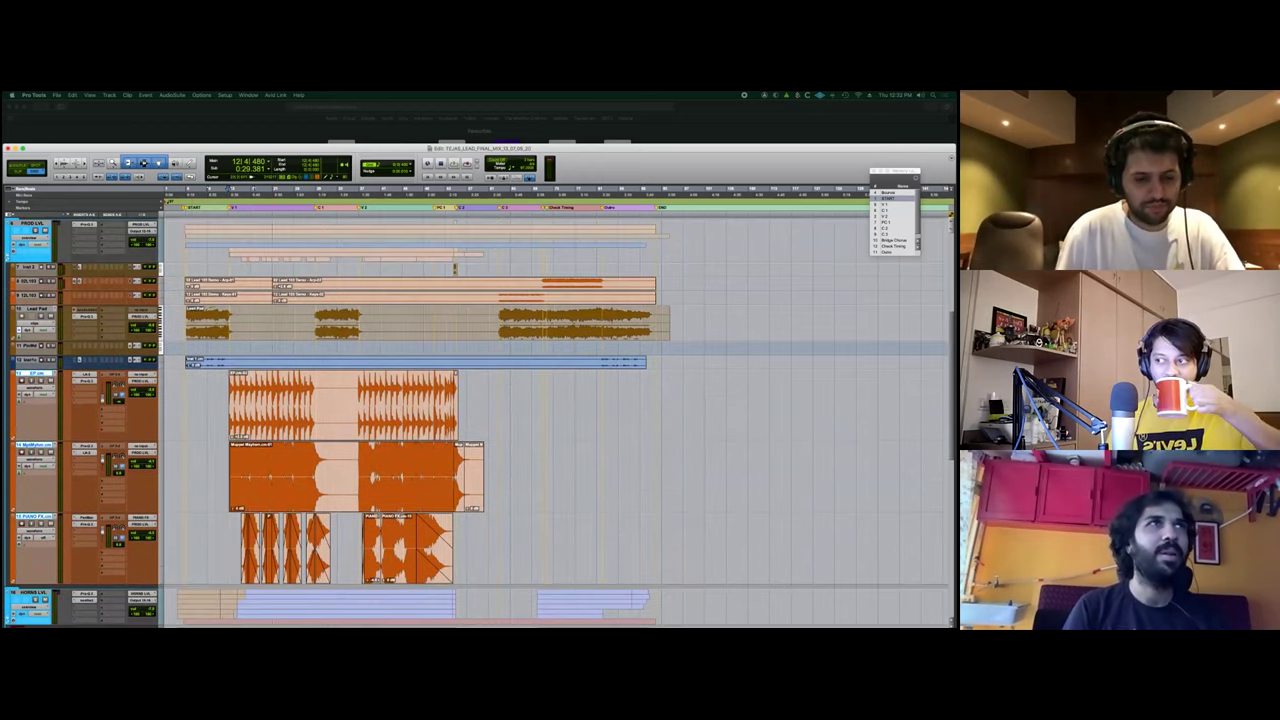
Place the edit cursor at the start of verse 1 near the first PIANO FX clip and play the section.
key("ctrl+bracketright")
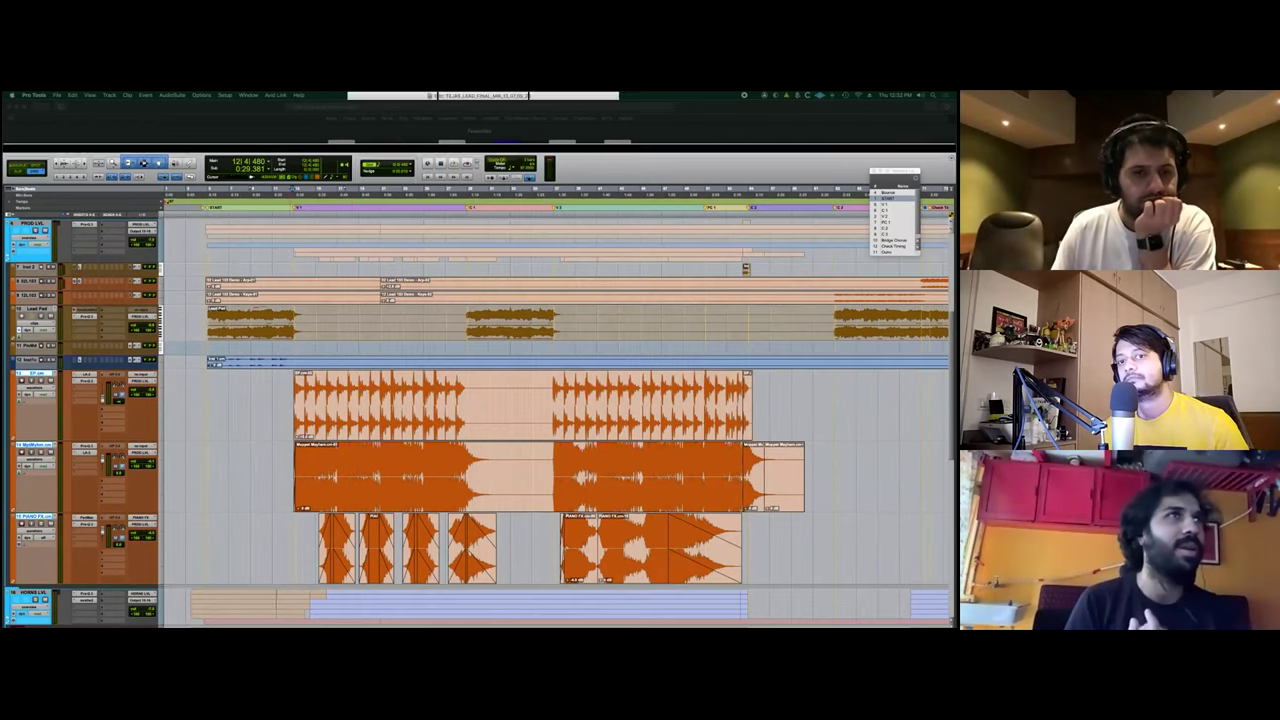
left_click(294, 346)
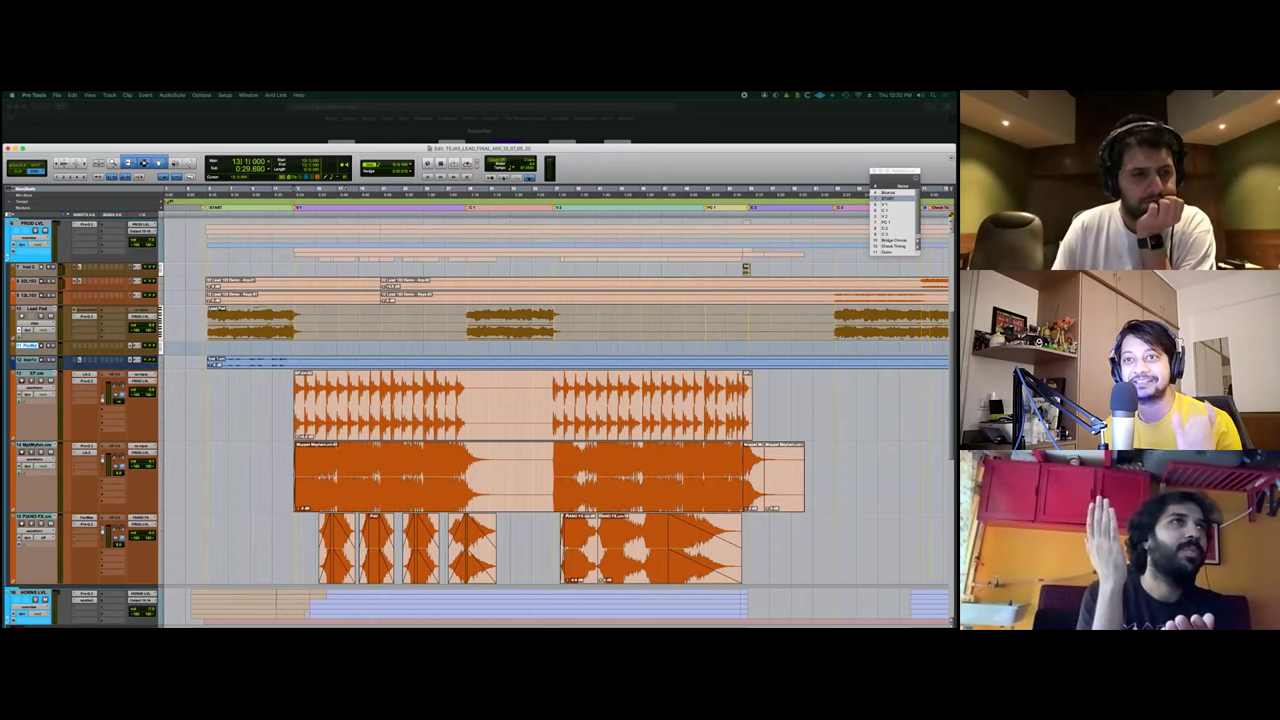
left_click(294, 405)
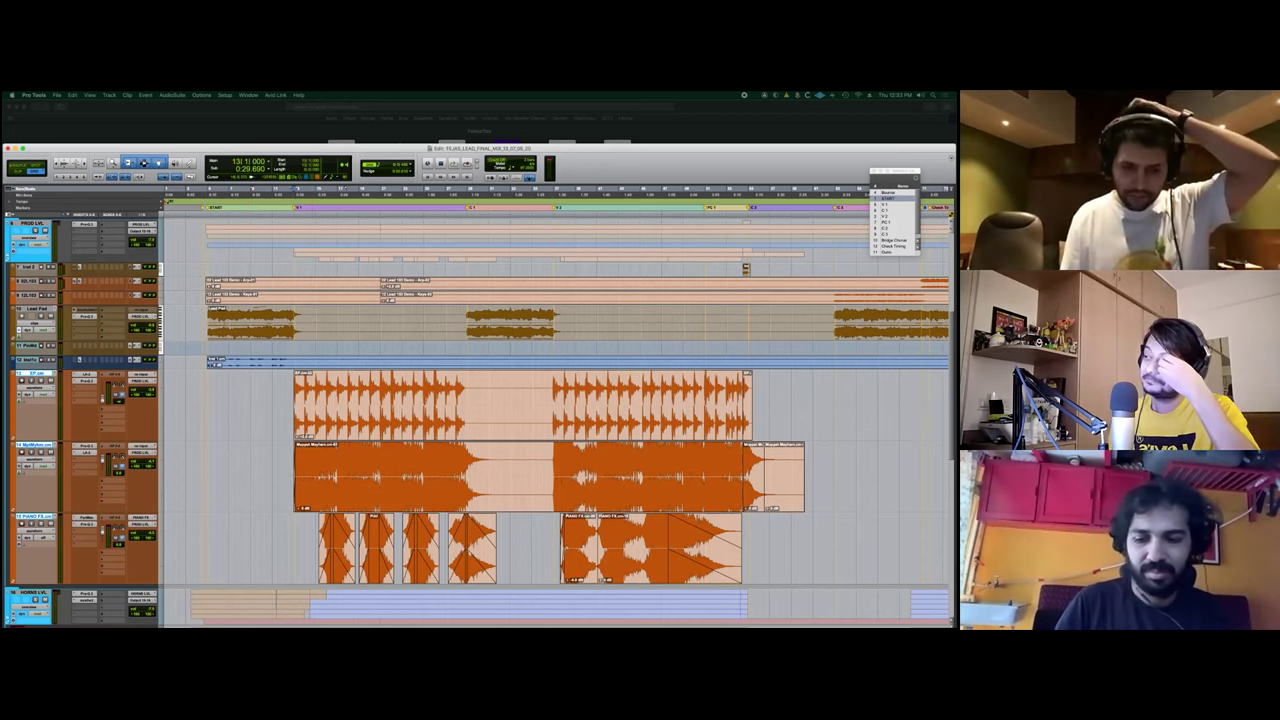
left_click(315, 548)
key("space")
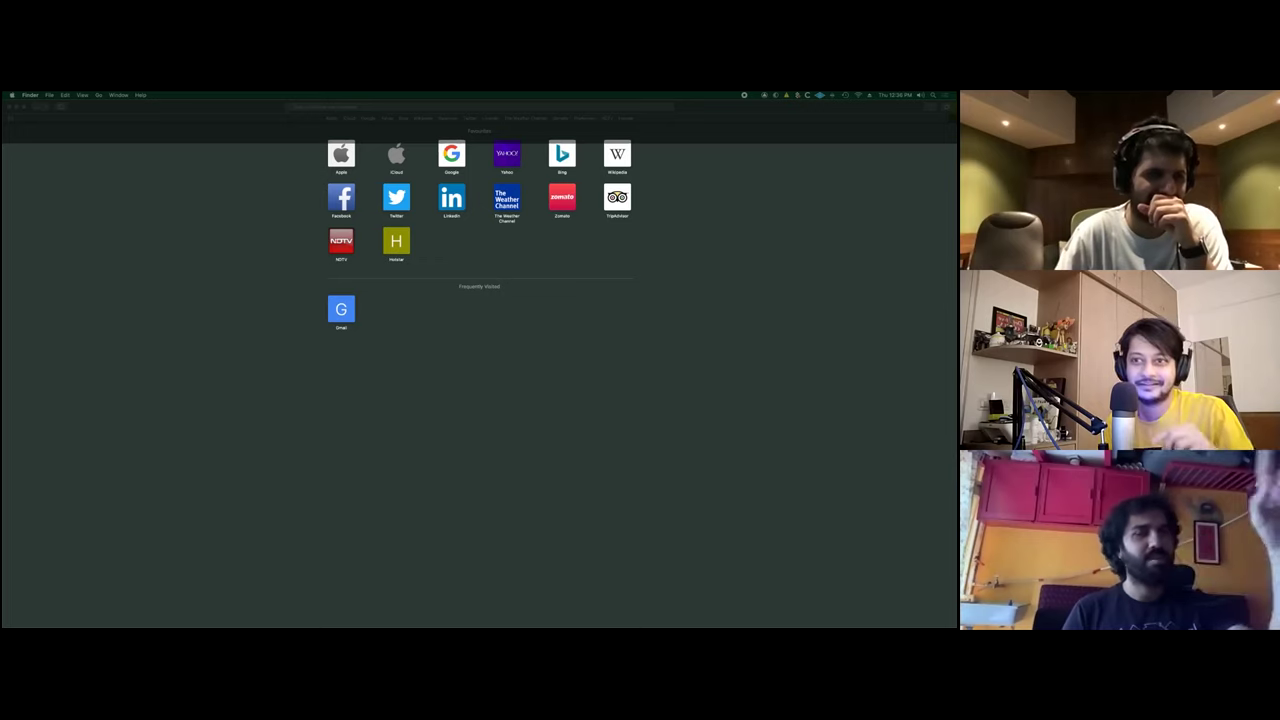
Switch to Pro Tools and open the song's final mix session from the recent sessions.
key("super+Tab")
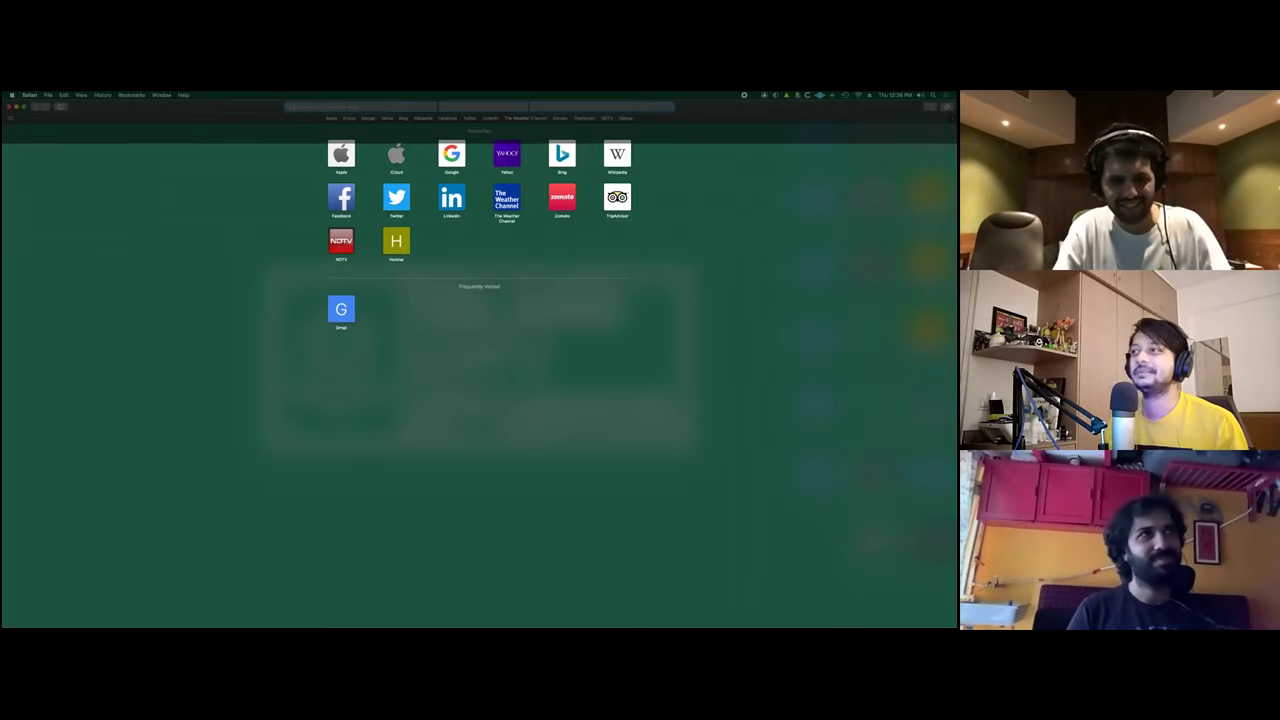
key("super+Tab")
key("super+Tab")
key("super+Tab")
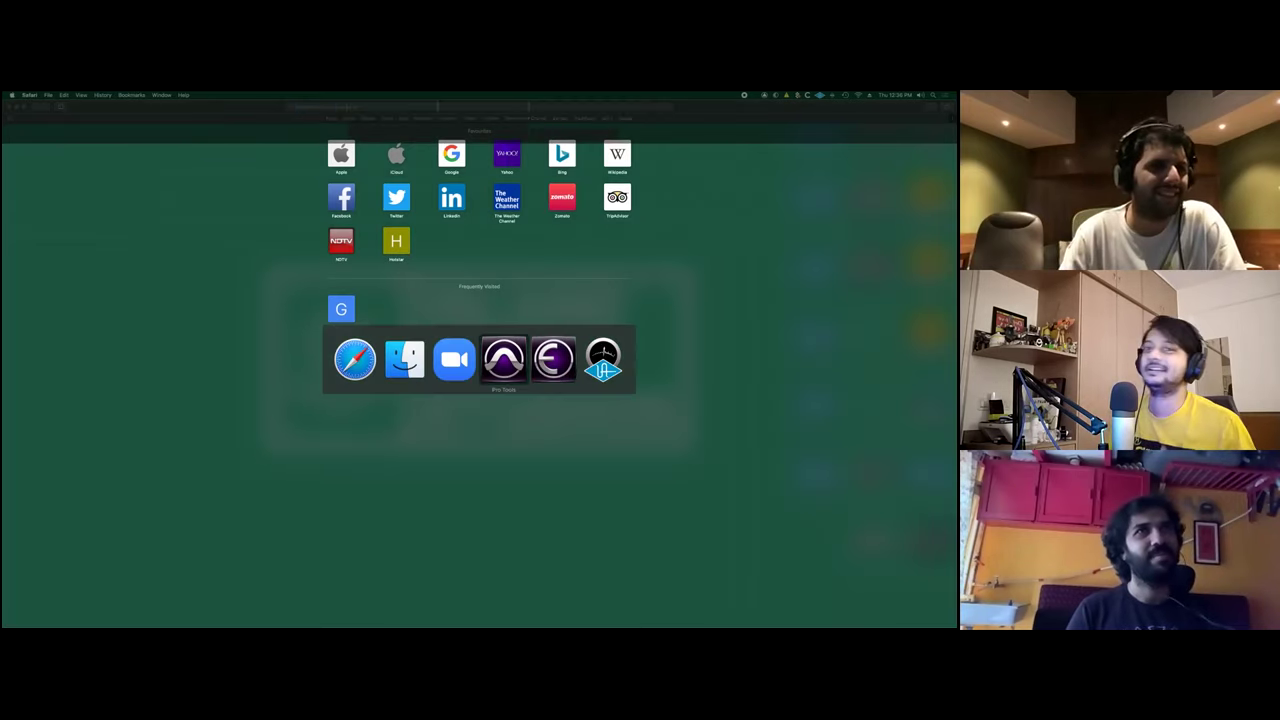
left_click(57, 95)
mouse_move(72, 125)
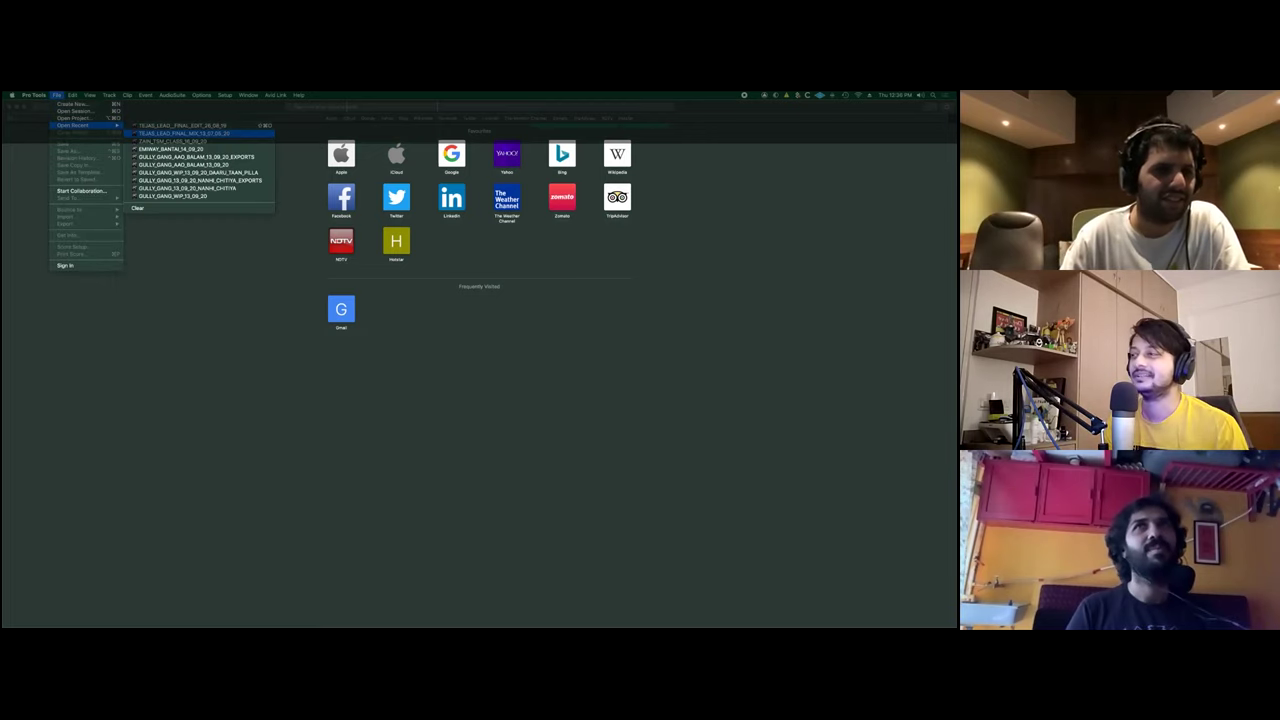
left_click(240, 133)
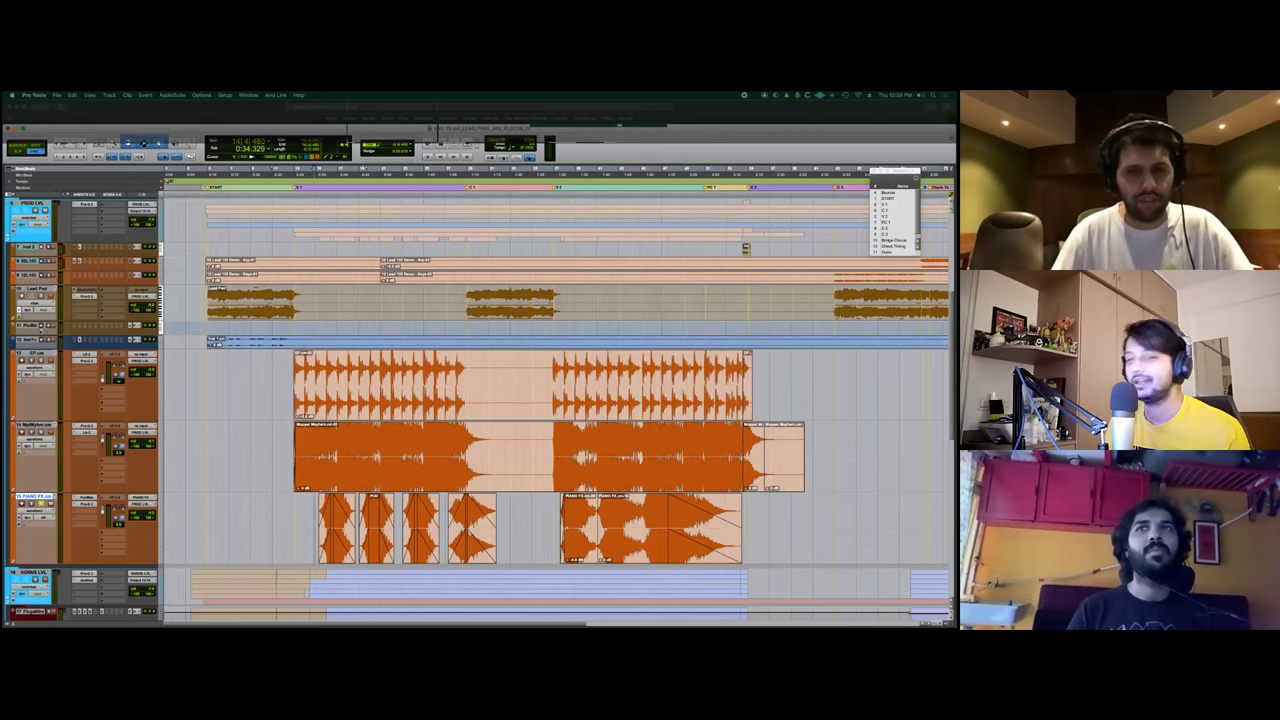
Open the PanMan plug-in on the PIANO FX track and play its clips in verse 1.
left_click(86, 497)
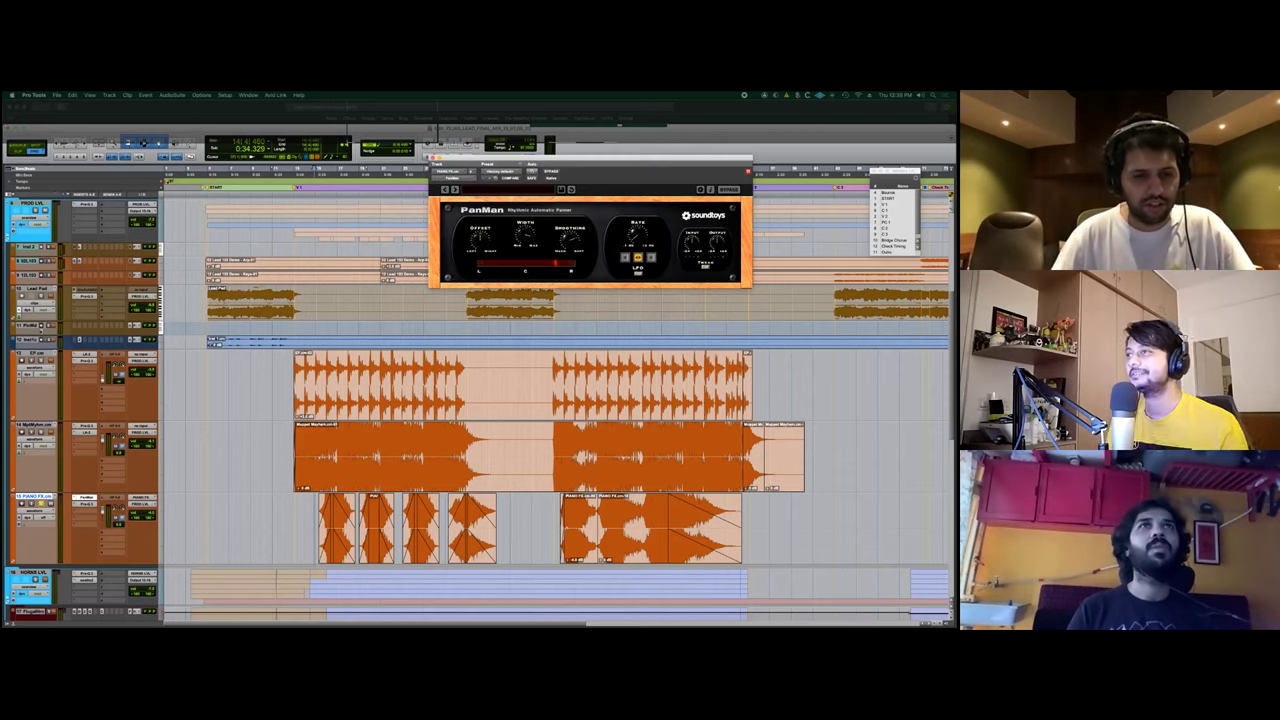
key("space")
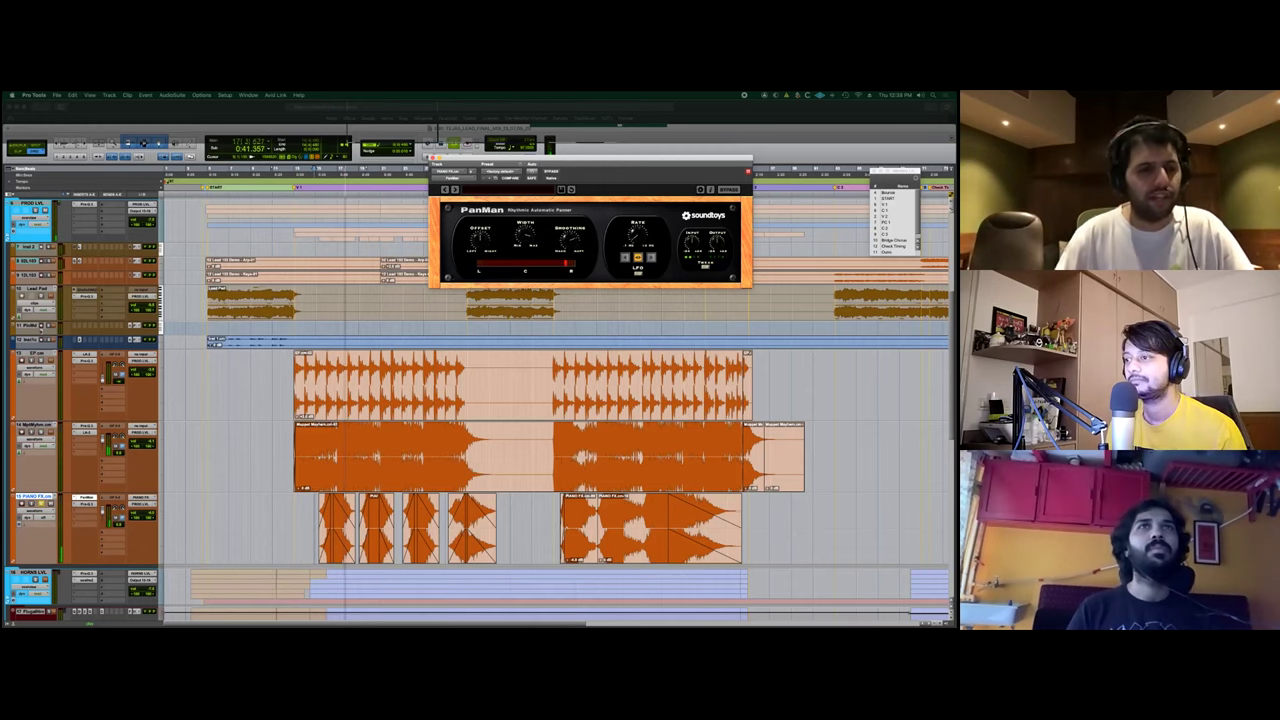
key("space")
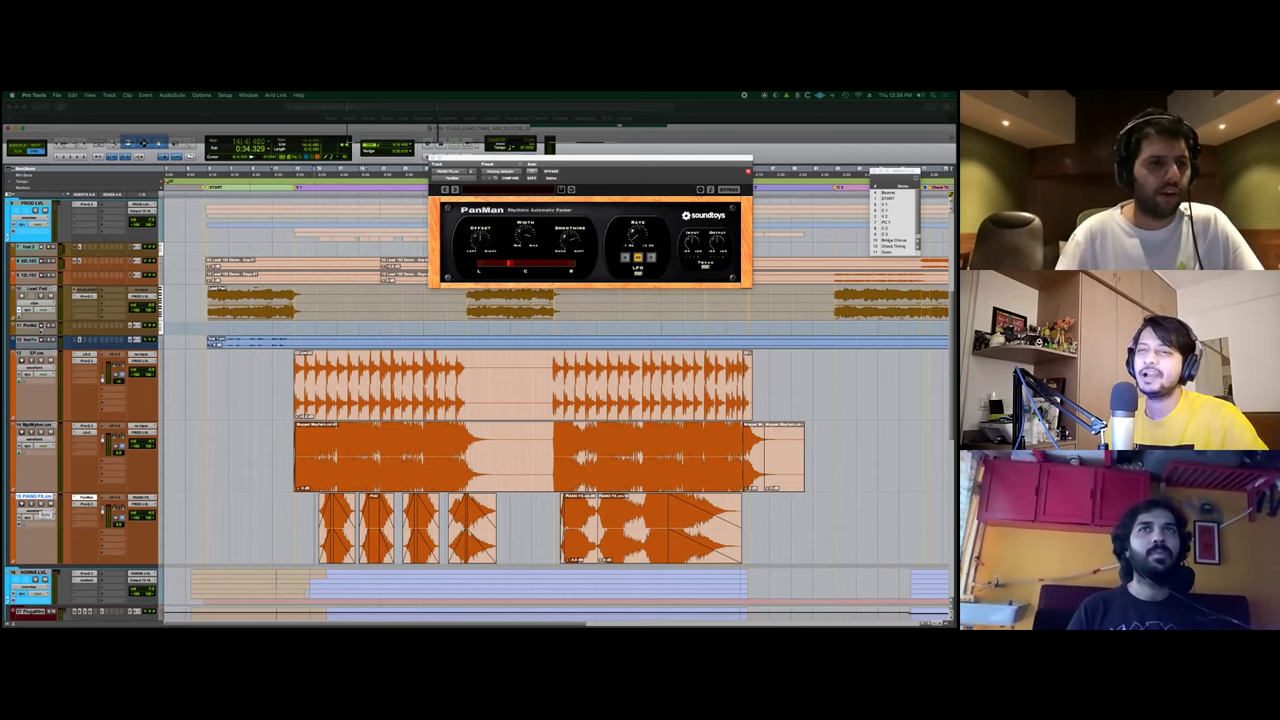
Open the Moog Multimode Filter on the DRUM LVL track, display its Cutoff automation and place the edit cursor just before chorus 1.
scroll(555, 400, "up", 5)
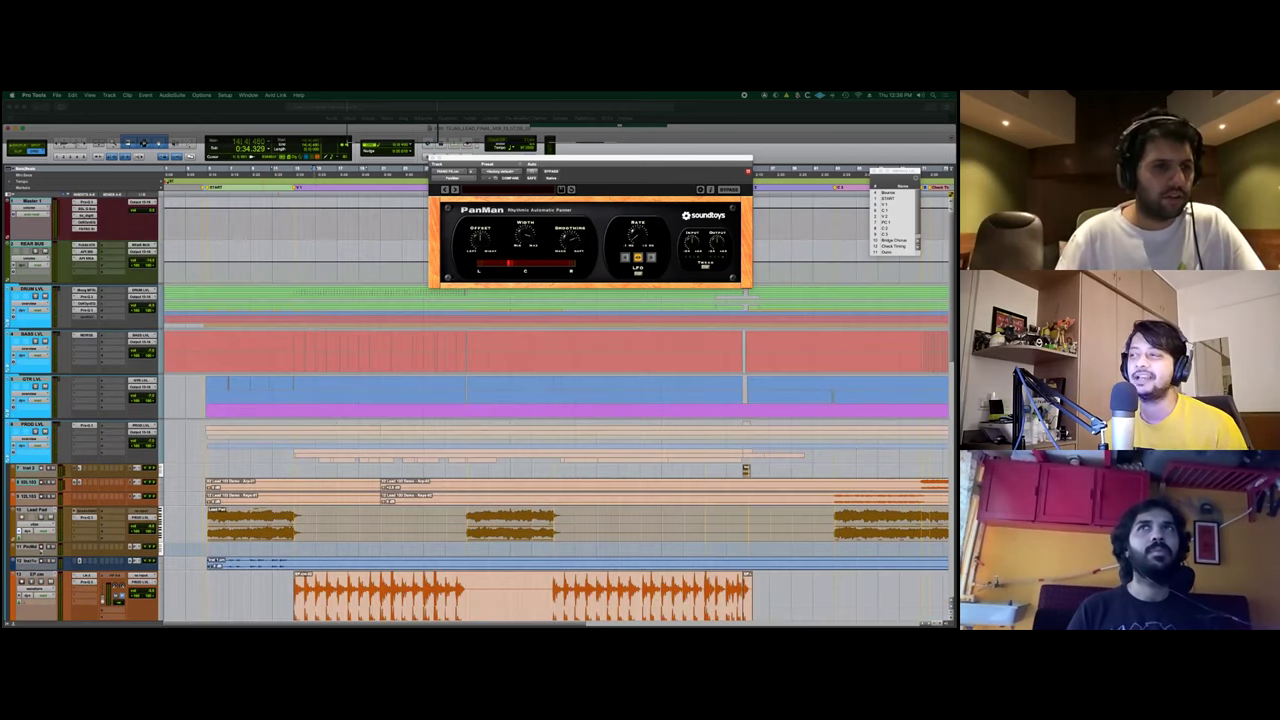
left_click(86, 290)
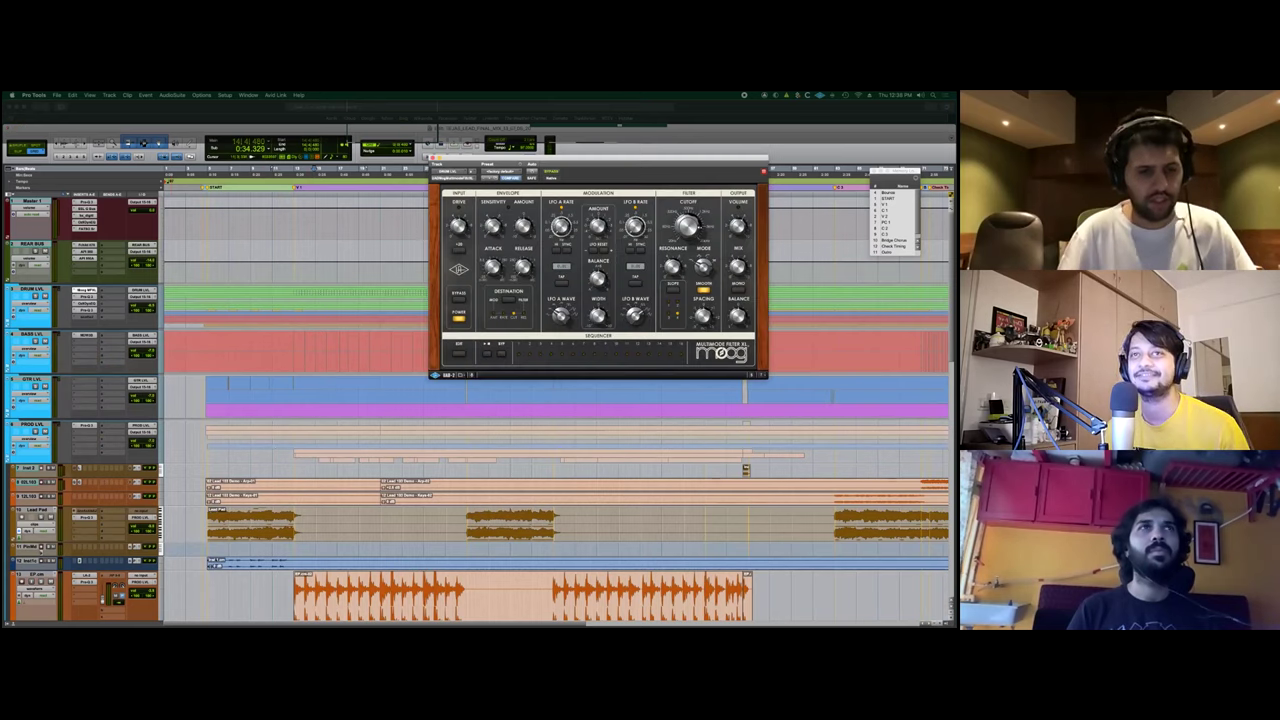
mouse_move(66, 351)
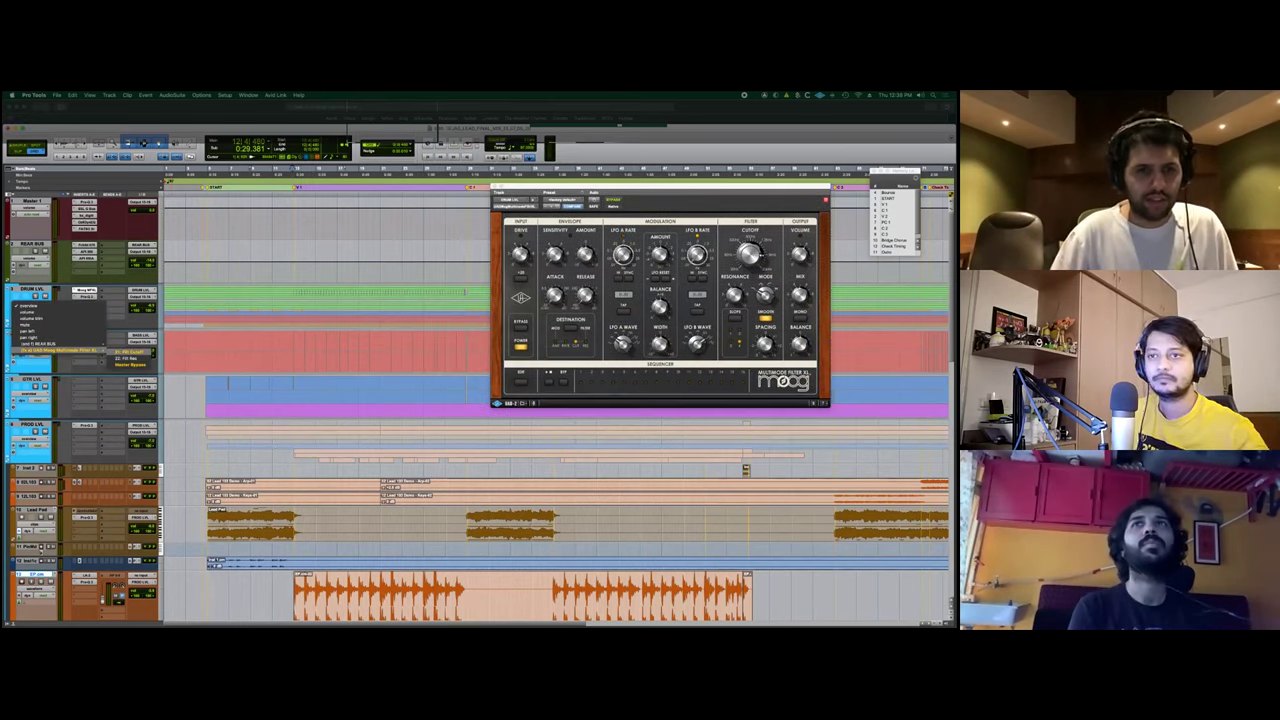
left_click(128, 352)
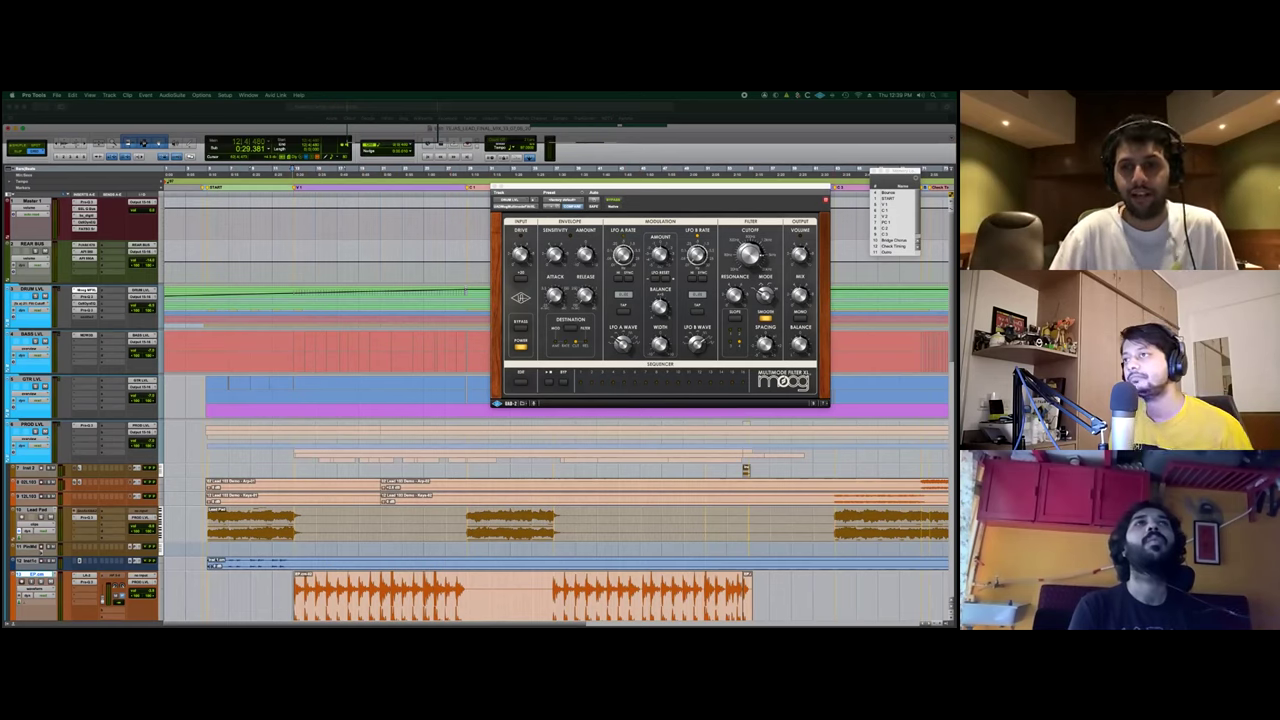
left_click(465, 292)
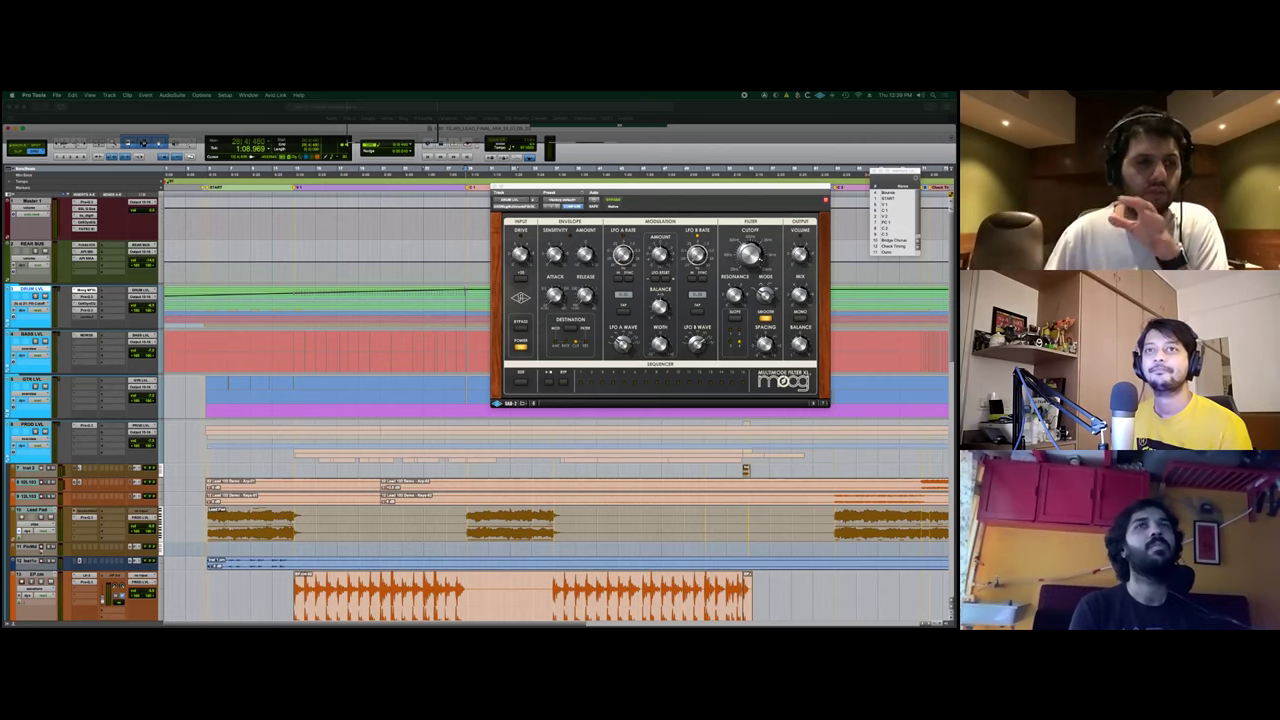
Expand the DRUM LVL folder to show its individual drum tracks.
scroll(476, 450, "down", 7)
scroll(476, 450, "up", 6)
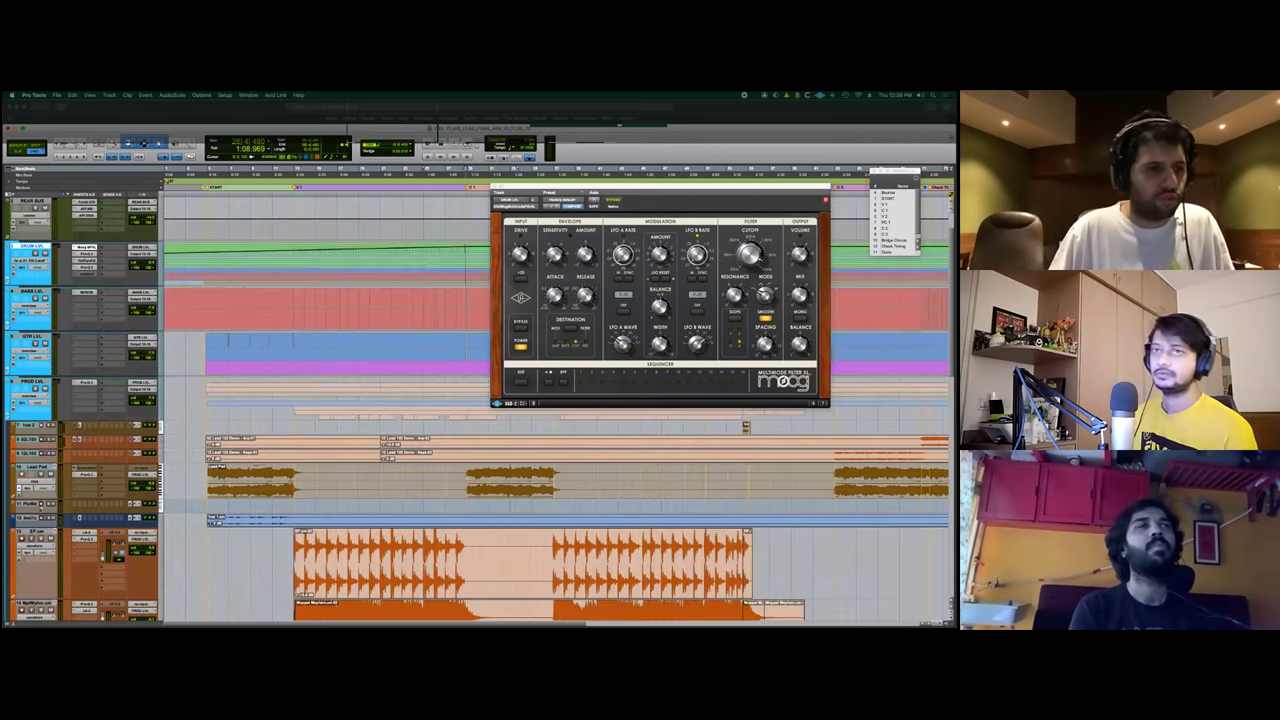
key("shift+f")
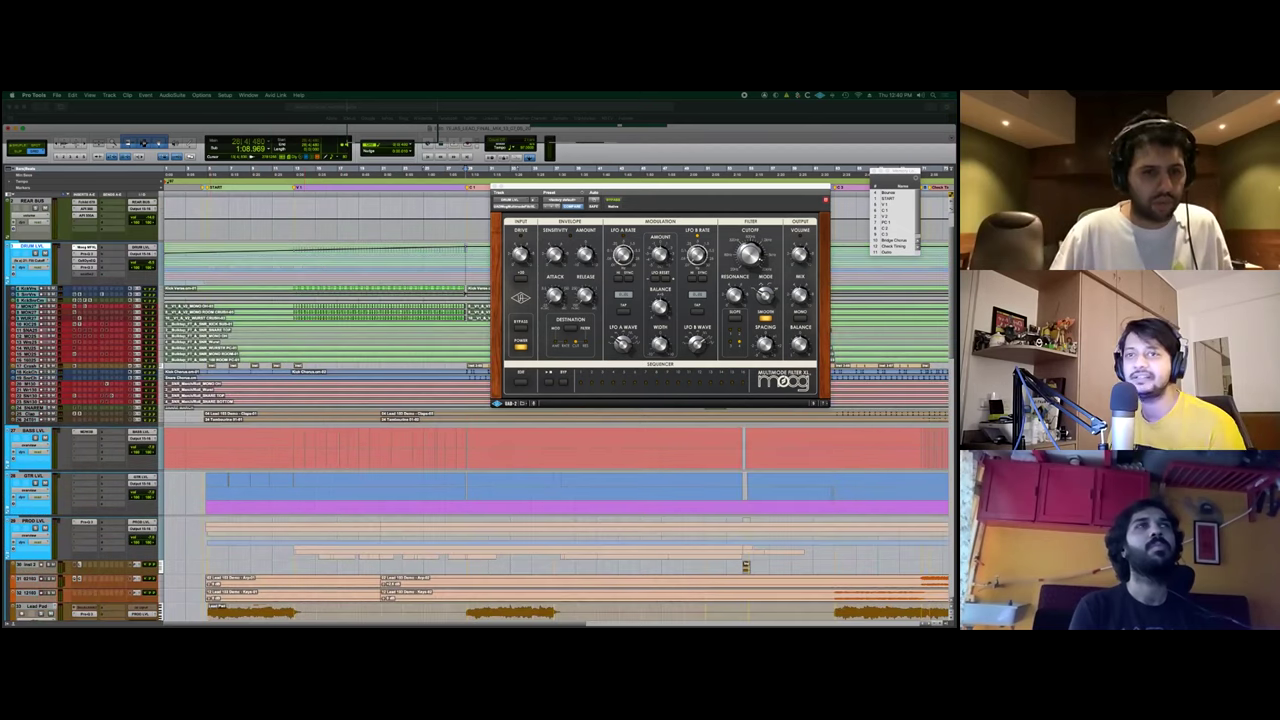
Close the filter plug-in window and enlarge the first six tracks in the DRUM LVL folder, starting with Kick Verse.
left_click(28, 289)
key("super+w")
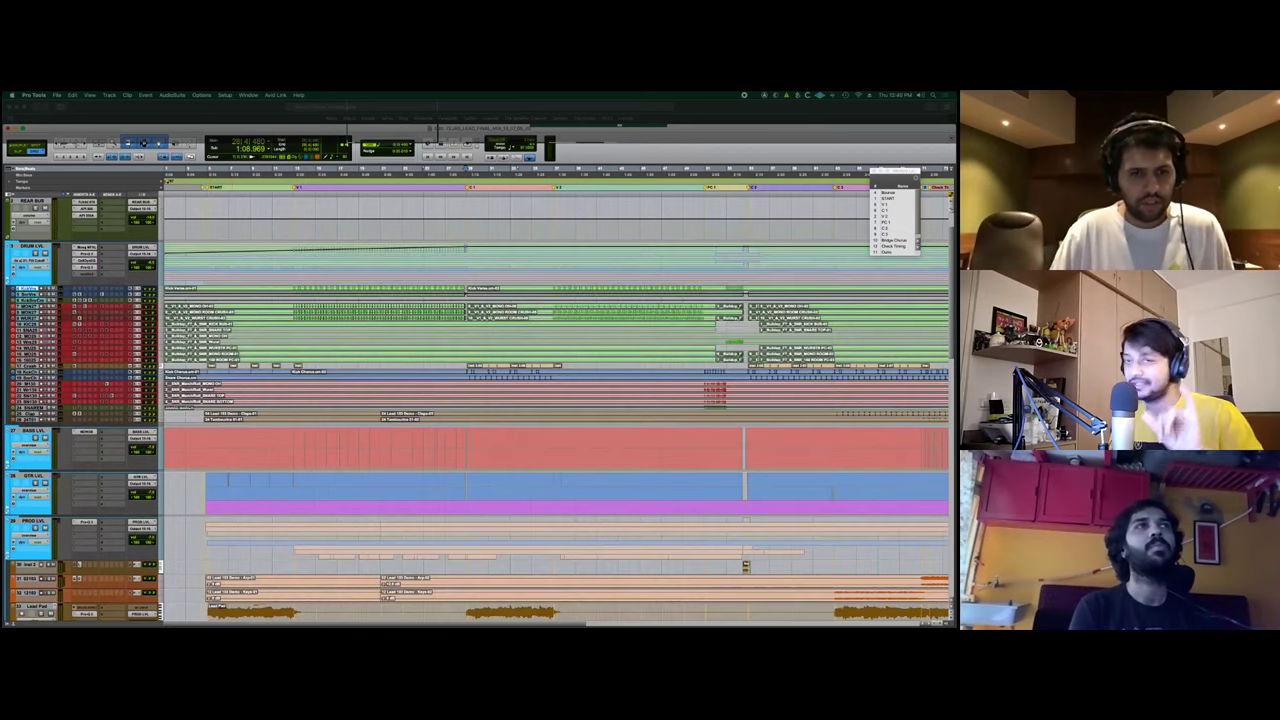
left_click(28, 318, "shift")
key("ctrl+Up")
key("ctrl+Up")
key("ctrl+Up")
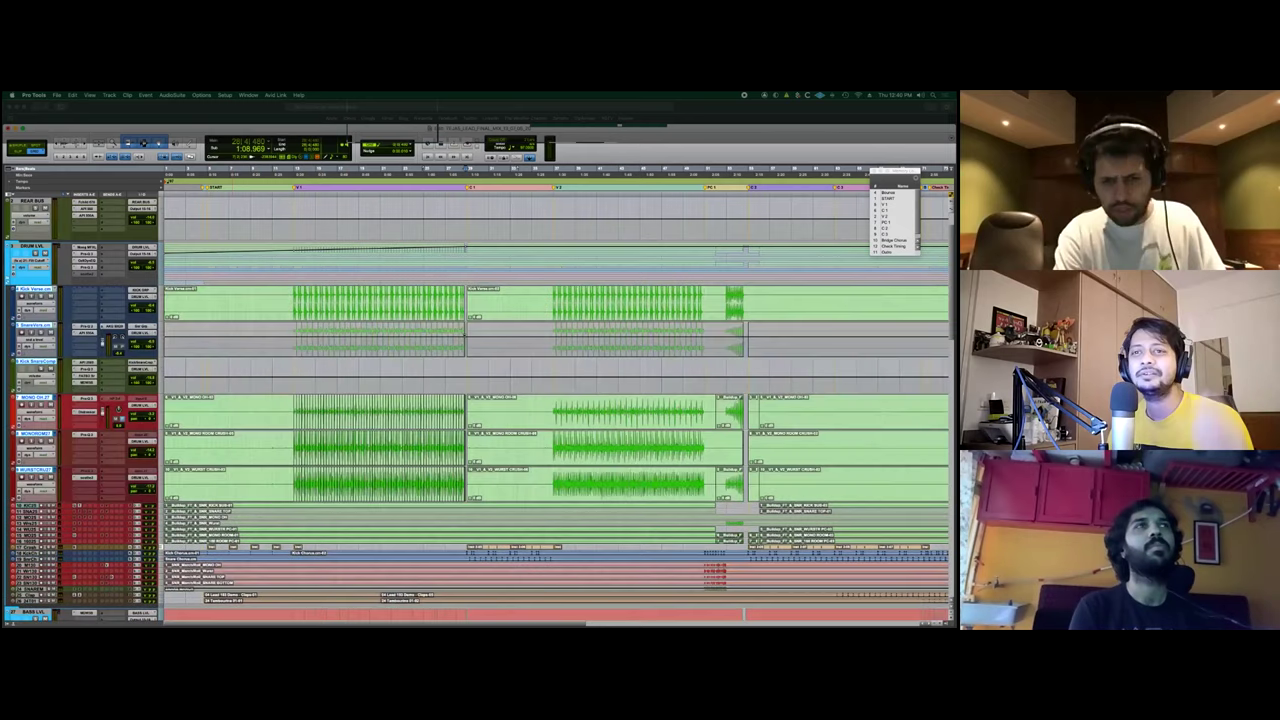
key("super+bracketright")
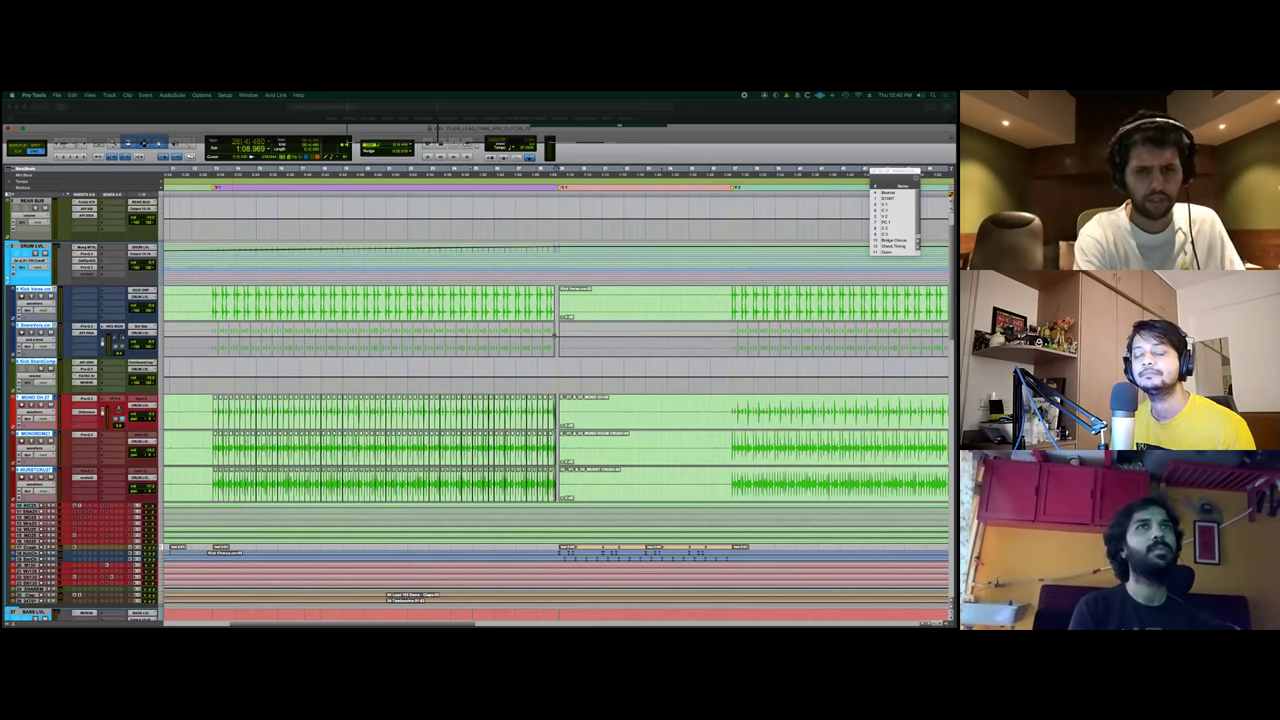
key("r")
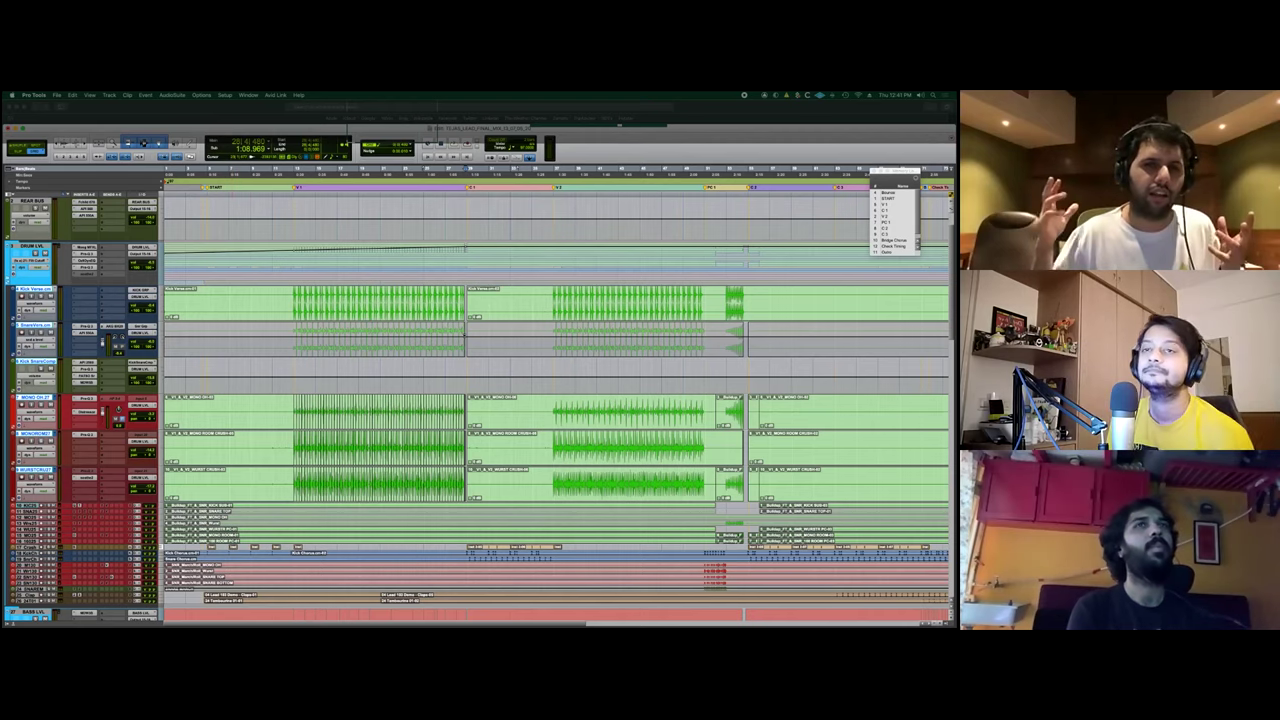
Place the edit cursor at the start of verse 1 on the EP track and play the keyboard layers in the PROD LVL folder.
scroll(556, 410, "down", 5)
scroll(556, 410, "down", 2)
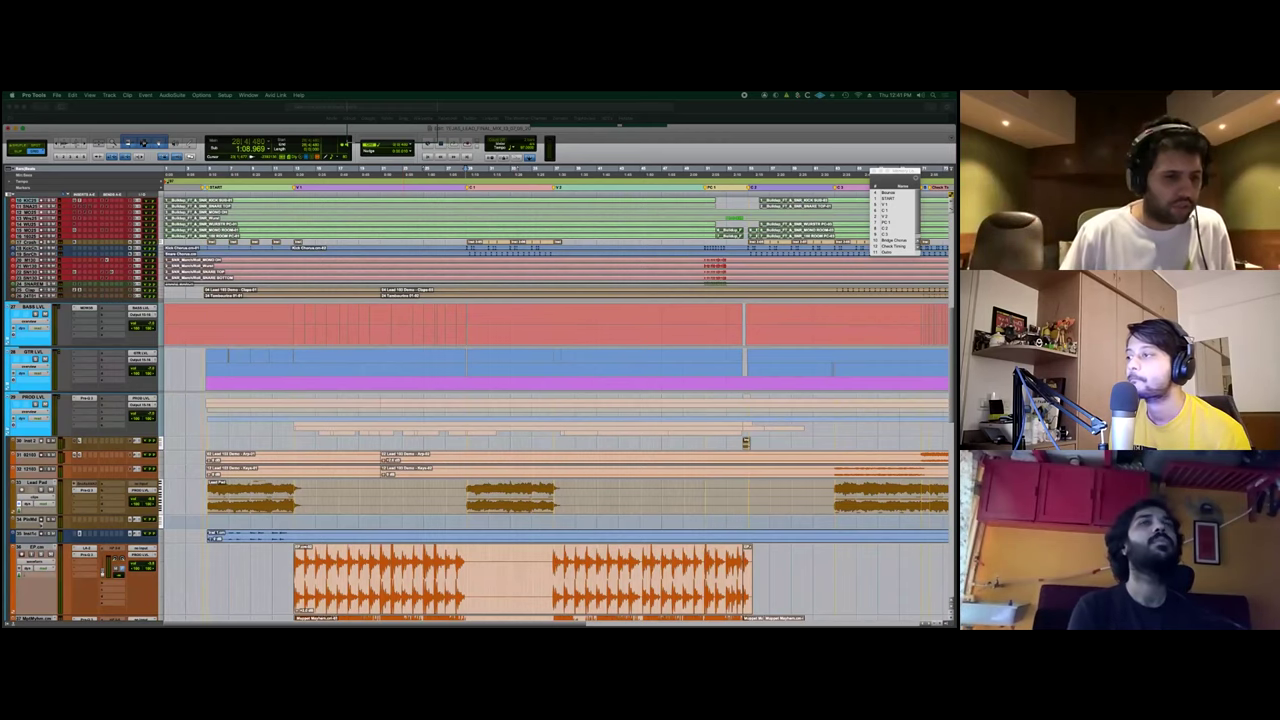
scroll(479, 408, "down", 4)
scroll(479, 408, "down", 4)
scroll(479, 408, "up", 5)
scroll(479, 408, "down", 2)
scroll(479, 410, "down", 3)
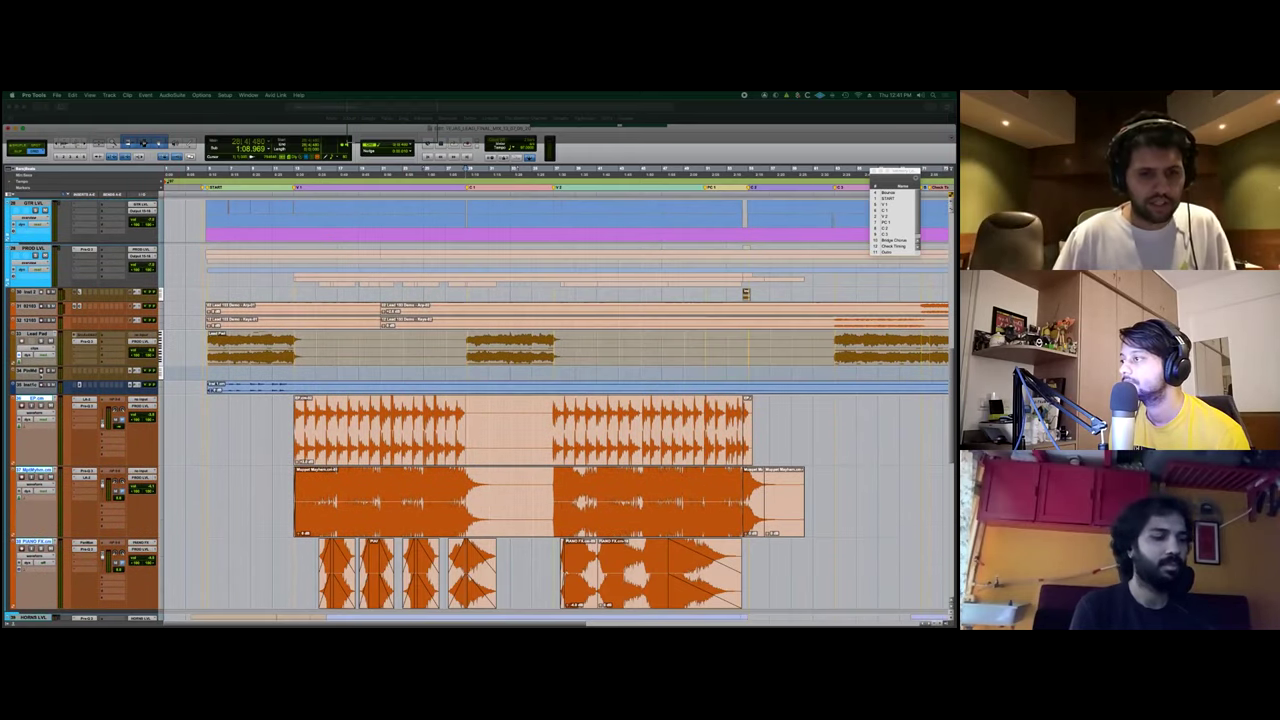
key("space")
key("space")
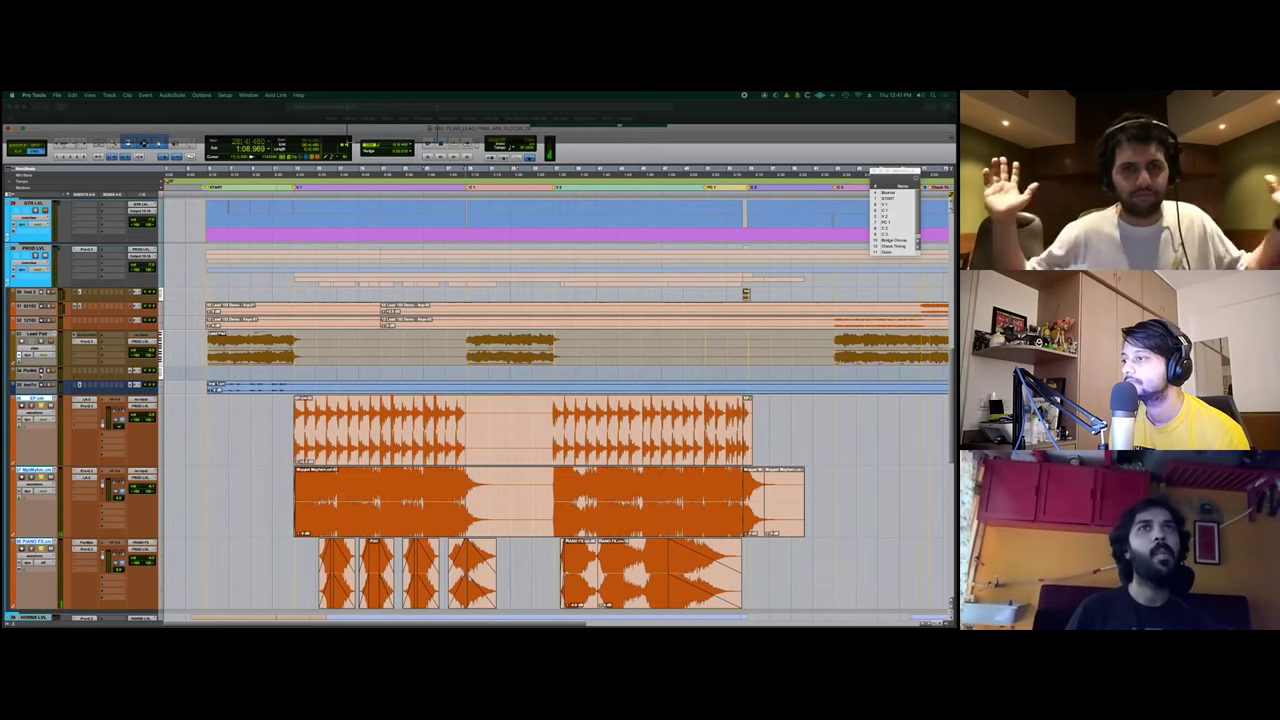
left_click(293, 430)
key("space")
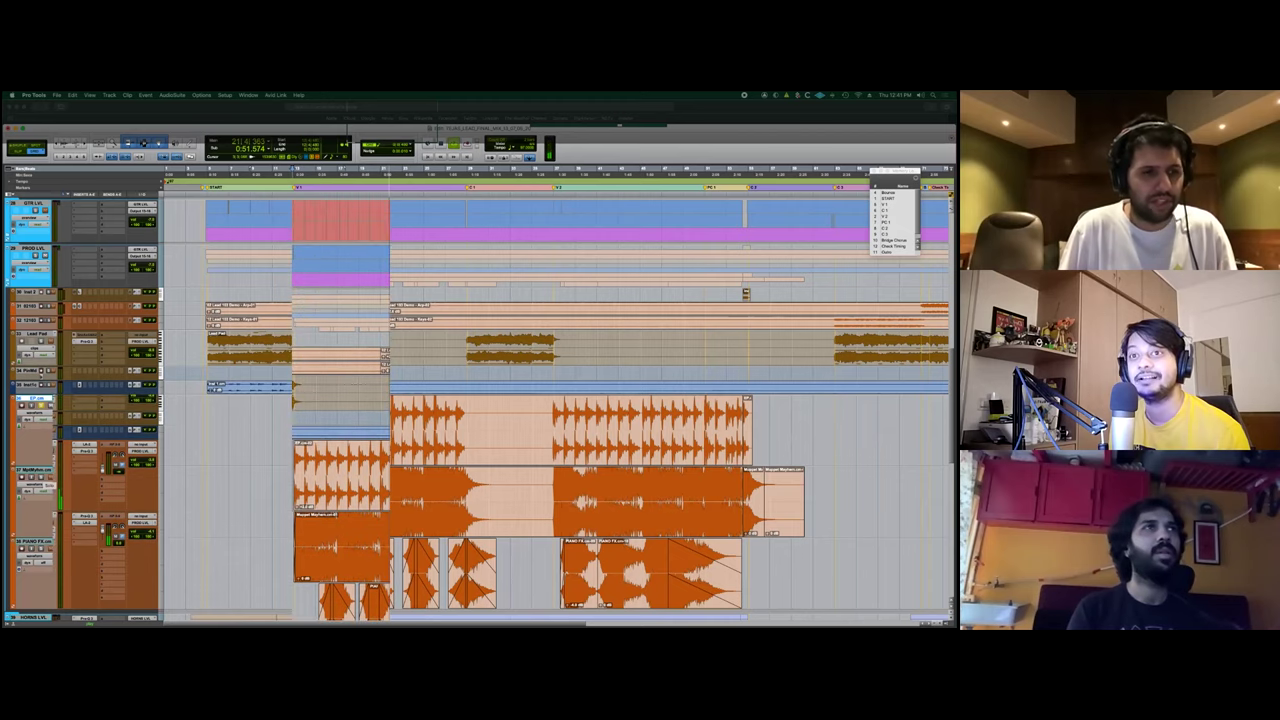
Expand the BASS LVL folder to show its individual bass tracks.
scroll(480, 400, "down", 5)
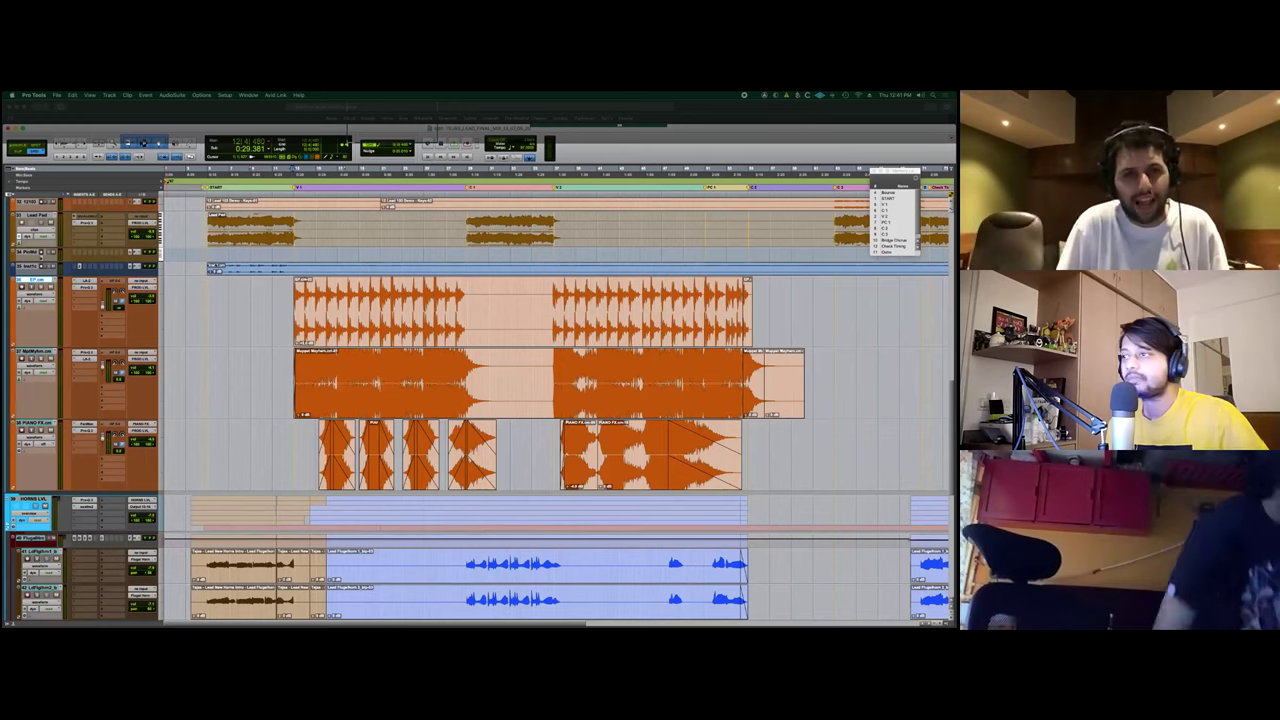
scroll(480, 408, "up", 5)
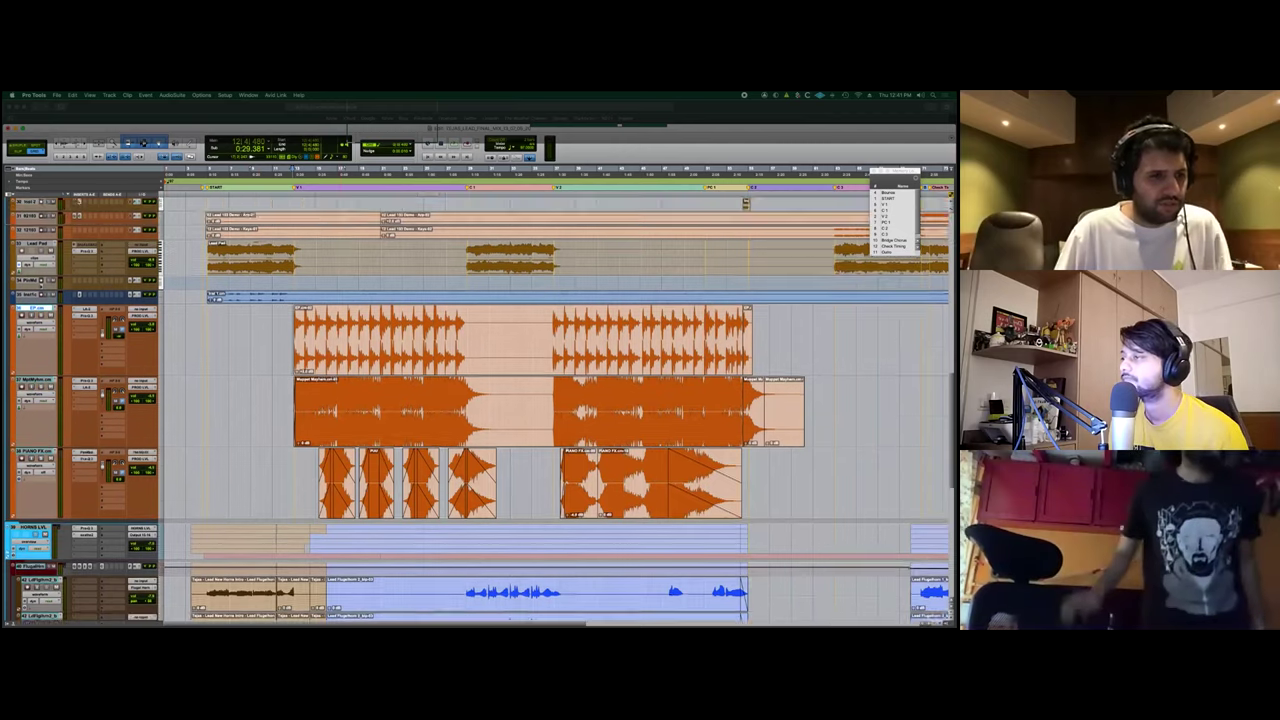
scroll(480, 408, "up", 1)
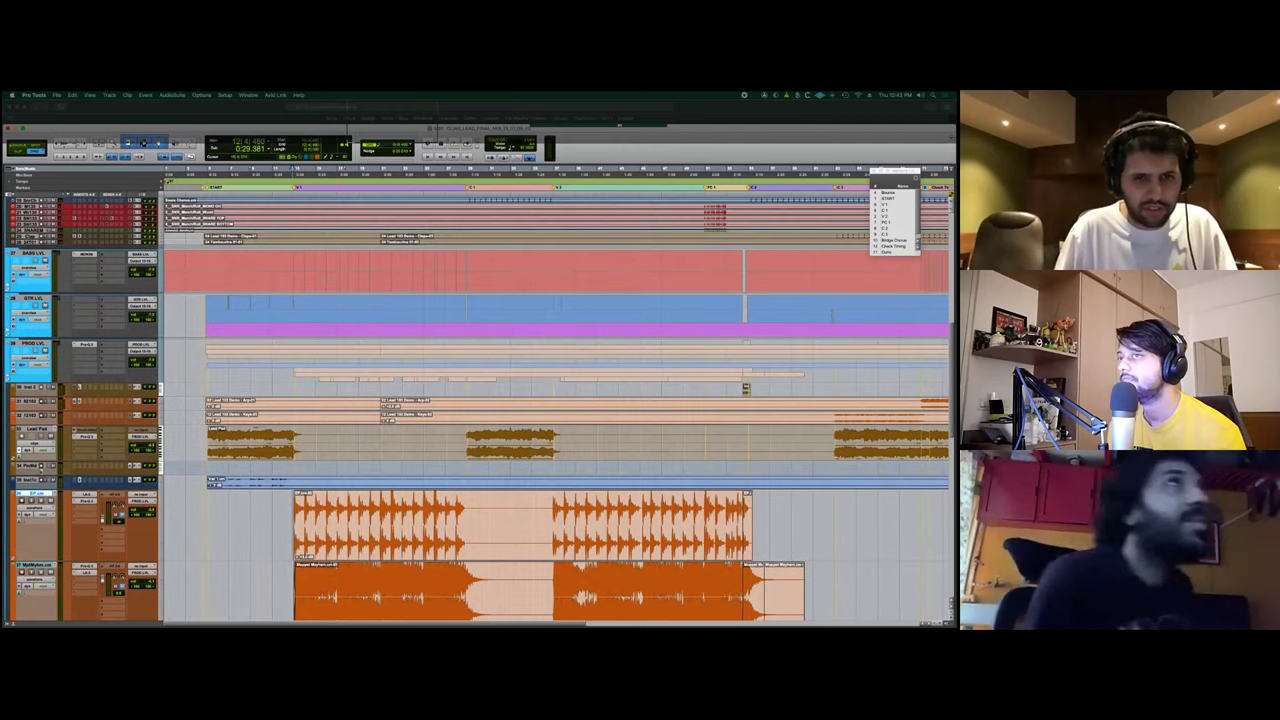
left_click(20, 261)
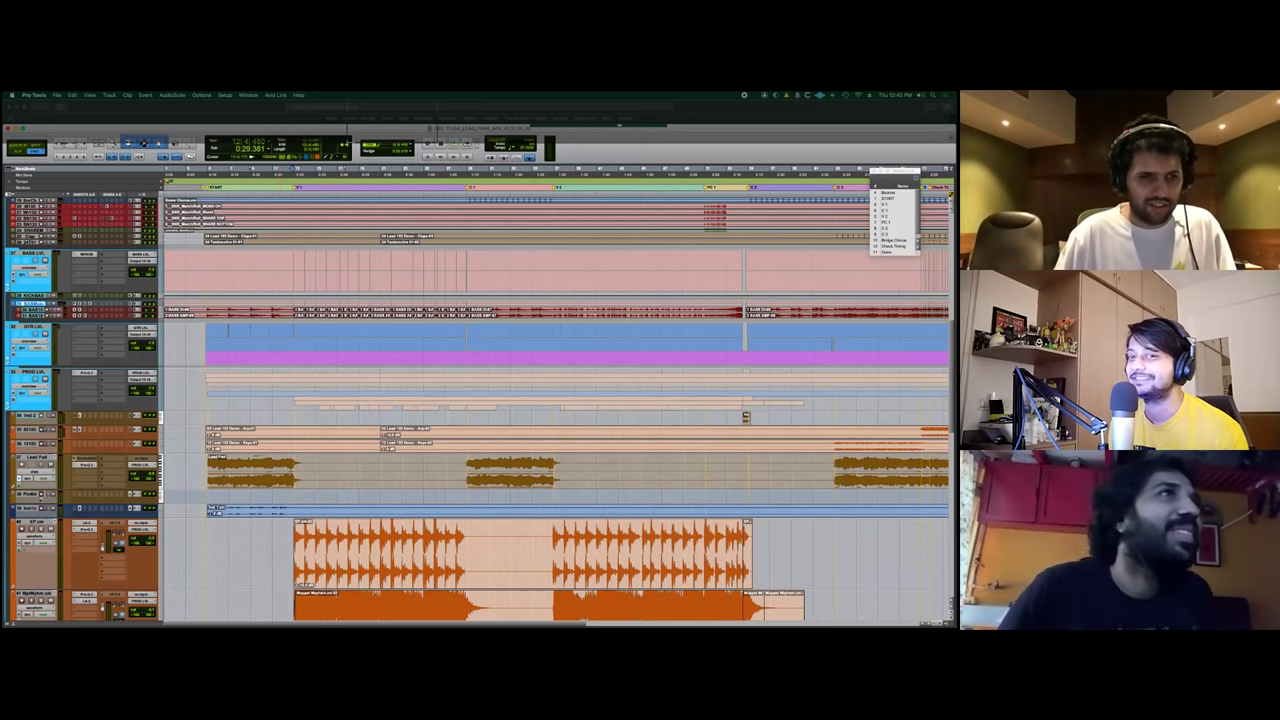
Play briefly from the start of verse 1, and place the edit cursor at bar 18 on the EP track.
key("F9")
key("space")
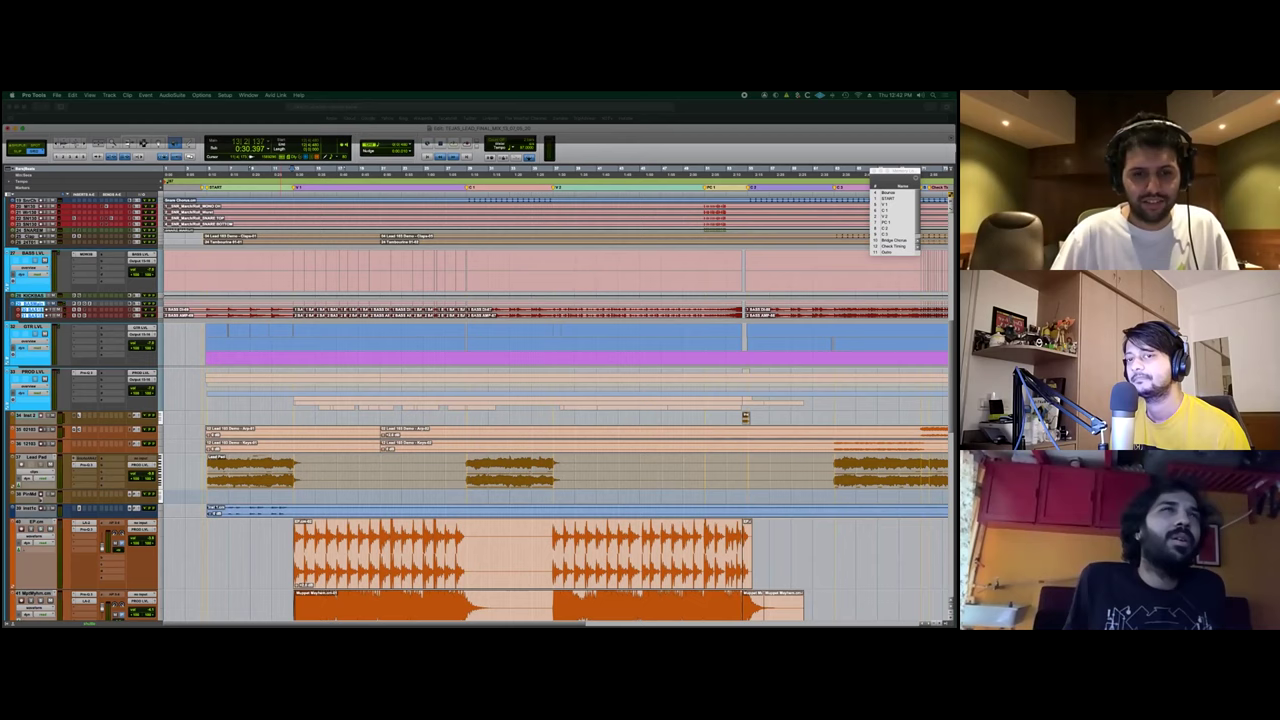
key("space")
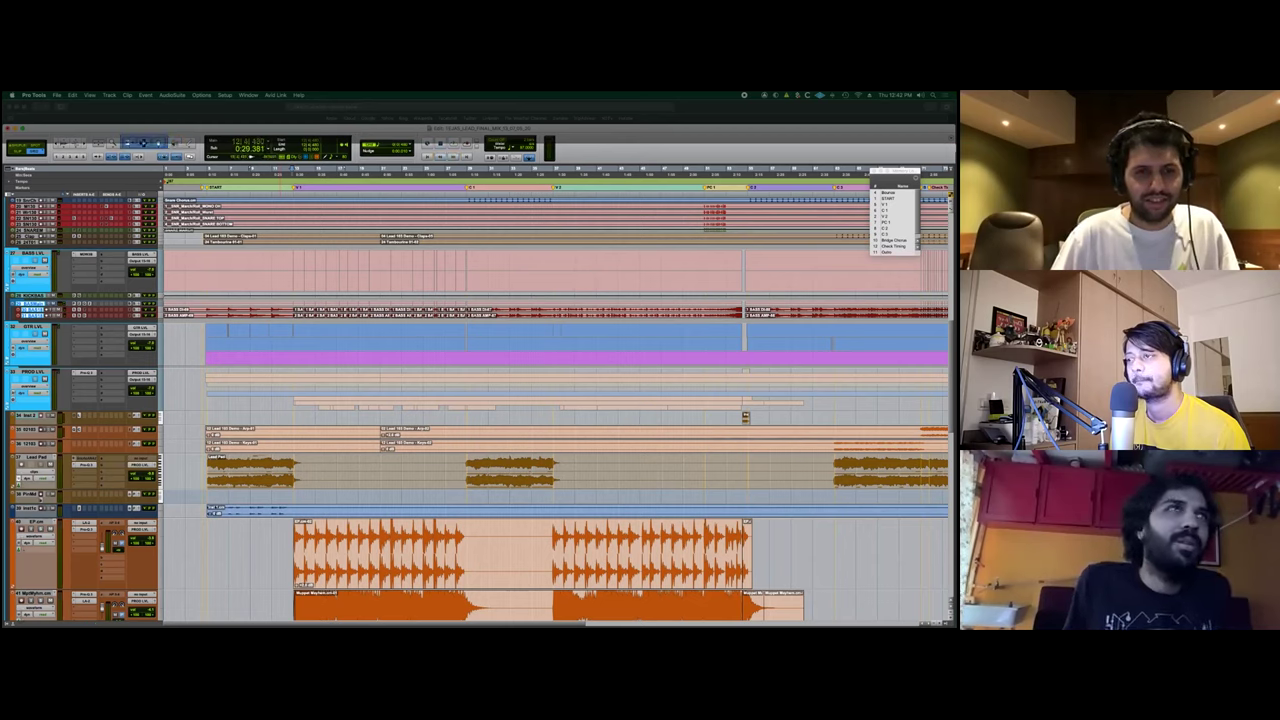
left_click(348, 548)
key("space")
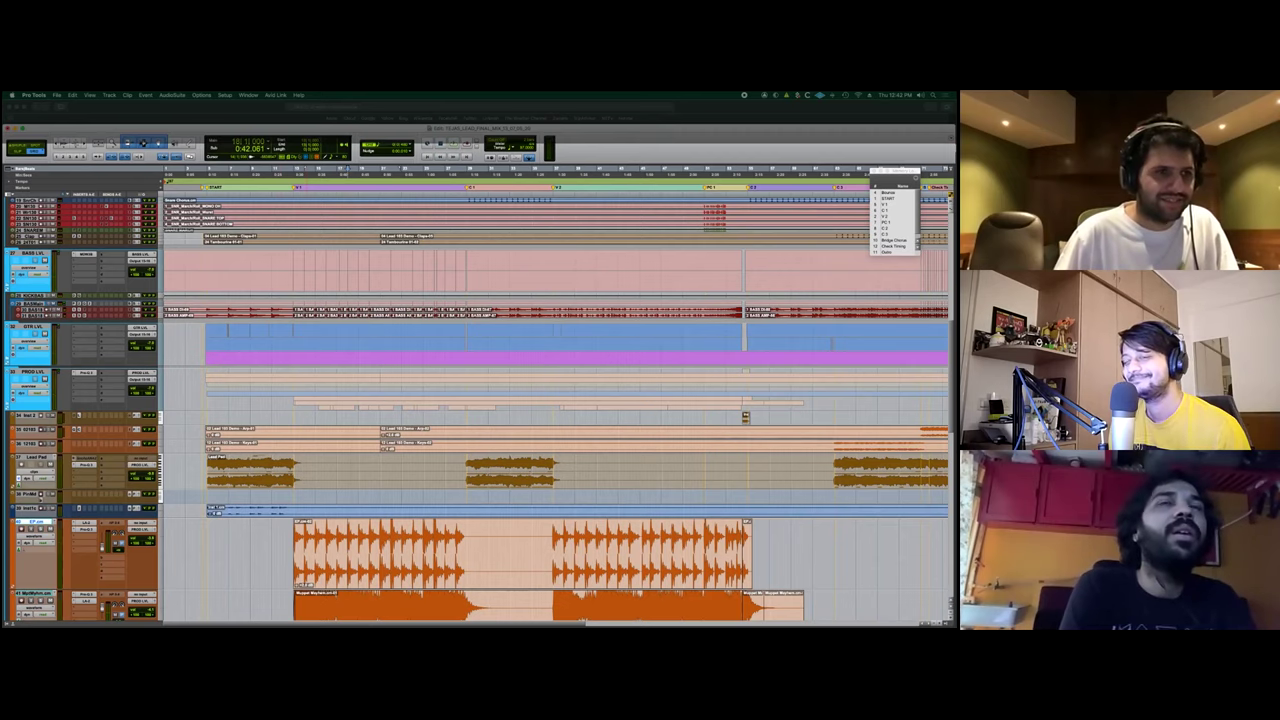
Move the Edit window slightly down and enlarge the BASS DI and BASS AMP tracks.
left_click_drag(480, 128, 479, 150)
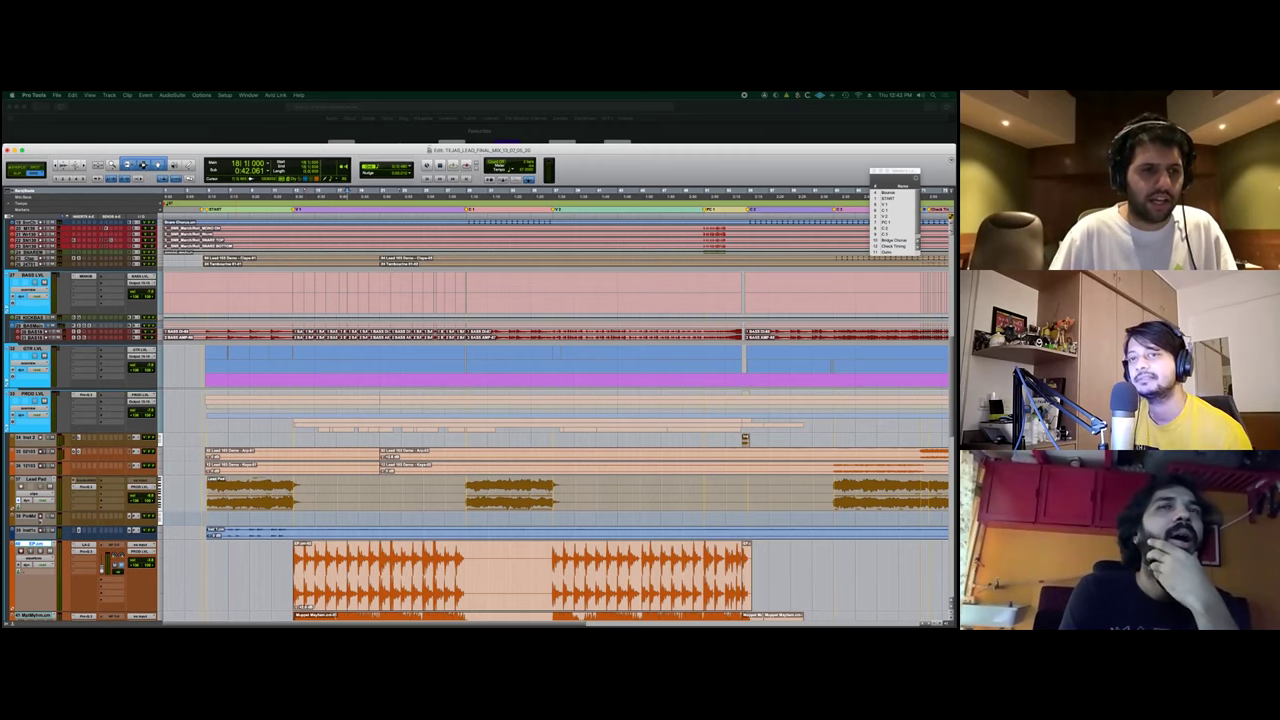
left_click(33, 337, "shift")
key("ctrl+Up")
key("ctrl+Up")
key("ctrl+Up")
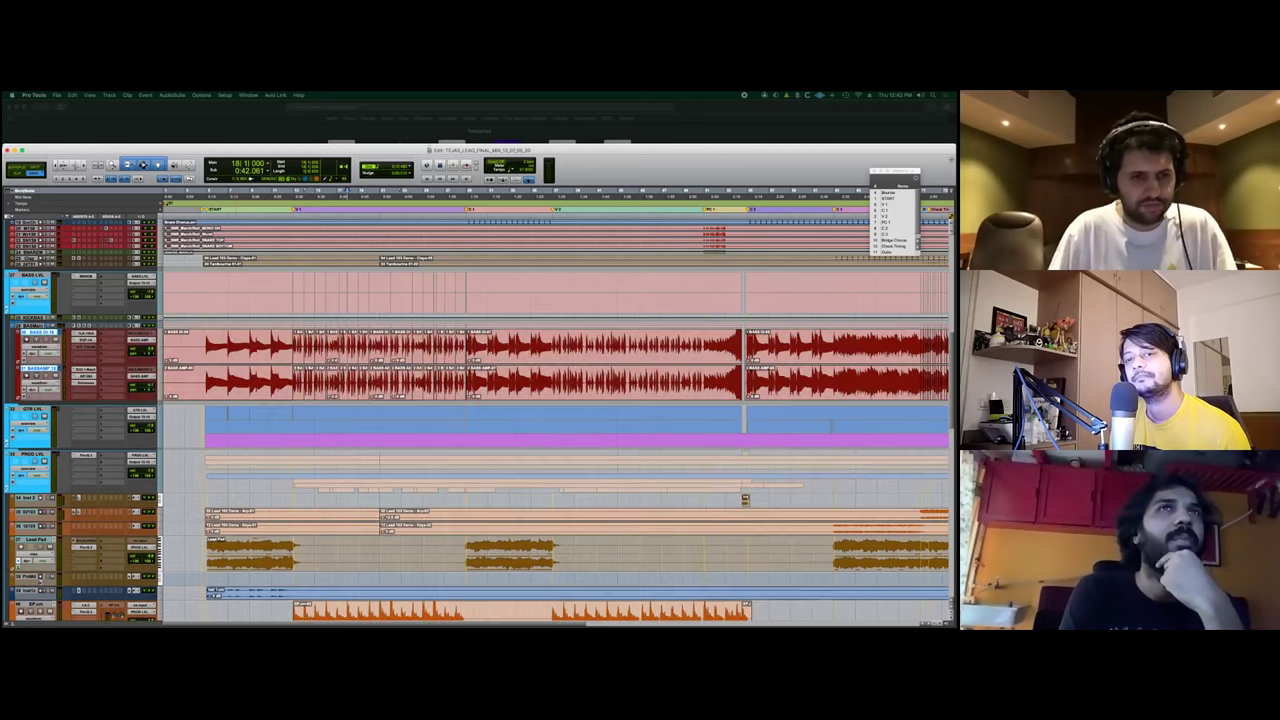
Place the edit cursor at bar 7 on the BASS DI track and enlarge the BASS Main track above it.
key("t")
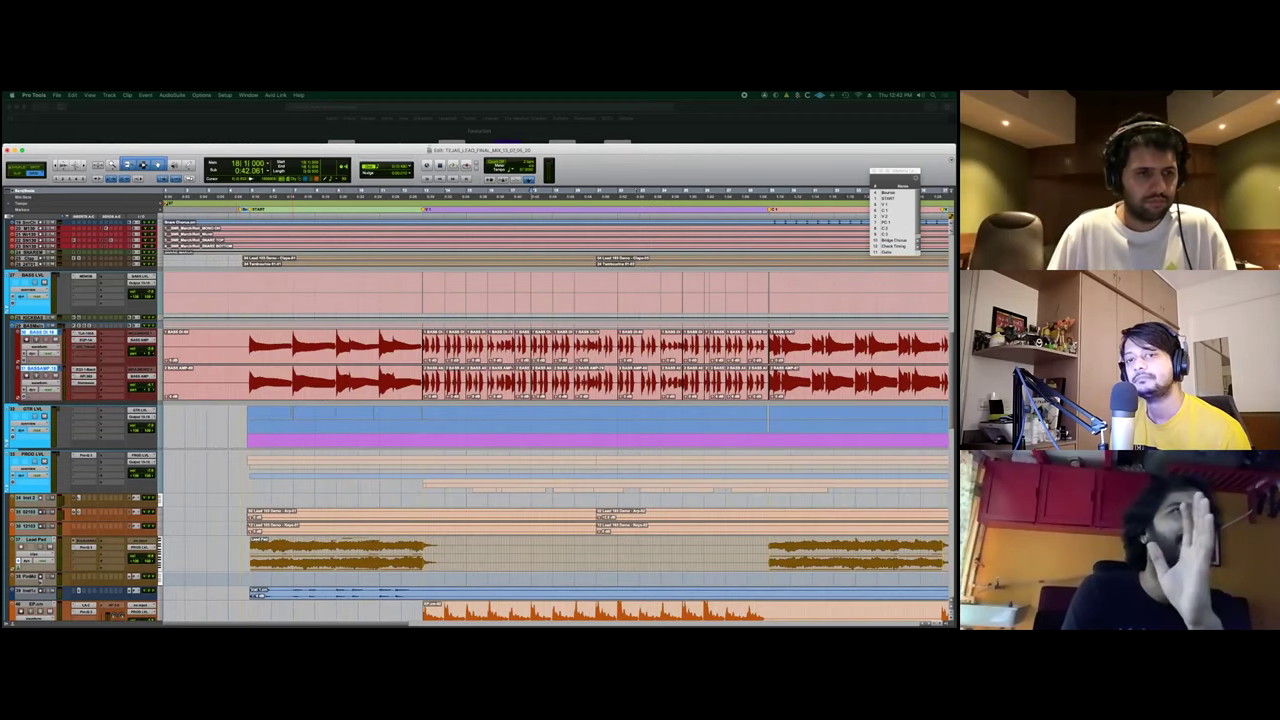
left_click(293, 347)
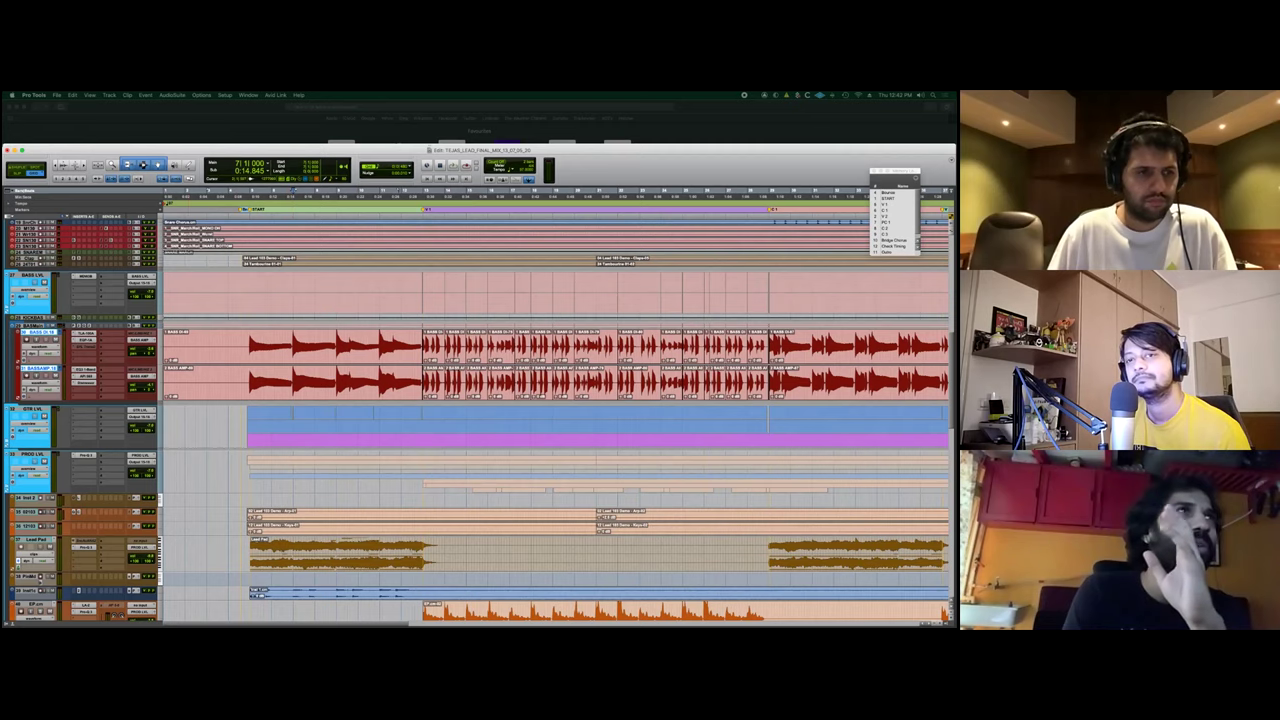
left_click_drag(38, 328, 38, 365)
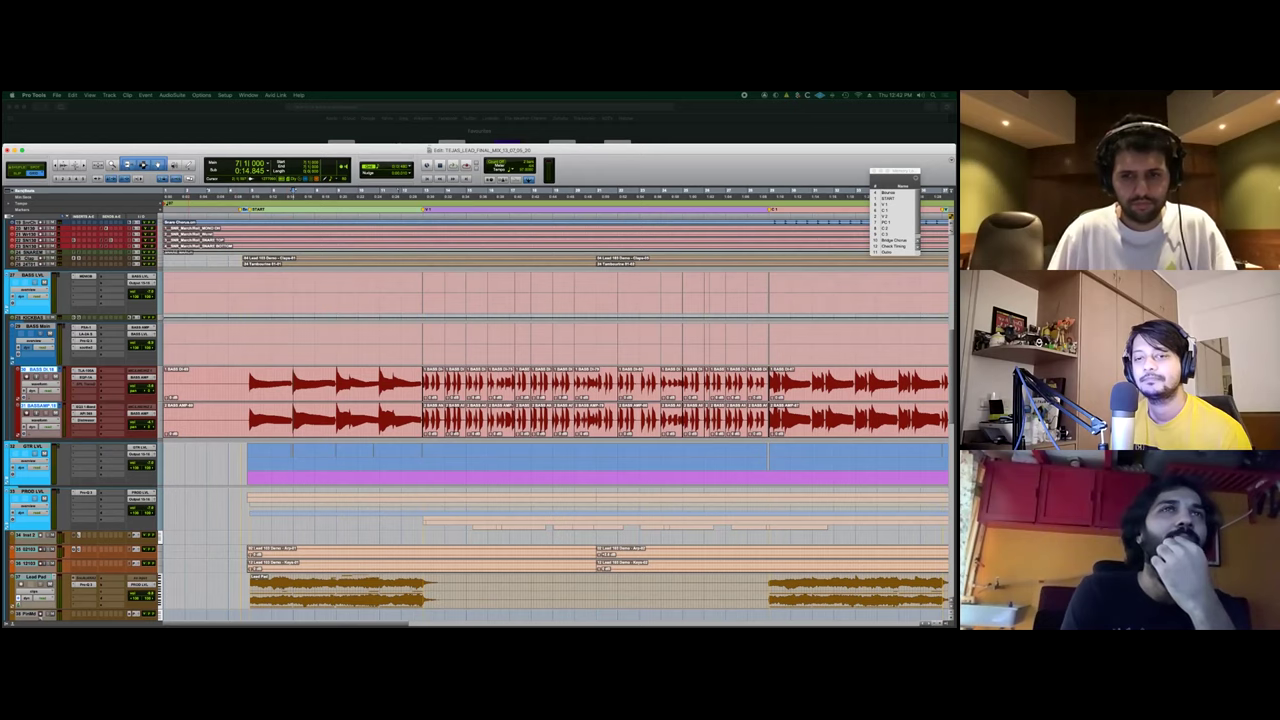
key("r")
key("r")
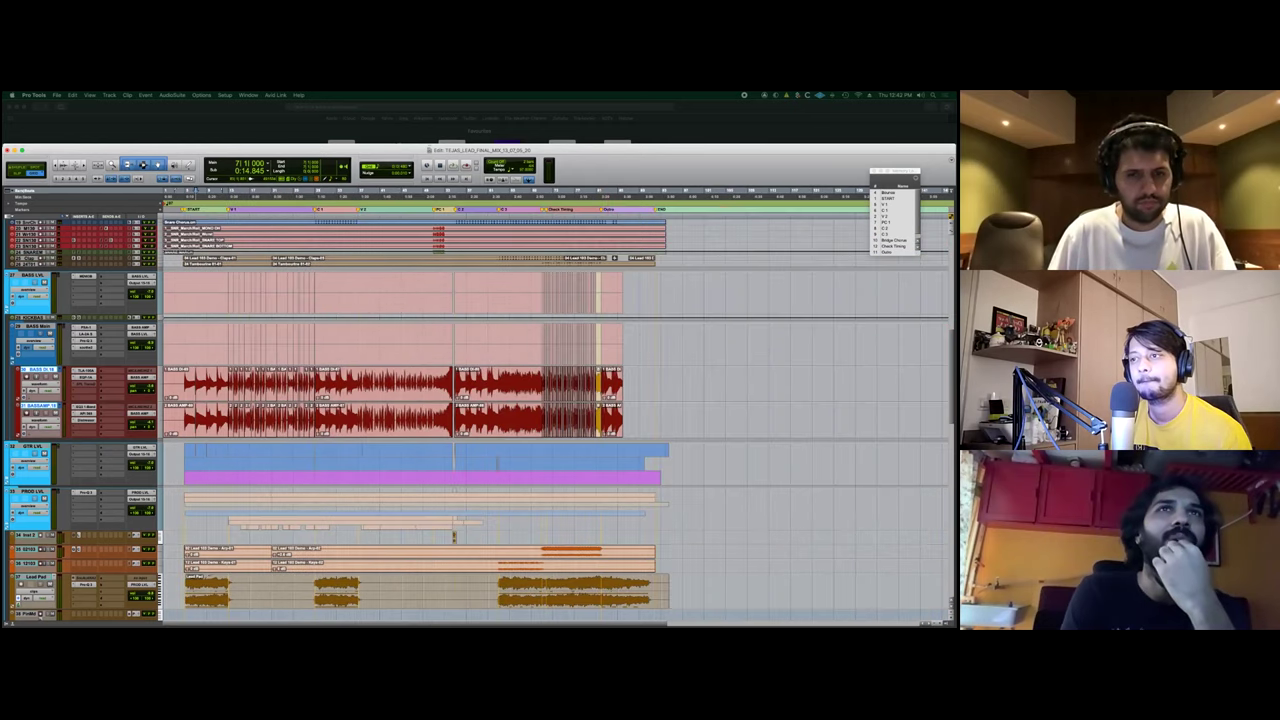
Examine the bass tracks together with the neighbouring drum, guitar and production tracks.
scroll(480, 420, "down", 6)
scroll(480, 420, "up", 4)
scroll(479, 420, "up", 2)
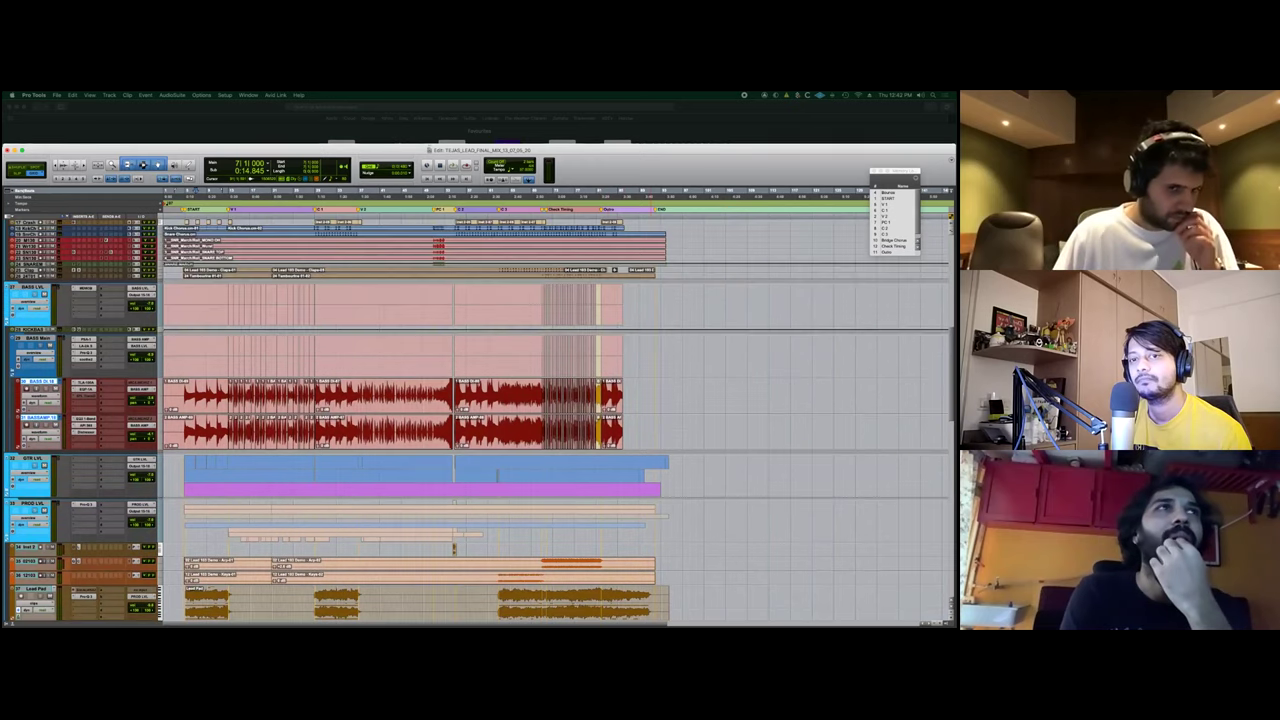
scroll(479, 420, "down", 7)
scroll(479, 420, "up", 5)
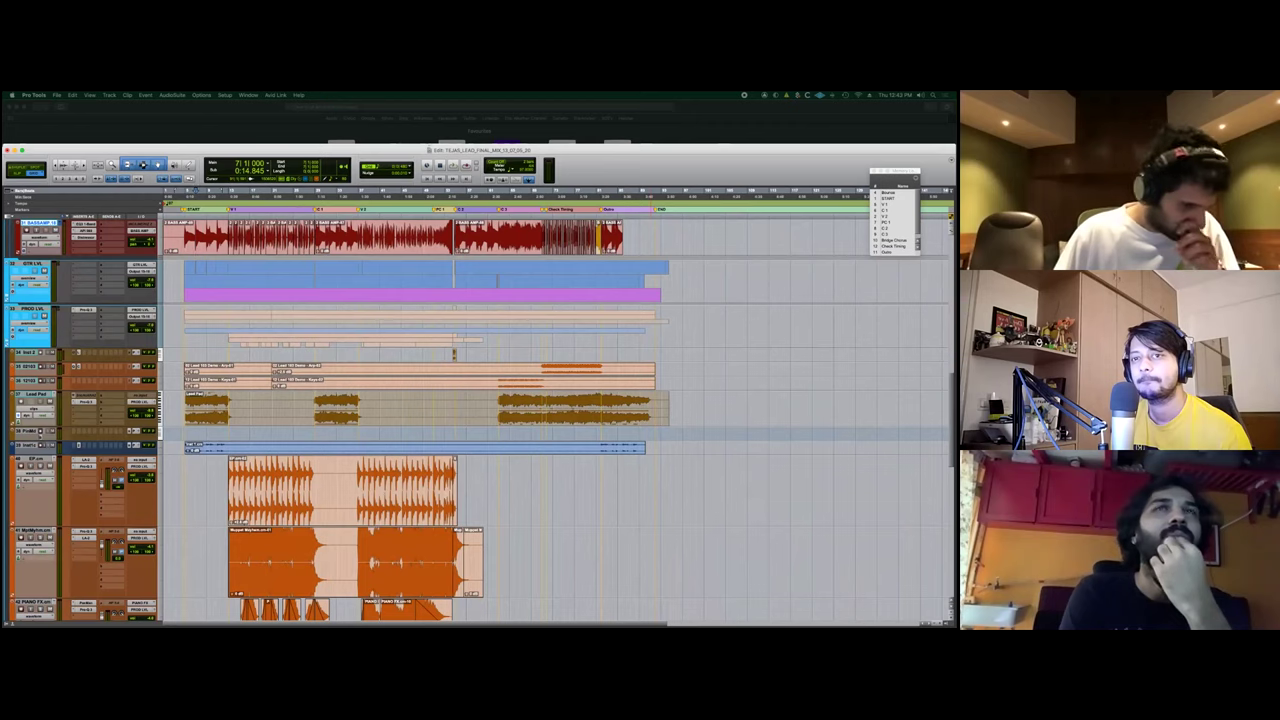
scroll(479, 420, "up", 1)
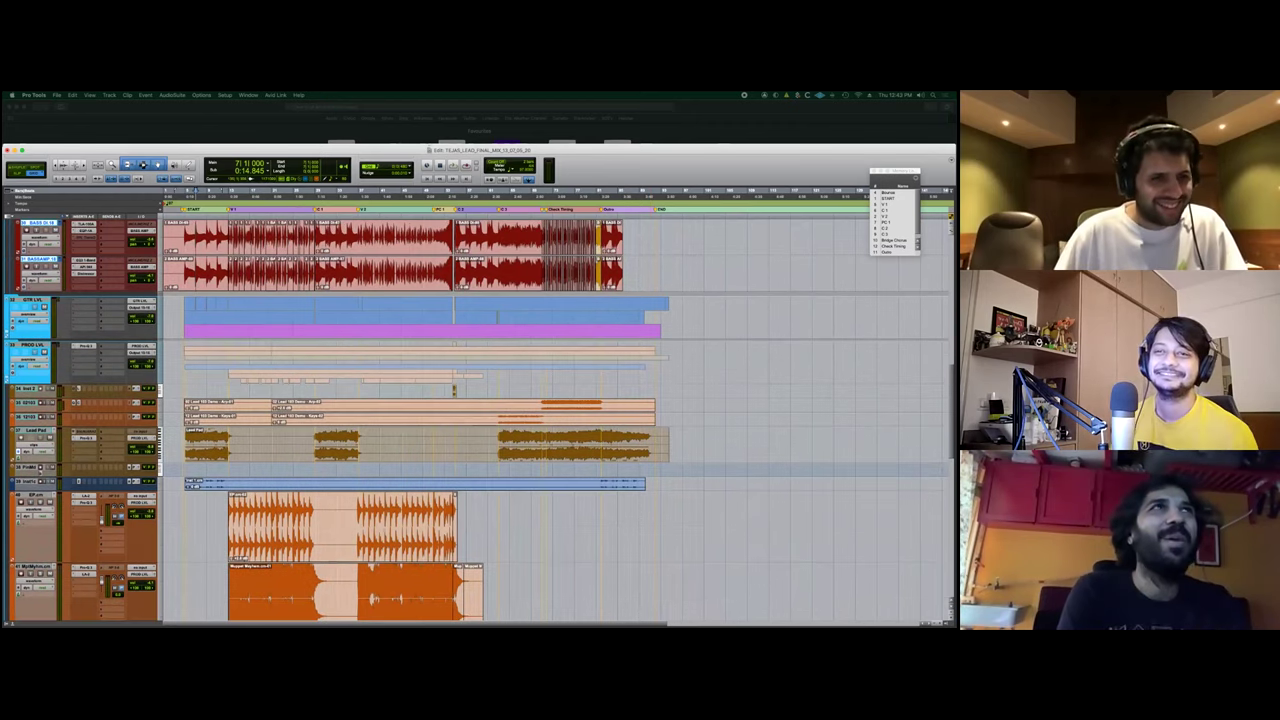
scroll(479, 420, "up", 3)
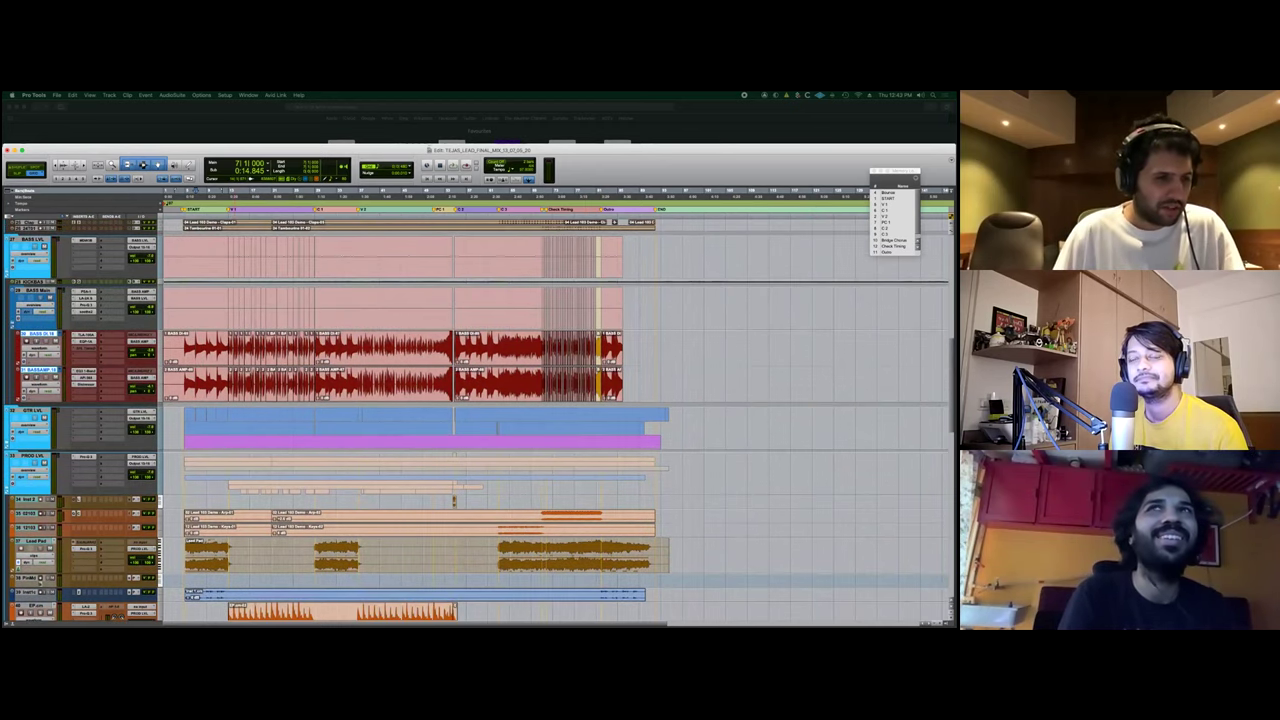
Play the bass tracks from bar 7, close the BASS AMP track's name dialog unchanged, and stop playback.
key("space")
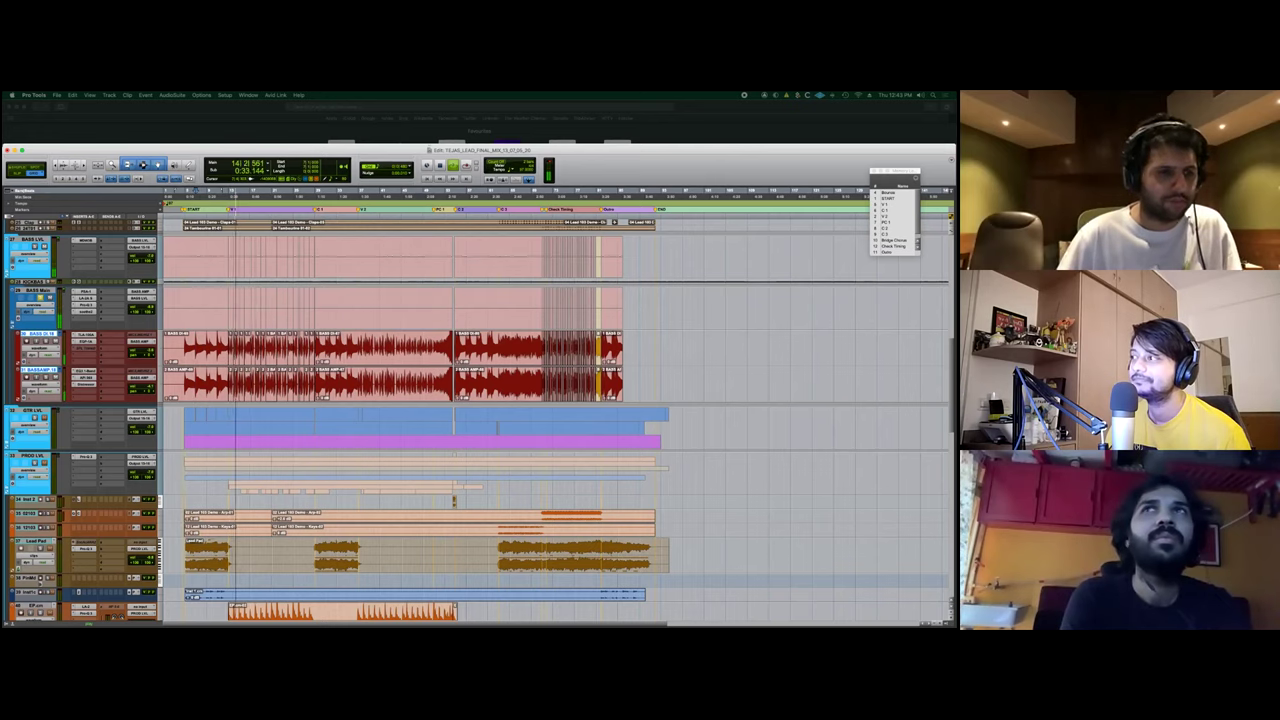
double_click(41, 370)
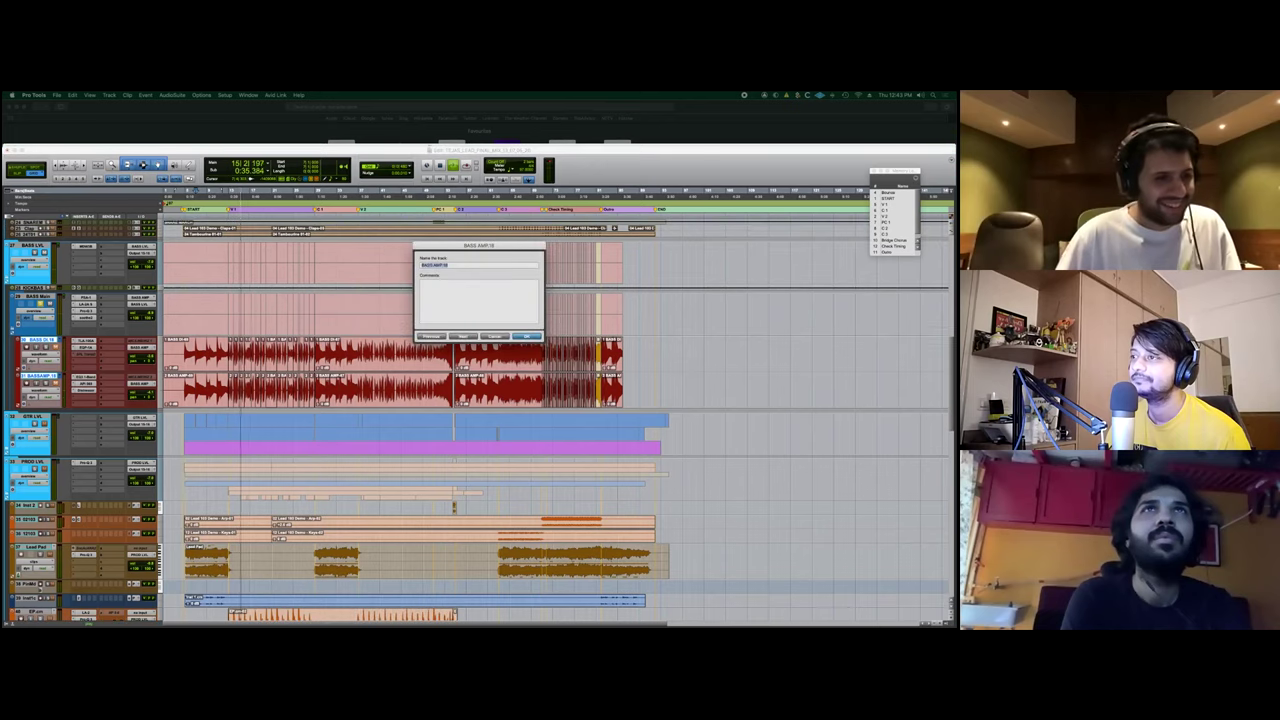
key("Return")
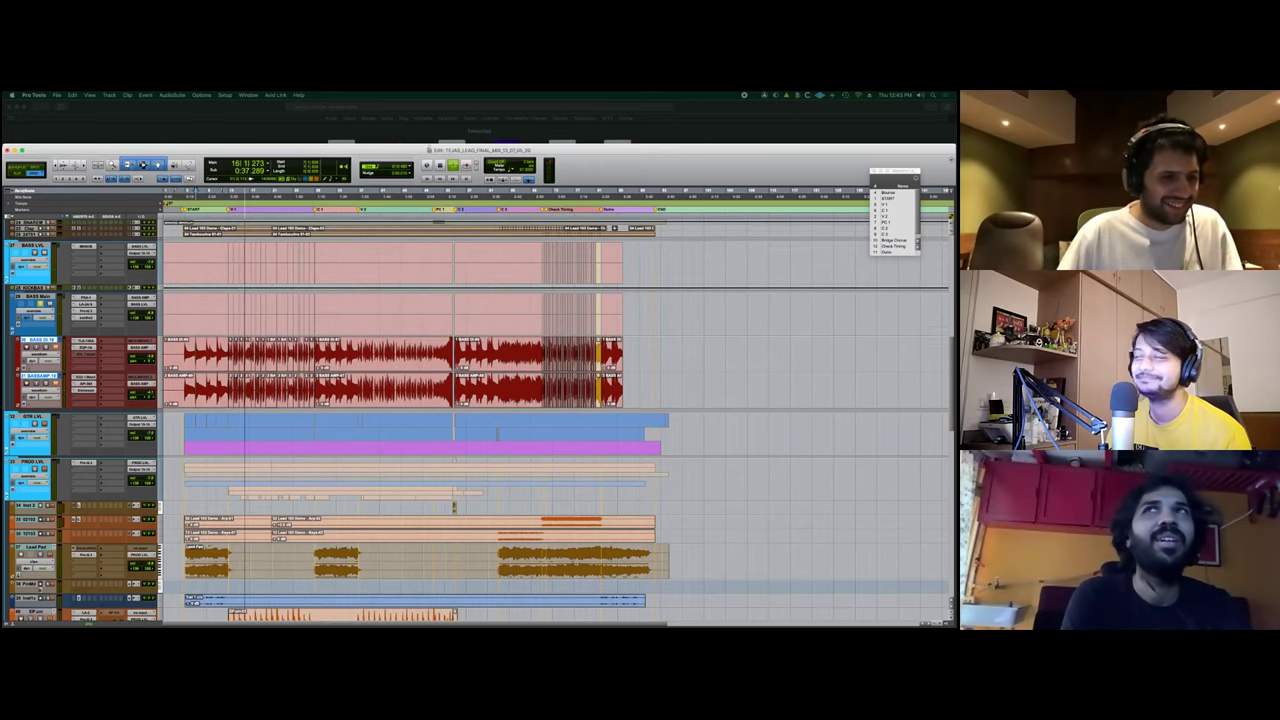
key("space")
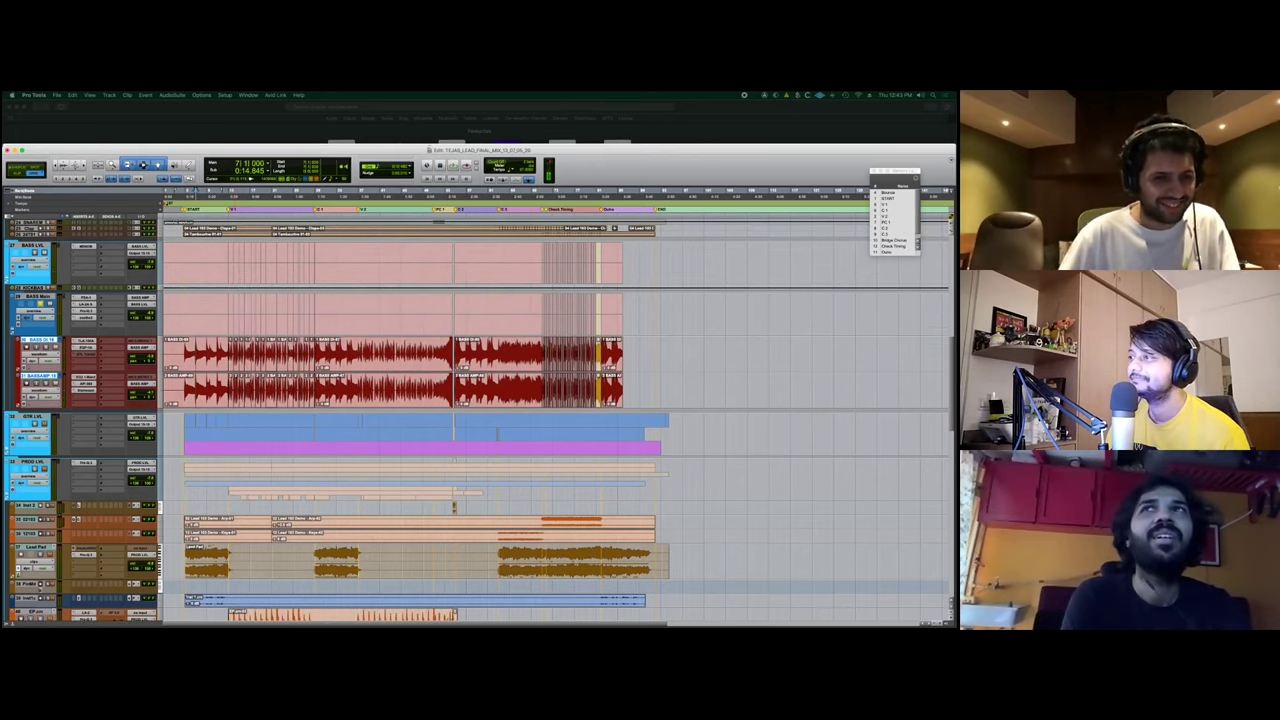
Play the bass again, including the passage from bar 37 in verse 2, and stop playback.
key("space")
key("space")
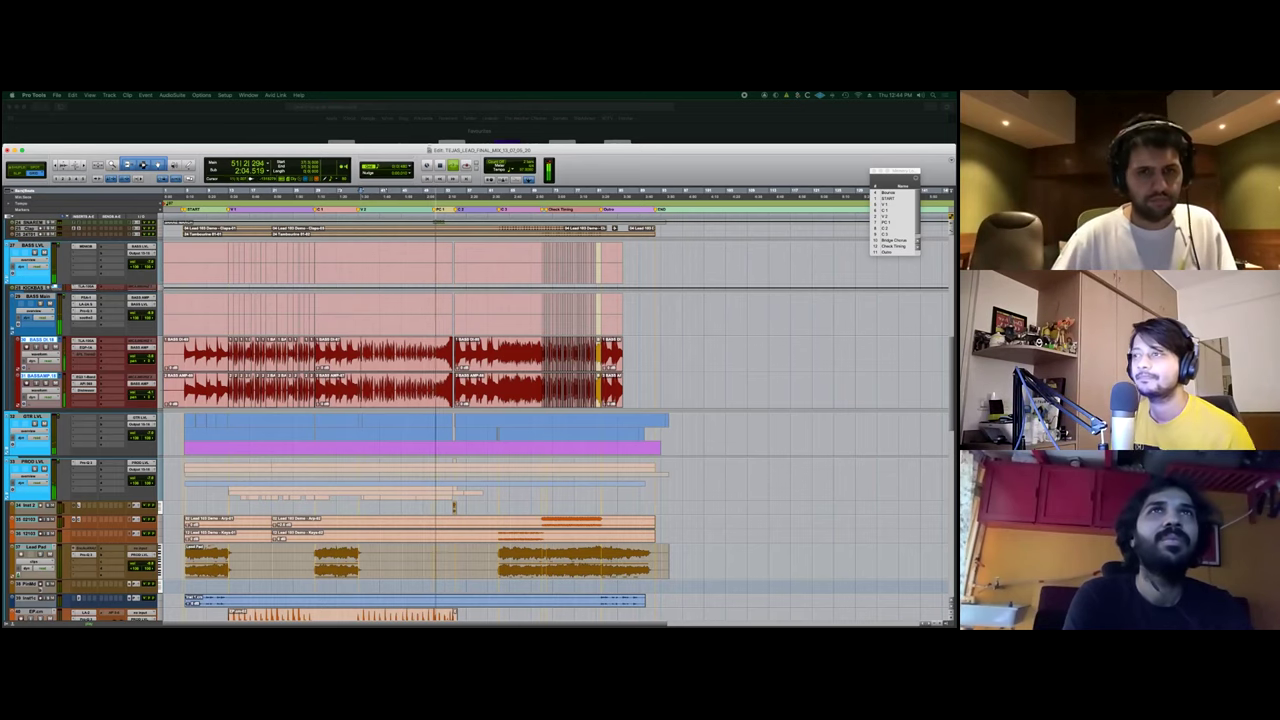
key("space")
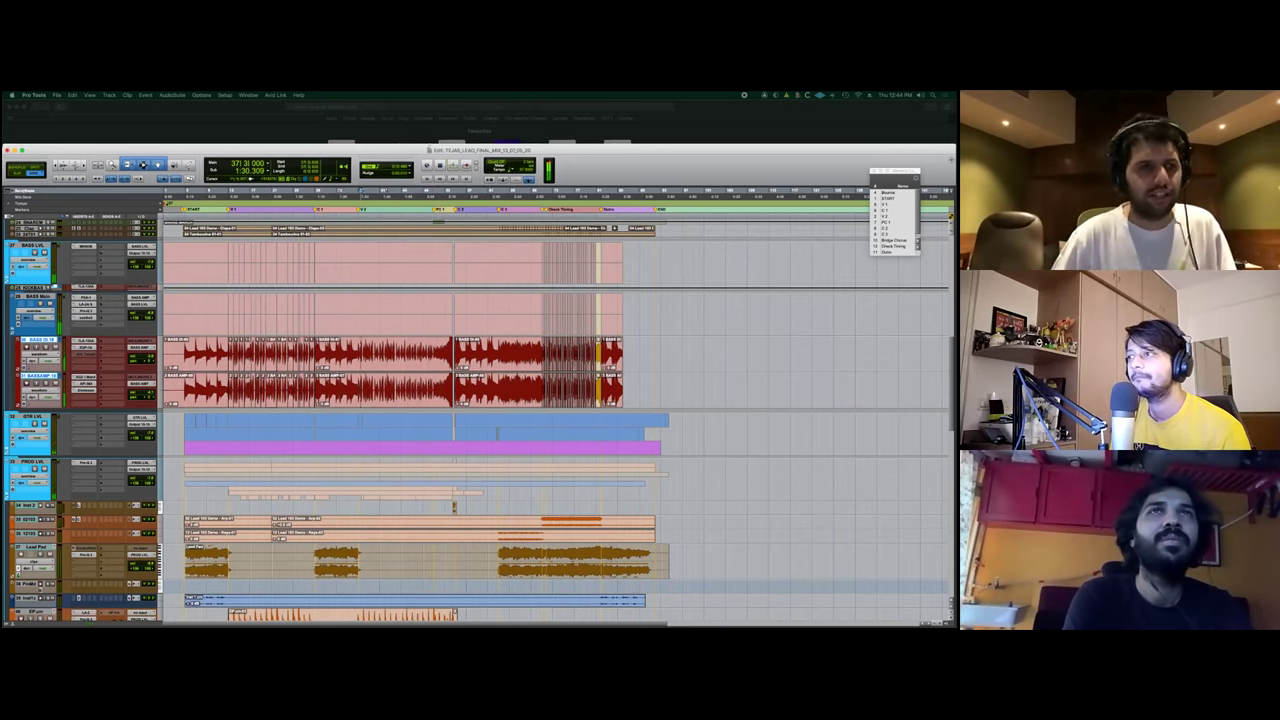
Shrink all tracks to a low height and collapse the DRUM LVL, BASS LVL, PROD LVL and HORNS LVL folders.
key("ctrl+alt+super+Down")
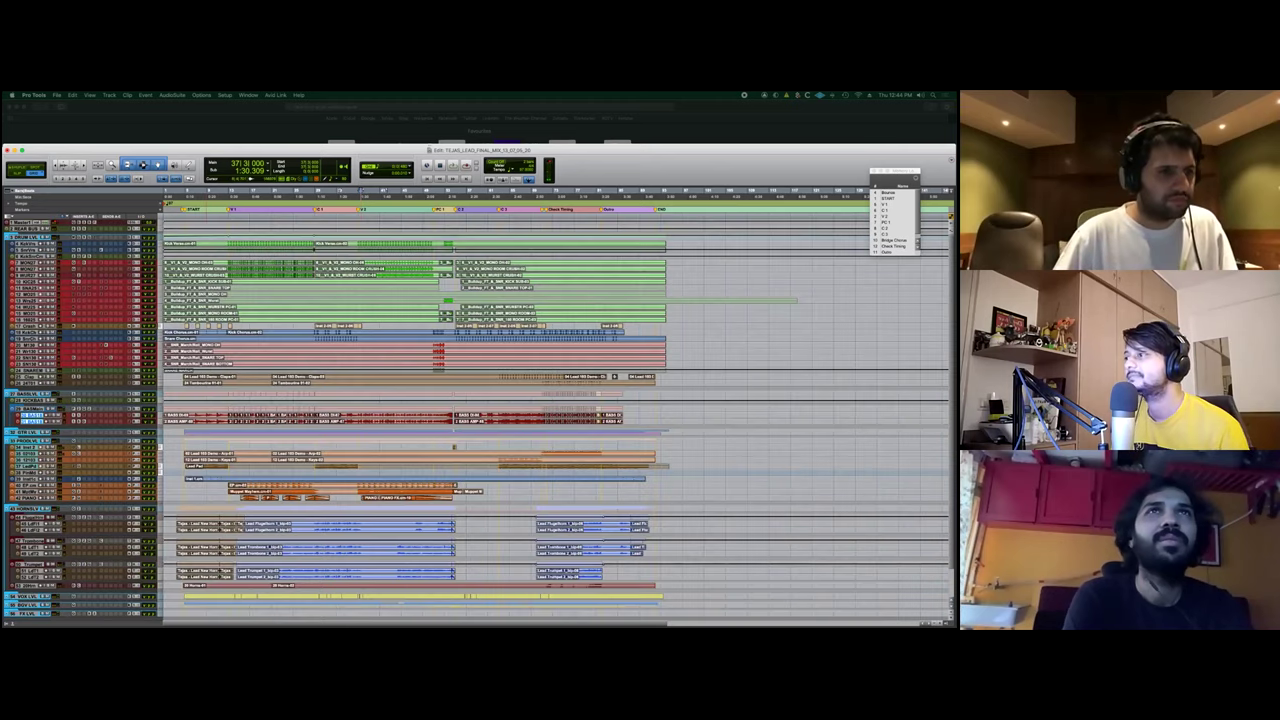
key("shift+f")
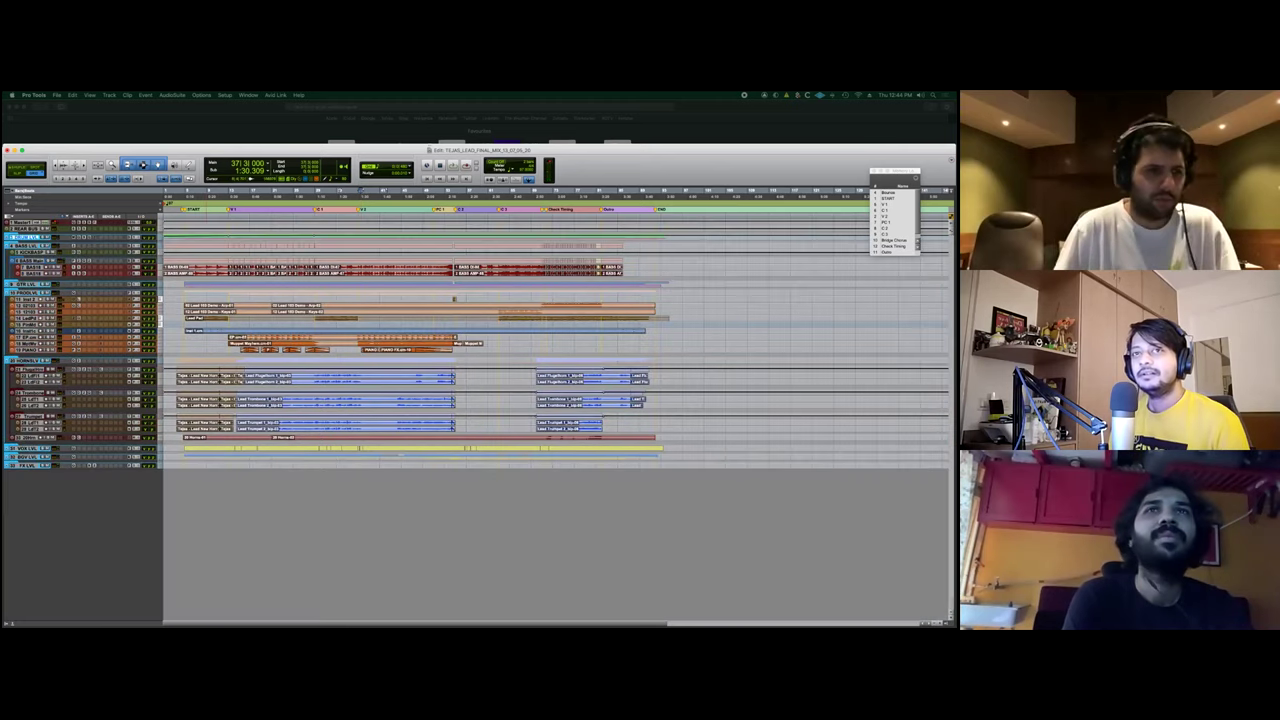
left_click(28, 246)
key("shift+f")
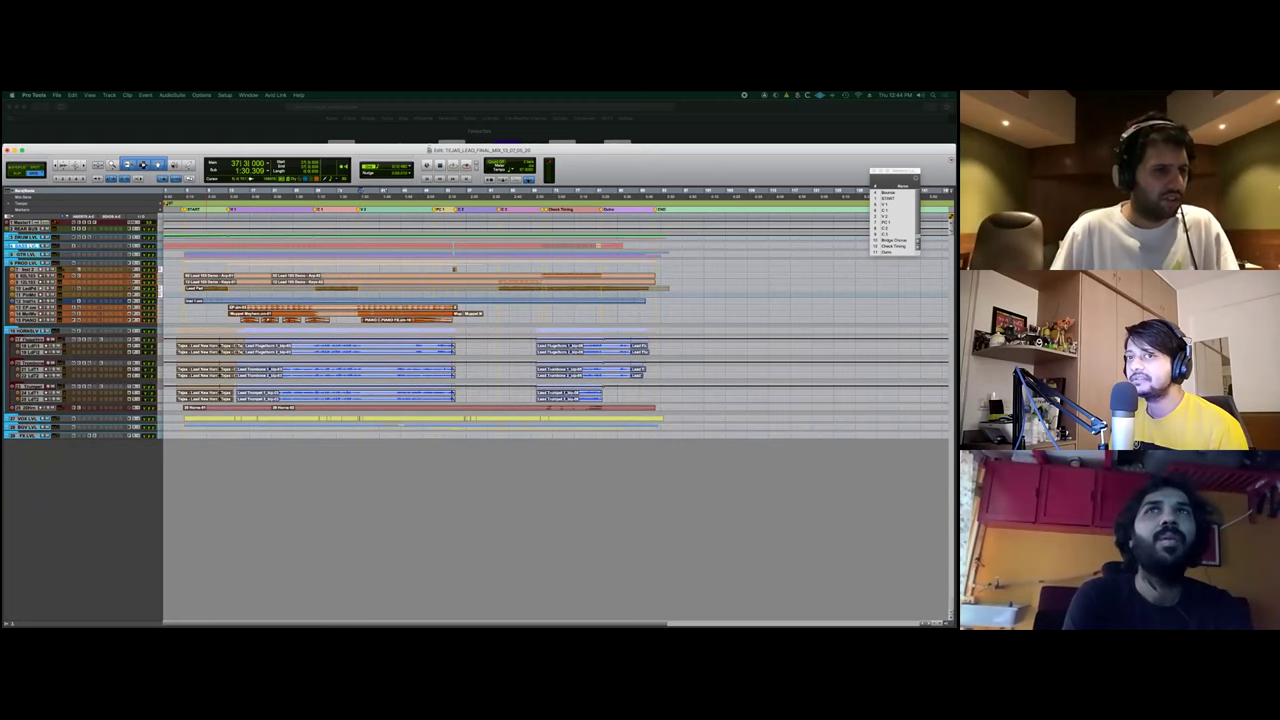
scroll(454, 269, "down", 2)
left_click(26, 271)
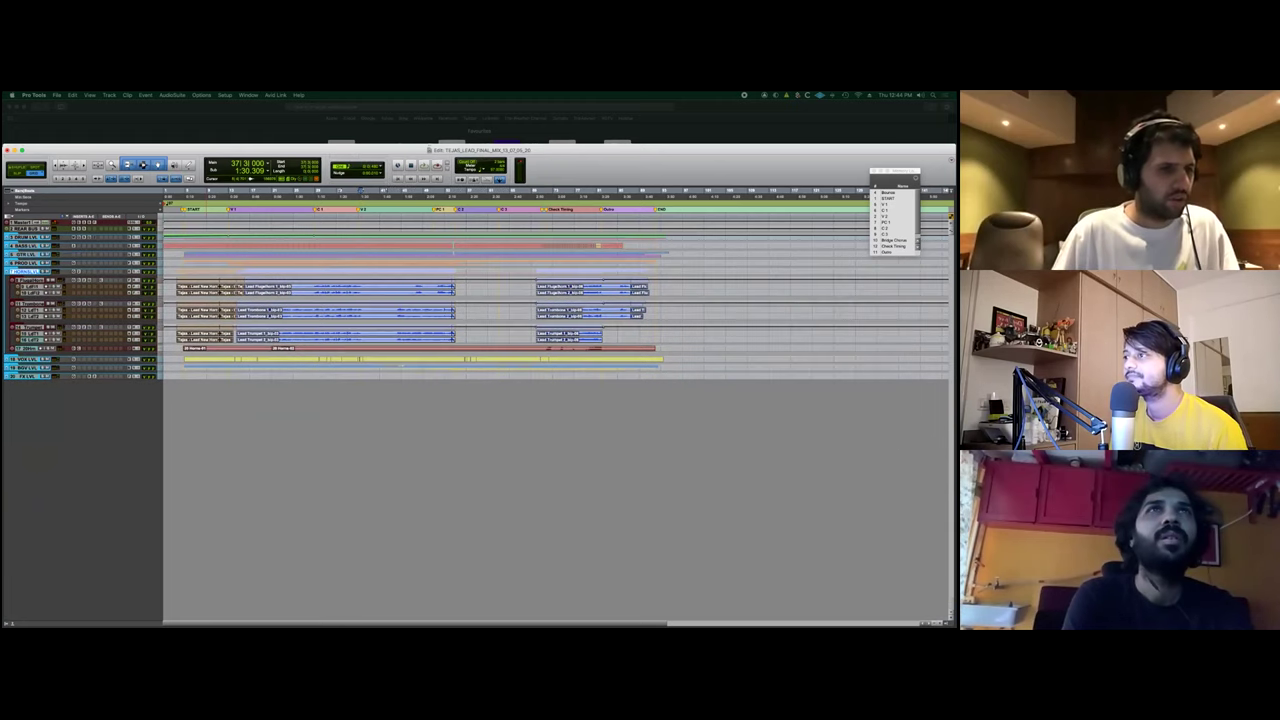
key("shift+f")
Select all folder tracks from DRUM LVL to FX LVL and increase their track height.
left_click(28, 297)
left_click(26, 237, "shift")
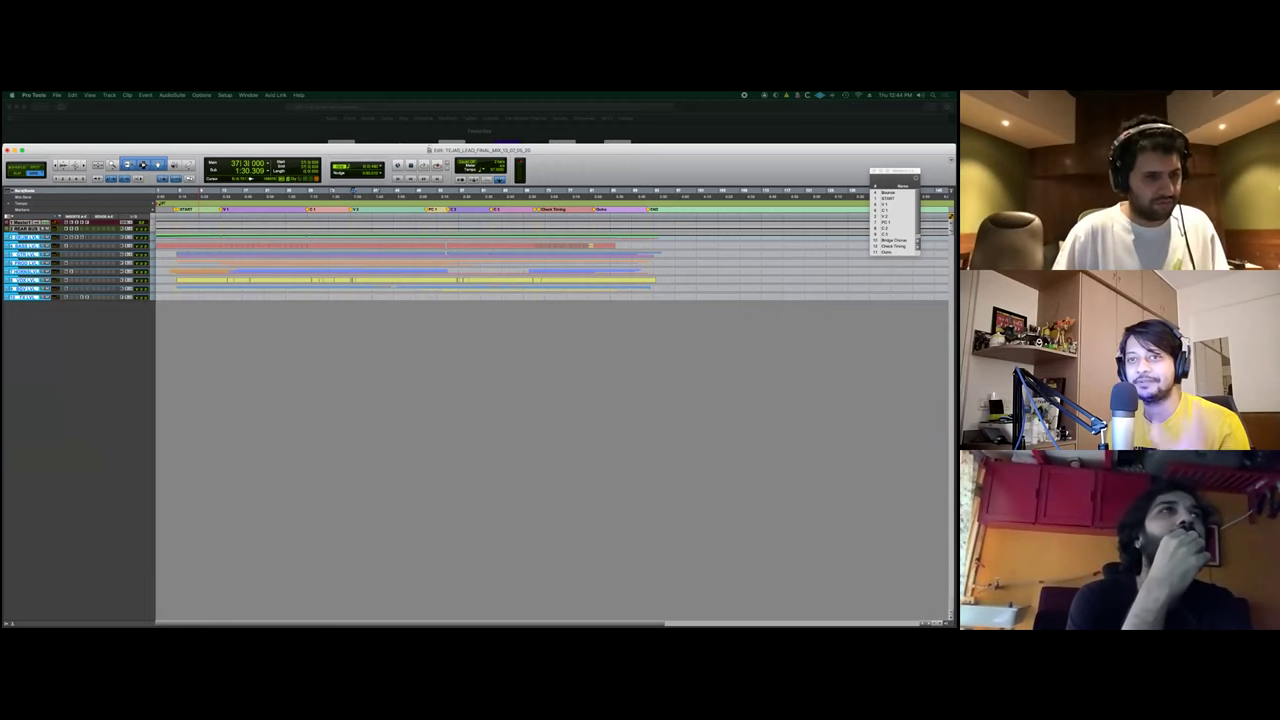
key("ctrl+Up")
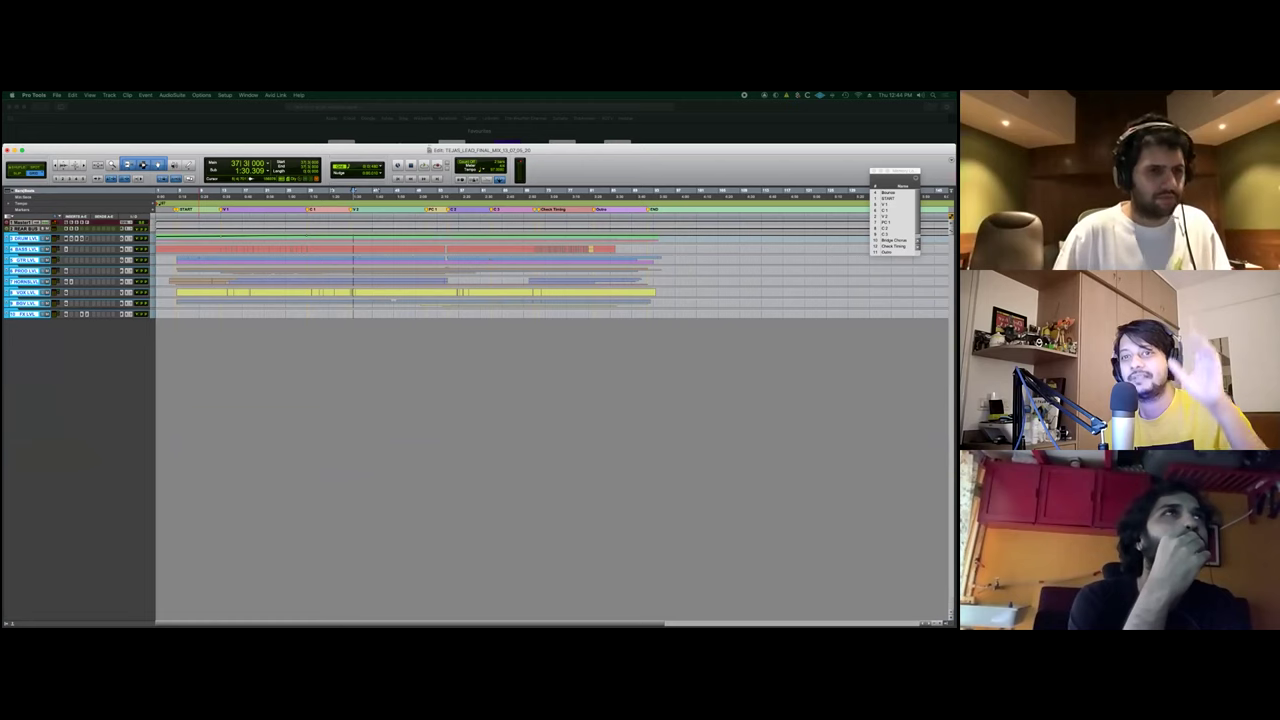
key("ctrl+Up")
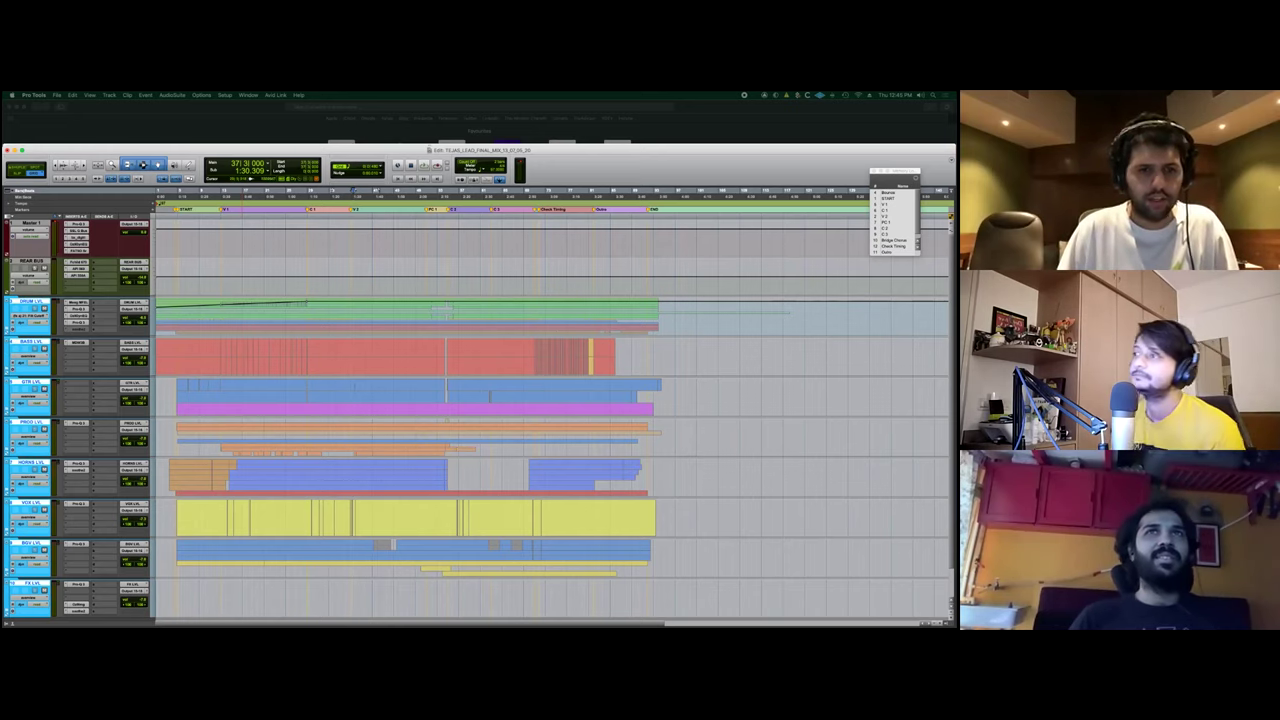
Place the edit cursor at bar 29 on the BASS LVL folder, play chorus 1 from there, and stop playback.
left_click(307, 357)
key("space")
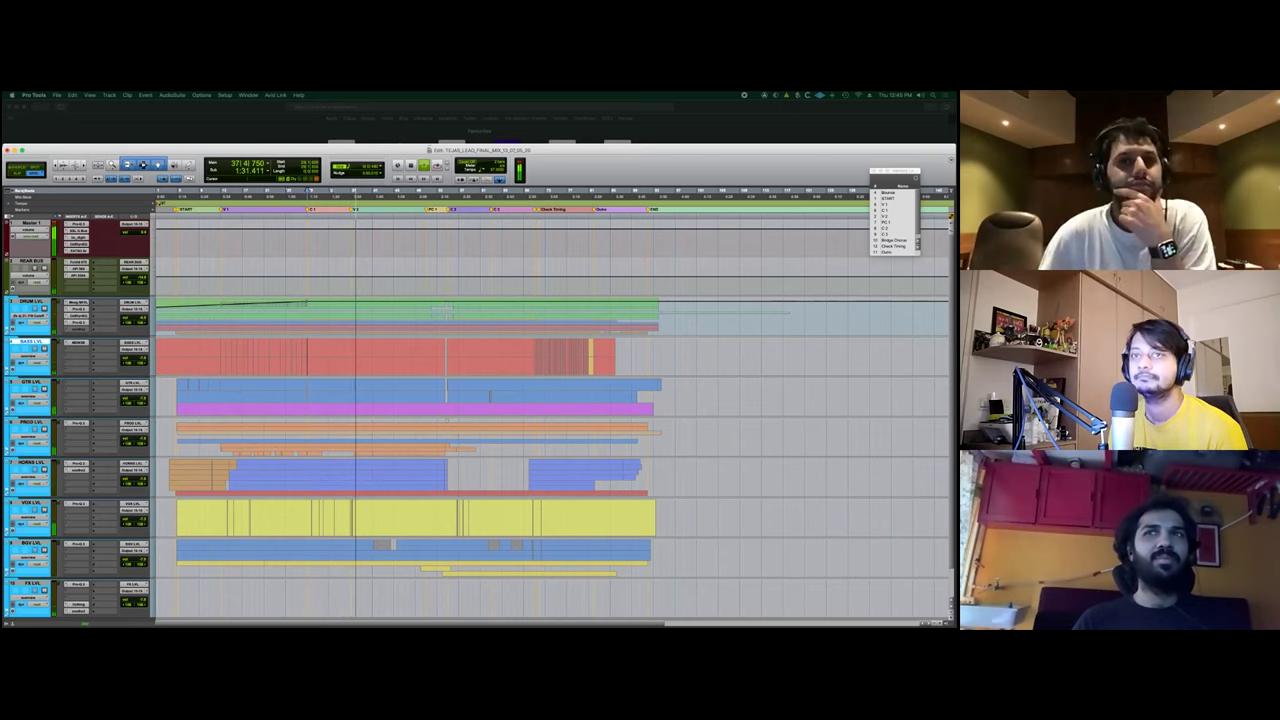
key("space")
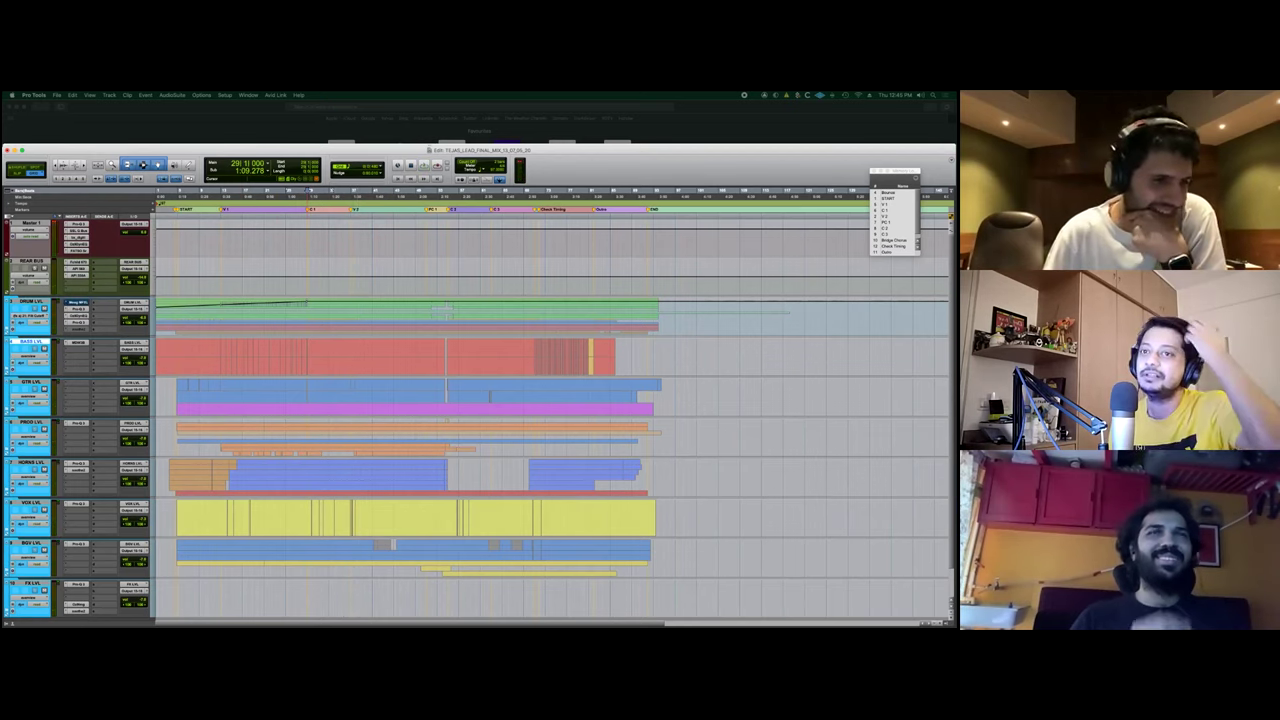
Expand the DRUM LVL folder to show its individual drum tracks.
key("p")
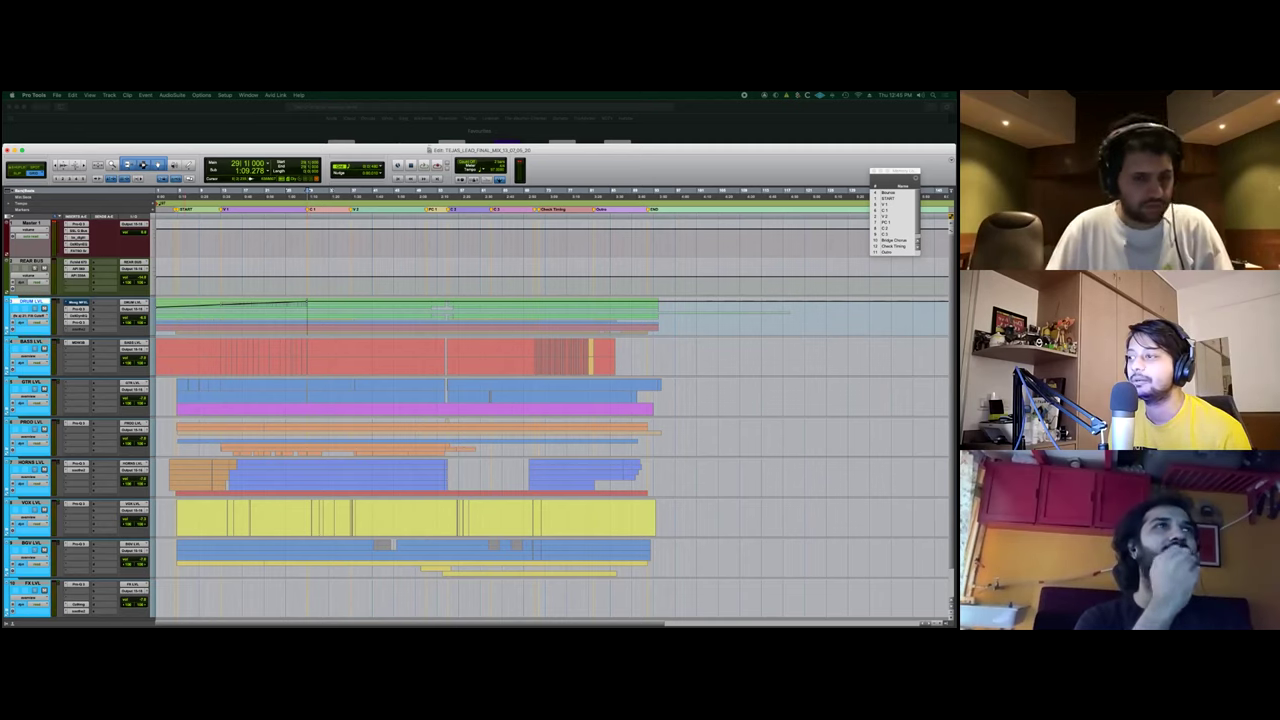
key("shift+f")
scroll(552, 400, "right", 1)
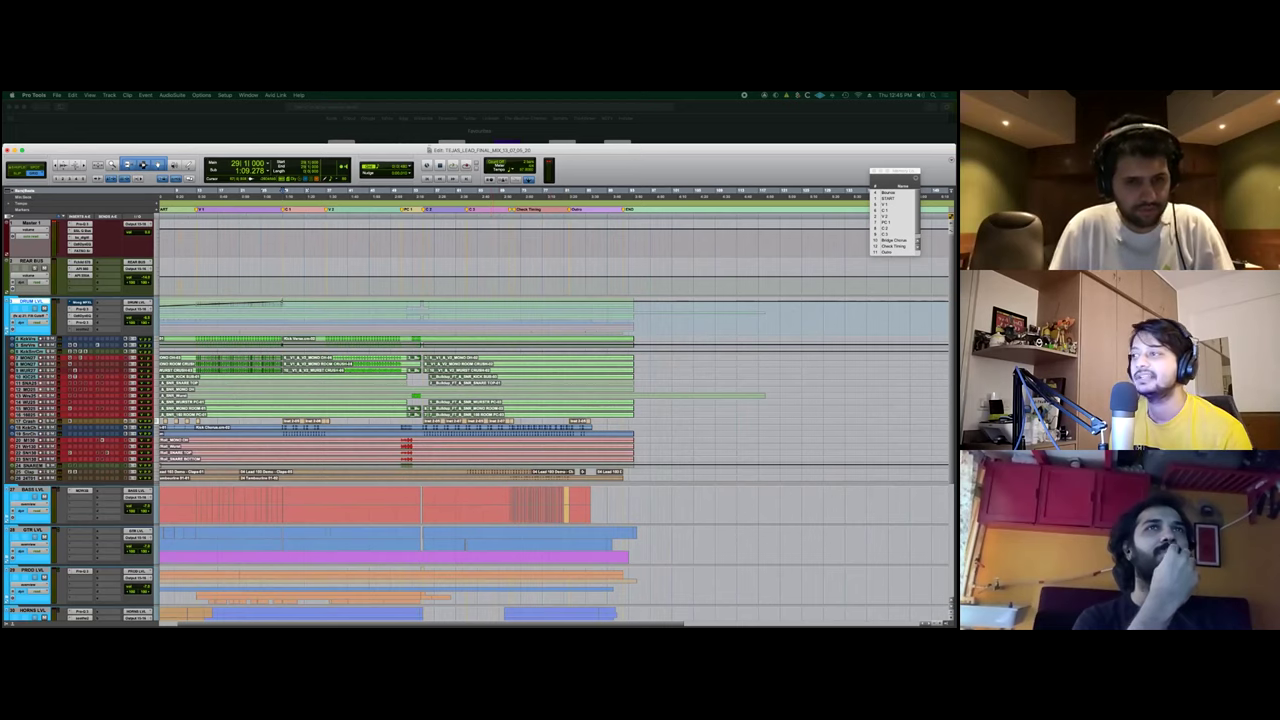
key("t")
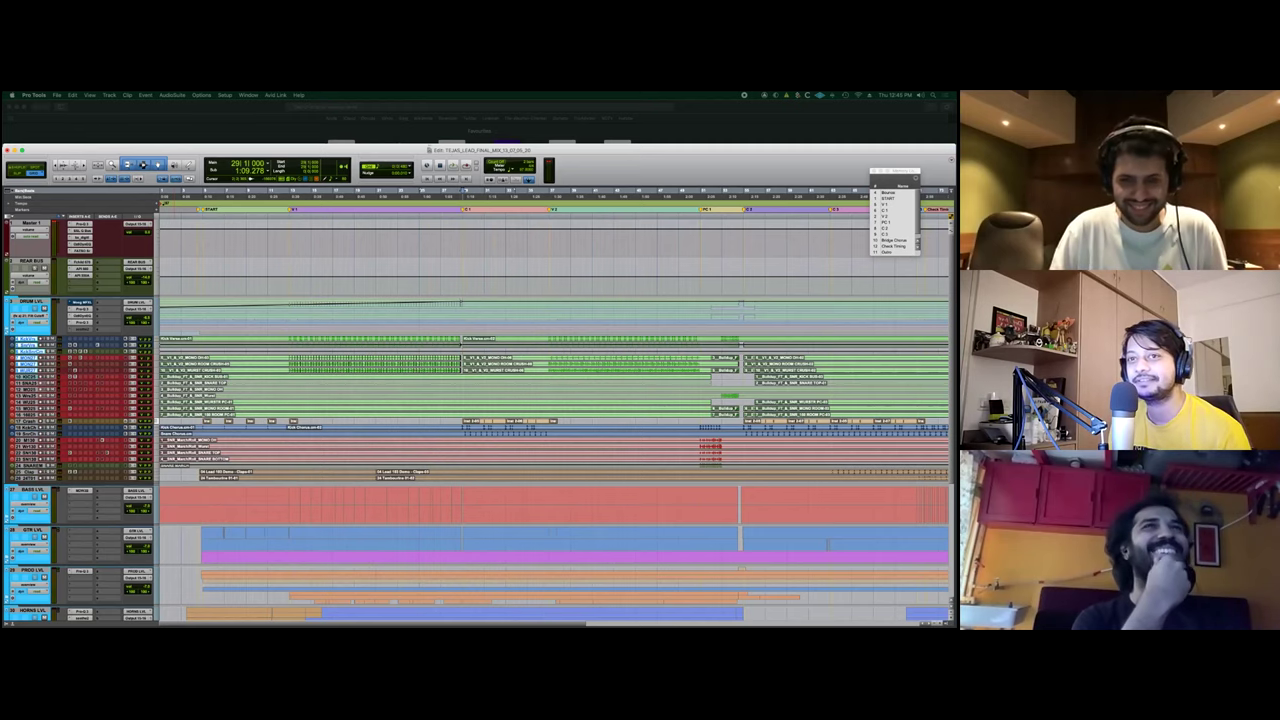
Enlarge the first six tracks in the drum folder and place the edit cursor at bar 35 on the verse kick track.
key("ctrl+Up")
key("ctrl+Up")
key("ctrl+Up")
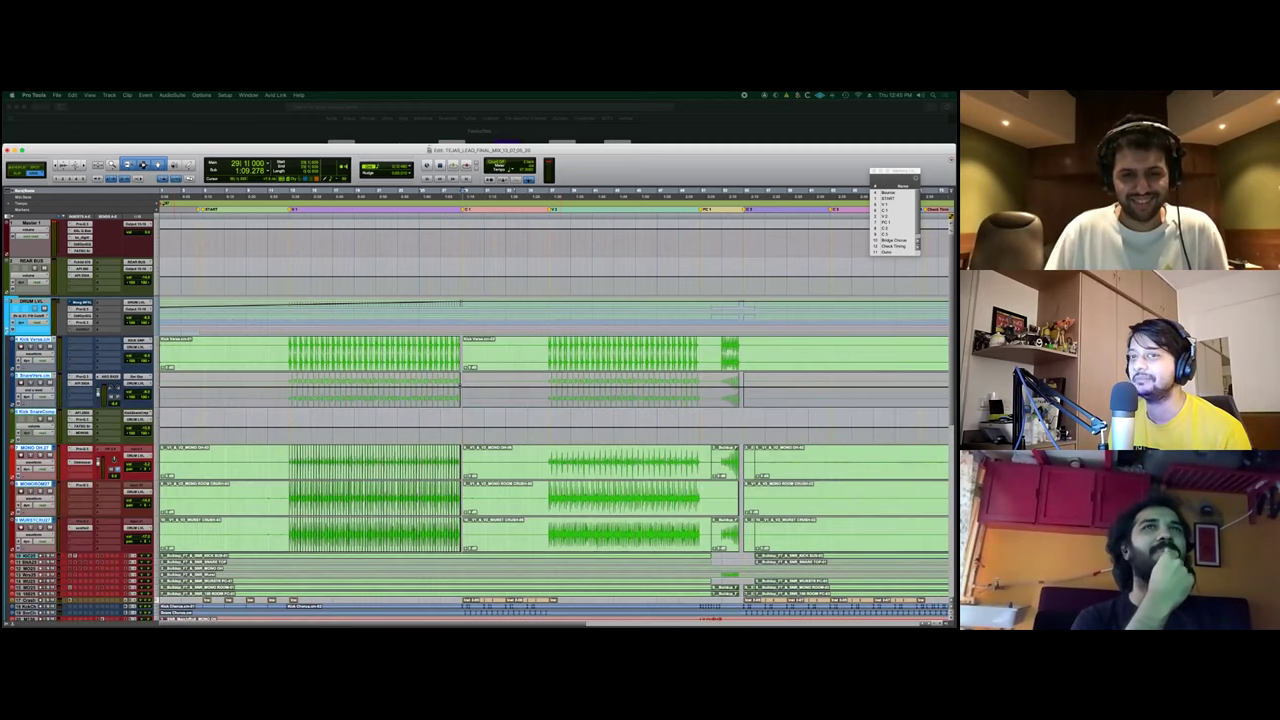
scroll(345, 354, "right", 4)
left_click(345, 354)
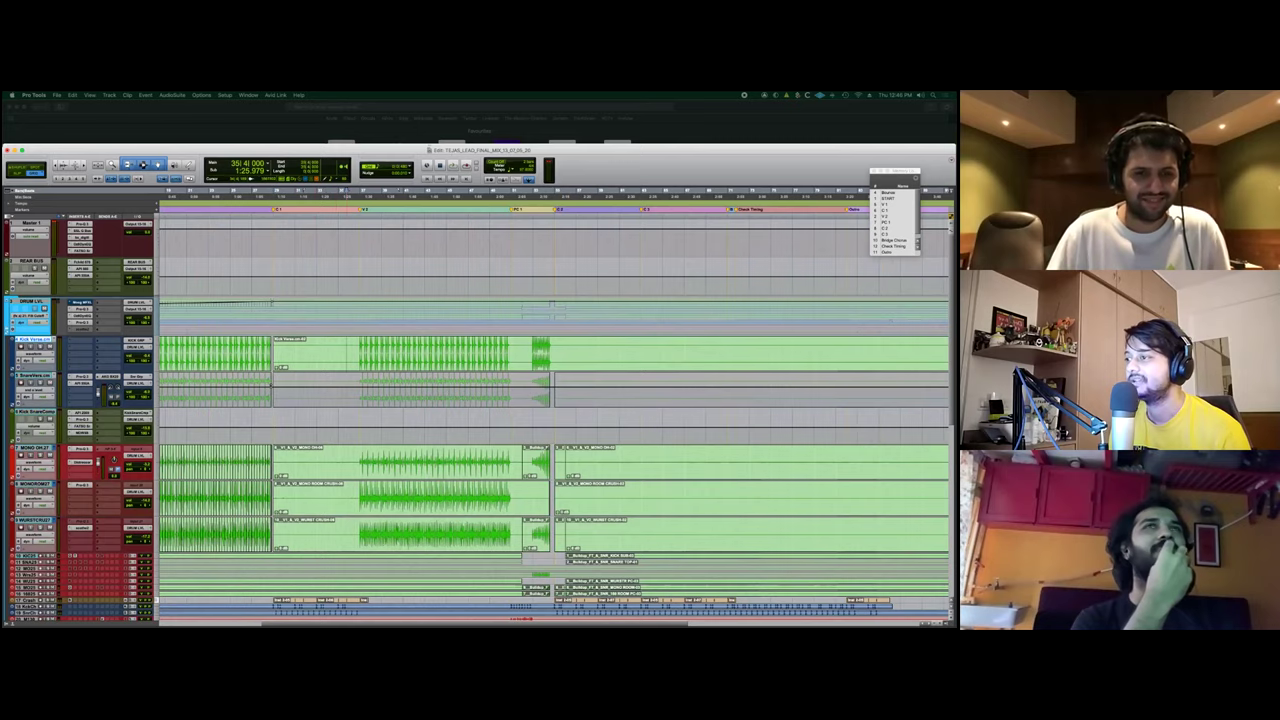
Expand the VOX LVL folder to show the lead vocal track.
scroll(555, 420, "down", 10)
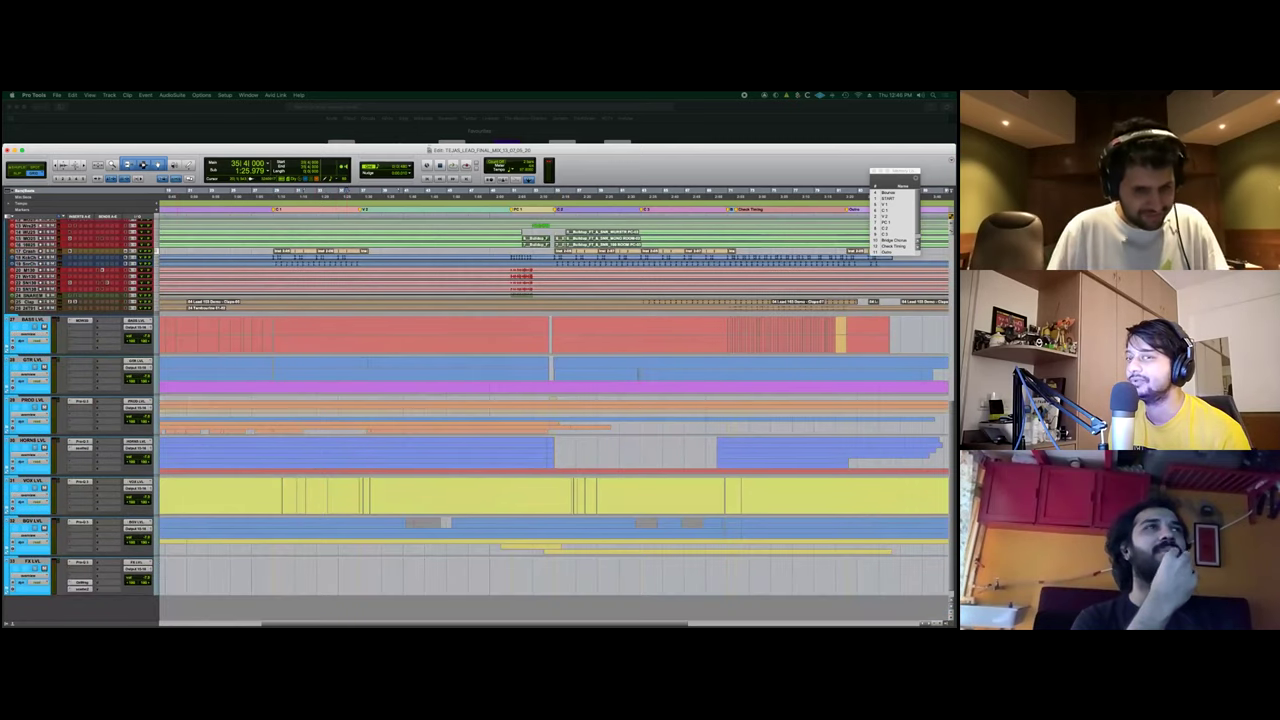
left_click(33, 481)
key("shift+f")
scroll(555, 420, "down", 1)
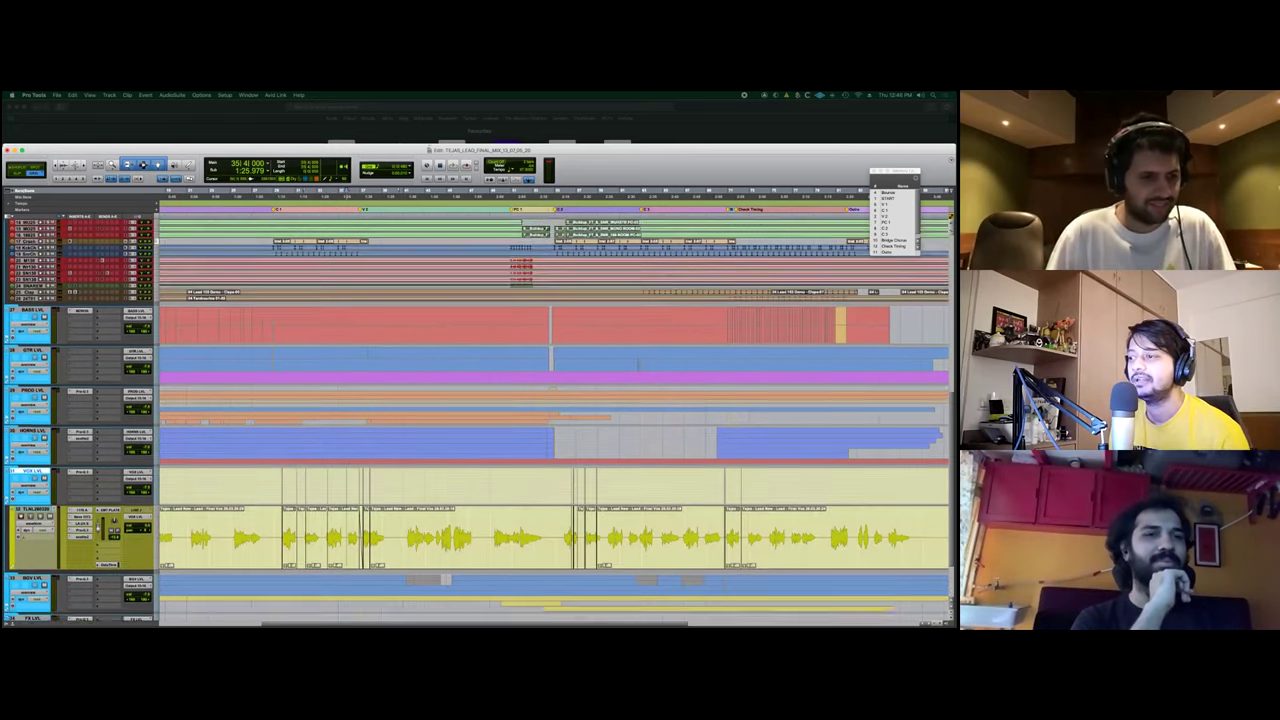
scroll(555, 420, "down", 4)
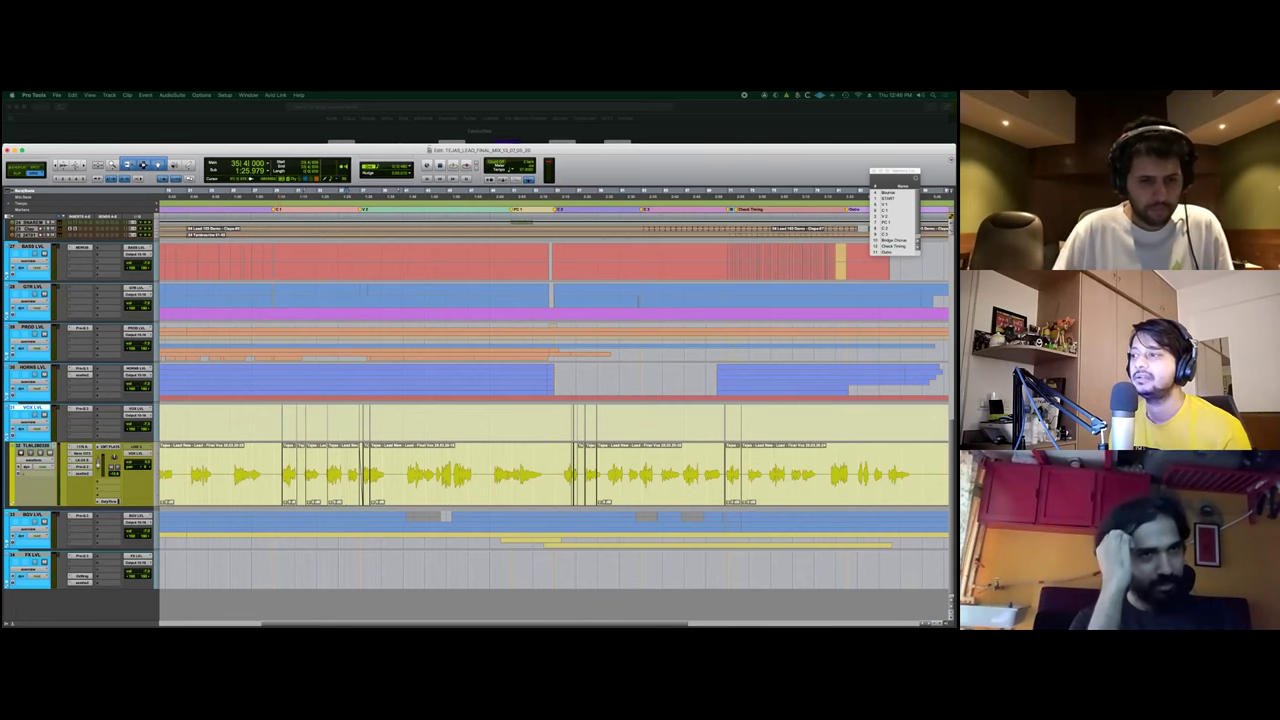
Select the run of lead vocal clips across chorus 1, extending the selection up to the start of verse 2.
left_click(289, 488)
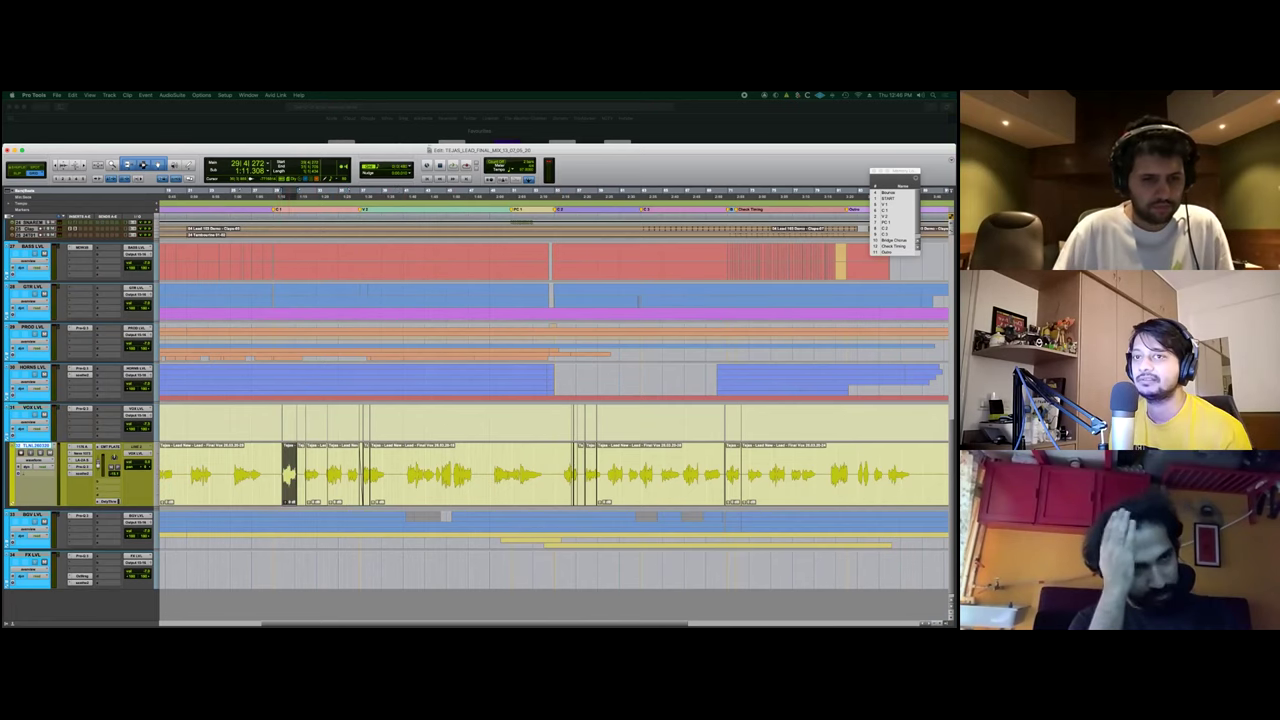
left_click(345, 488, "shift")
left_click(367, 488, "shift")
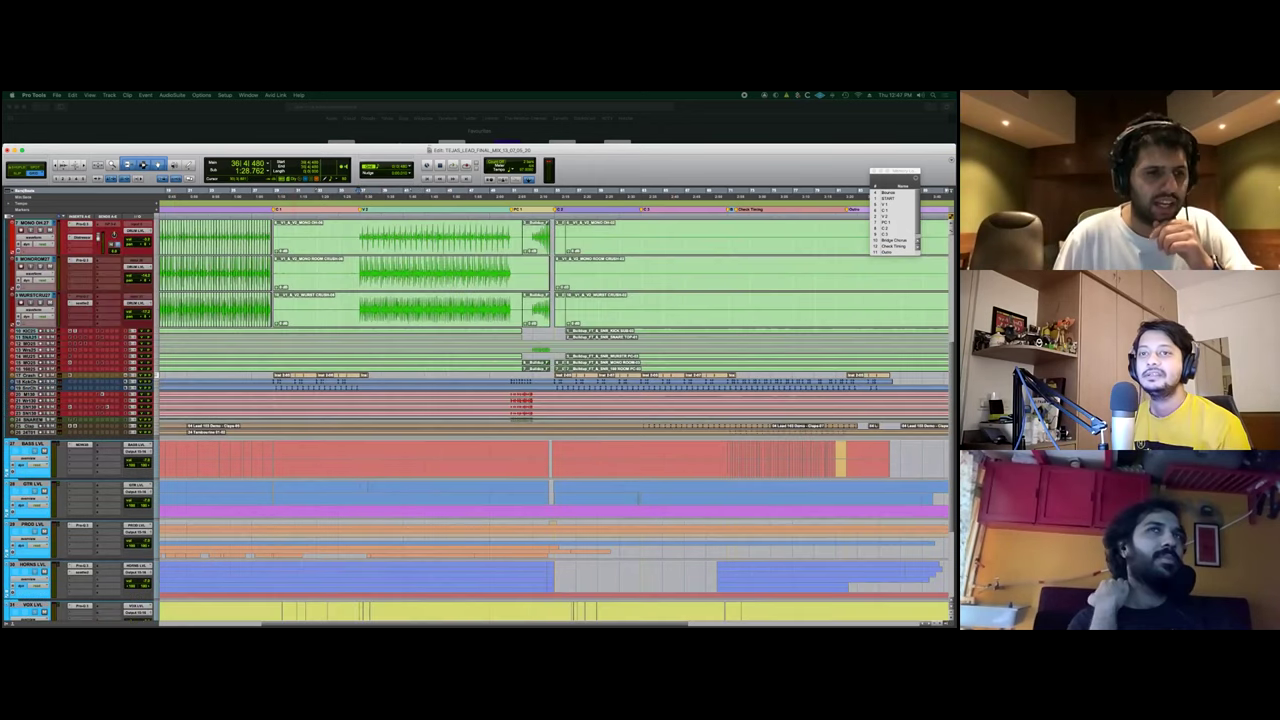
Place the edit cursor just before bar 29 on the chorus kick track.
scroll(553, 420, "left", 1)
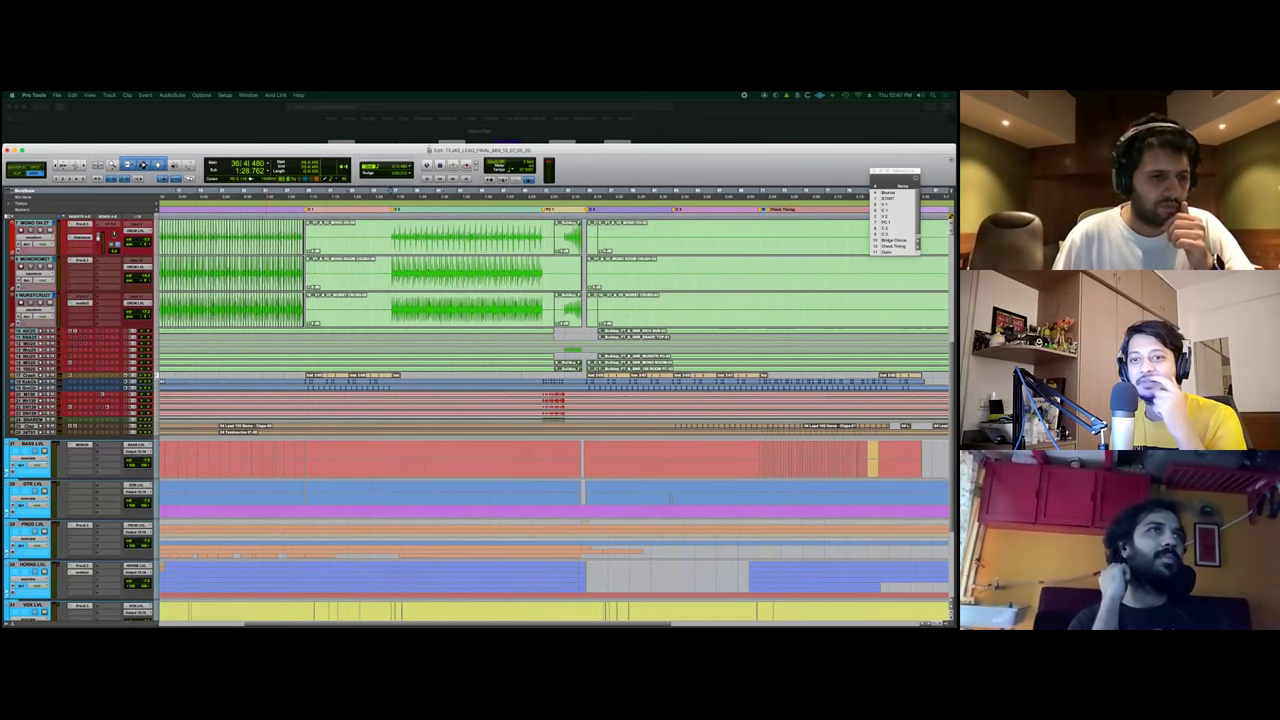
left_click(303, 382)
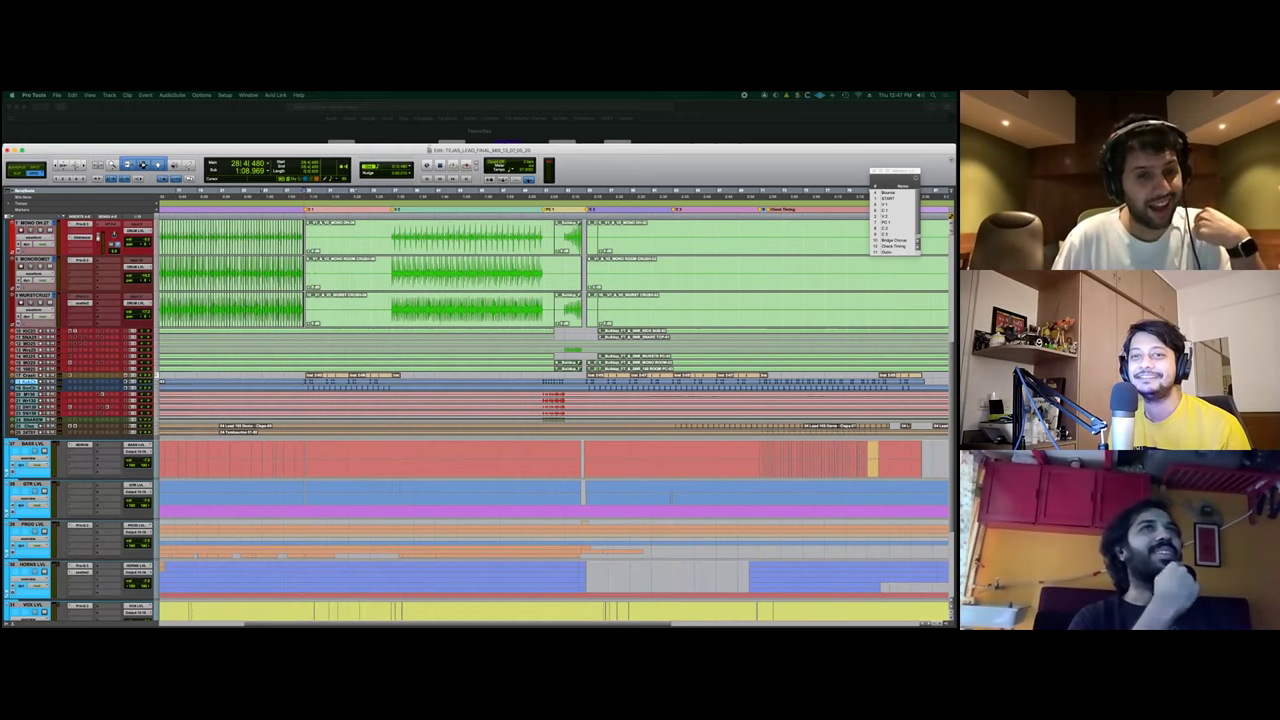
scroll(555, 420, "up", 5)
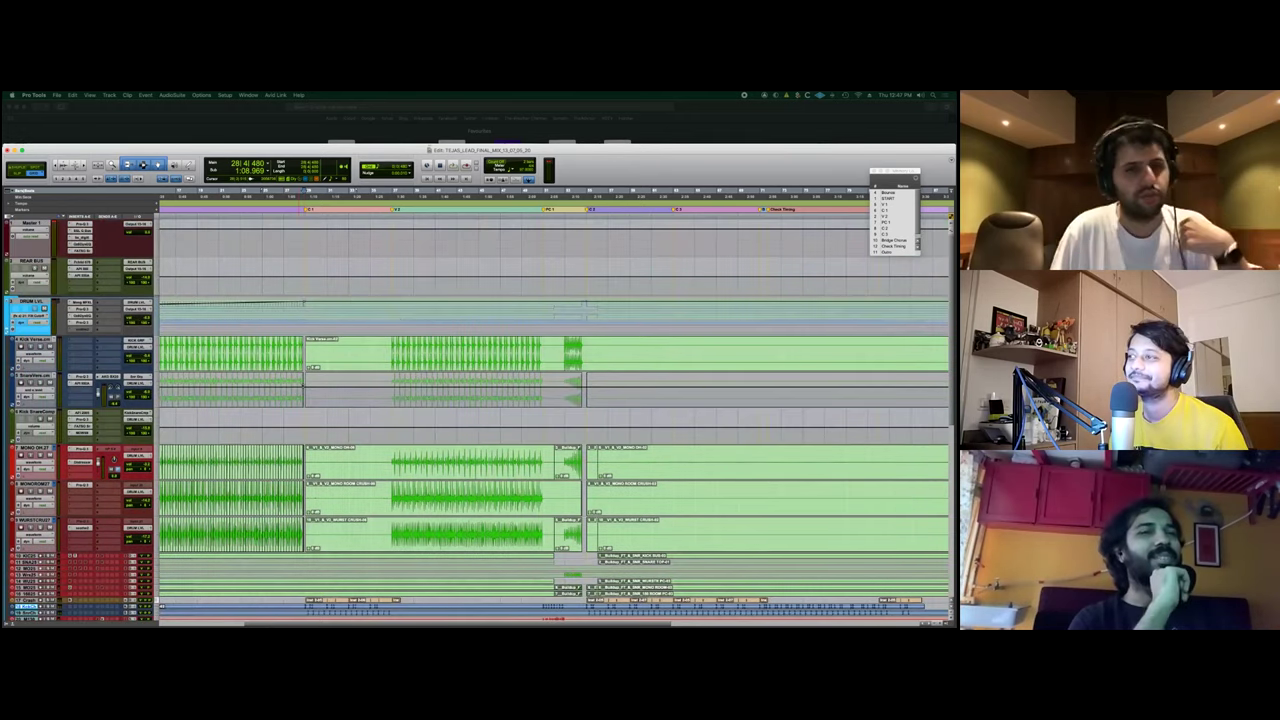
scroll(555, 420, "down", 5)
scroll(555, 420, "up", 3)
scroll(555, 420, "up", 1)
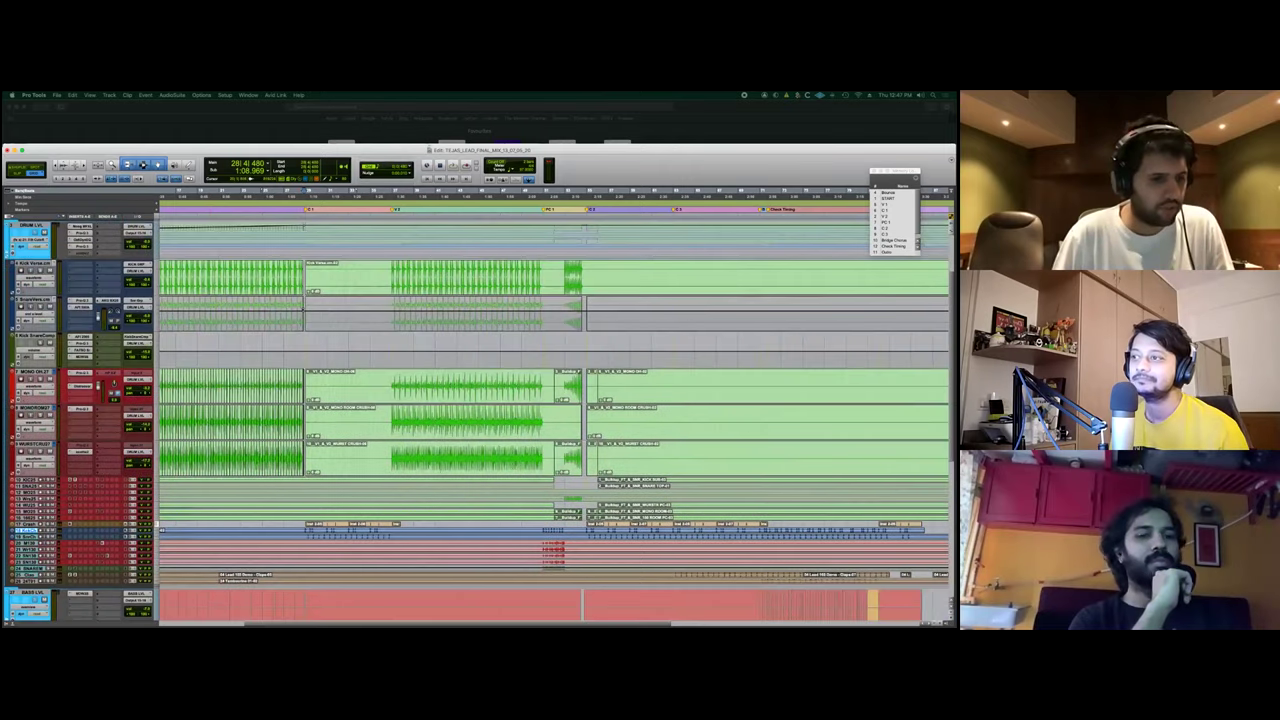
Enlarge the chorus kick and chorus snare tracks in the drum folder.
key("ctrl+Up")
key("ctrl+Up")
key("ctrl+Up")
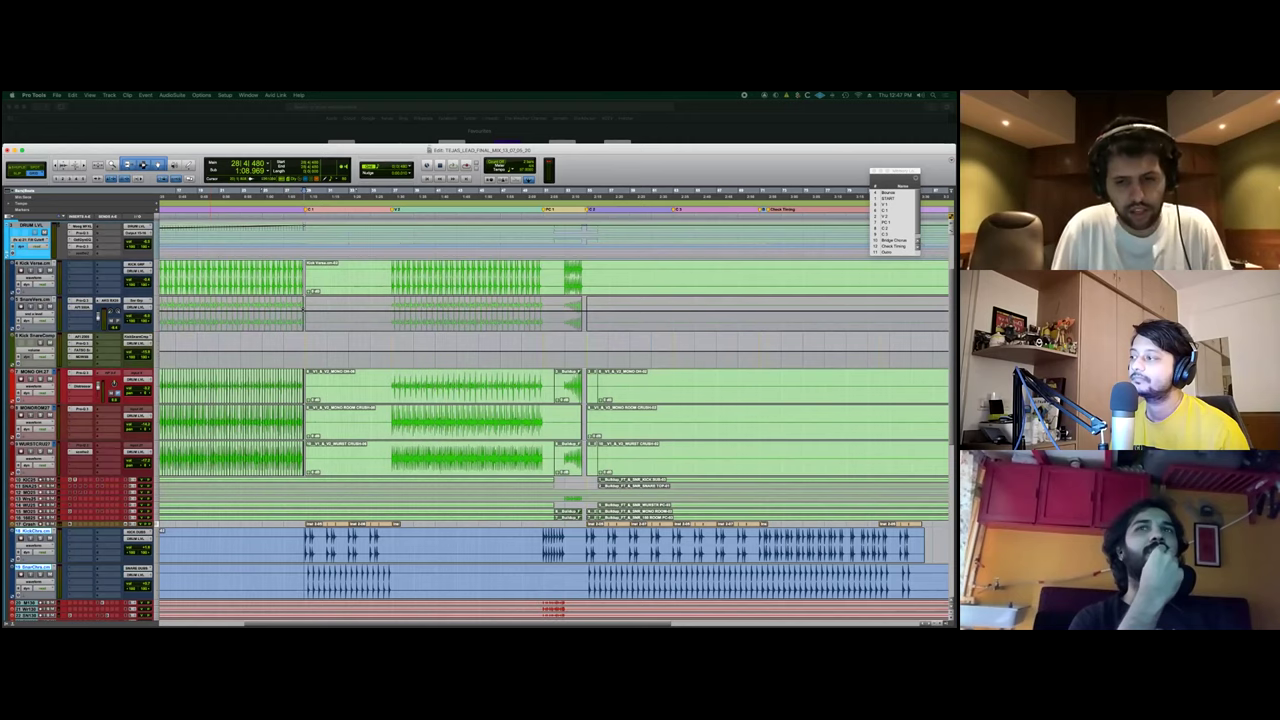
key("t")
scroll(555, 420, "up", 2)
scroll(555, 420, "down", 2)
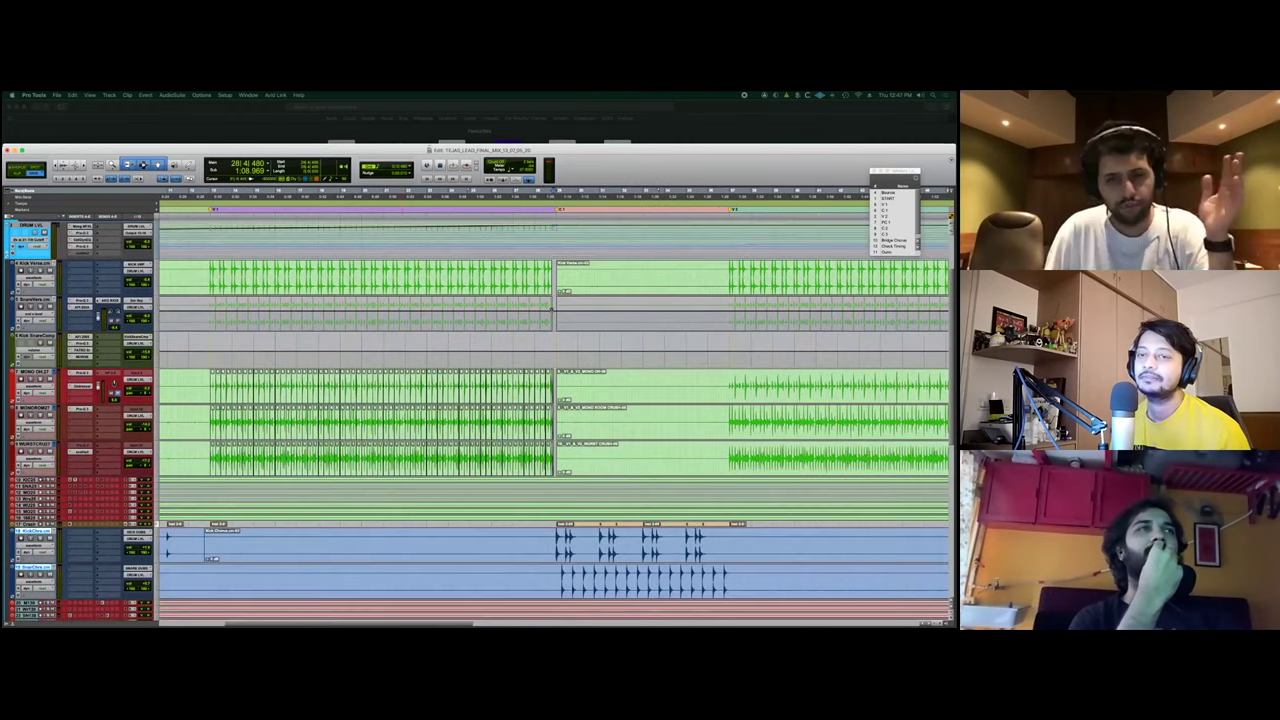
Compare the verse and chorus drum tracks around chorus 1, and audition the soloed chorus kick from just before bar 29.
scroll(555, 420, "right", 5)
scroll(555, 420, "down", 4)
scroll(555, 420, "up", 4)
scroll(555, 420, "left", 2)
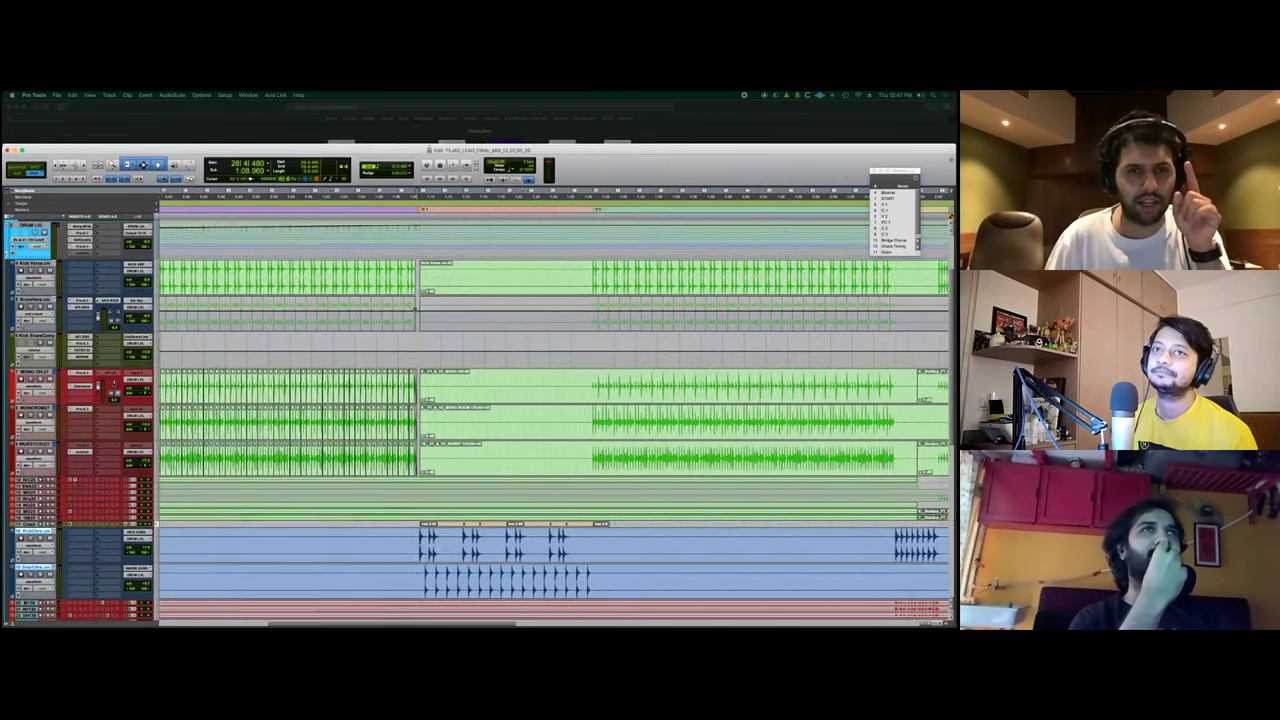
scroll(555, 420, "down", 3)
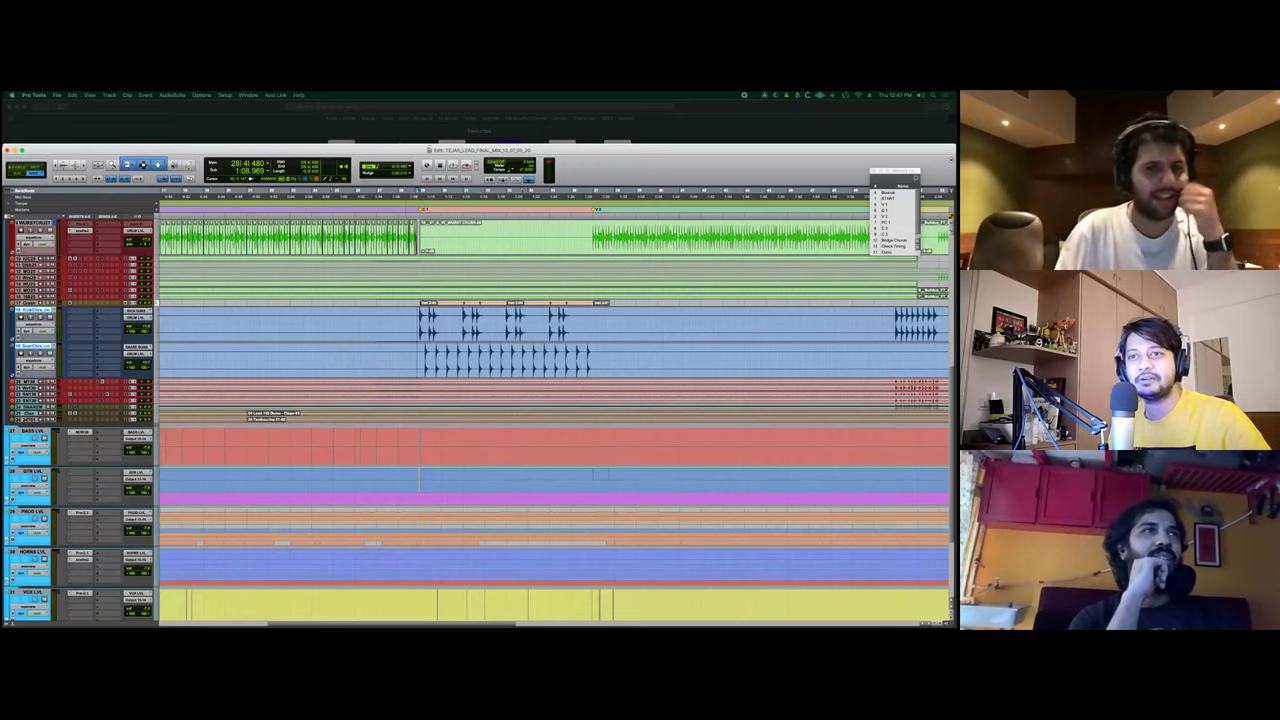
scroll(554, 400, "up", 8)
scroll(554, 400, "down", 5)
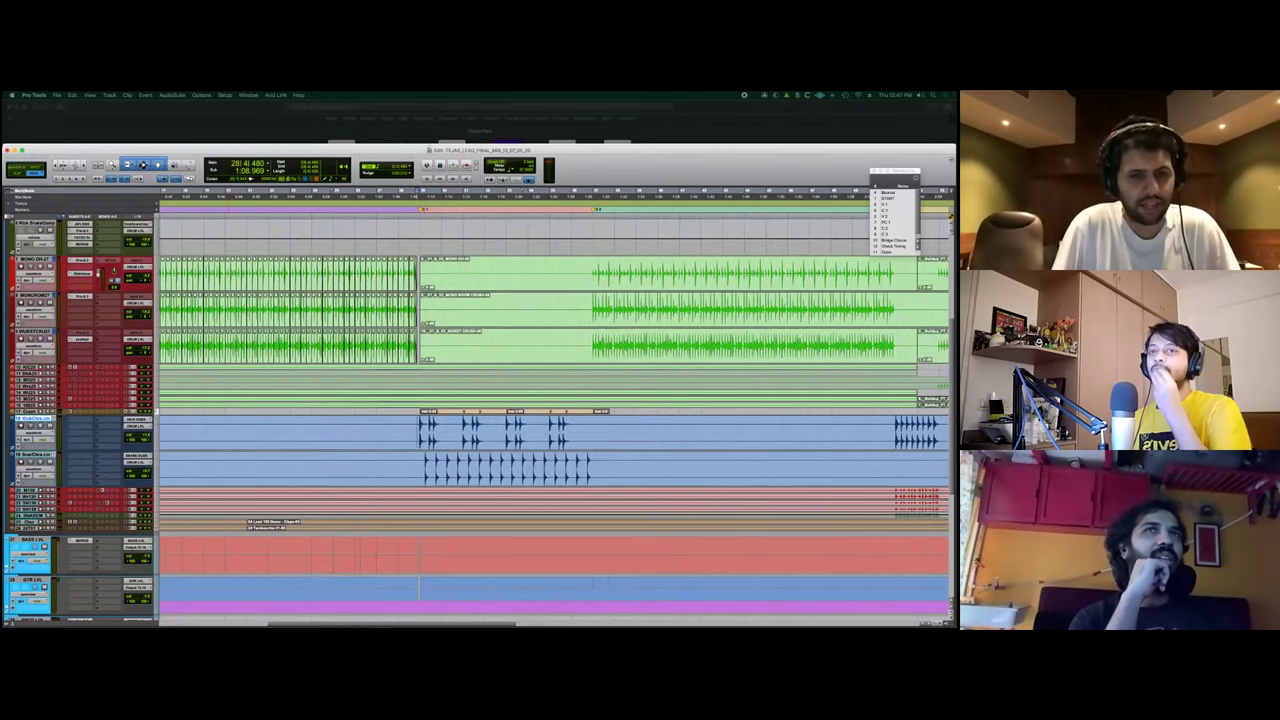
key("space")
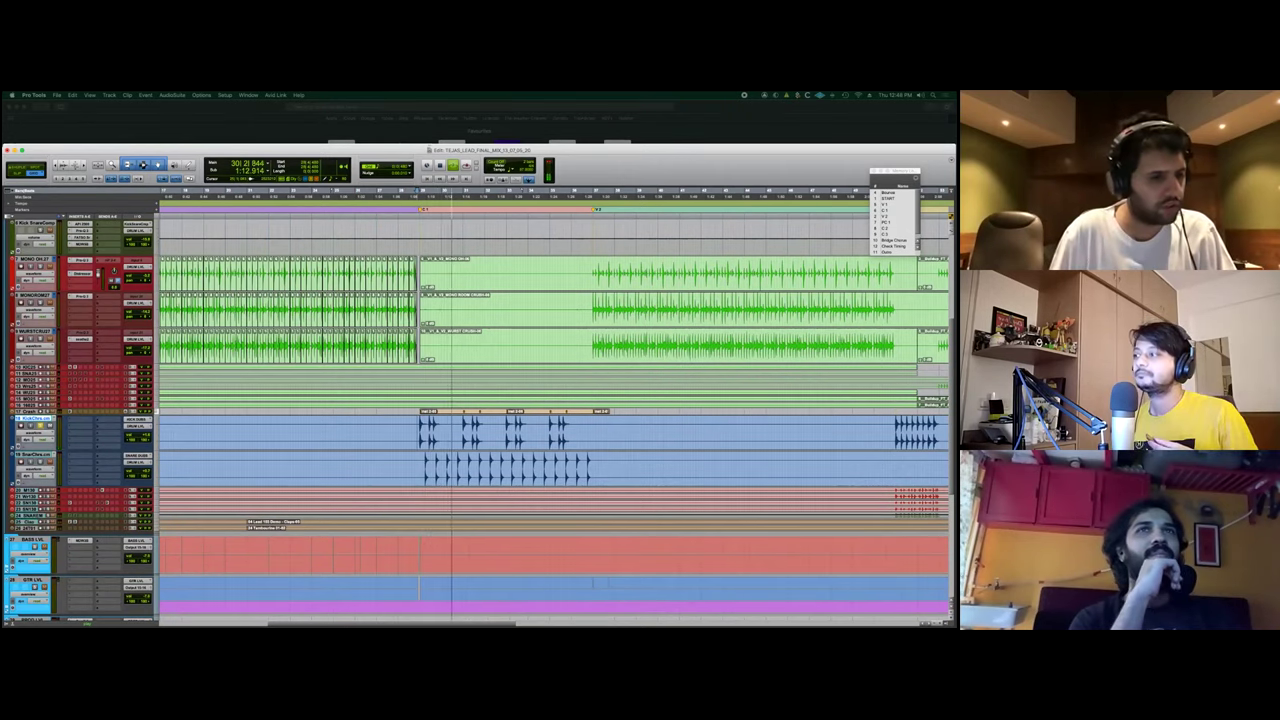
scroll(555, 420, "down", 5)
key("space")
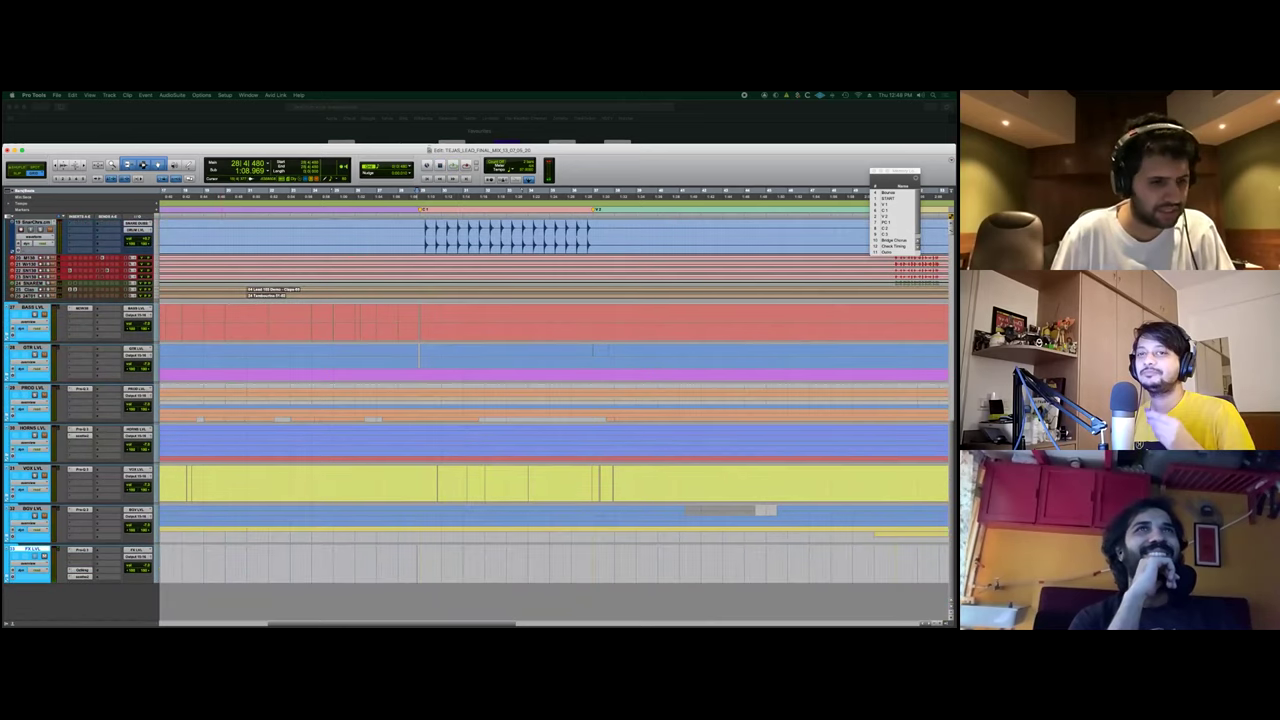
Check the effects tracks under the FX LVL folder and replay the soloed chorus kick twice from just before bar 29.
scroll(555, 420, "down", 2)
scroll(555, 420, "down", 1)
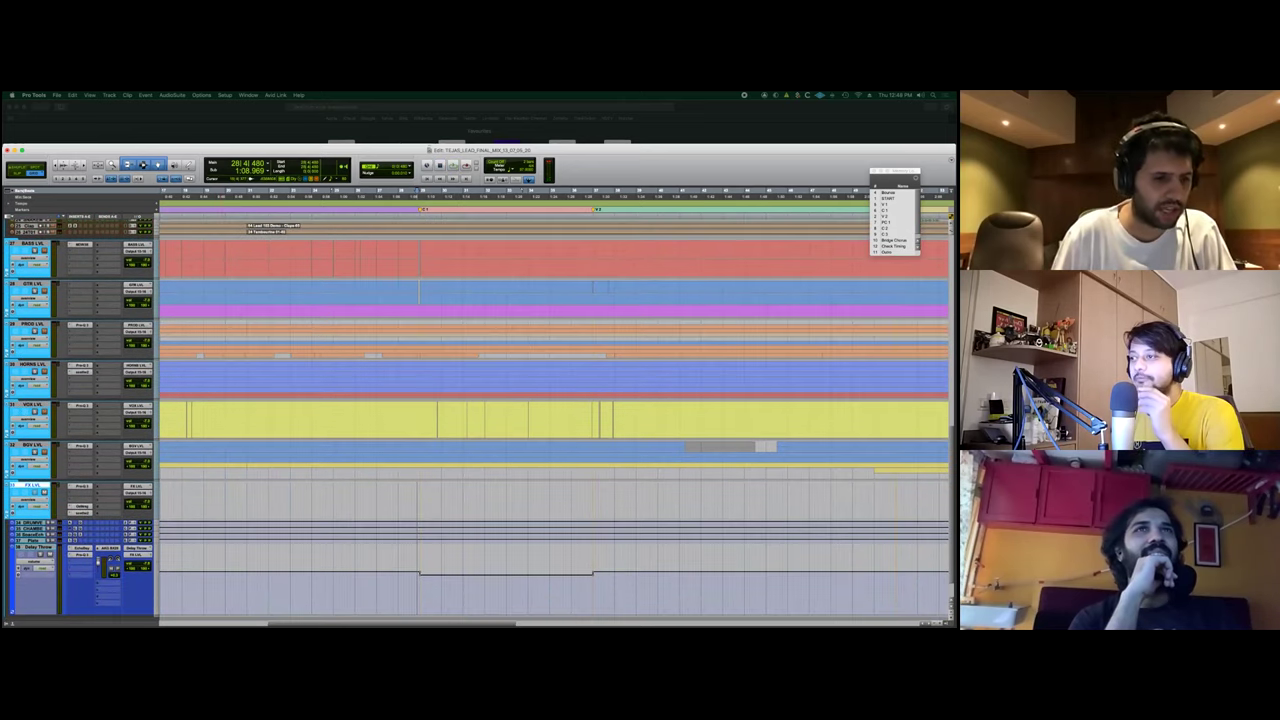
scroll(555, 420, "up", 6)
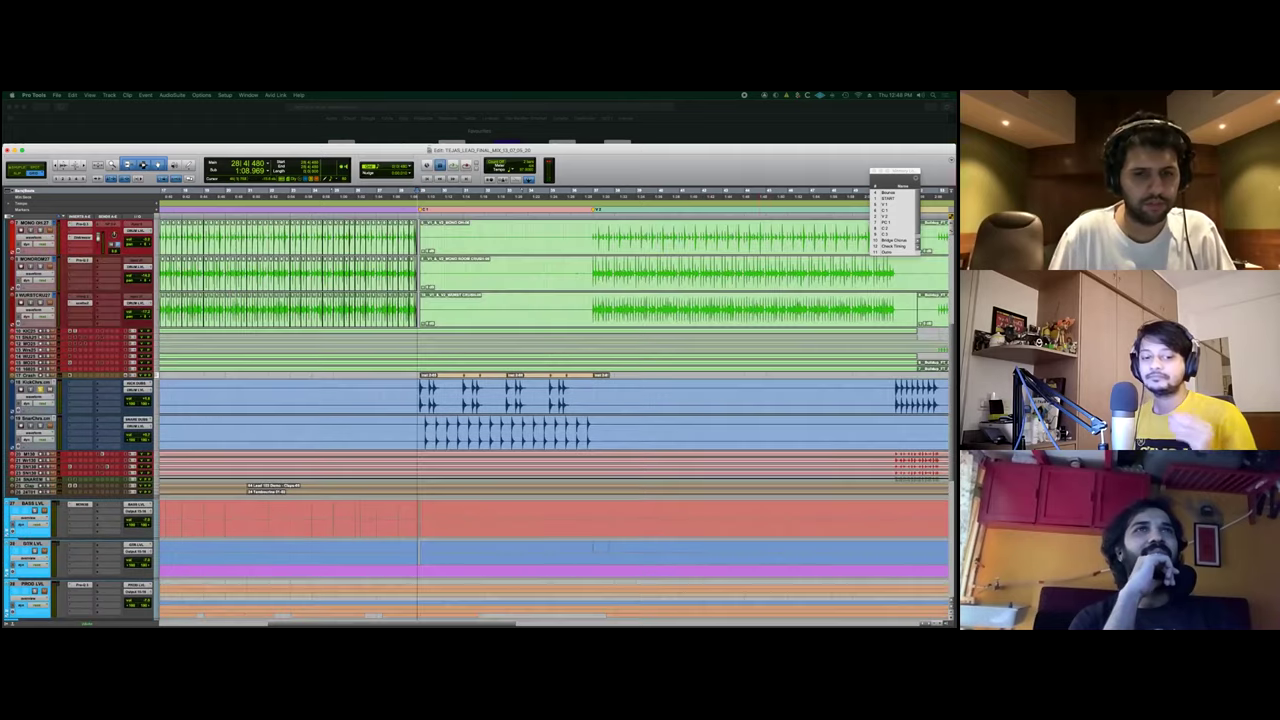
key("space")
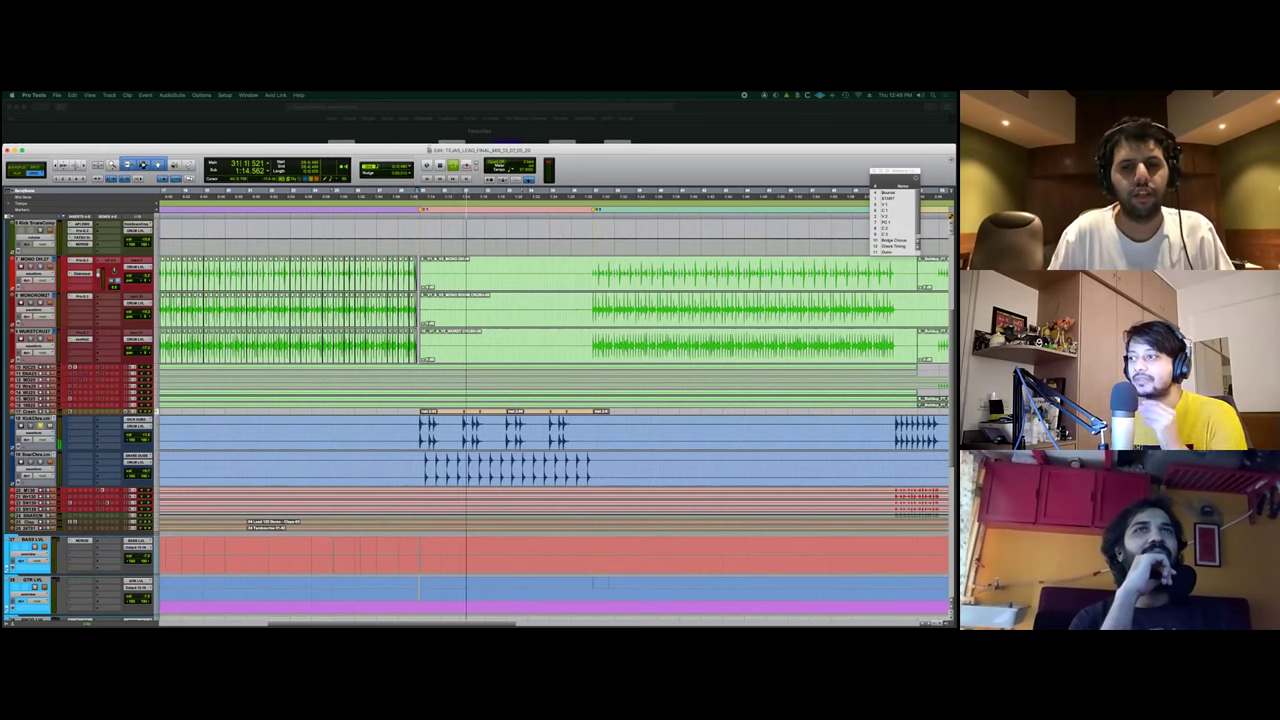
key("space")
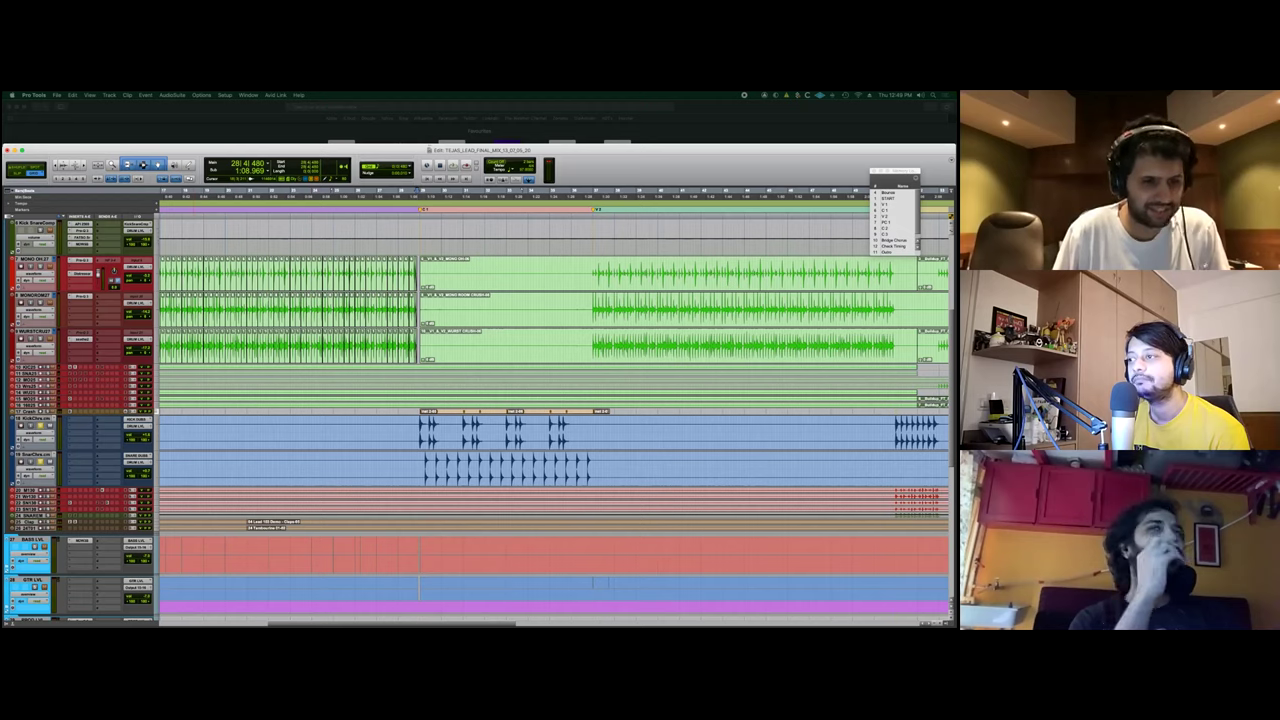
key("space")
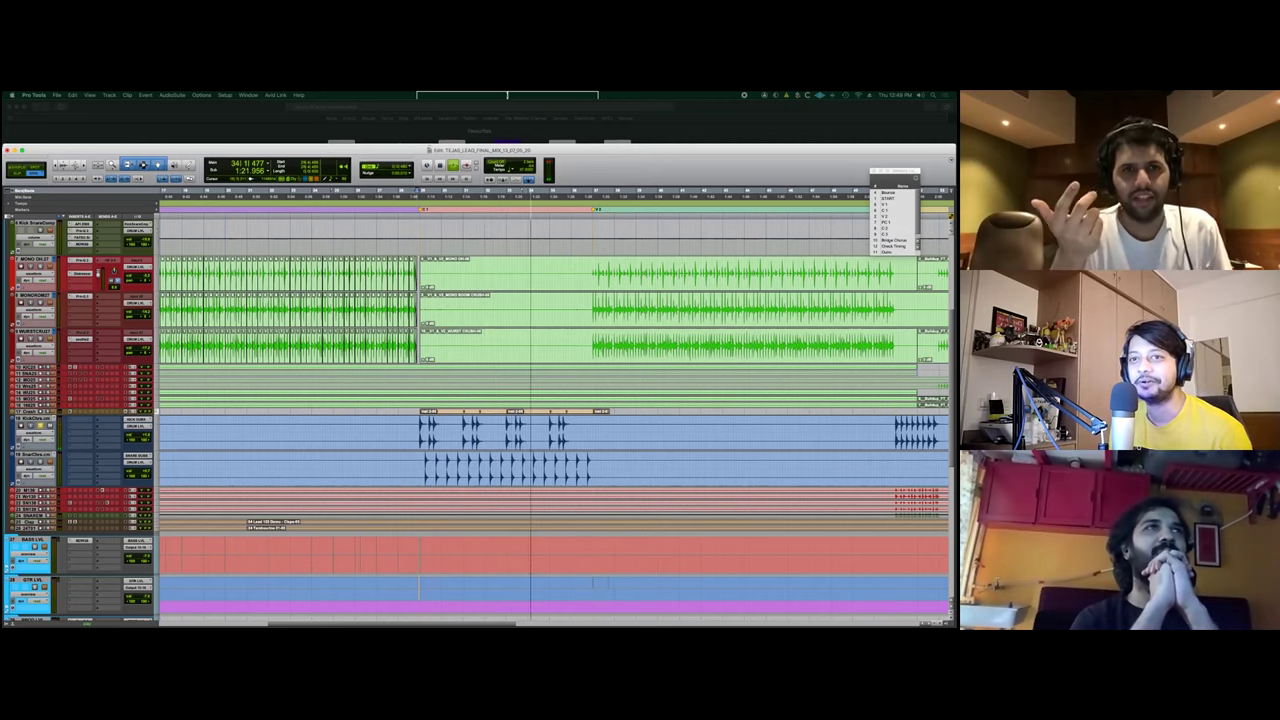
key("space")
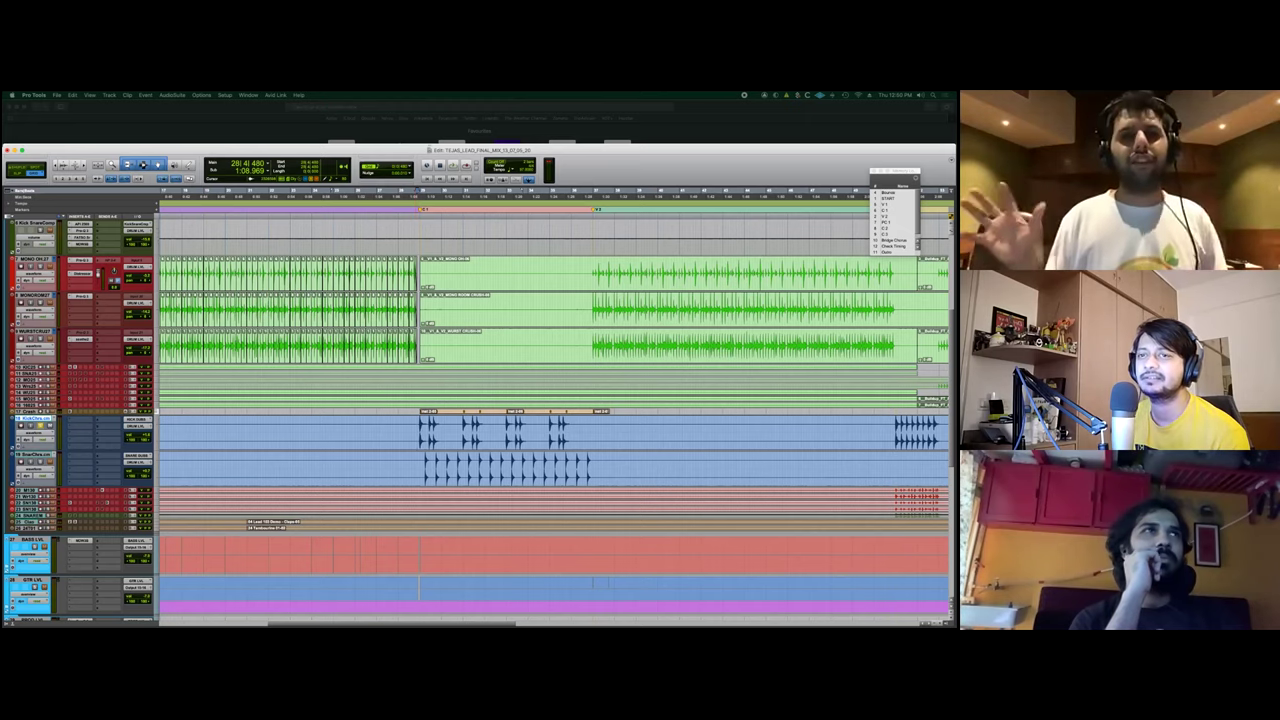
Solo the chorus snare track and audition it from just before bar 29.
key("space")
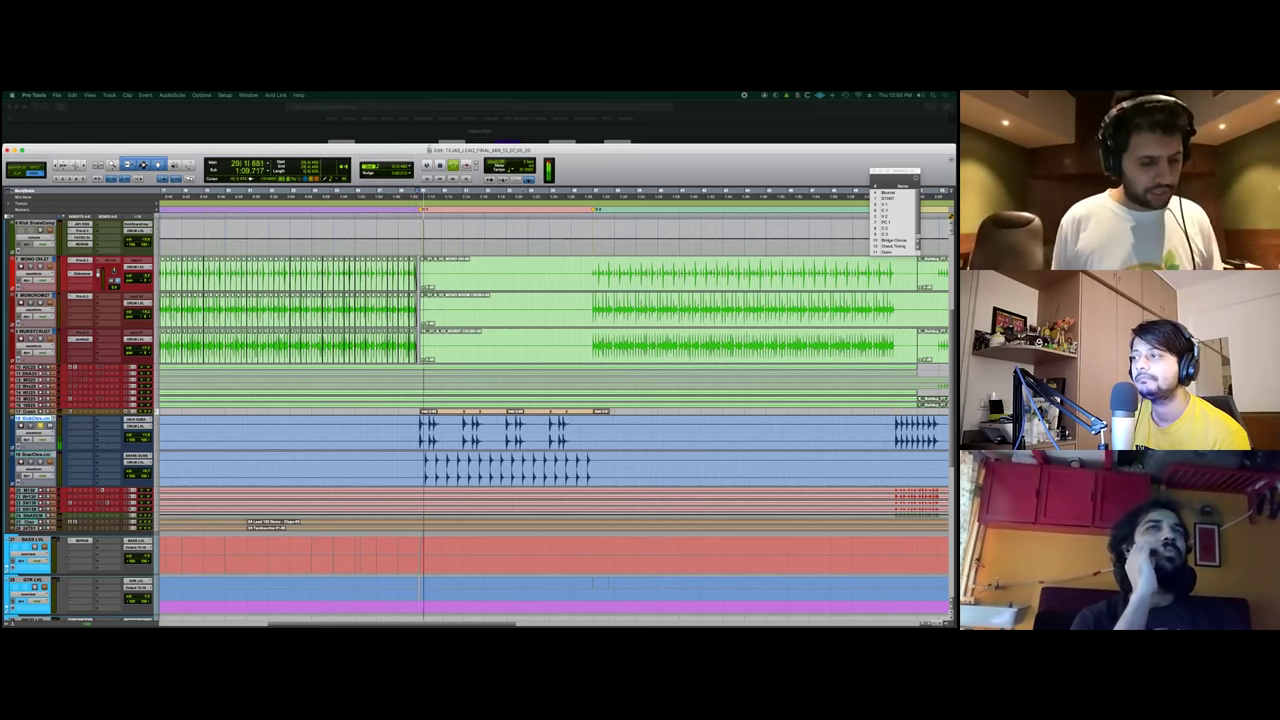
key(";")
key("shift+s")
key("space")
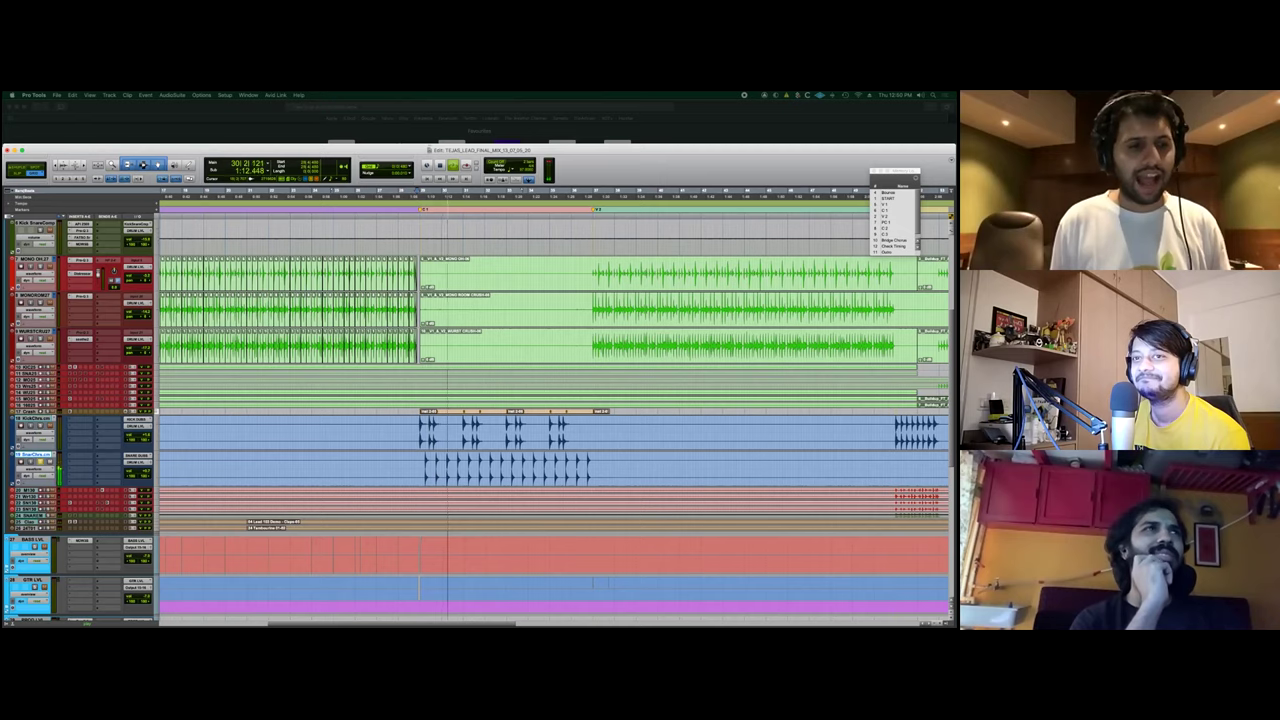
Replay the chorus snare through chorus 1 while examining the FX LVL folder and its effects tracks.
key("space")
scroll(555, 420, "down", 5)
scroll(555, 400, "left", 1)
key("space")
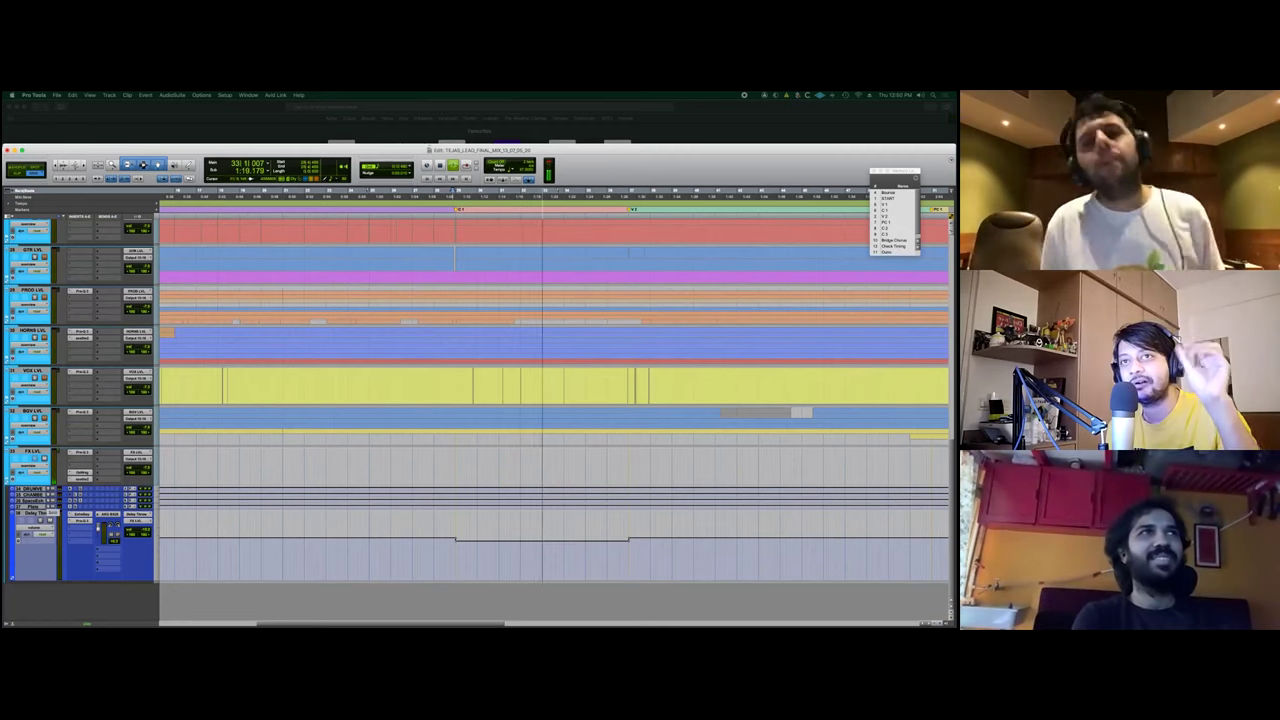
scroll(555, 417, "up", 5)
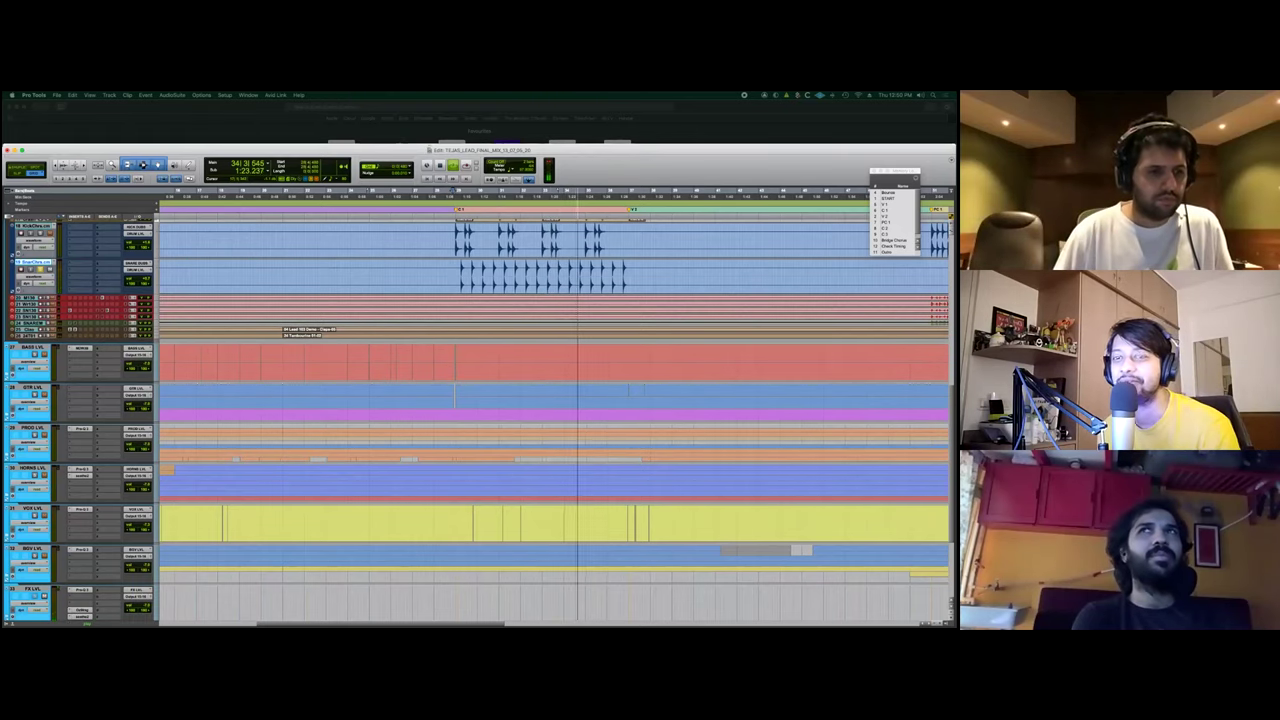
scroll(555, 417, "down", 4)
scroll(555, 417, "up", 4)
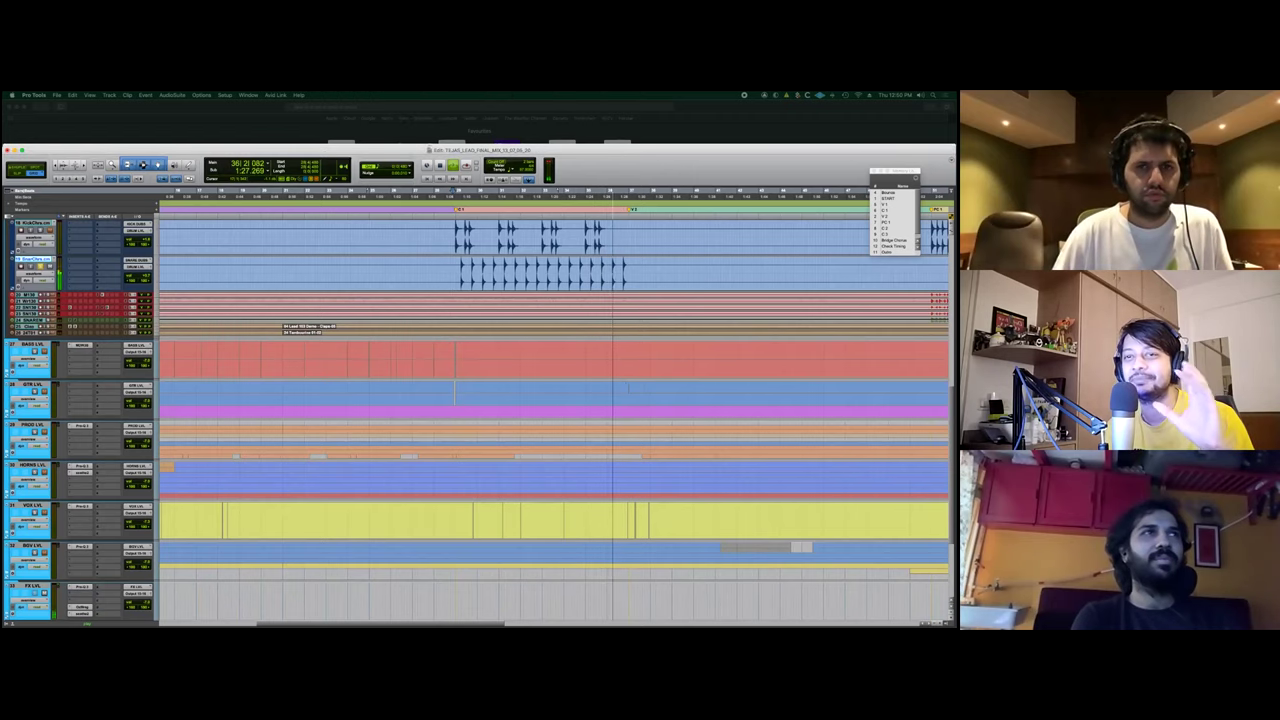
scroll(555, 417, "down", 4)
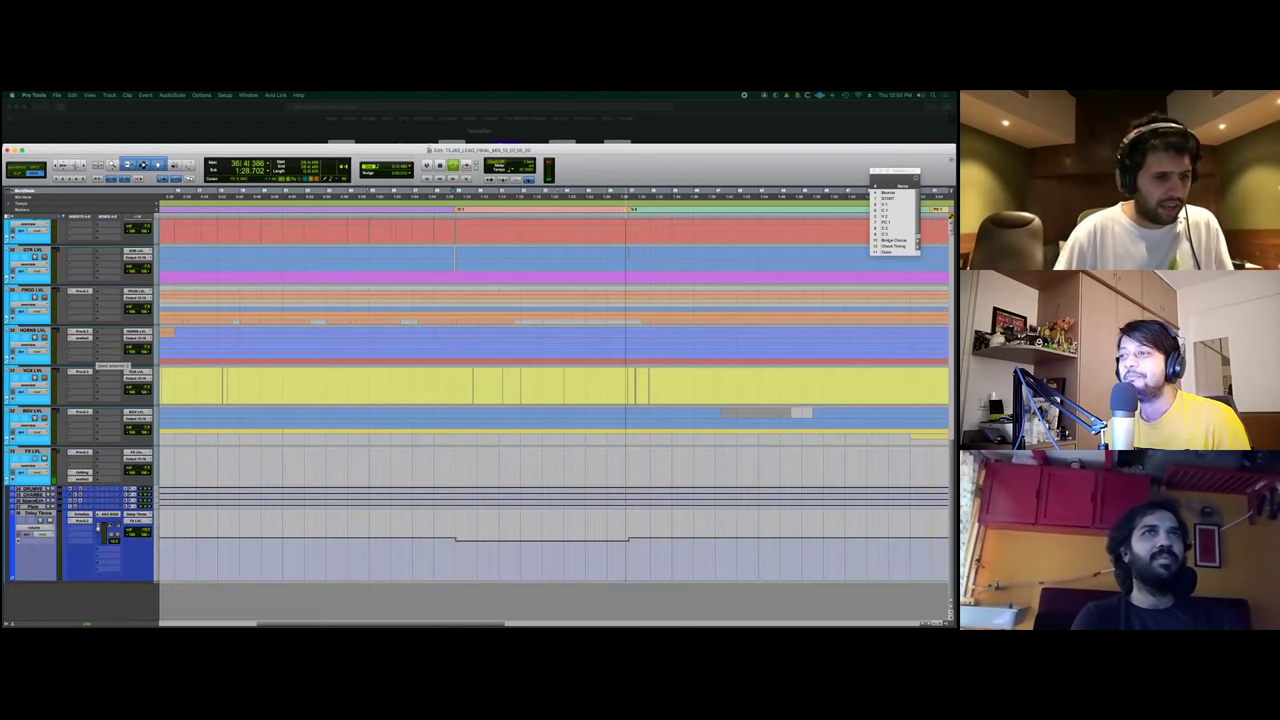
scroll(555, 400, "left", 2)
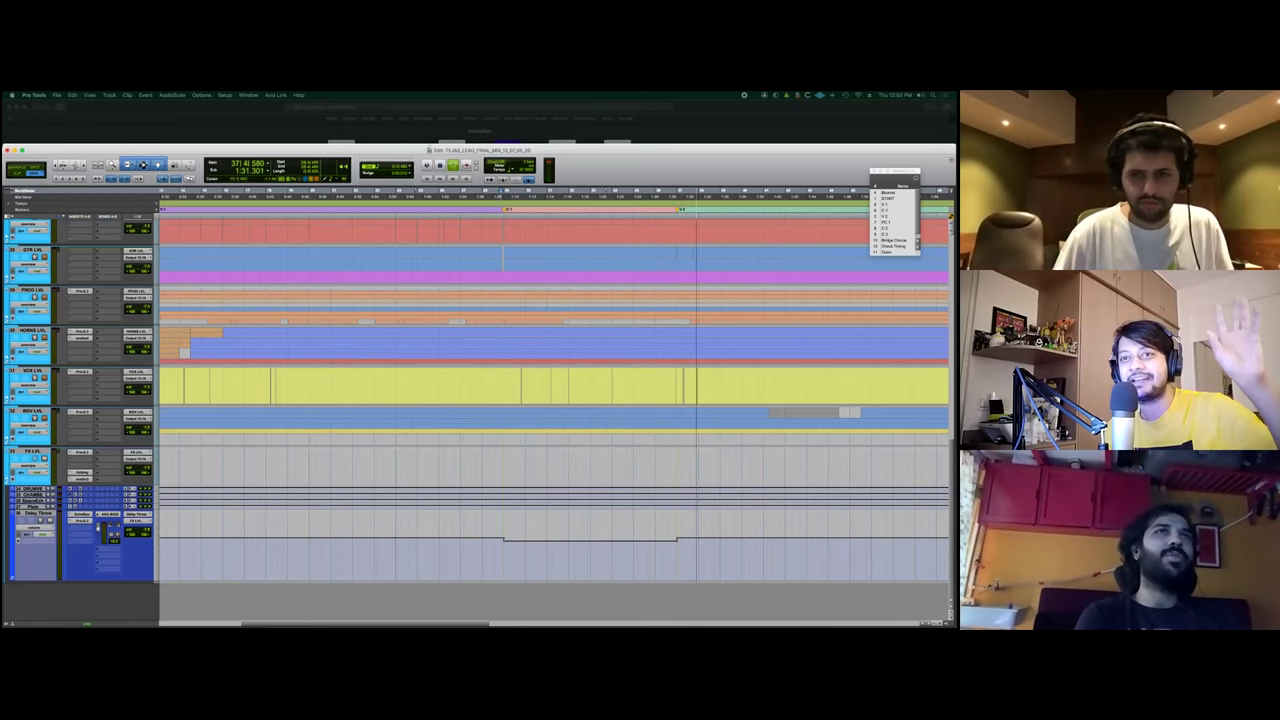
Inspect the Pro-Q 3 filter curves on the plate and space echo effects tracks, checking the low-cut band.
left_click(77, 507)
mouse_move(674, 329)
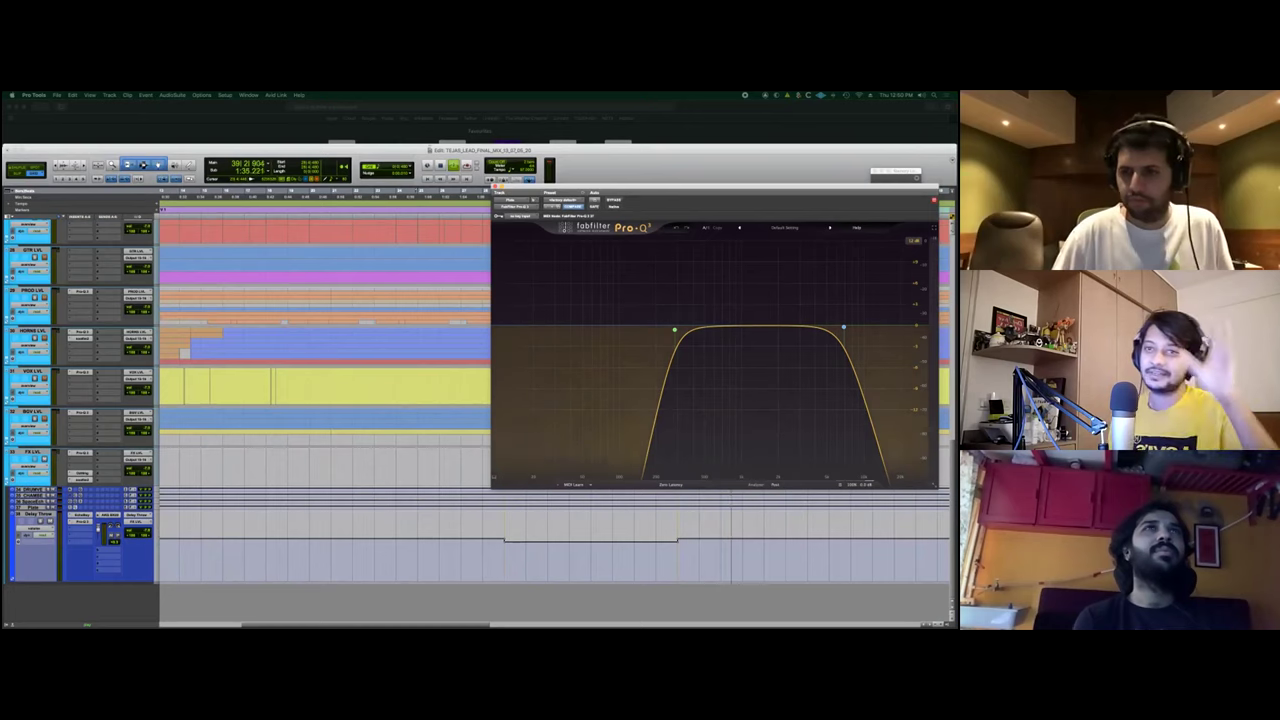
left_click(76, 501)
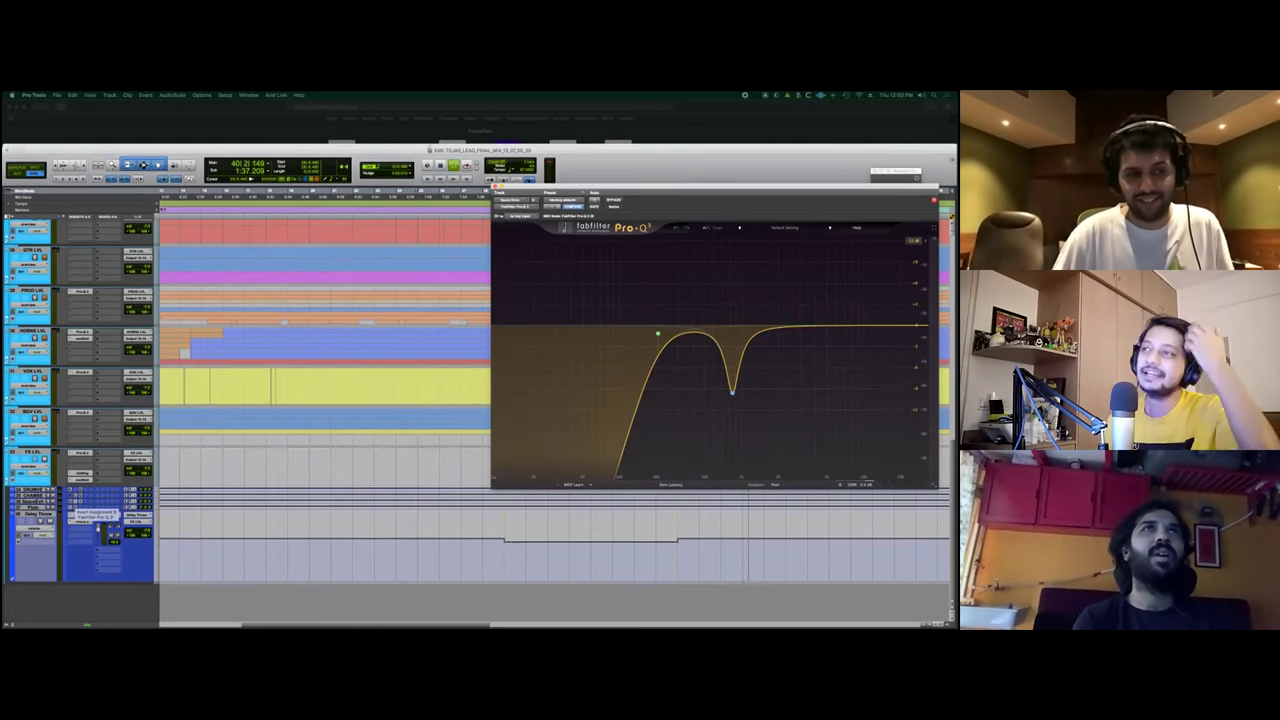
left_click(13, 496)
key("Escape")
mouse_move(658, 334)
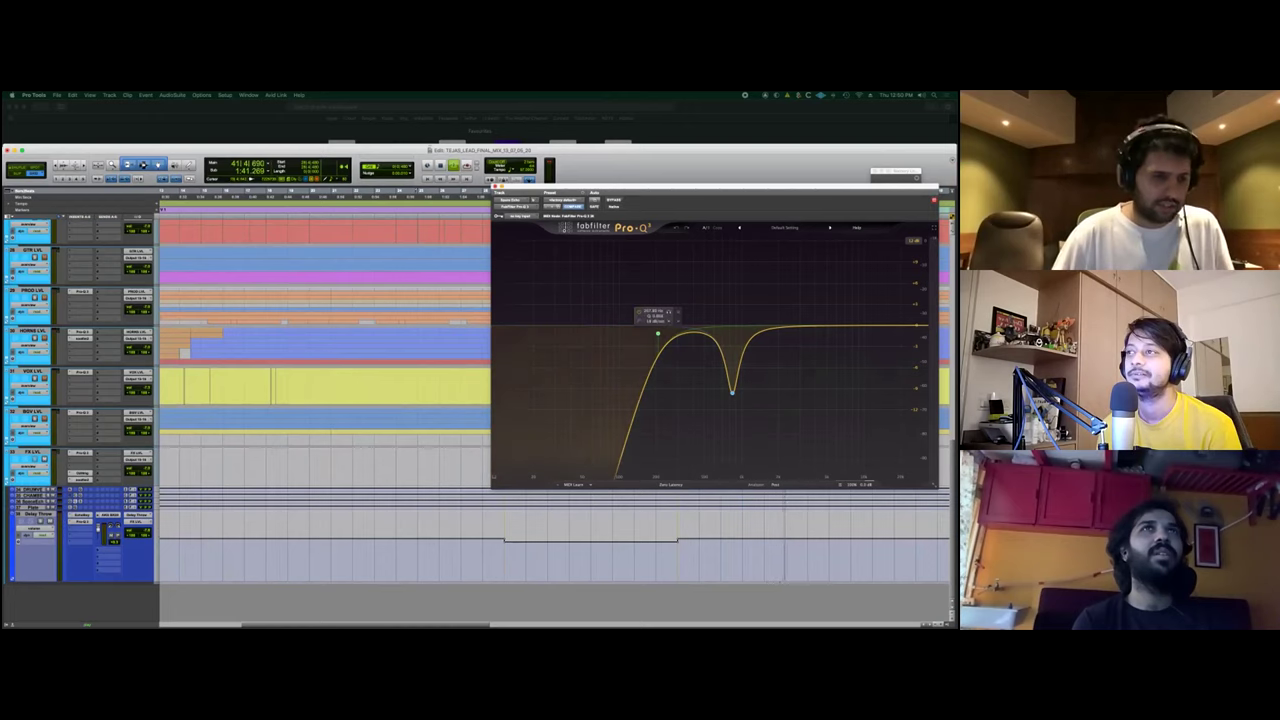
left_click(495, 186)
Stop playback and inspect the high-cut band of the Pro-Q 3 on the FX LVL folder.
scroll(495, 300, "up", 5)
scroll(555, 420, "up", 3)
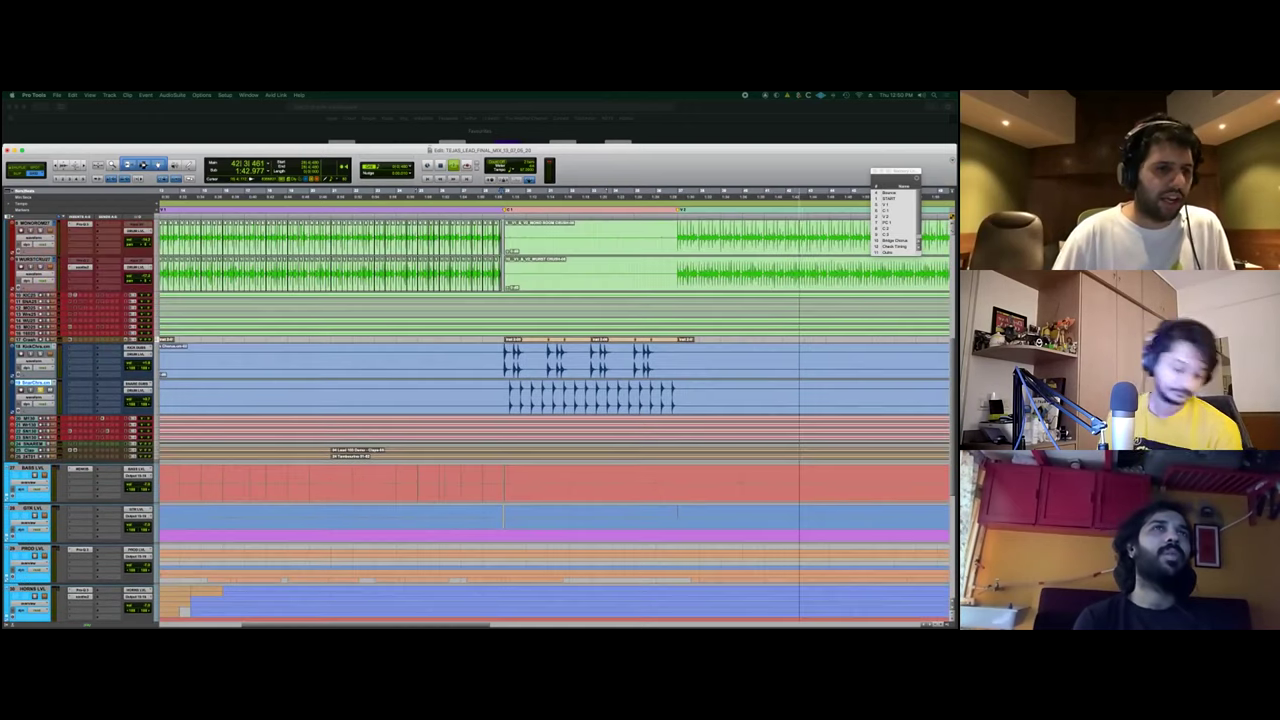
scroll(555, 420, "up", 3)
scroll(555, 420, "down", 8)
key("space")
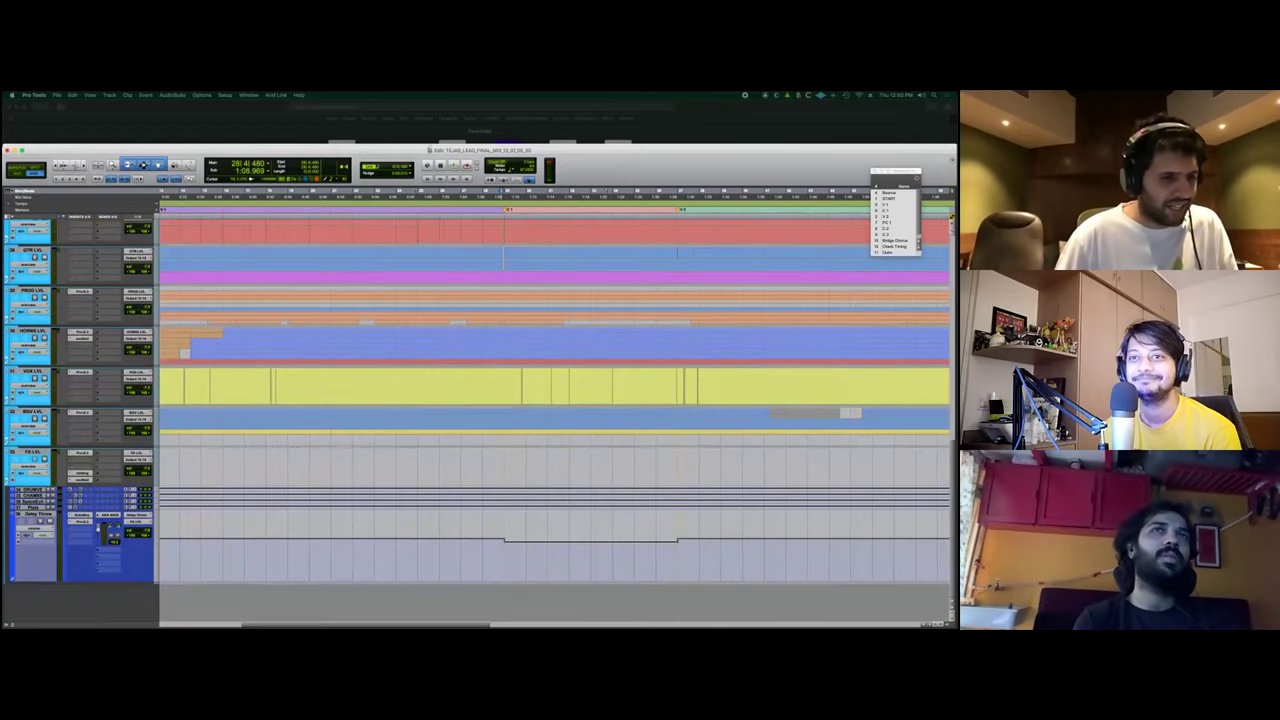
left_click(80, 453)
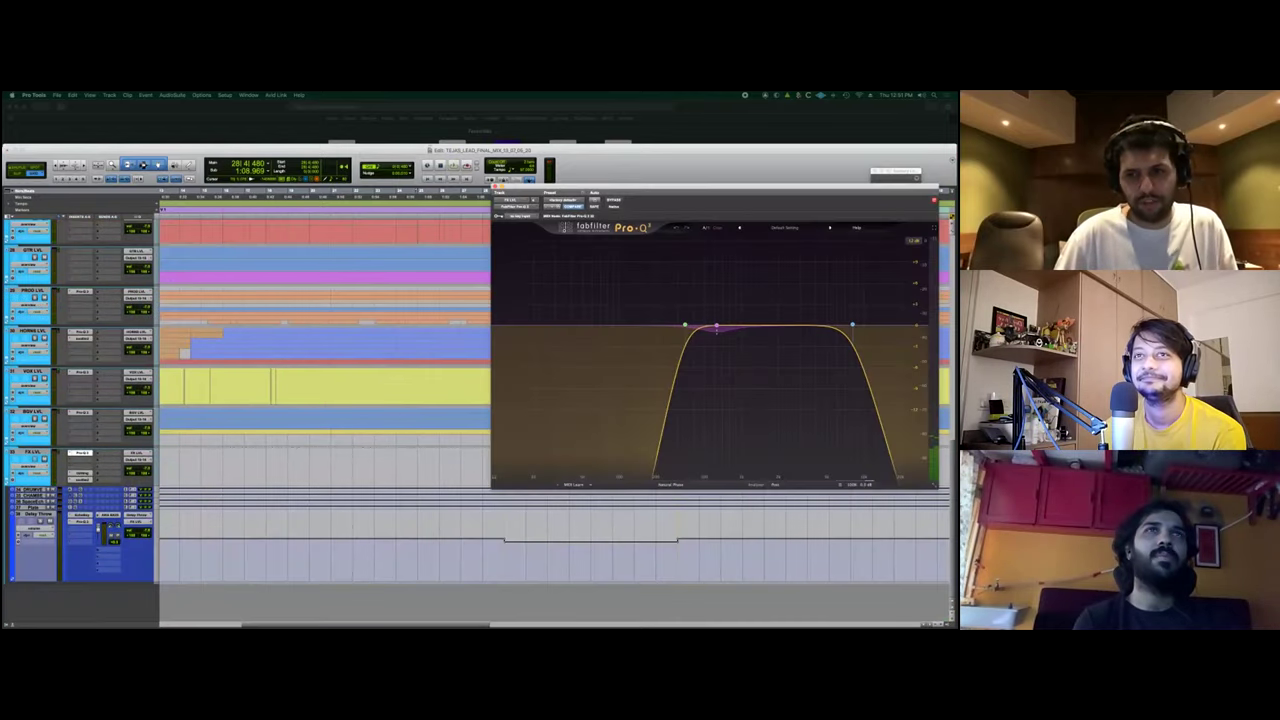
mouse_move(852, 325)
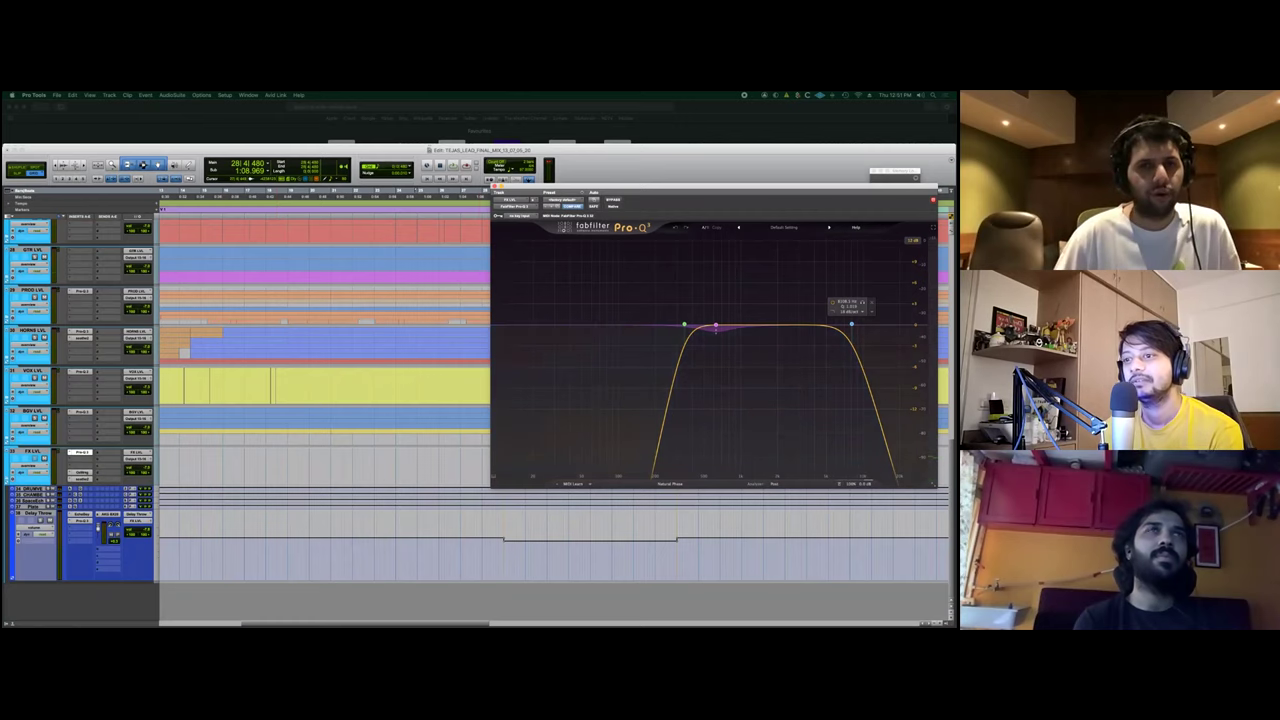
left_click(494, 186)
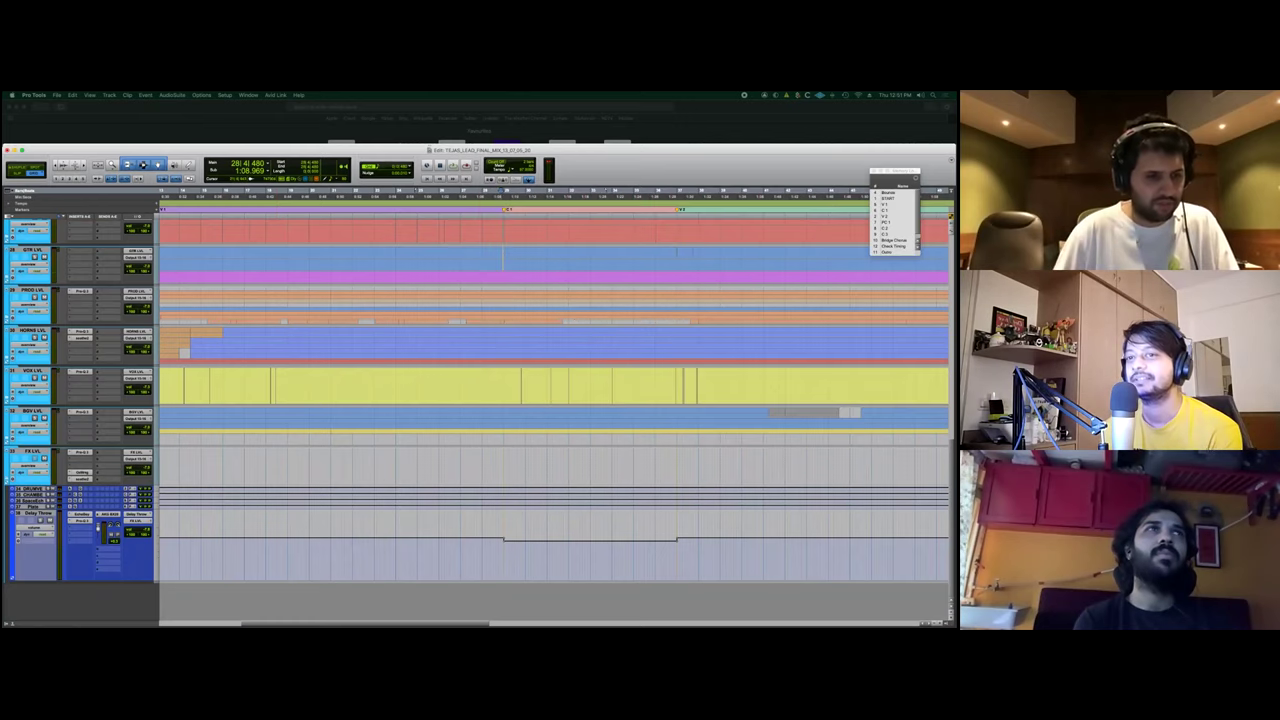
Select the FX LVL folder and review its Pro-Q 3 curve once more.
left_click(32, 451)
scroll(32, 451, "up", 1)
left_click(82, 477)
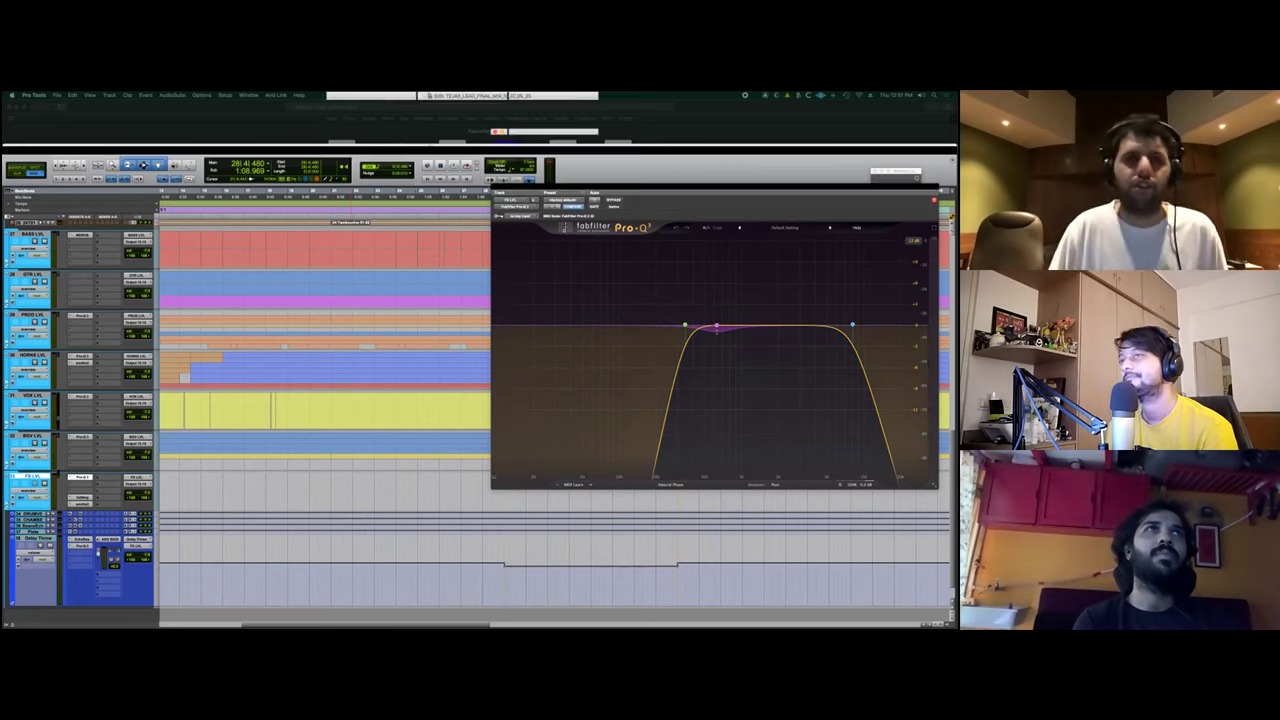
left_click(495, 186)
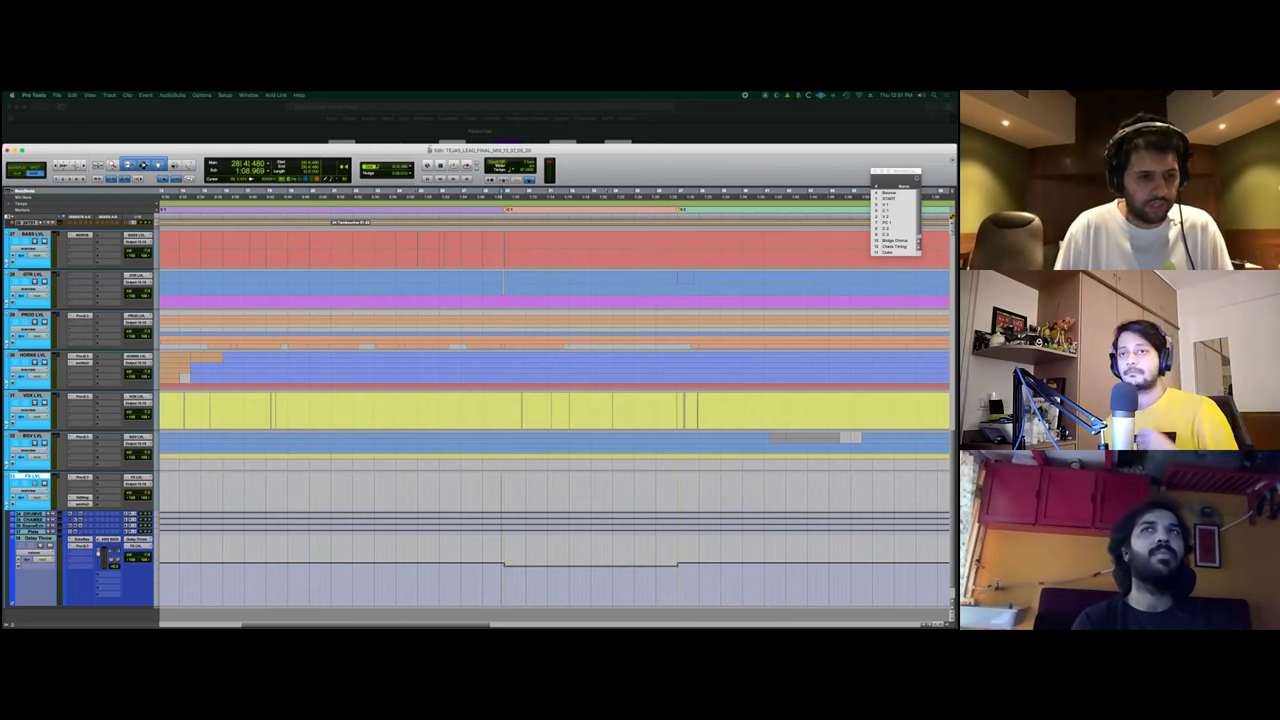
Inspect the Ozone Imager on the FX LVL folder, checking its band widths and the two upper crossover frequencies.
scroll(555, 410, "up", 2)
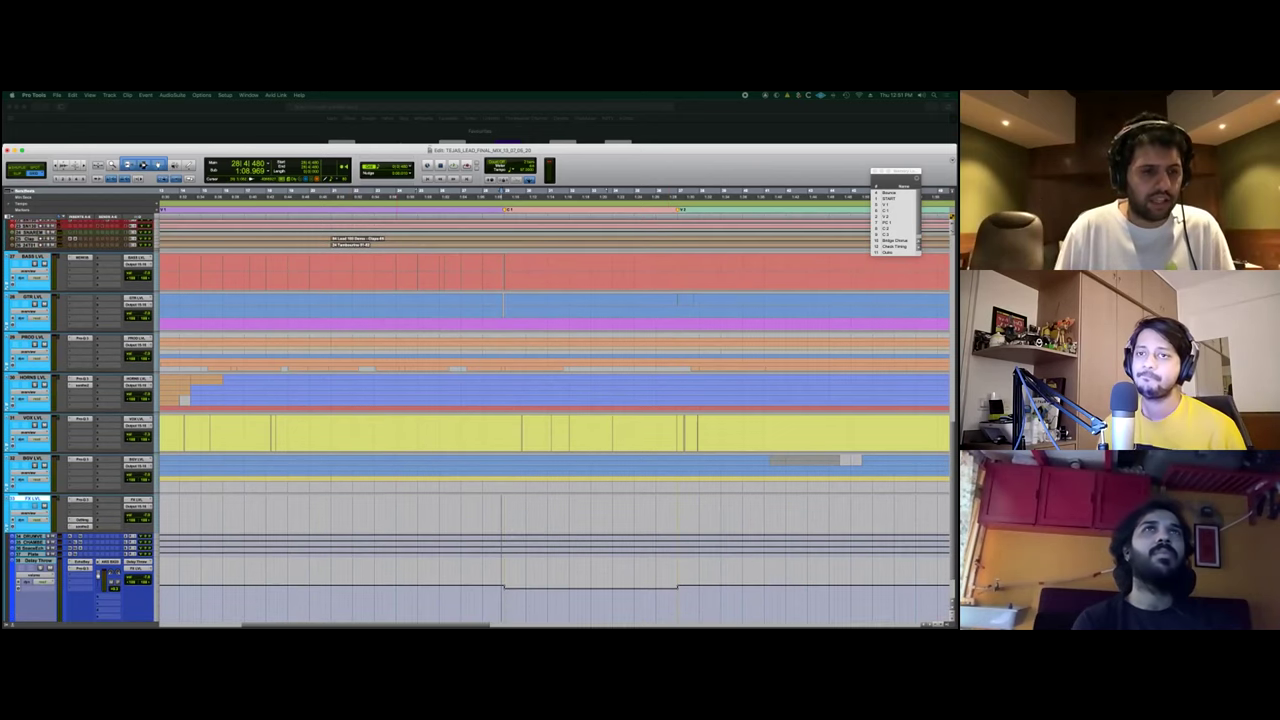
left_click(82, 523)
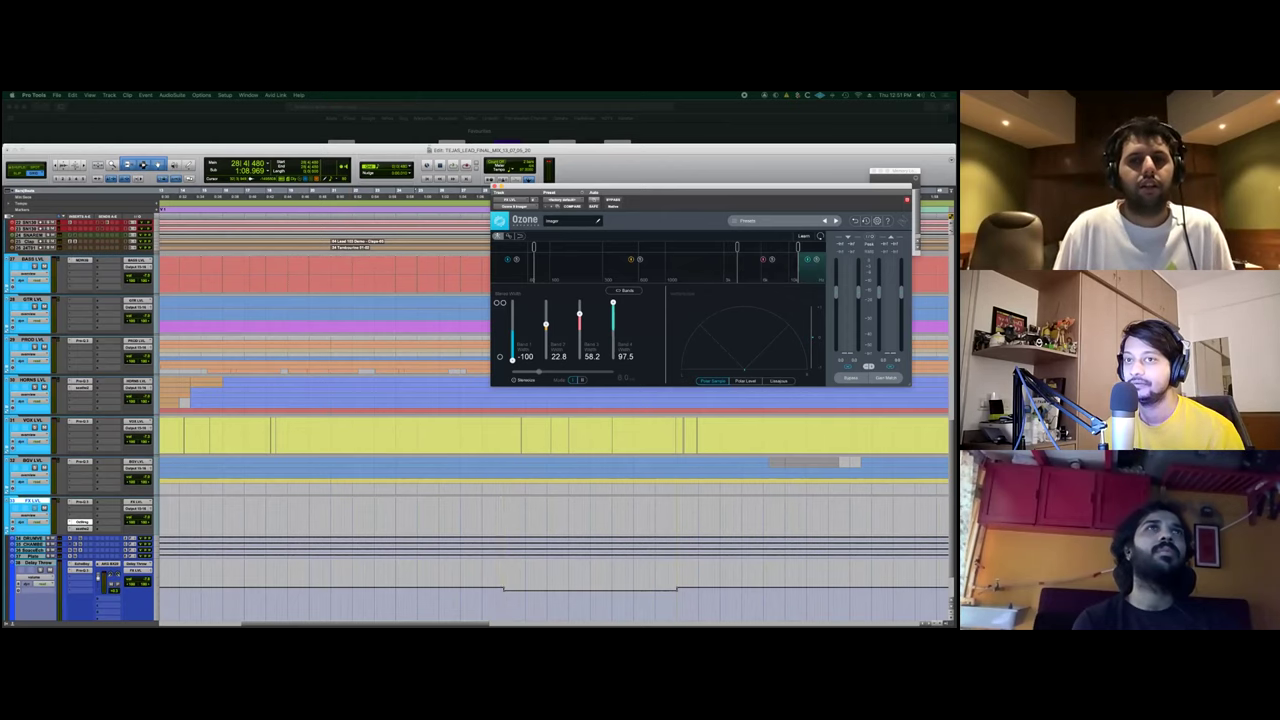
key("super+w")
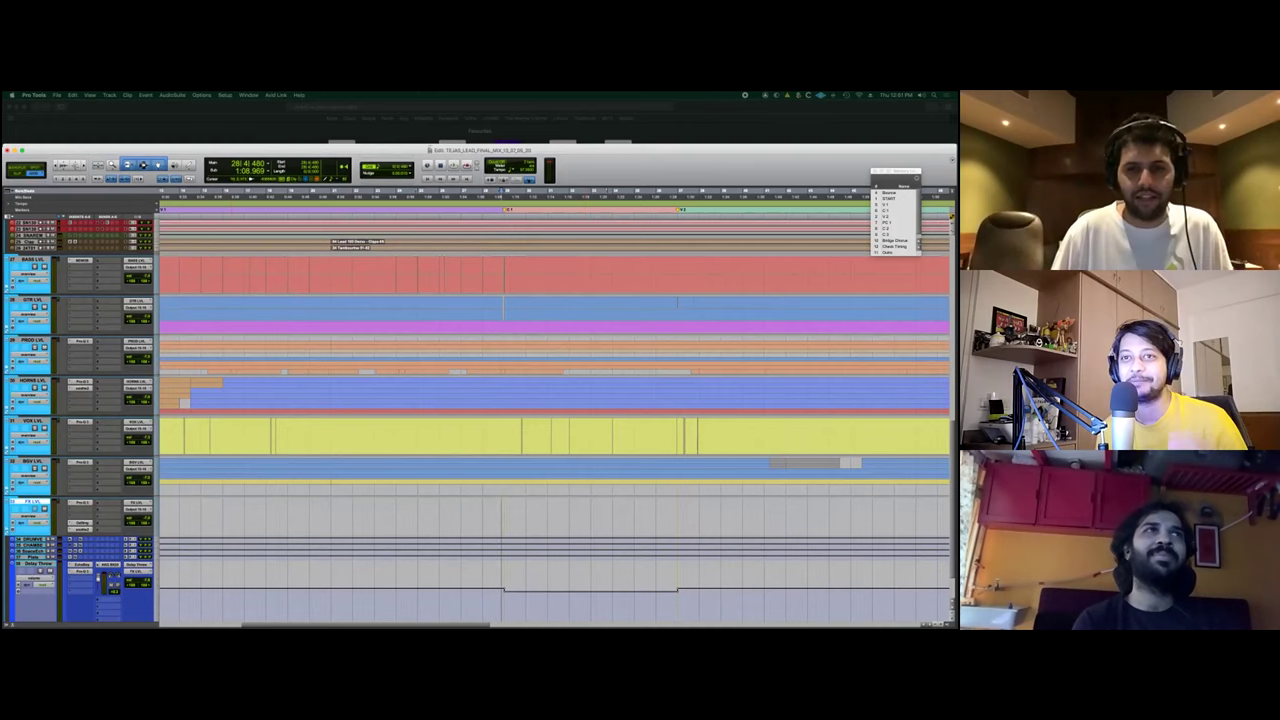
left_click(81, 523)
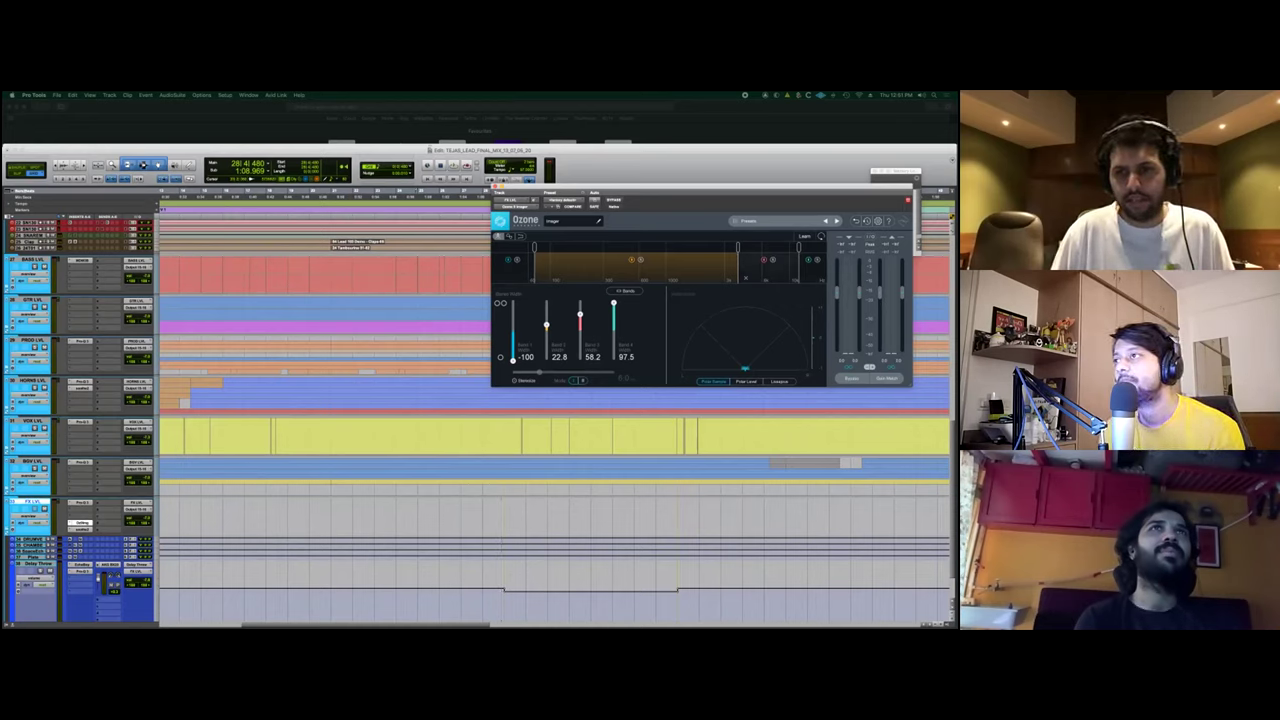
double_click(738, 281)
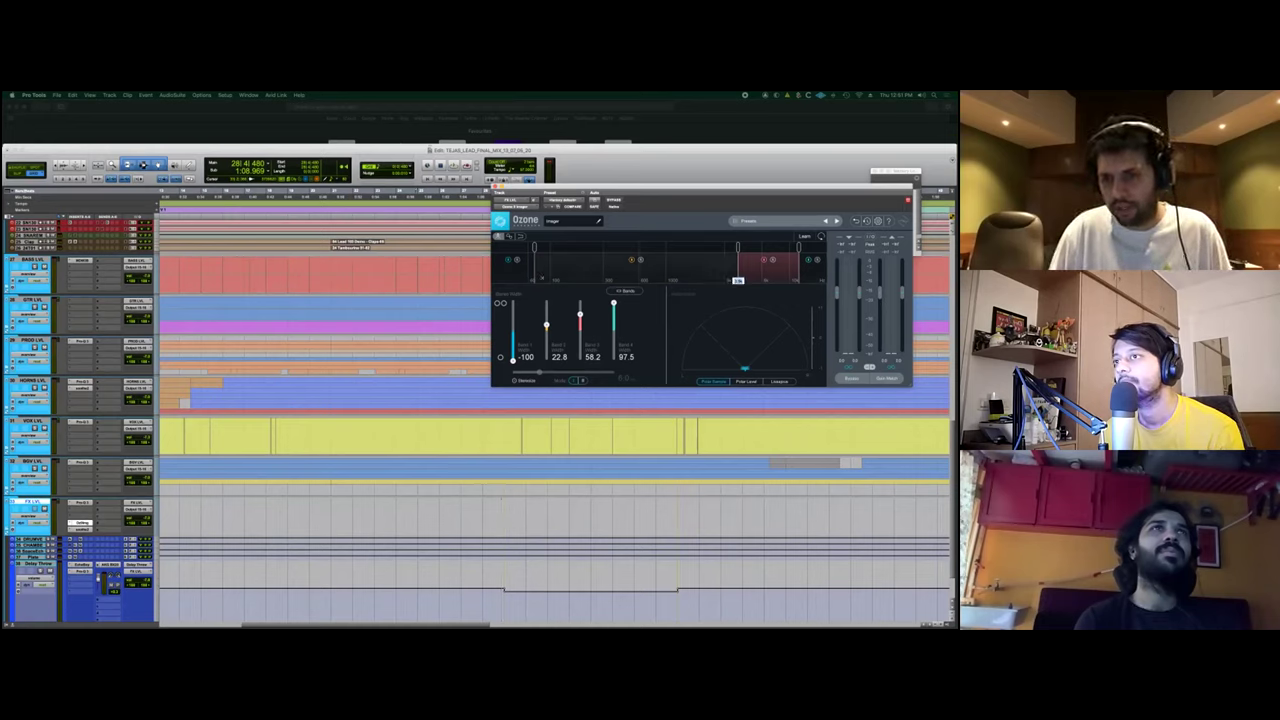
double_click(798, 281)
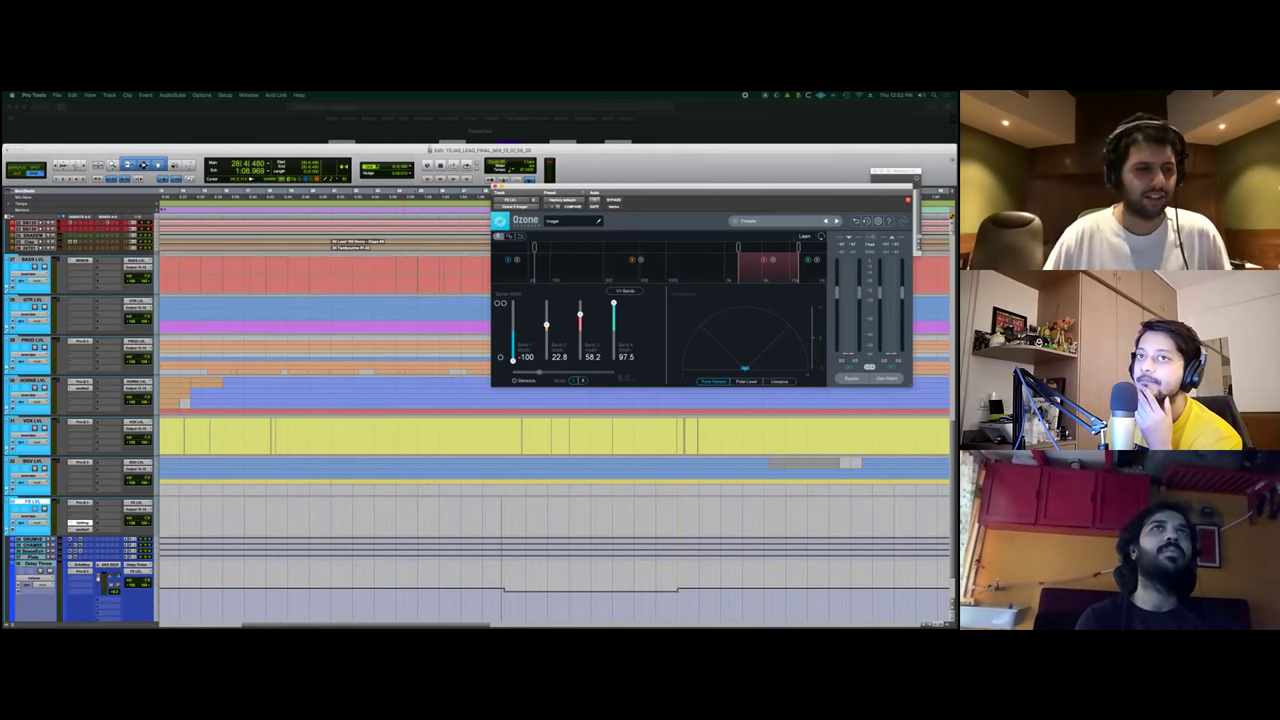
key("super+w")
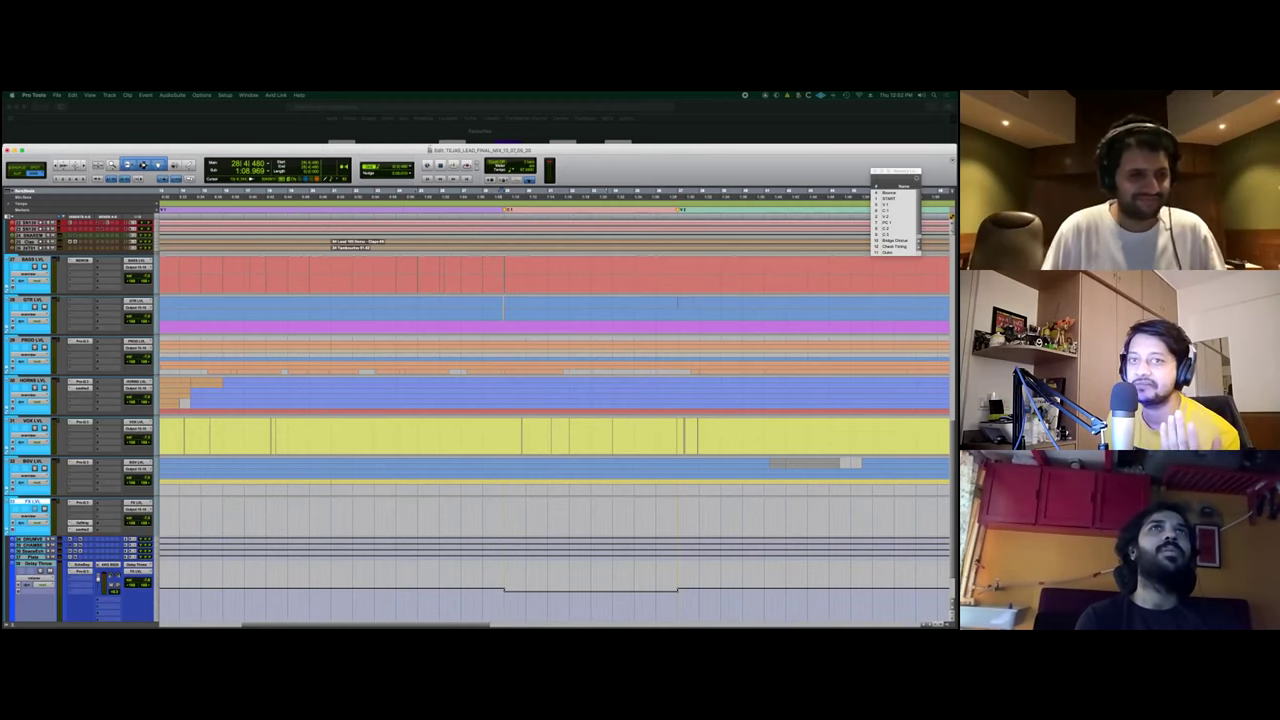
Collapse the FX LVL folder and review the kick and snare chorus layers against the other drum tracks along the timeline.
key("shift+f")
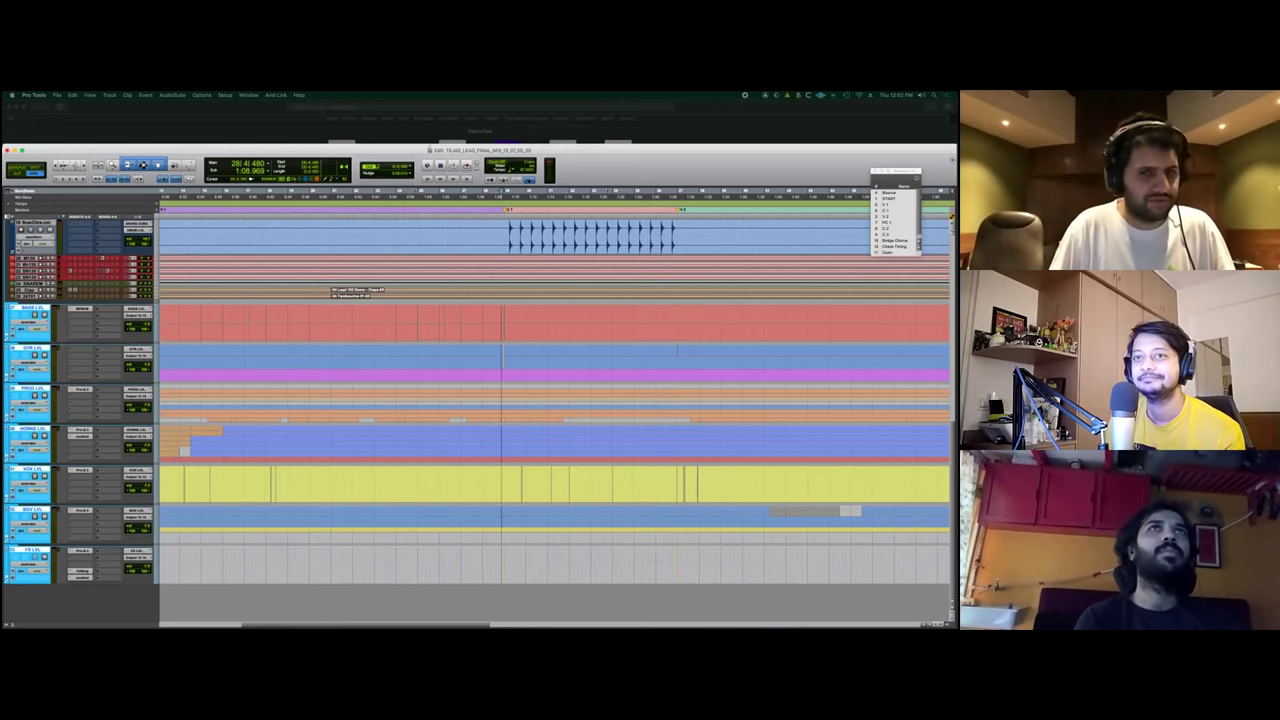
scroll(451, 310, "up", 10)
scroll(451, 310, "right", 1)
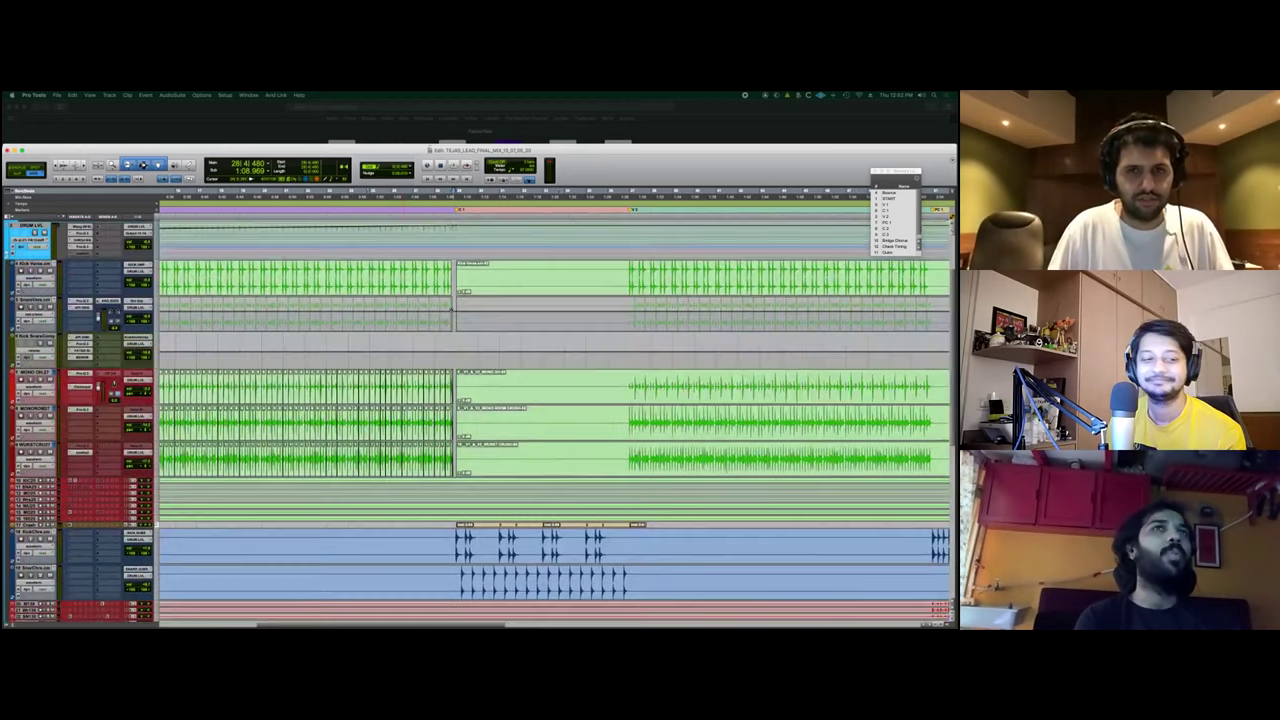
scroll(555, 420, "down", 6)
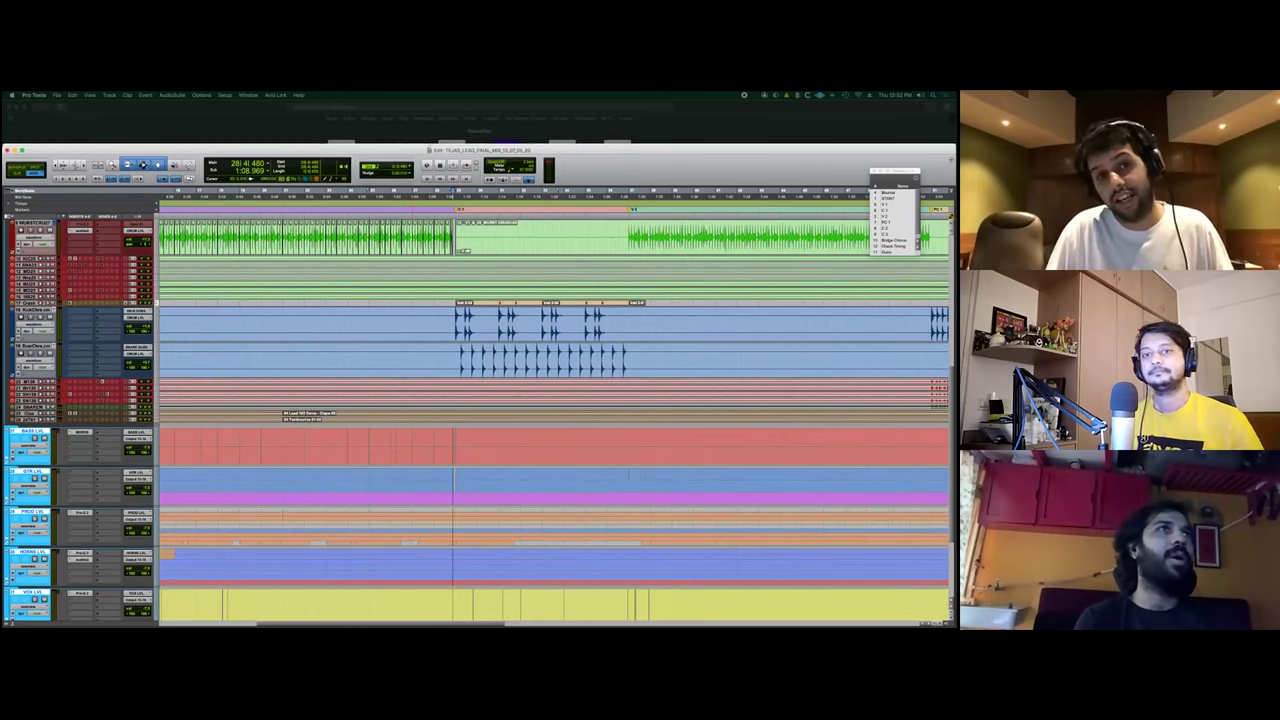
scroll(555, 400, "right", 5)
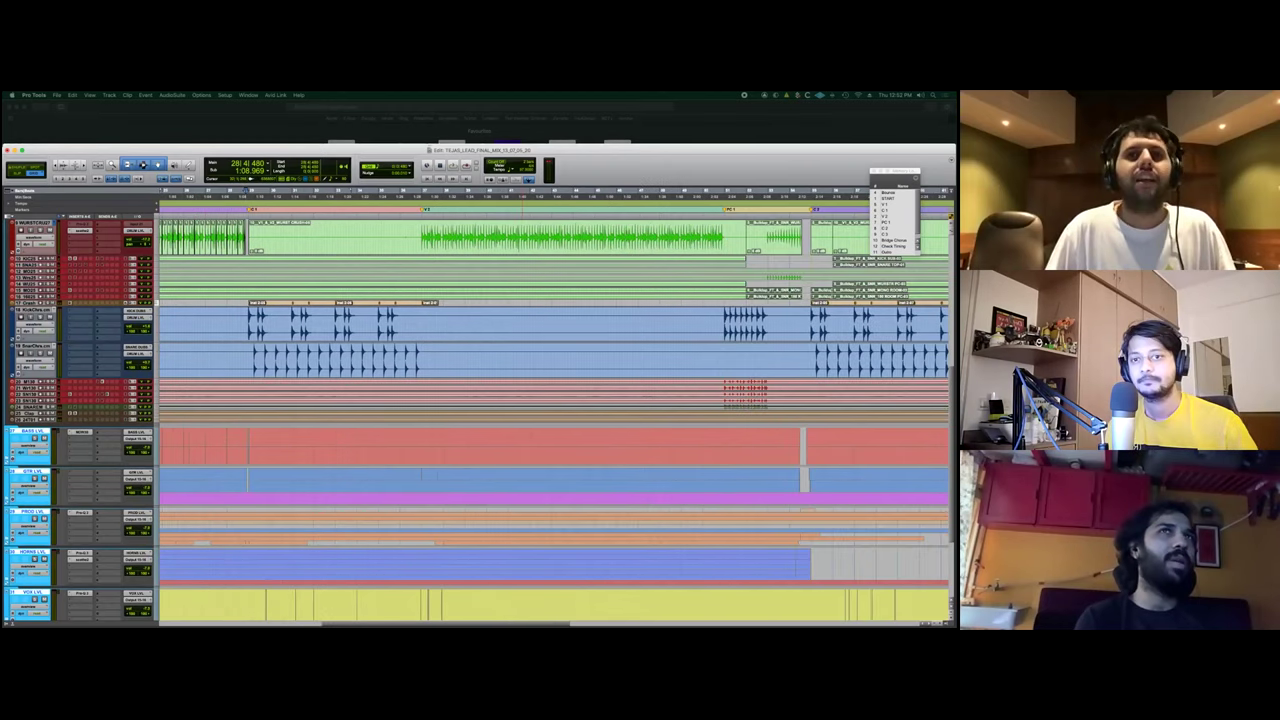
scroll(555, 420, "down", 2)
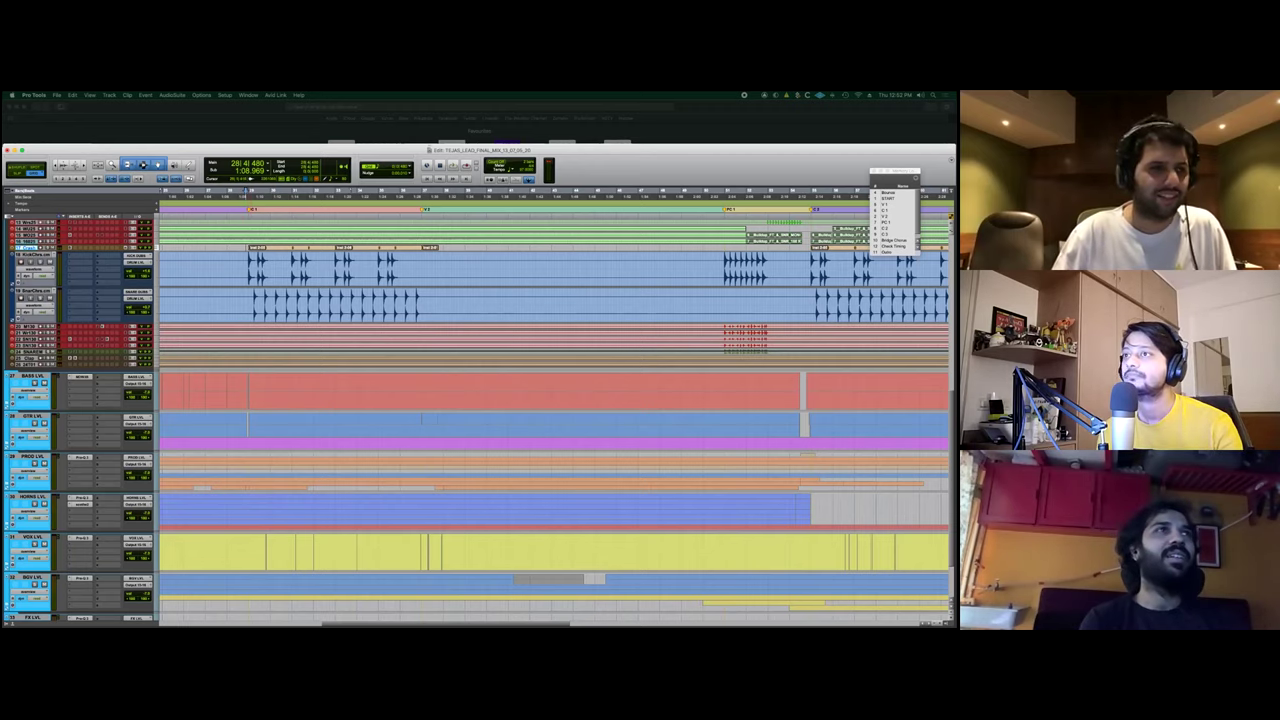
scroll(555, 400, "left", 5)
scroll(555, 420, "up", 5)
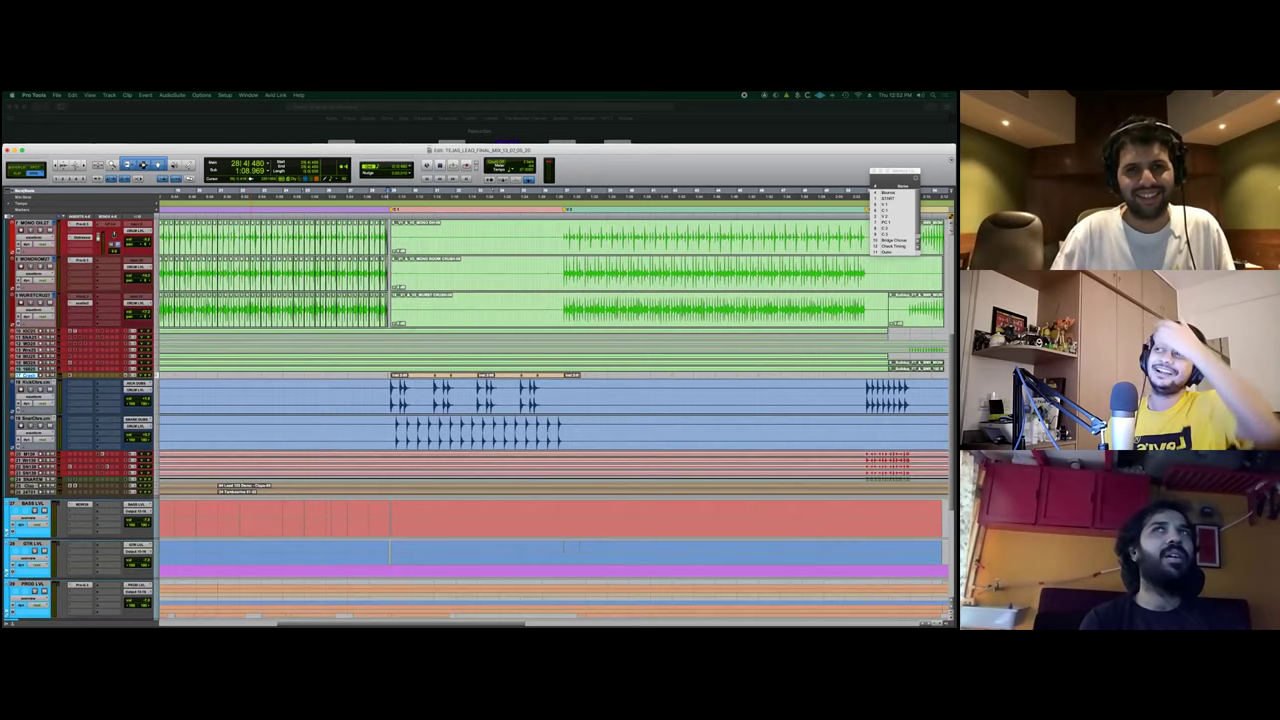
key("space")
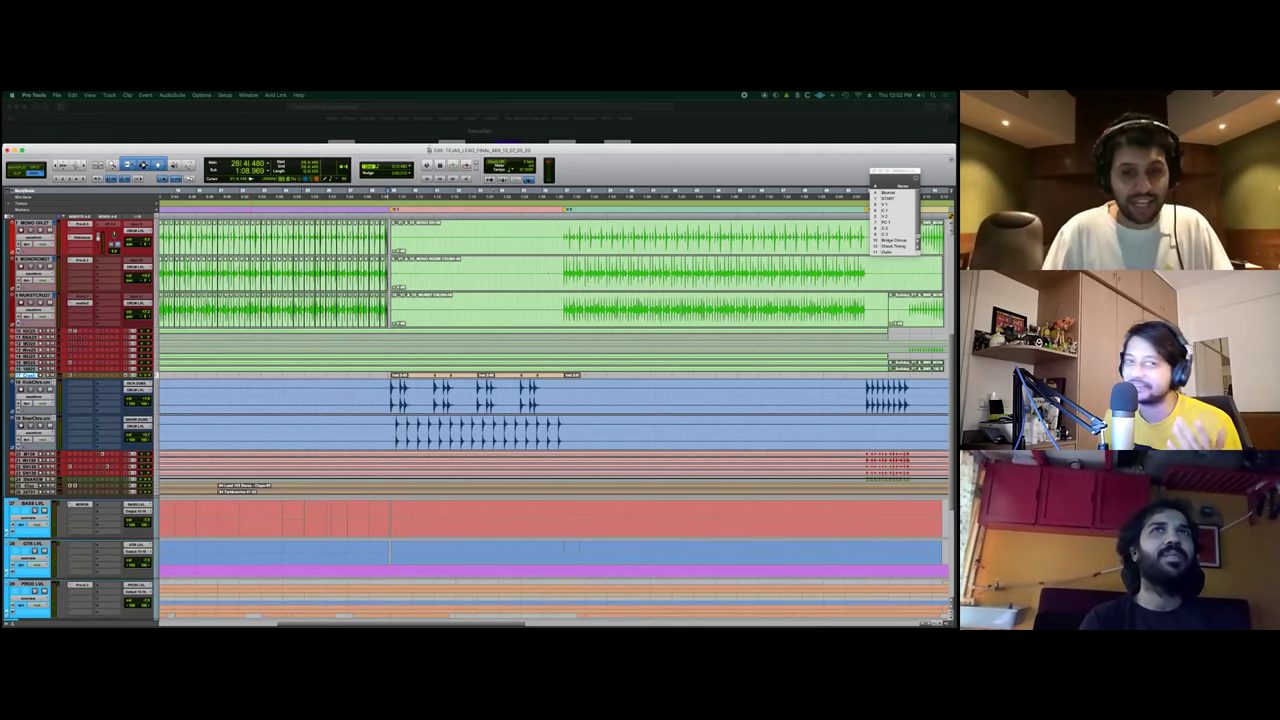
scroll(550, 420, "up", 5)
scroll(550, 420, "down", 6)
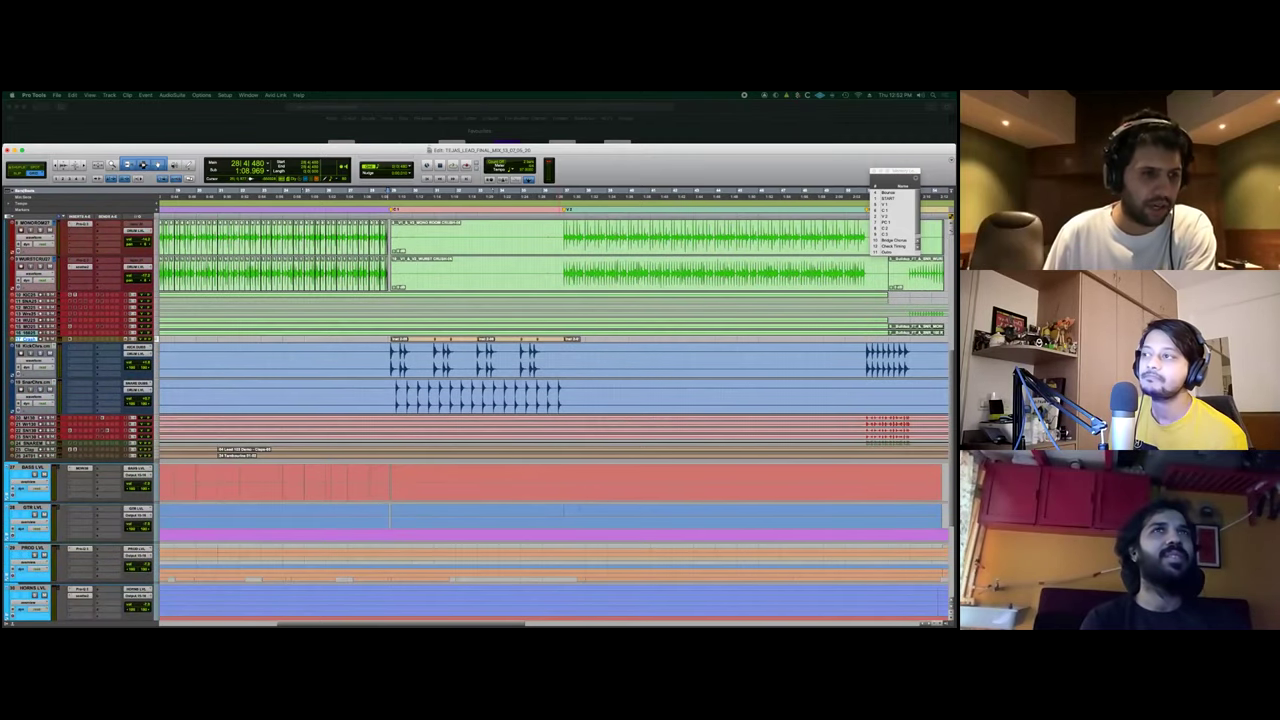
Increase the Crash track's height and review its clips across the choruses and the full song.
key("ctrl+Up")
key("ctrl+Up")
key("ctrl+Up")
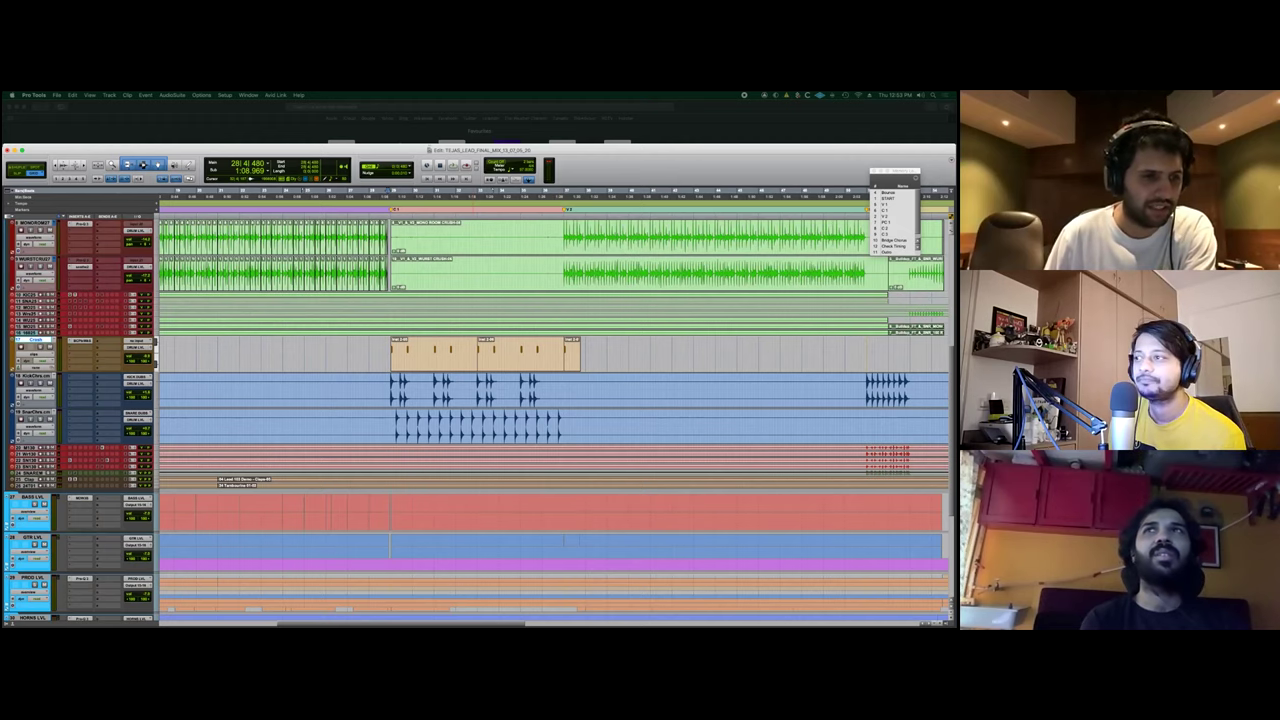
key("ctrl+Down")
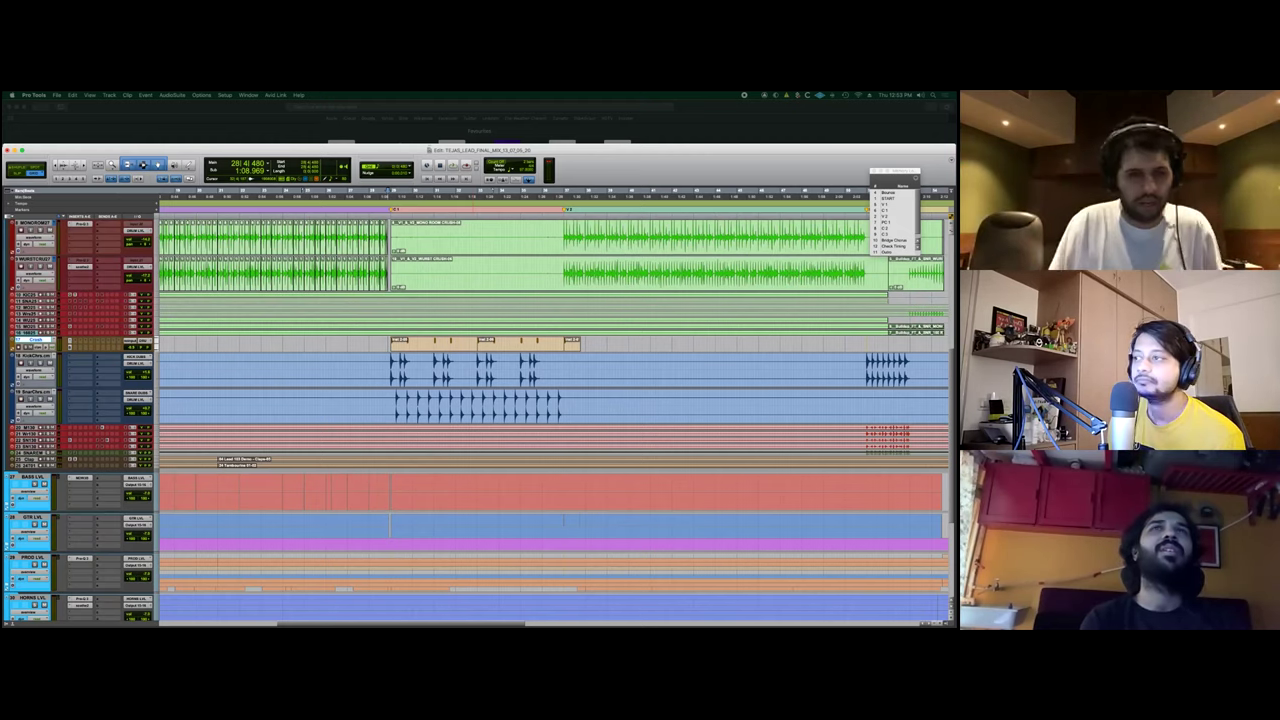
scroll(555, 400, "right", 10)
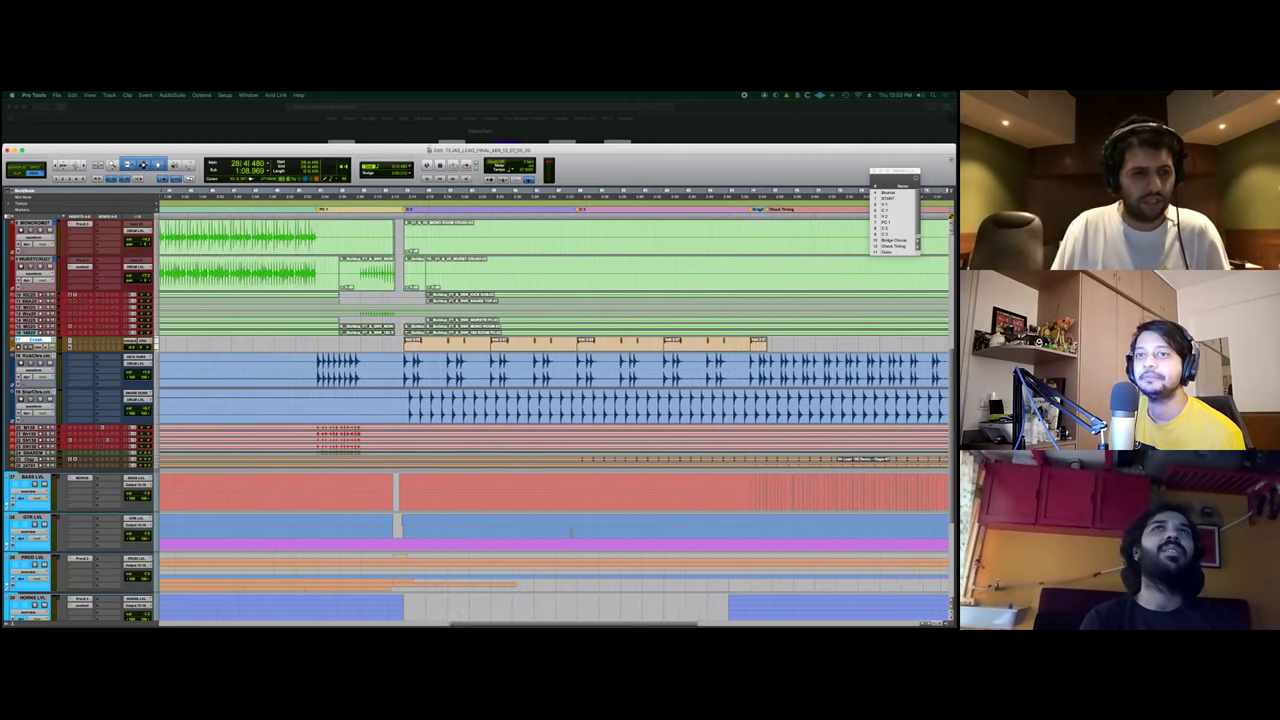
scroll(555, 400, "left", 1)
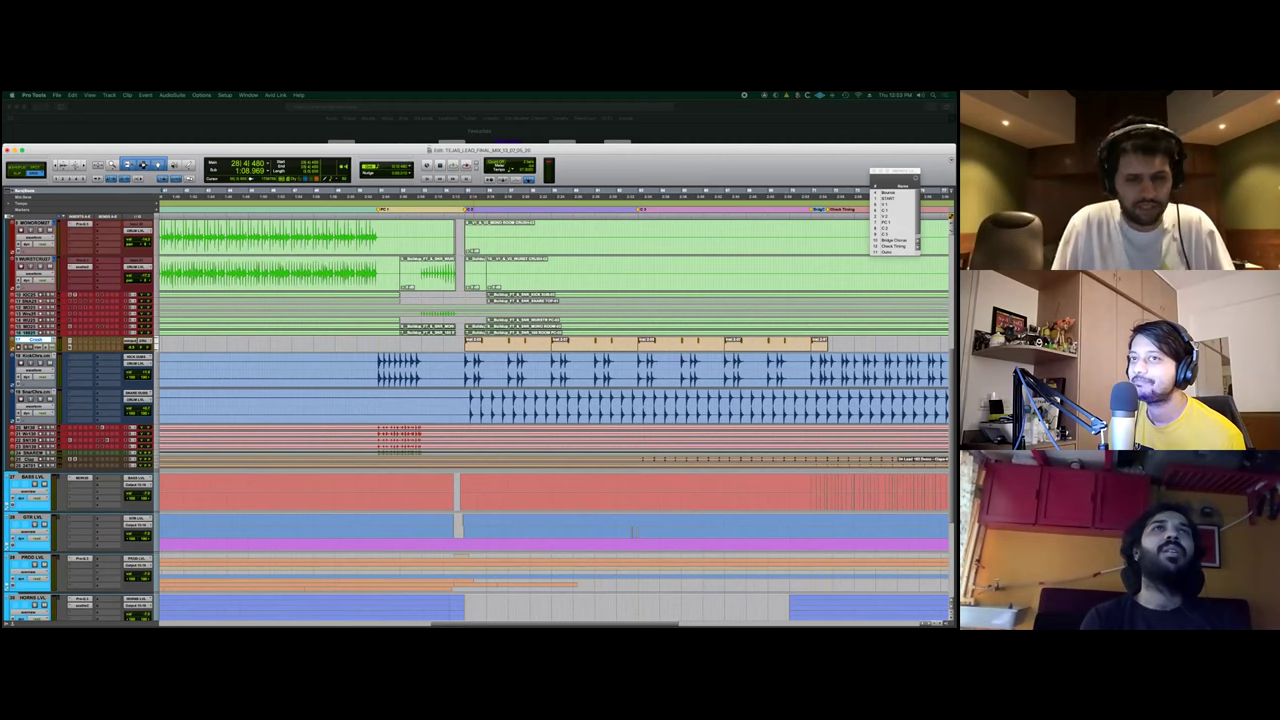
key("r")
key("r")
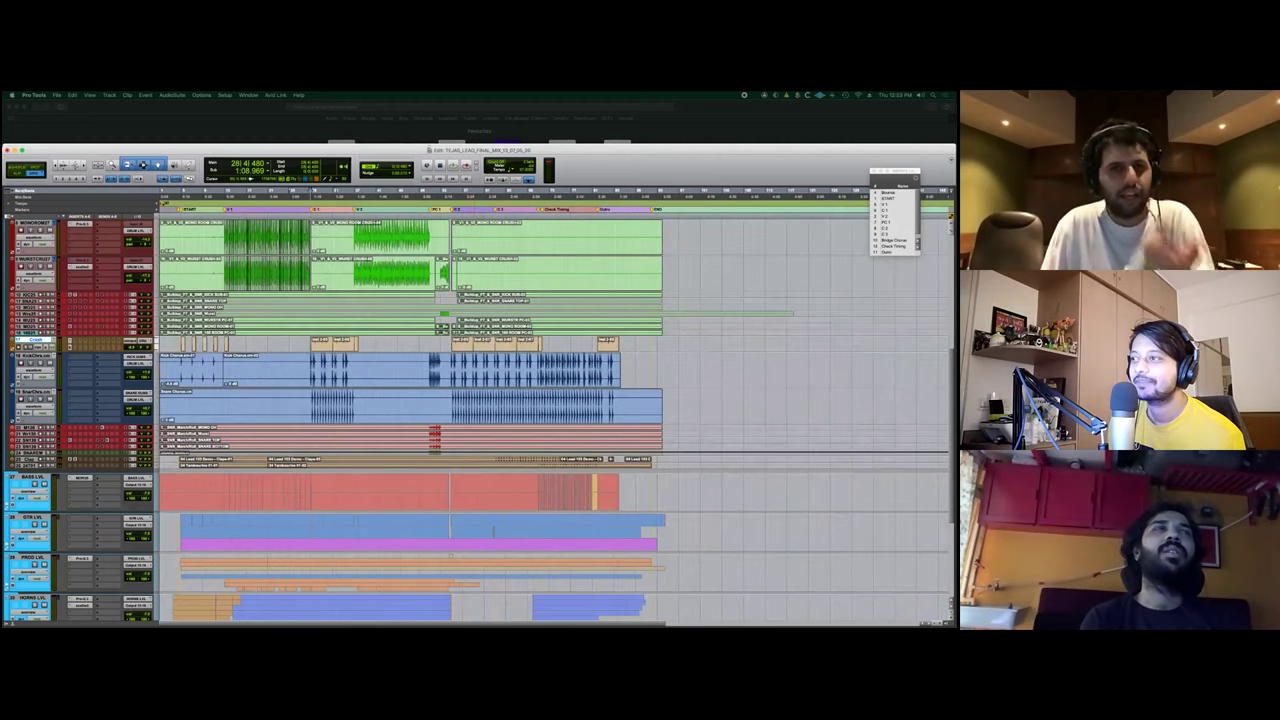
Expand the PROD LVL folder to show its individual production tracks.
scroll(478, 420, "down", 5)
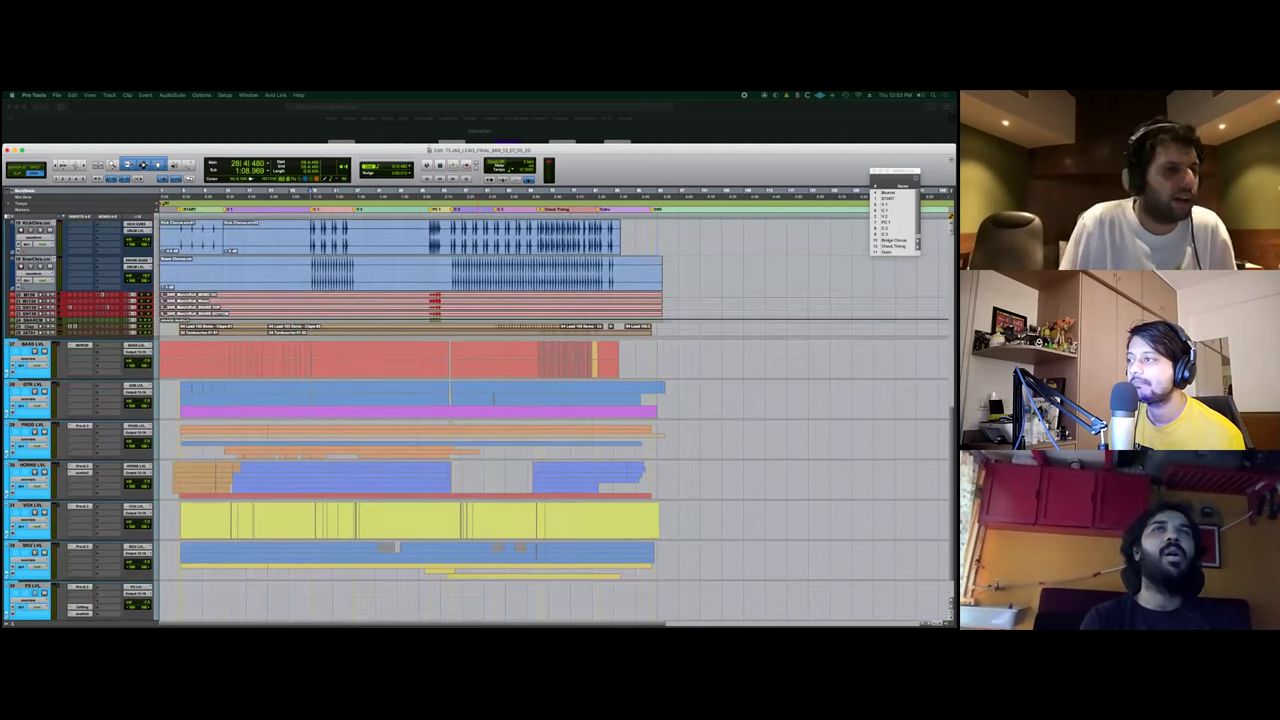
left_click(32, 388)
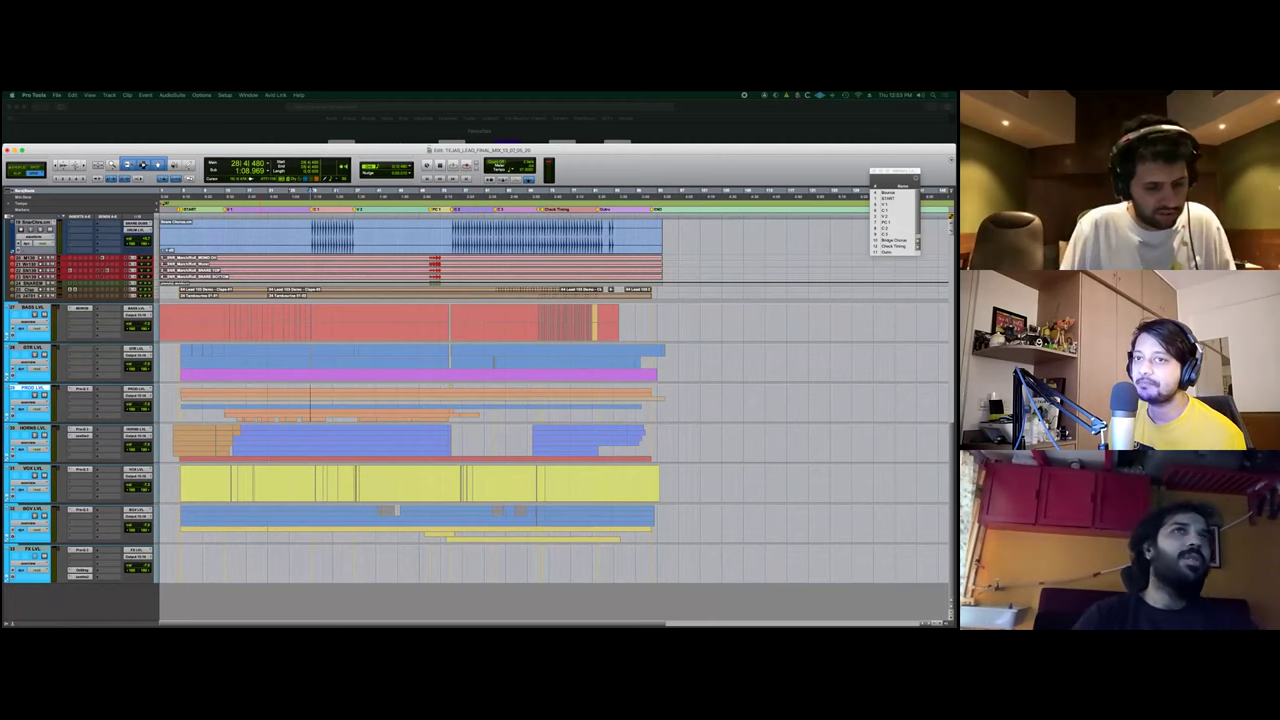
key("shift+f")
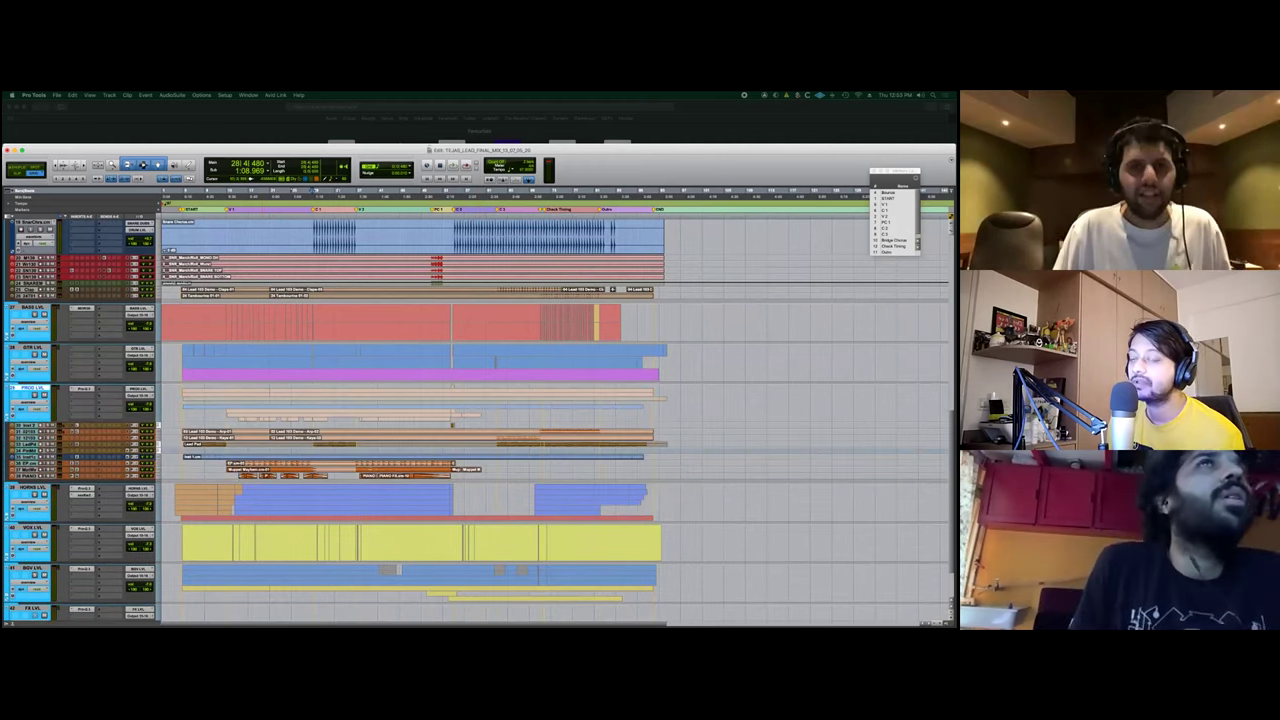
scroll(478, 420, "up", 2)
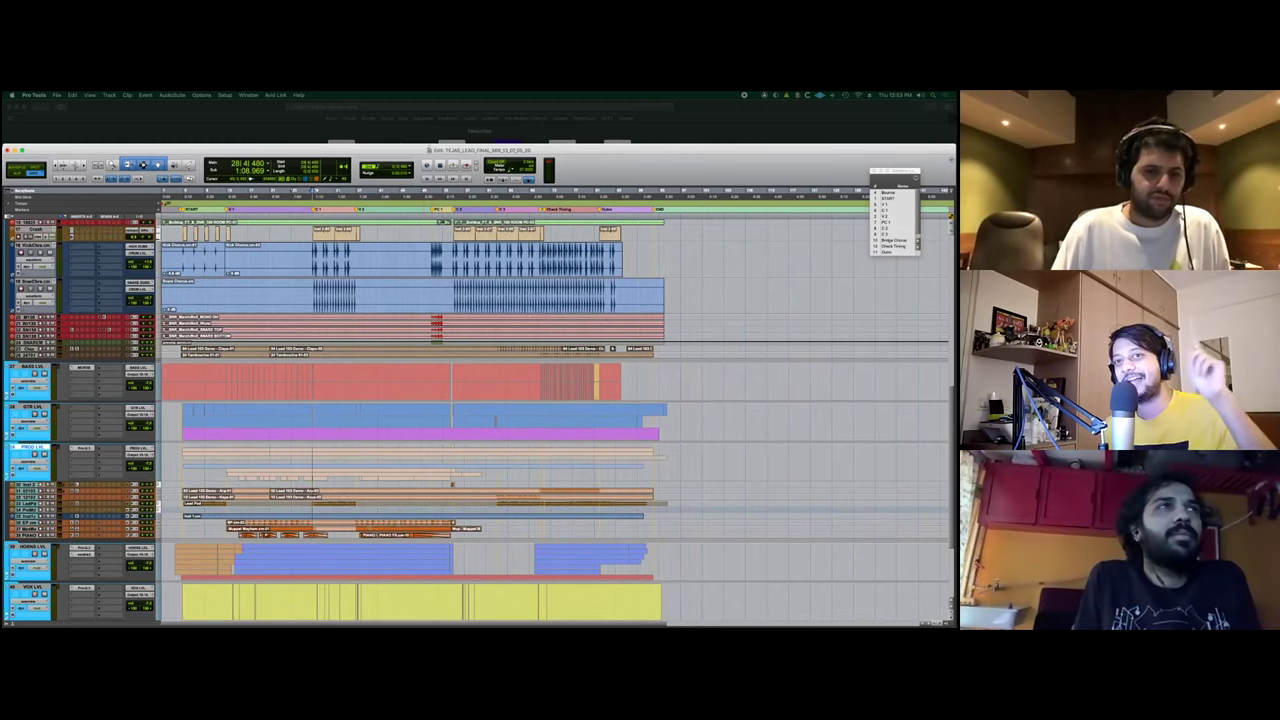
scroll(478, 420, "down", 4)
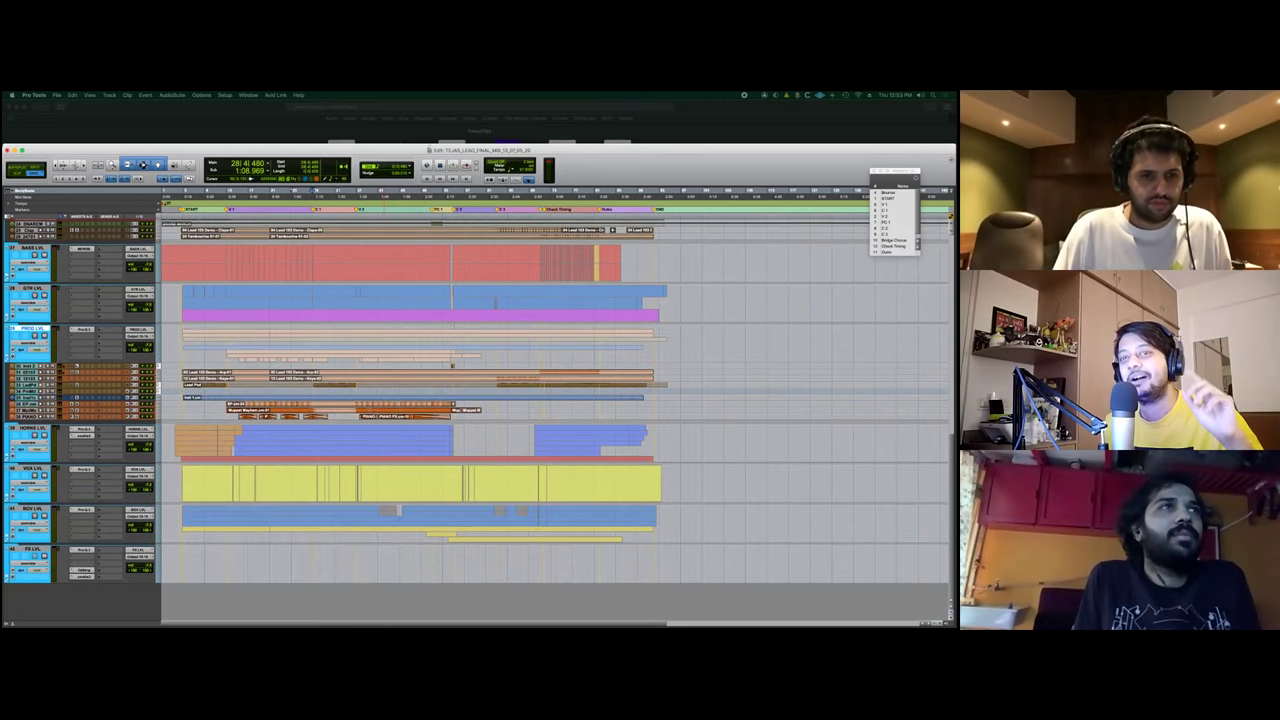
Enlarge the piano FX track in the PROD LVL folder and audition it through the second verse.
key("space")
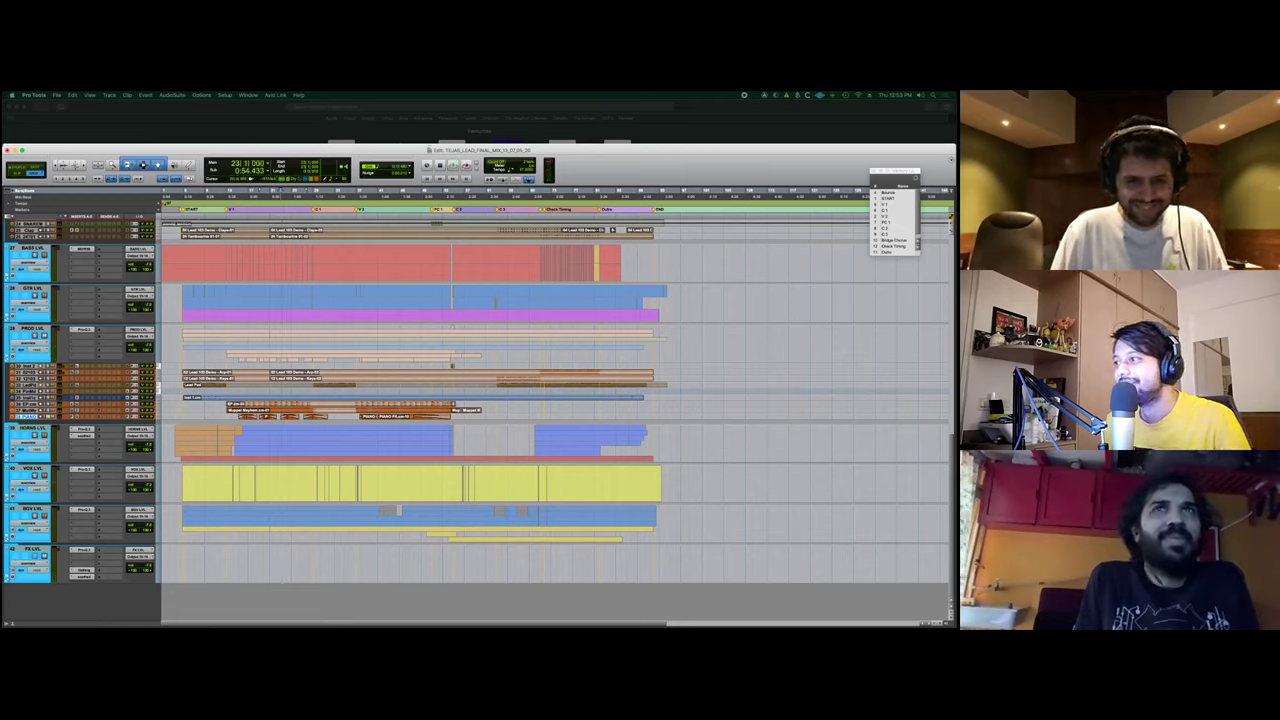
key("ctrl+Up")
key("ctrl+Up")
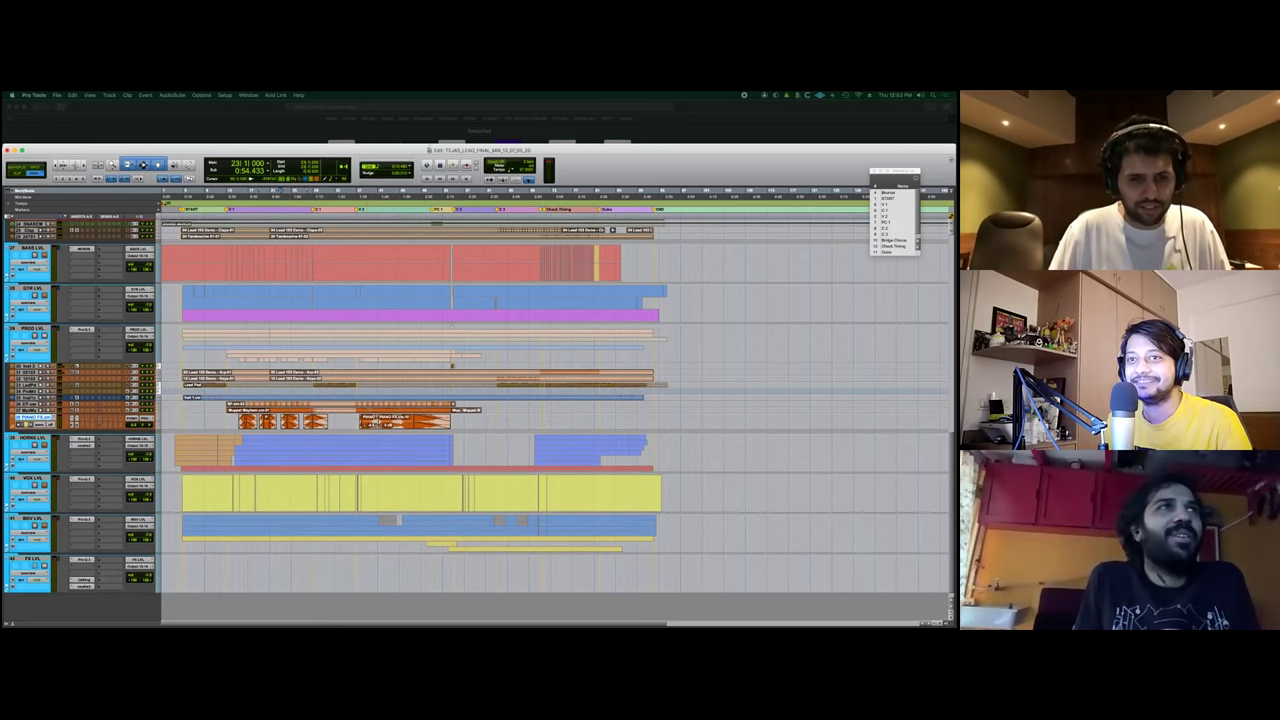
key("ctrl+Down")
key("space")
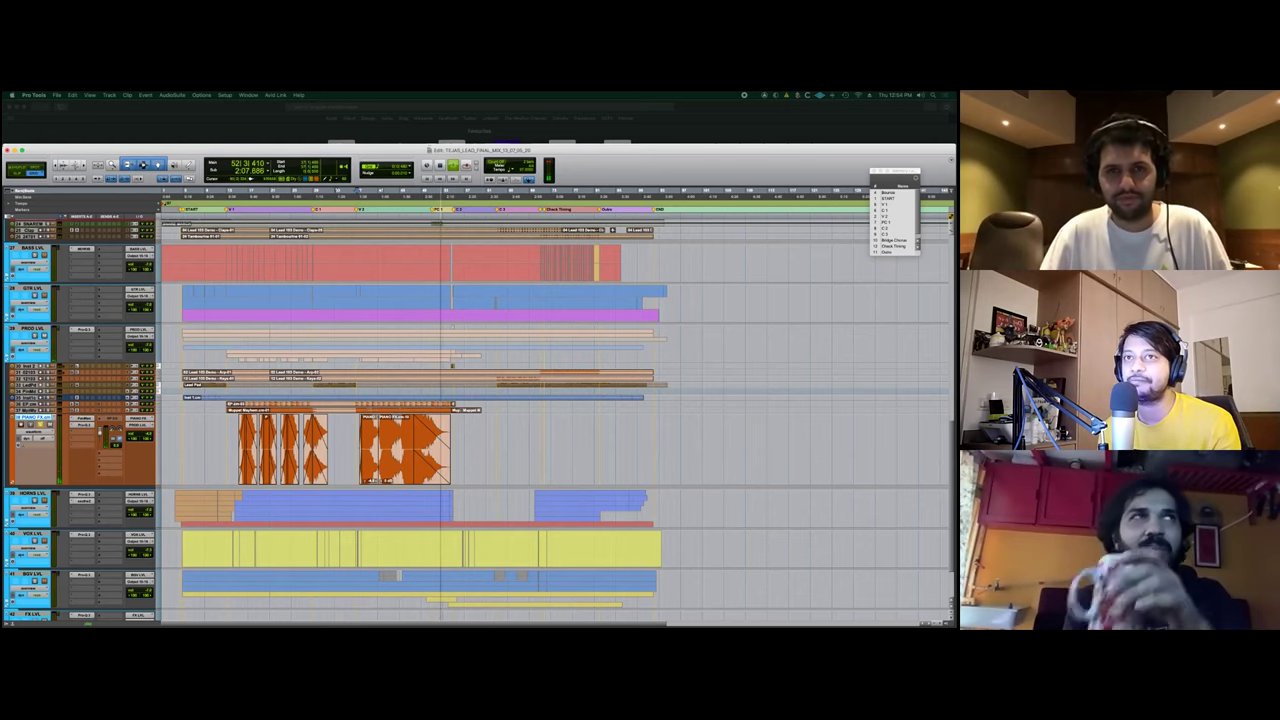
key("space")
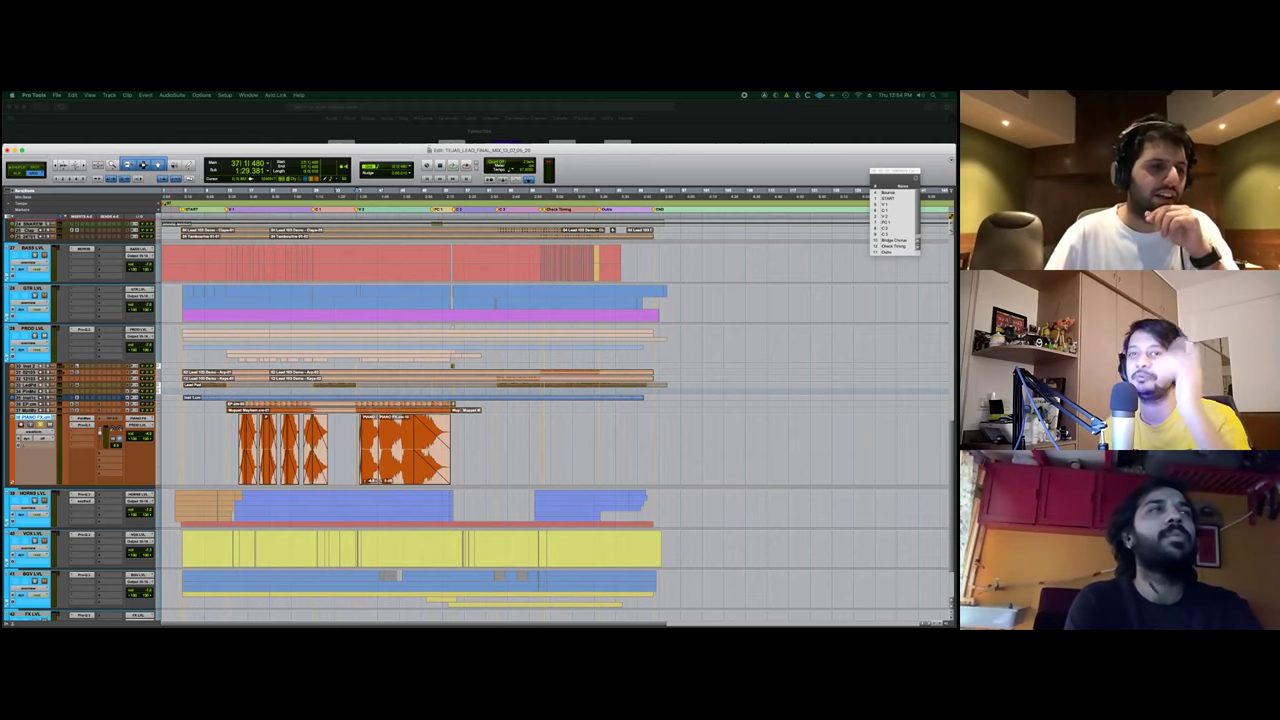
Reduce the piano FX track to a compact height.
key("ctrl+Down")
key("ctrl+Down")
key("ctrl+Down")
key("ctrl+Down")
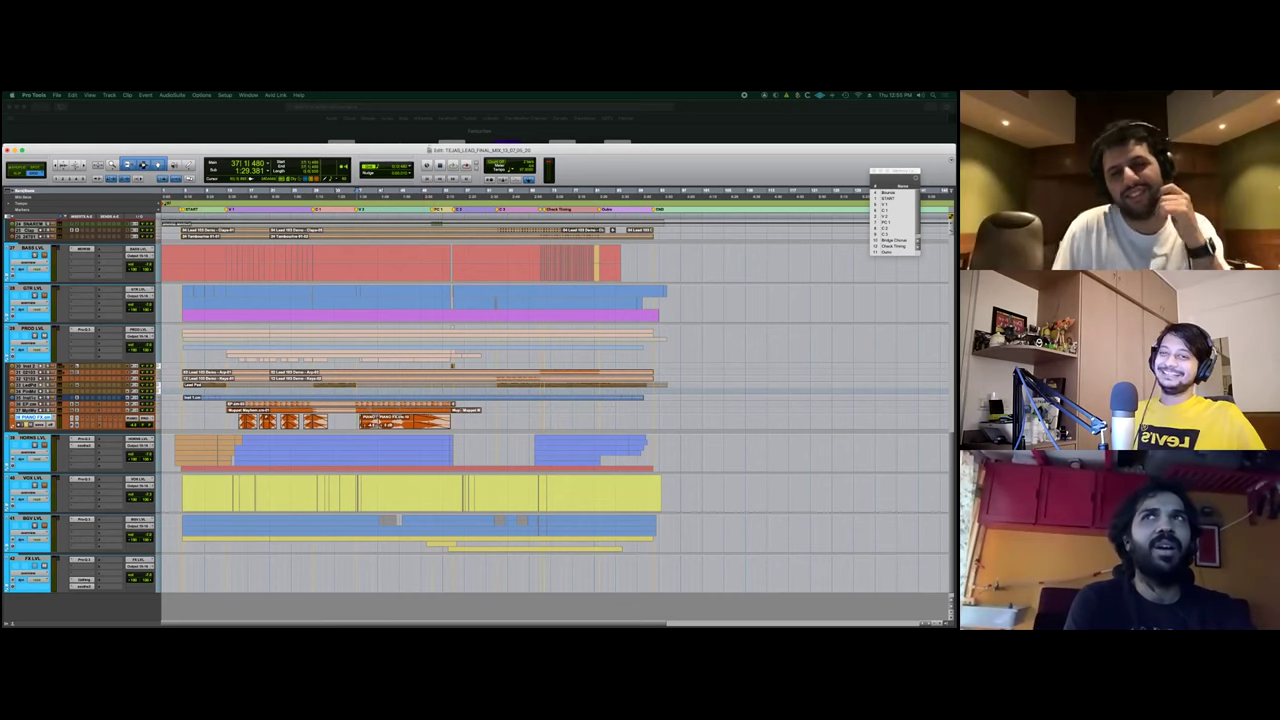
Place the playback position at 50|4|000 on the claps track and audition the pre-chorus into the second chorus.
left_click(432, 230)
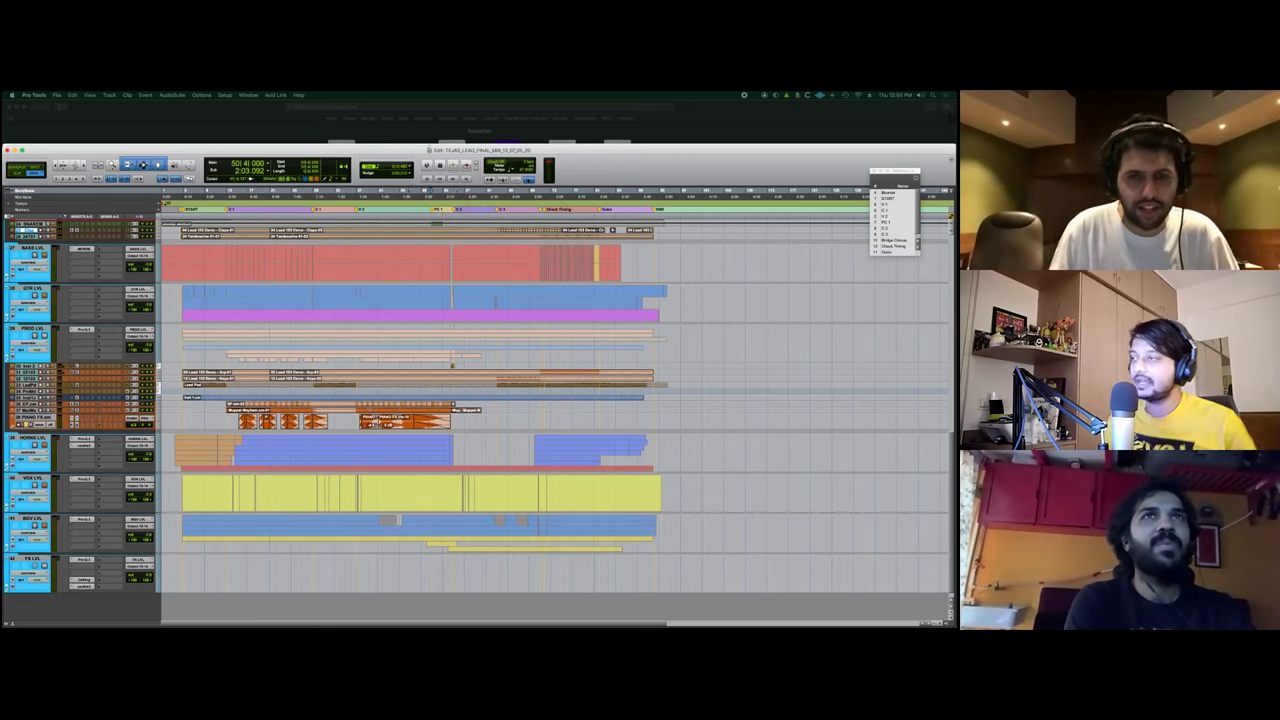
key("space")
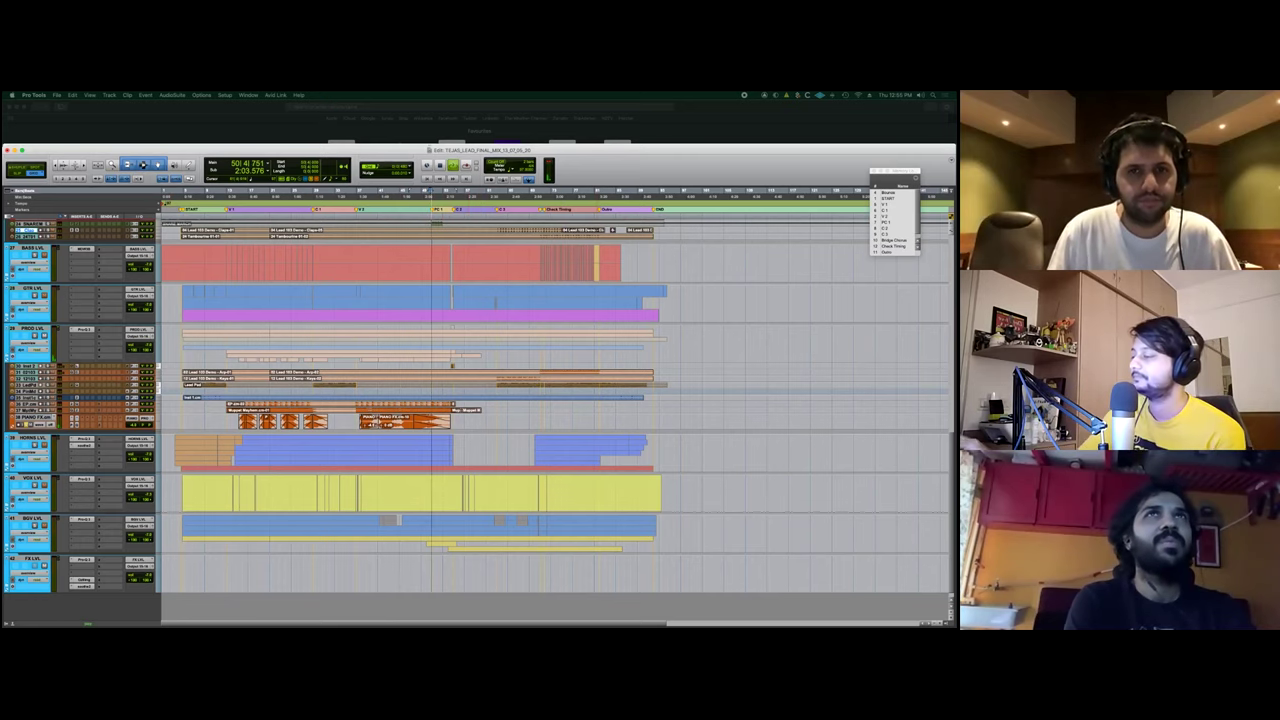
key("space")
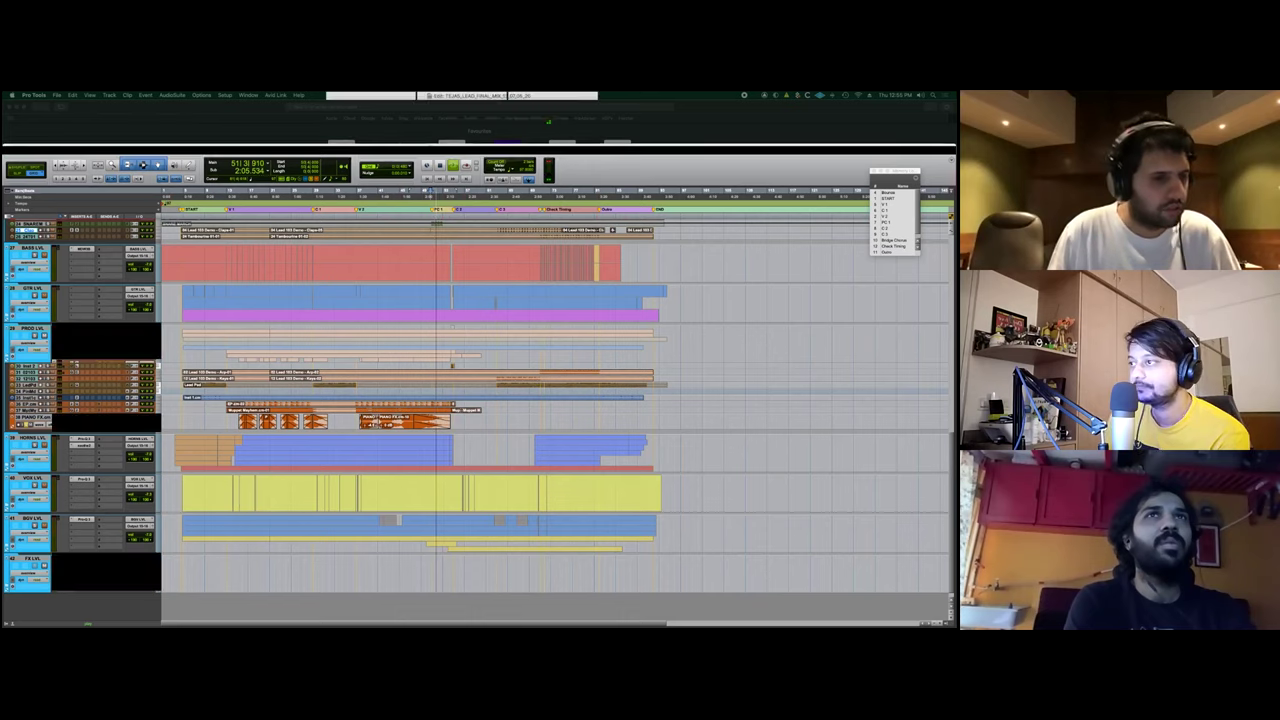
key("space")
scroll(550, 410, "up", 1)
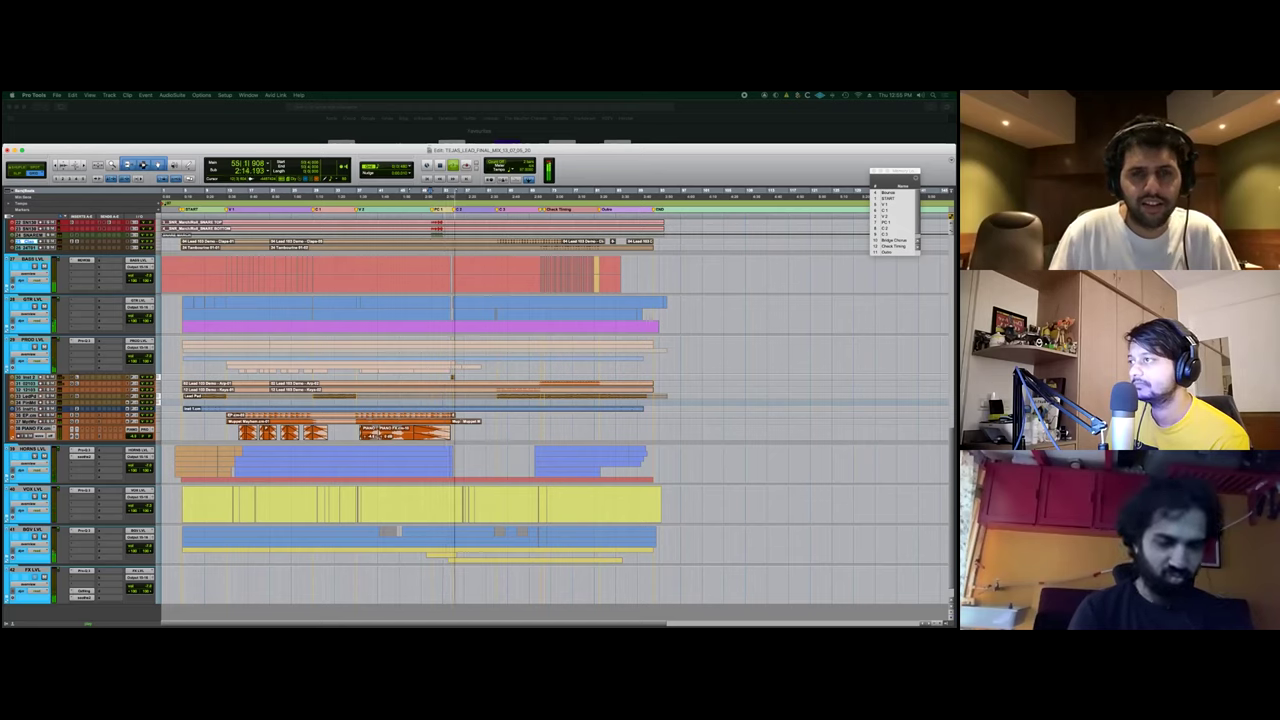
key("space")
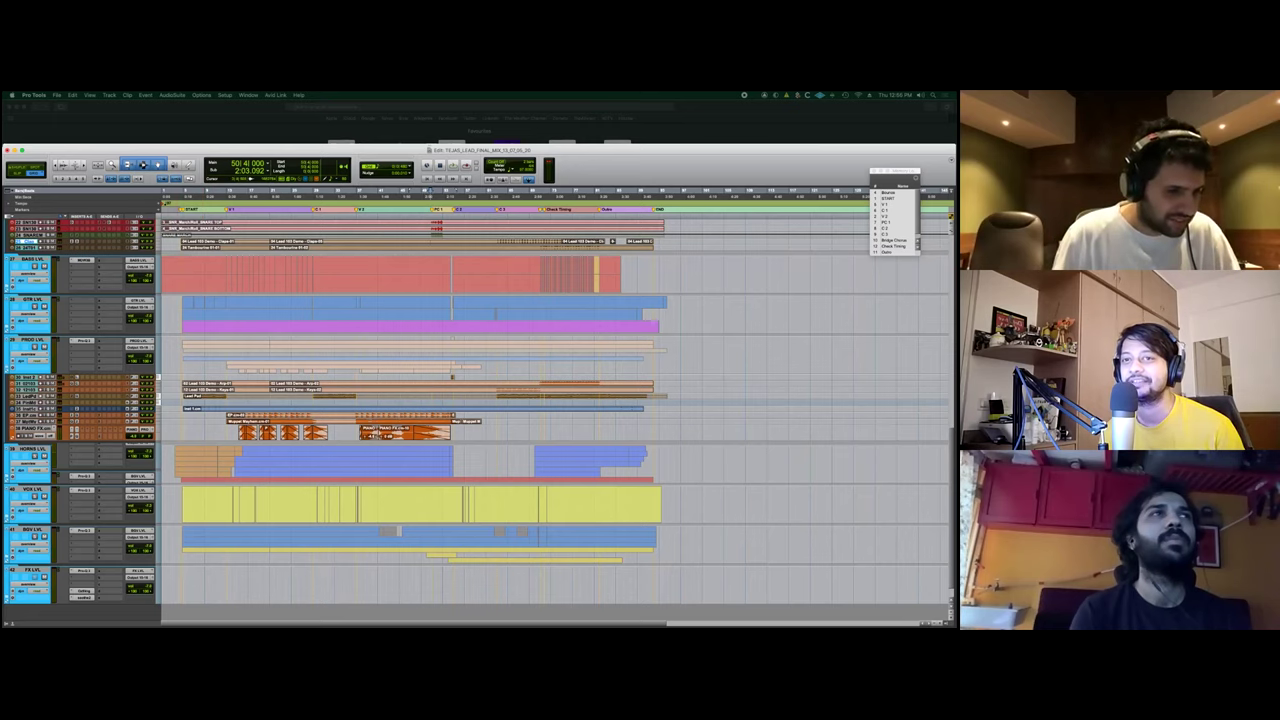
Expand the VOX LVL folder to view the lead vocal track, and collapse it again.
left_click(32, 490)
key("shift+f")
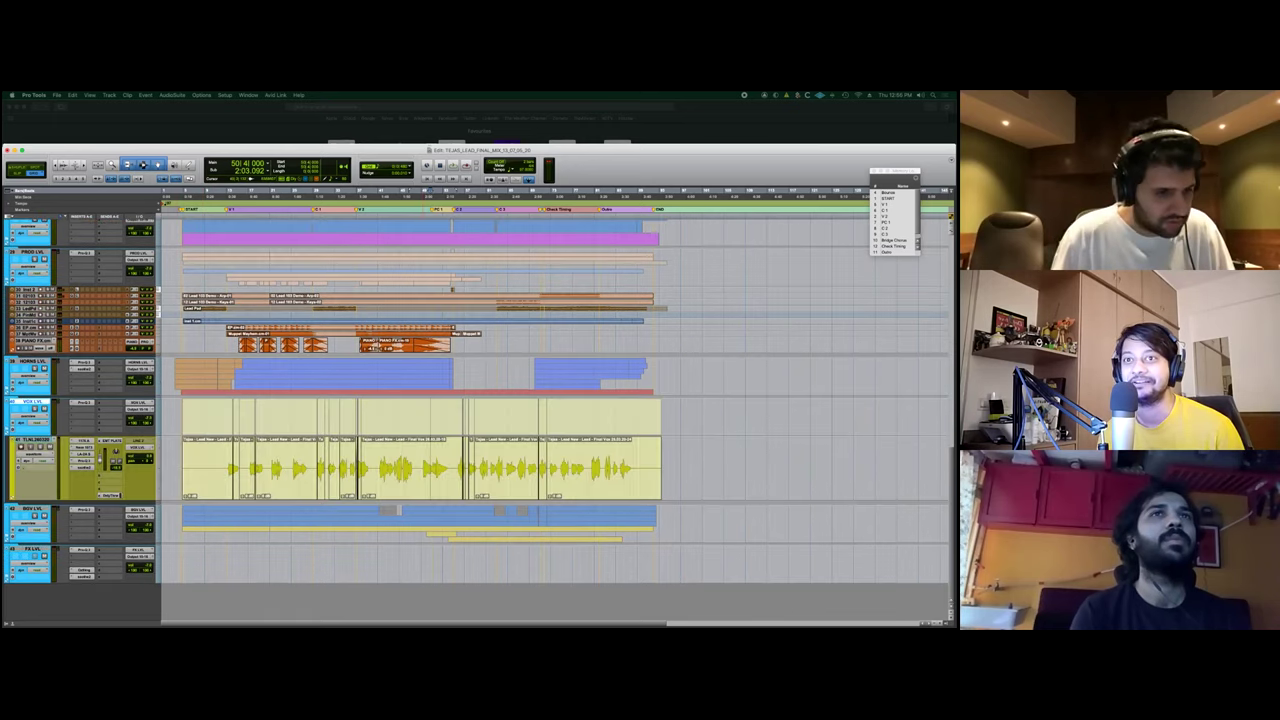
left_click(36, 440)
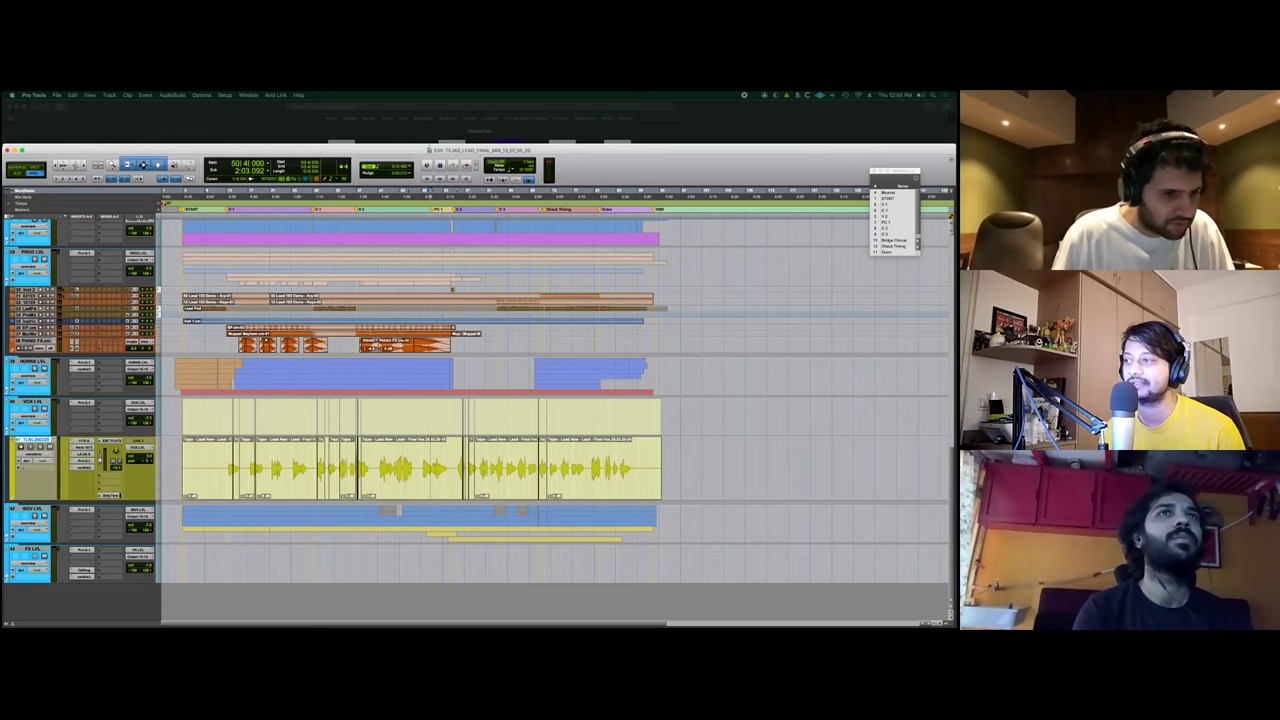
left_click(33, 402)
key("shift+f")
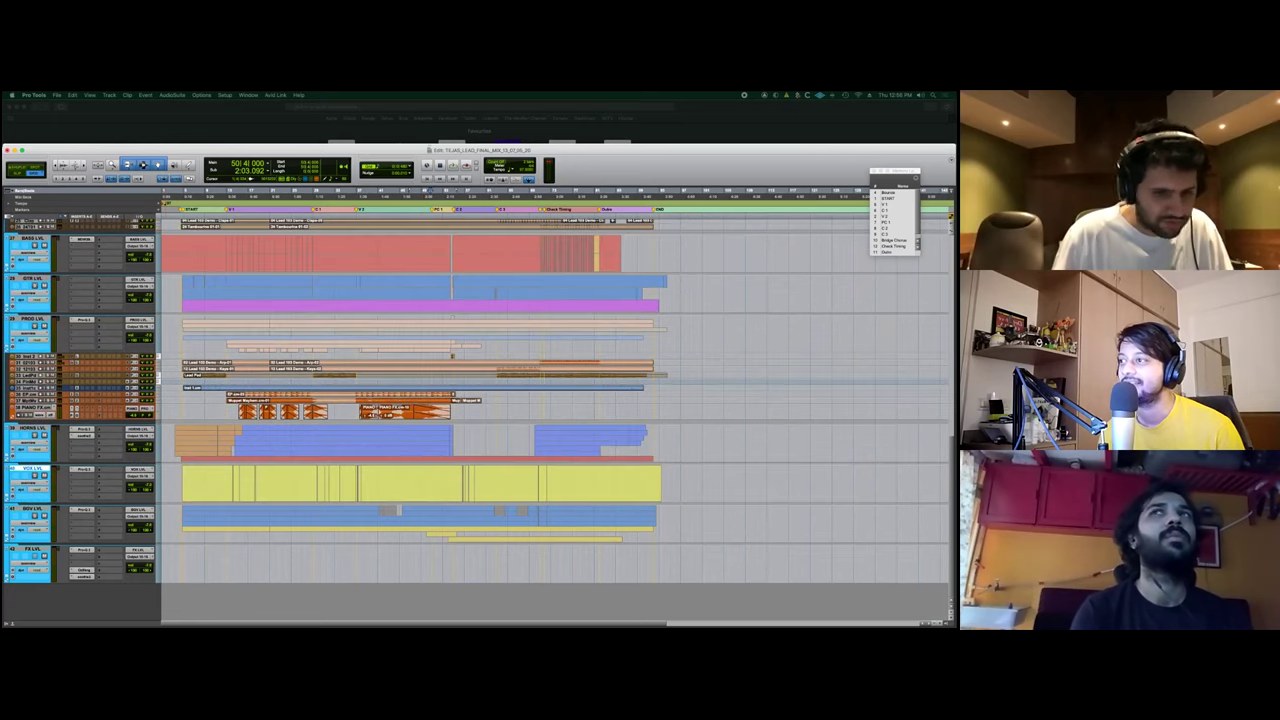
Expand the BGV LVL folder and enlarge all of its backing vocal tracks to show their waveforms.
key("semicolon")
key("shift+f")
key("semicolon")
key("ctrl+Up")
key("ctrl+Up")
key("ctrl+Up")
key("ctrl+Up")
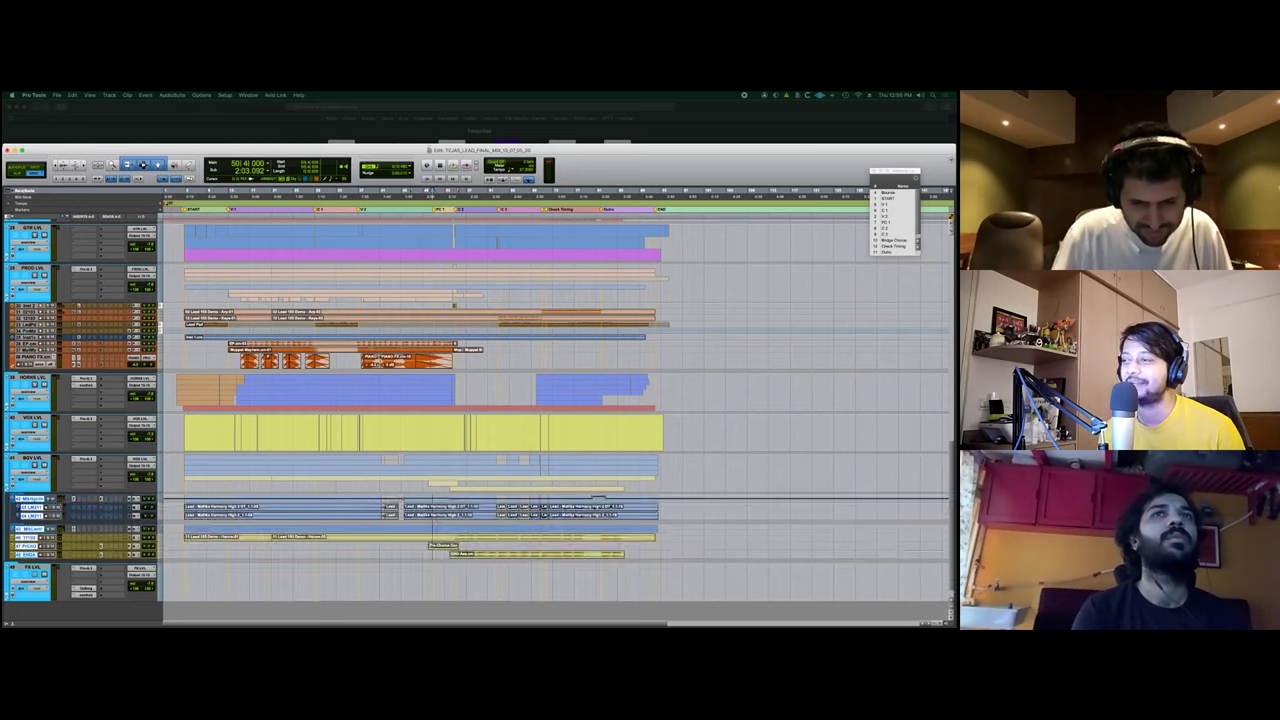
scroll(555, 420, "down", 3)
scroll(556, 420, "down", 4)
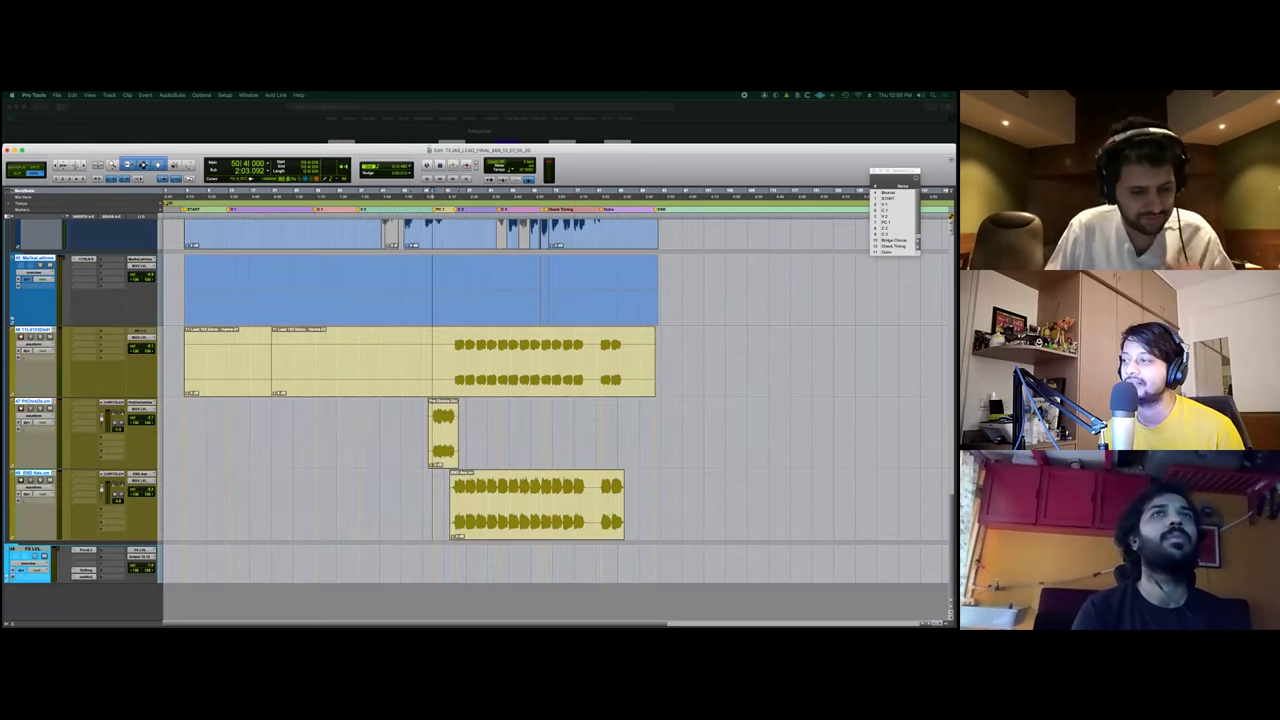
Trim the start of the clip on the last BGV LVL track to the second chorus downbeat at 55|1|000.
key("t")
key("t")
scroll(556, 400, "right", 4)
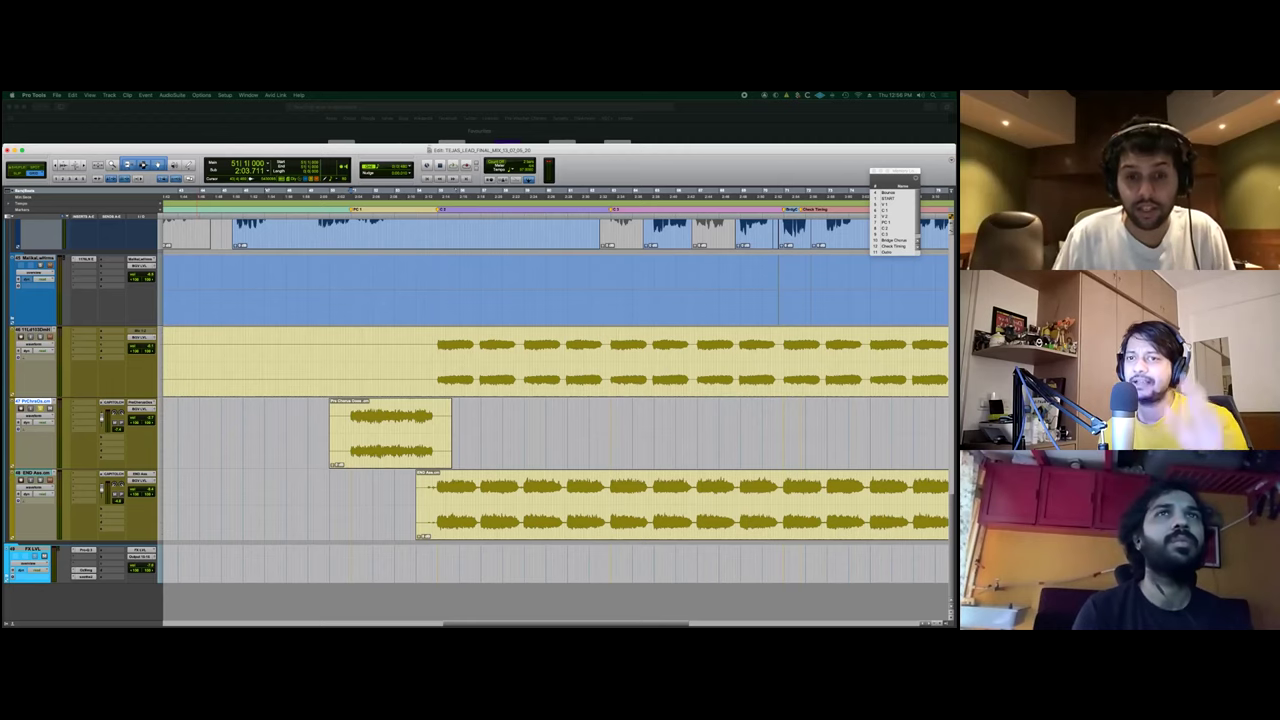
left_click(436, 490)
key("a")
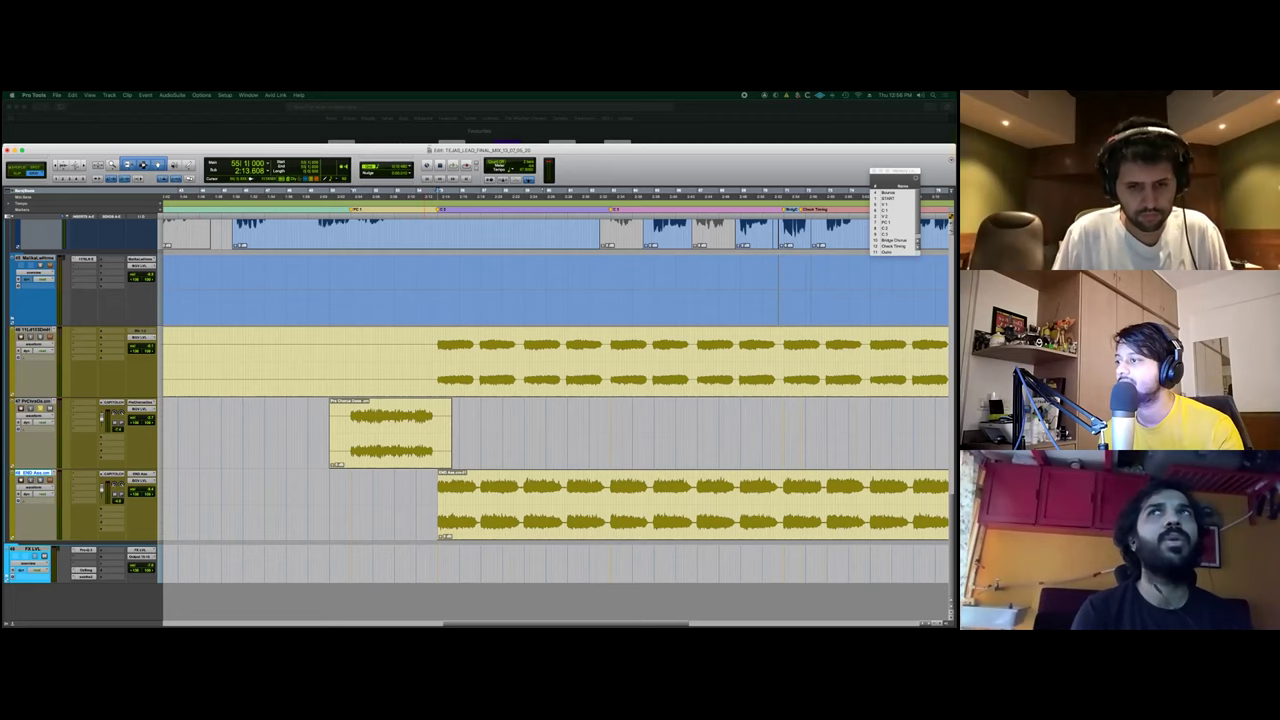
Undo the last start trim of the clip on the bottom BGV LVL track.
left_click(445, 508)
key("super+z")
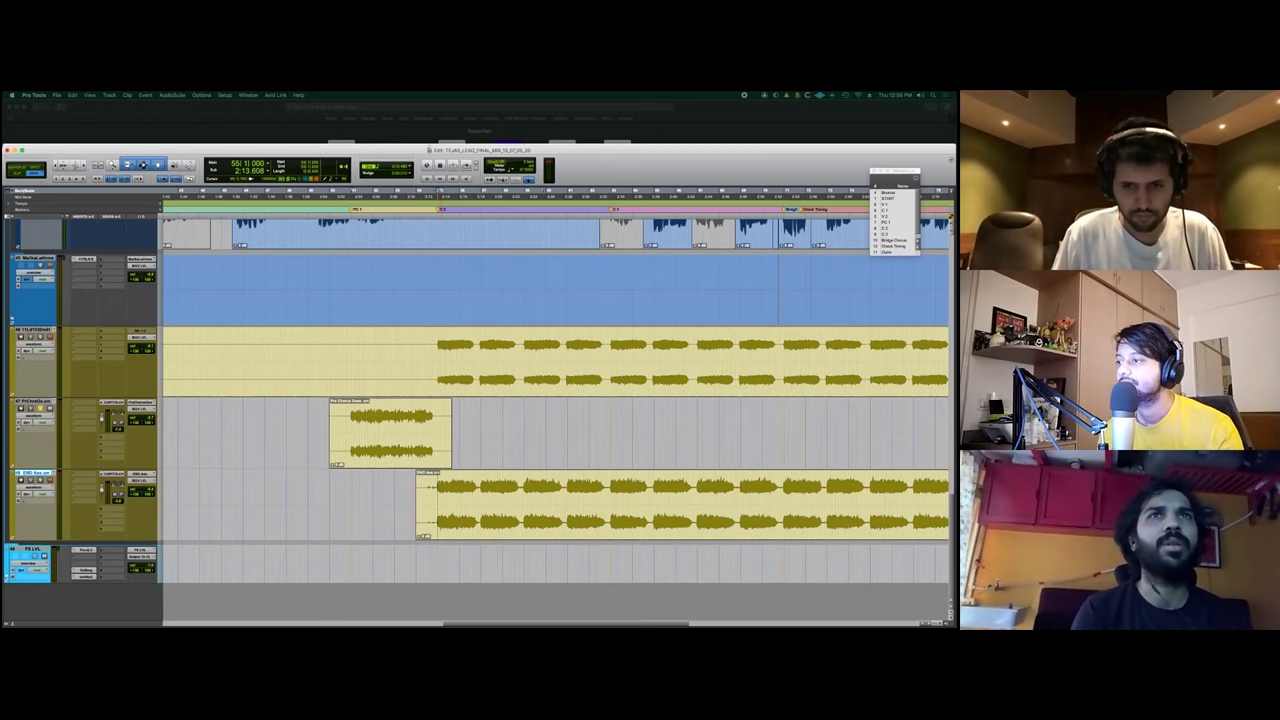
scroll(445, 505, "left", 2)
scroll(445, 505, "right", 10)
scroll(445, 505, "left", 8)
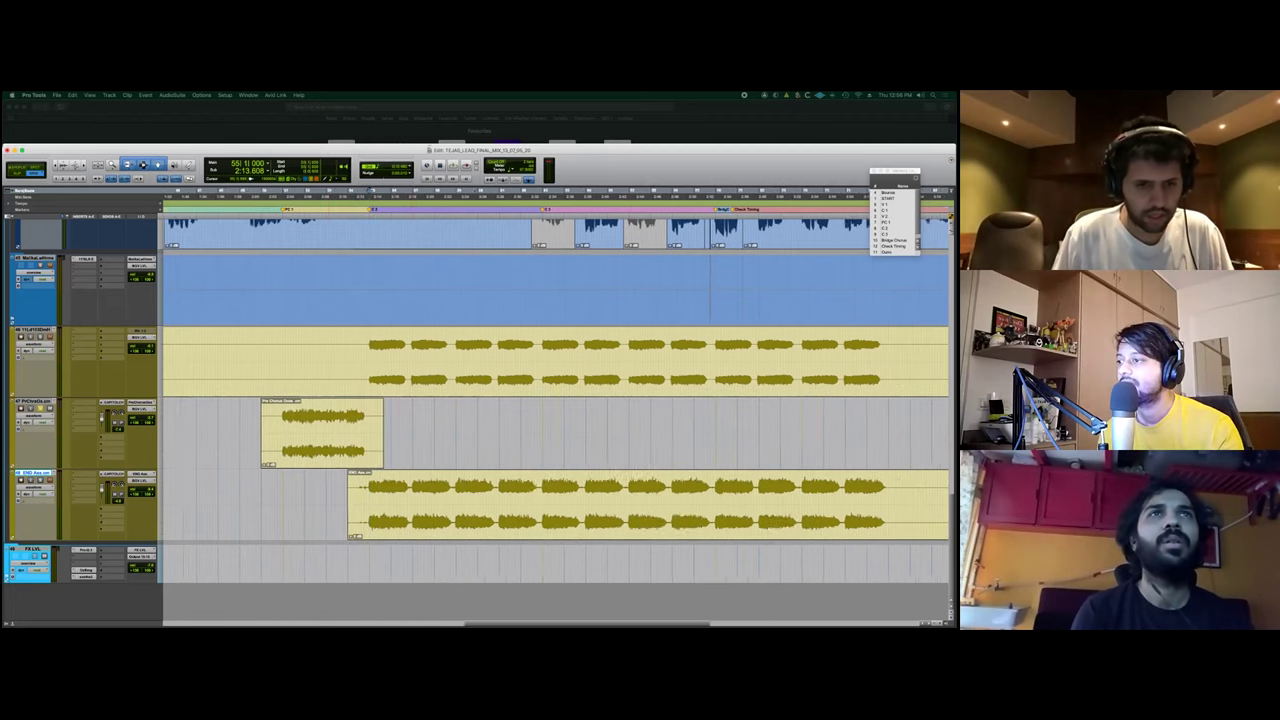
Place the playback position at 51|1|000 on the pre-chorus backing vocal track and audition the passage twice, continuing into the second chorus.
left_click(341, 424)
key("space")
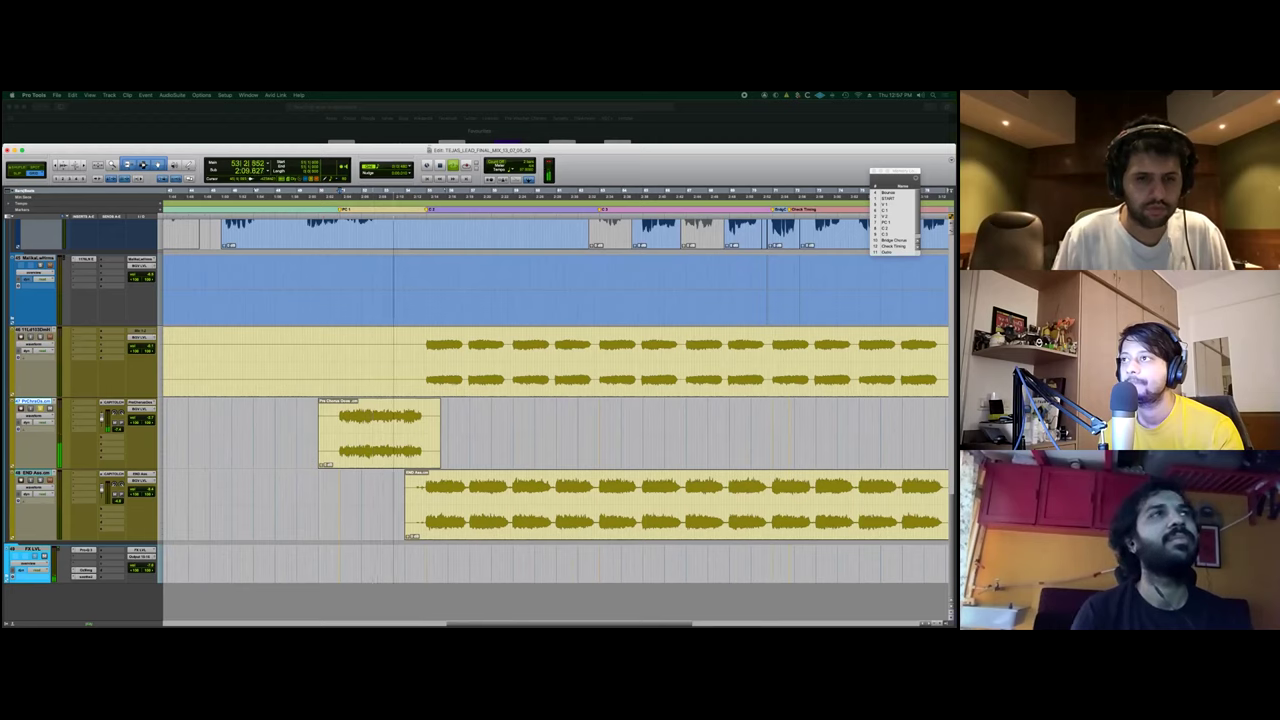
key("space")
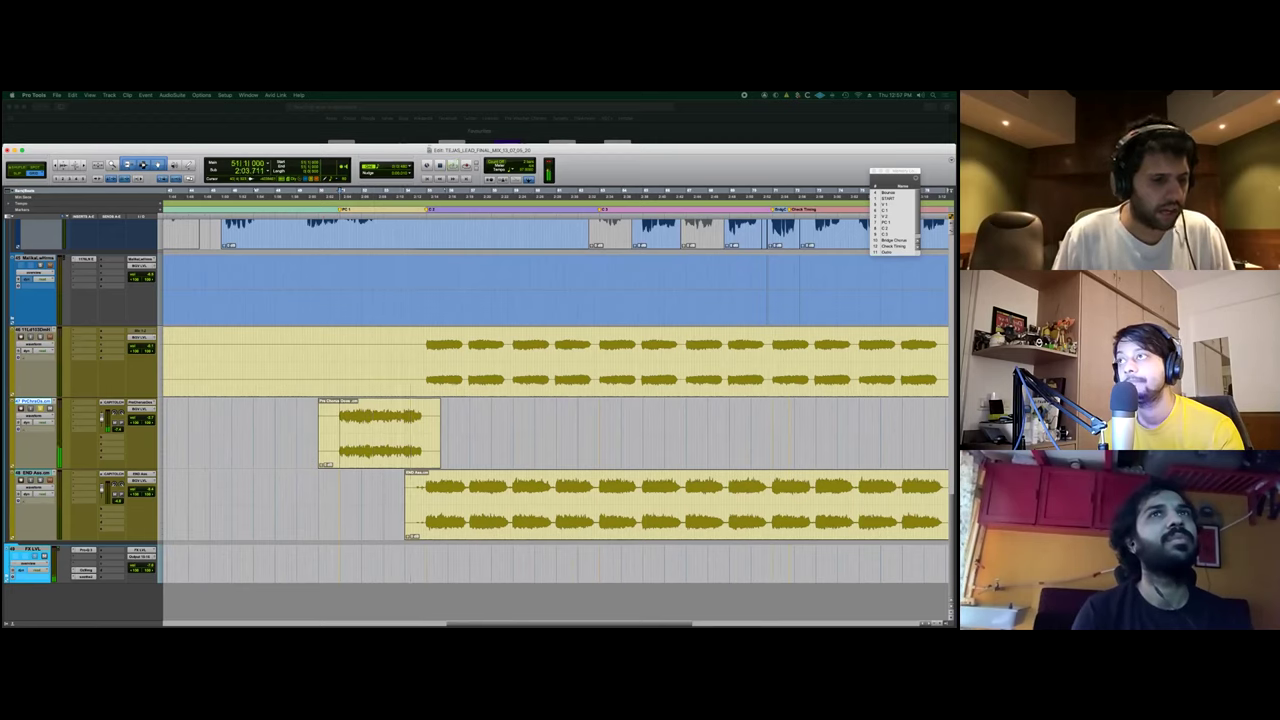
scroll(555, 420, "down", 3)
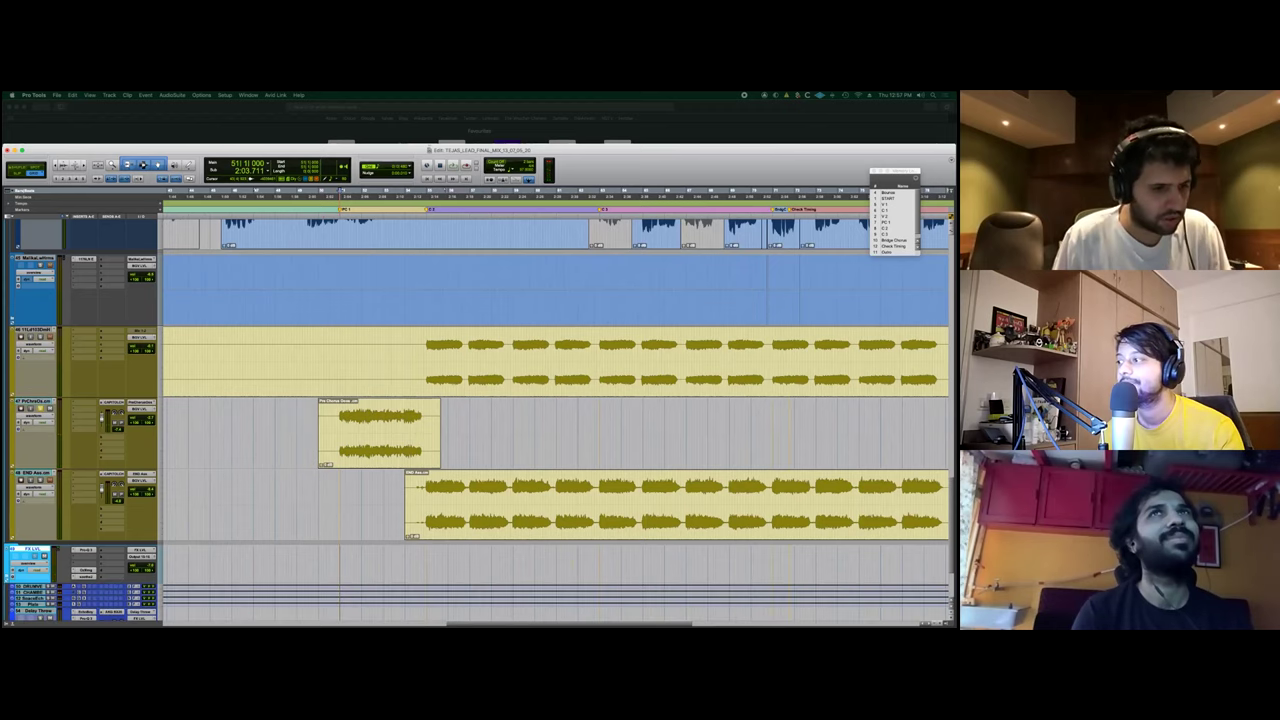
key("space")
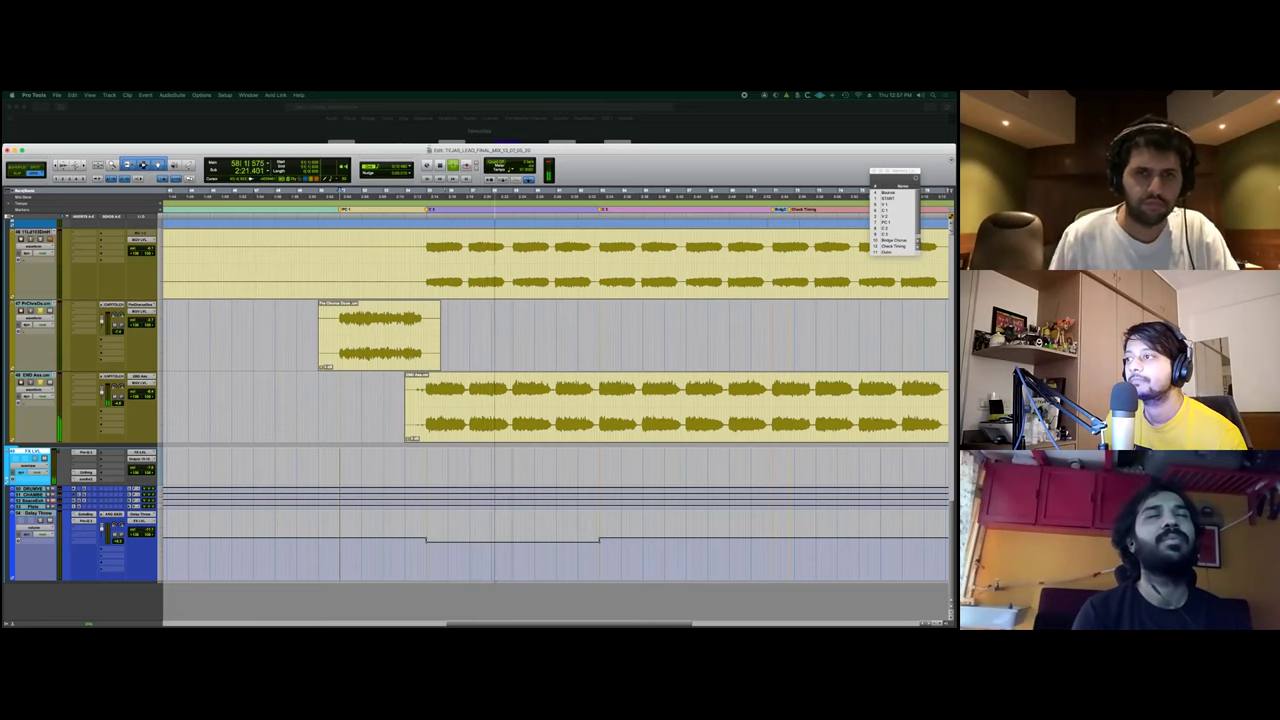
key("space")
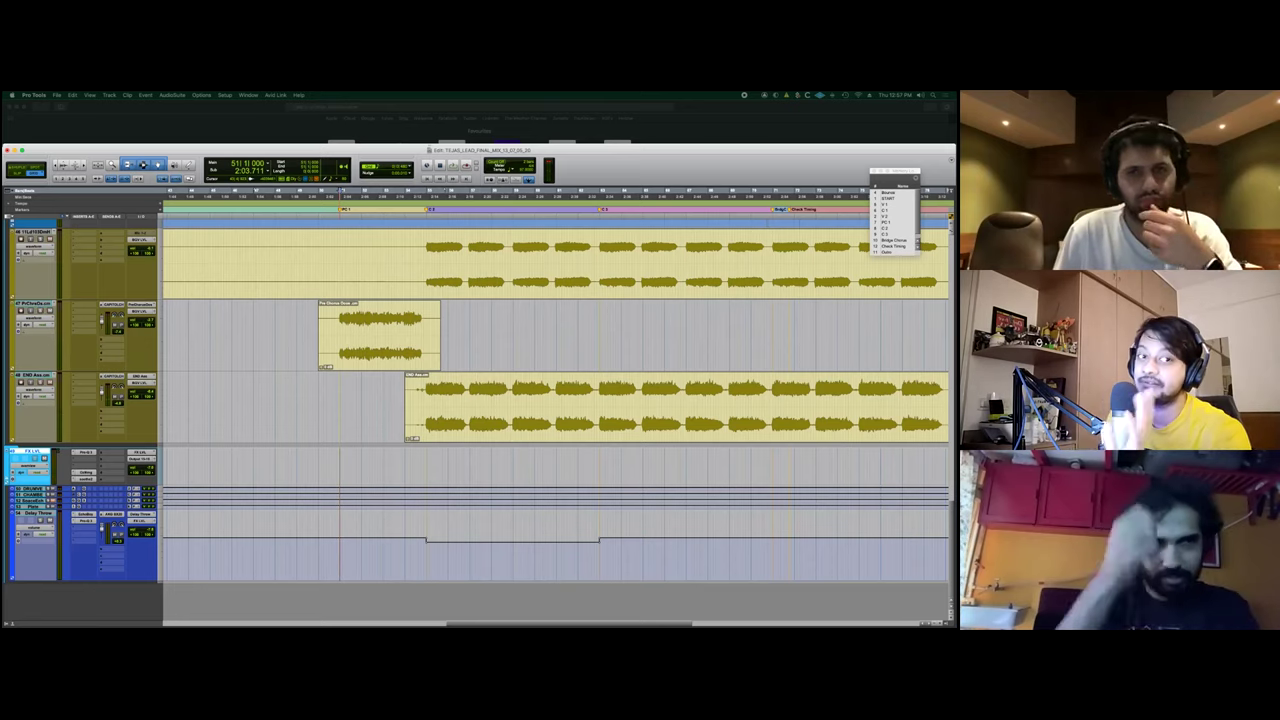
Select the last BGV LVL track and examine the backing vocal clips across the whole song timeline.
scroll(519, 400, "right", 2)
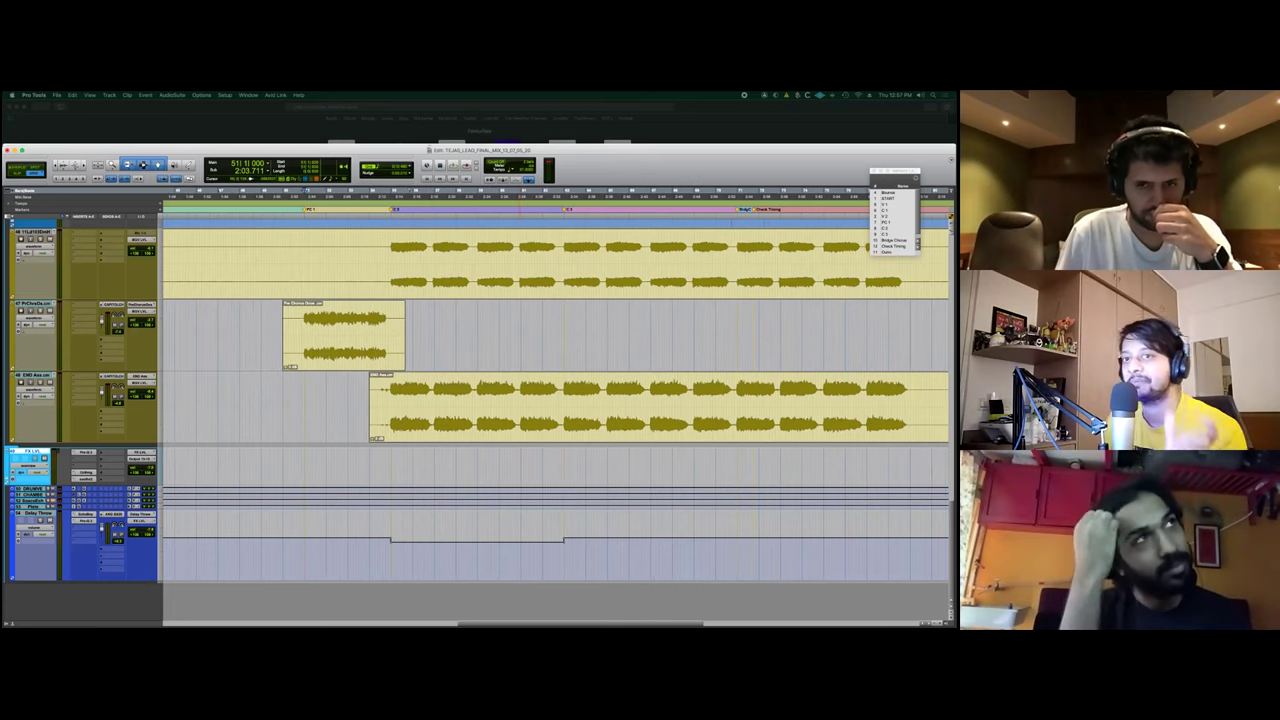
scroll(555, 380, "right", 10)
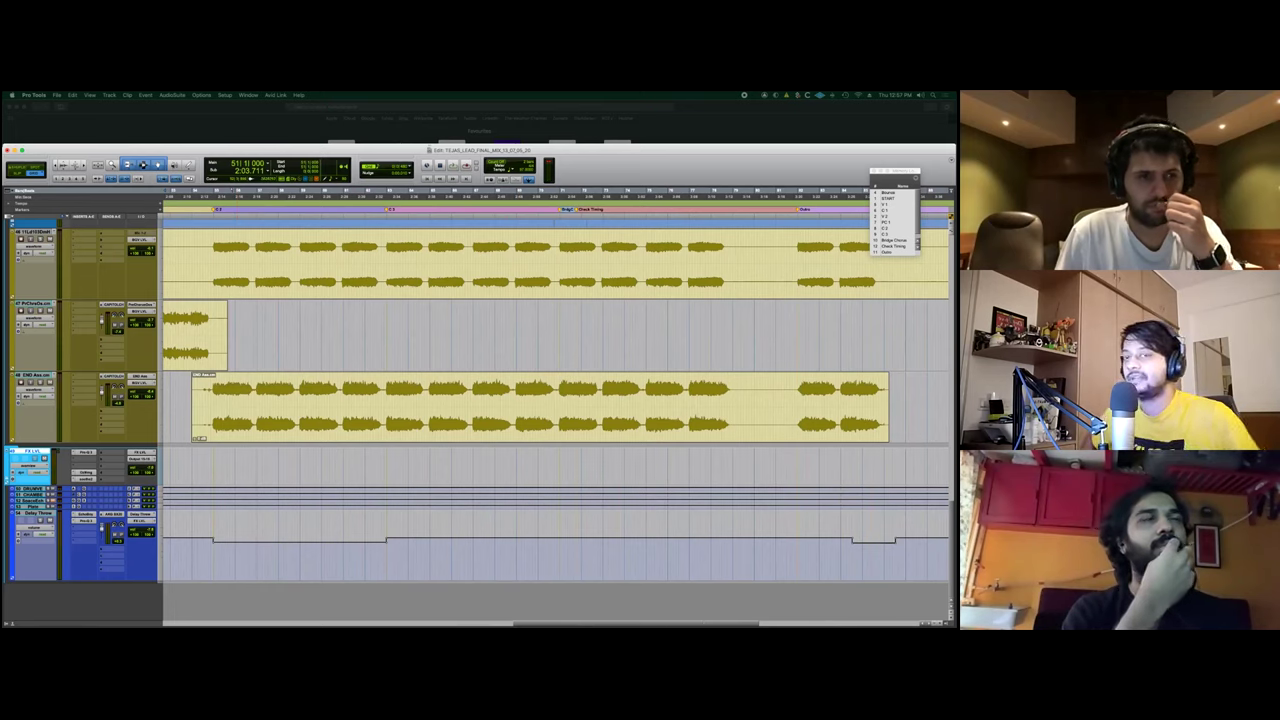
left_click(35, 375)
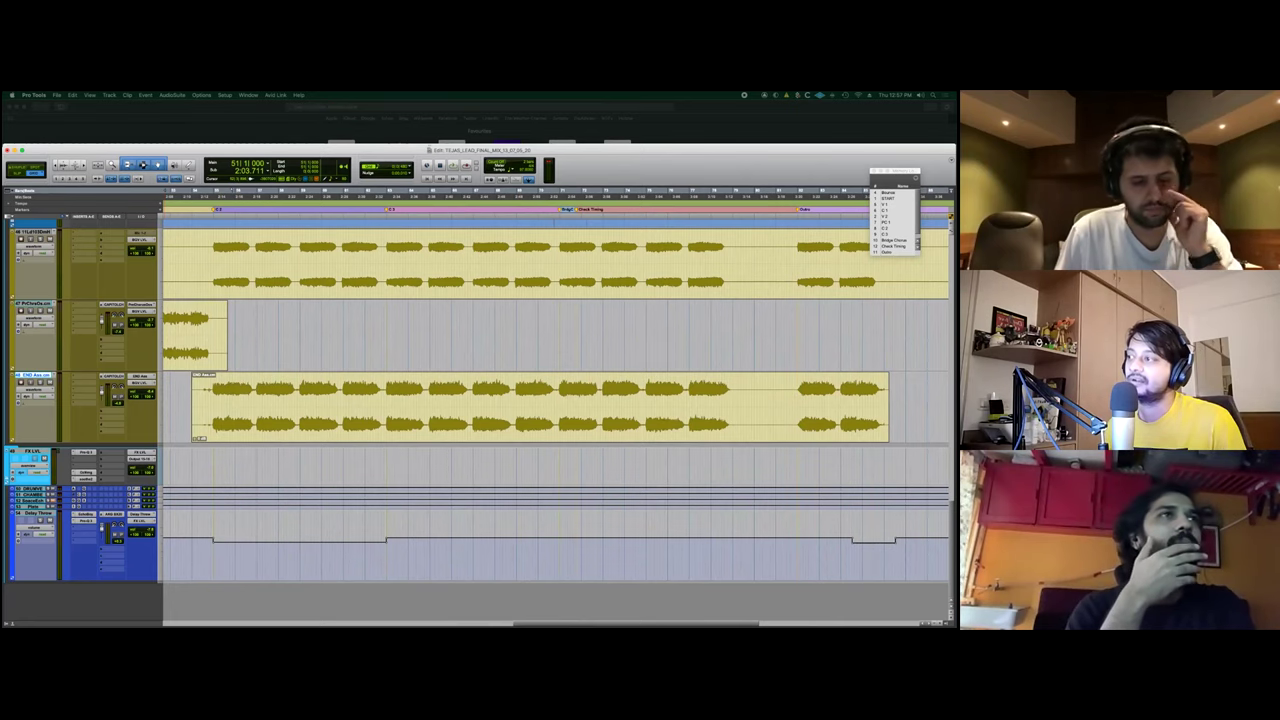
key("r")
key("r")
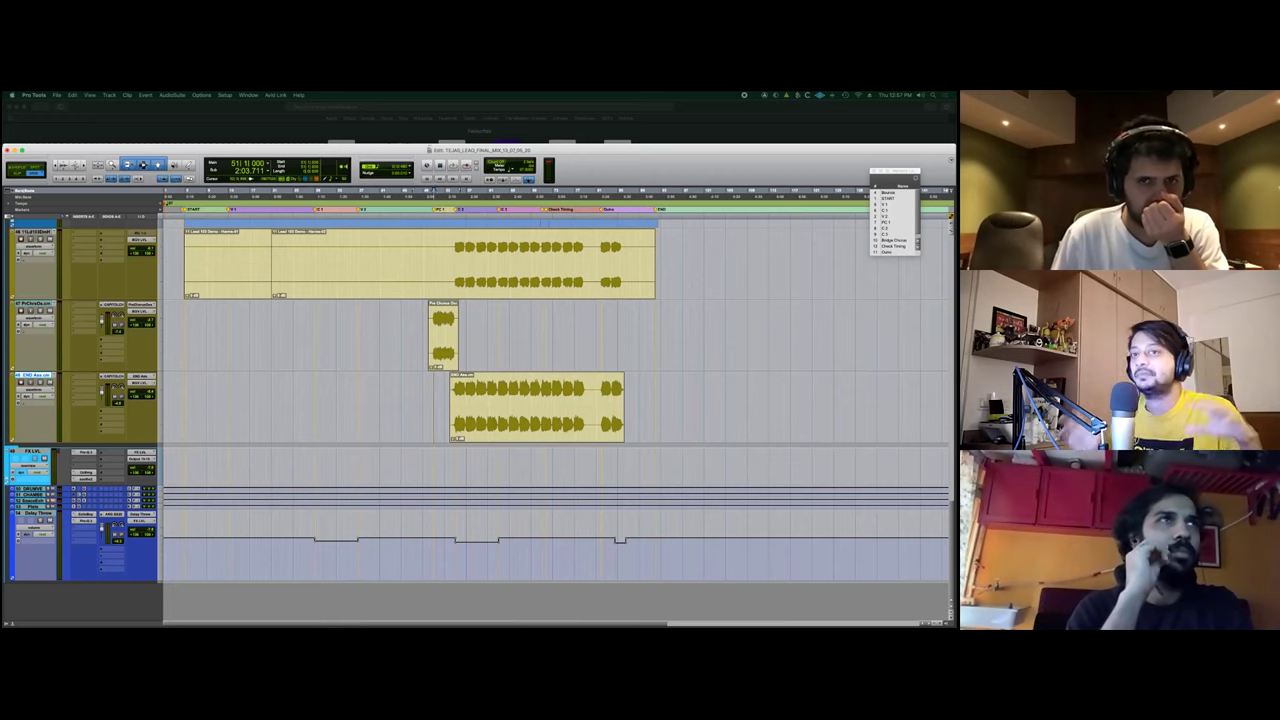
scroll(556, 400, "up", 8)
scroll(556, 400, "up", 1)
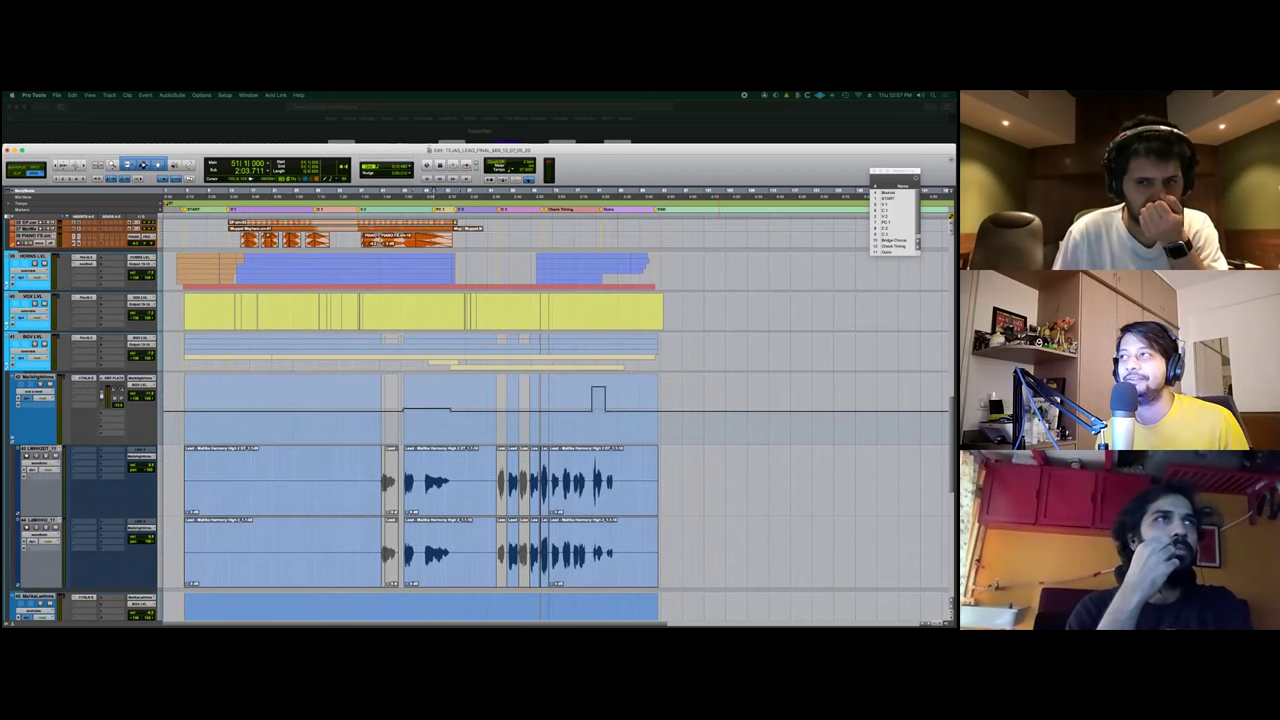
scroll(555, 420, "down", 10)
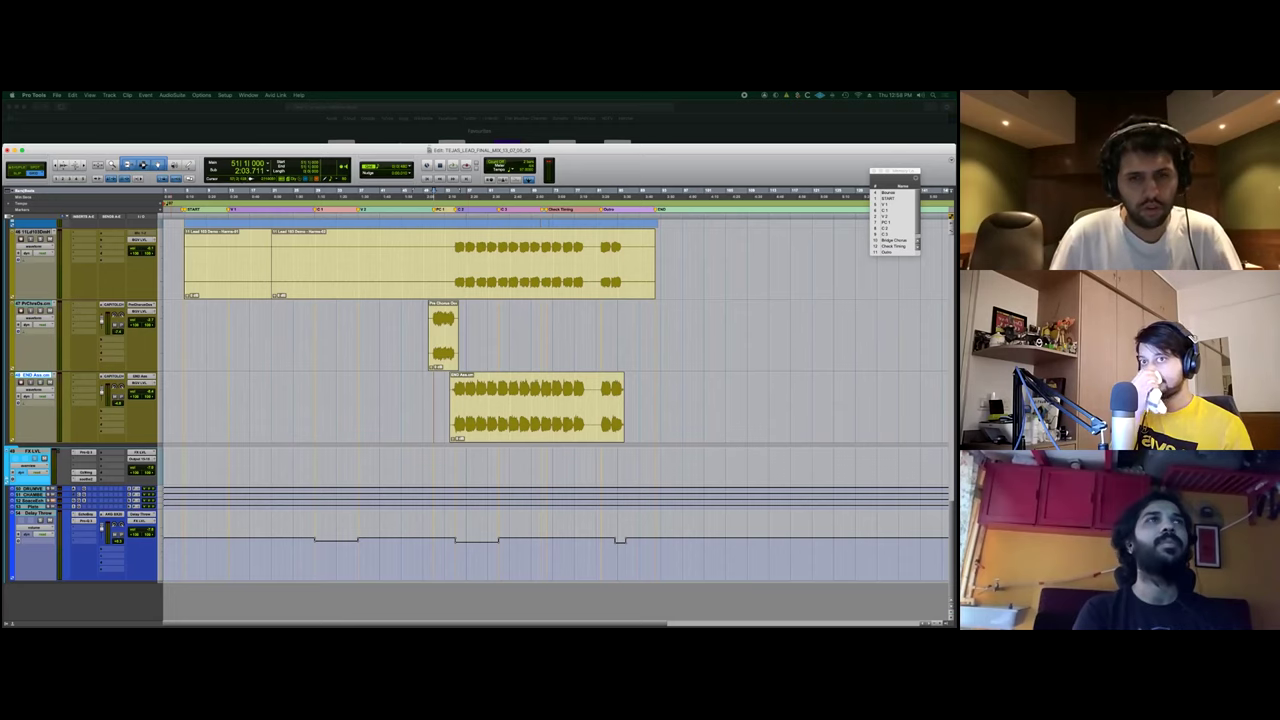
scroll(555, 420, "up", 5)
scroll(555, 420, "down", 8)
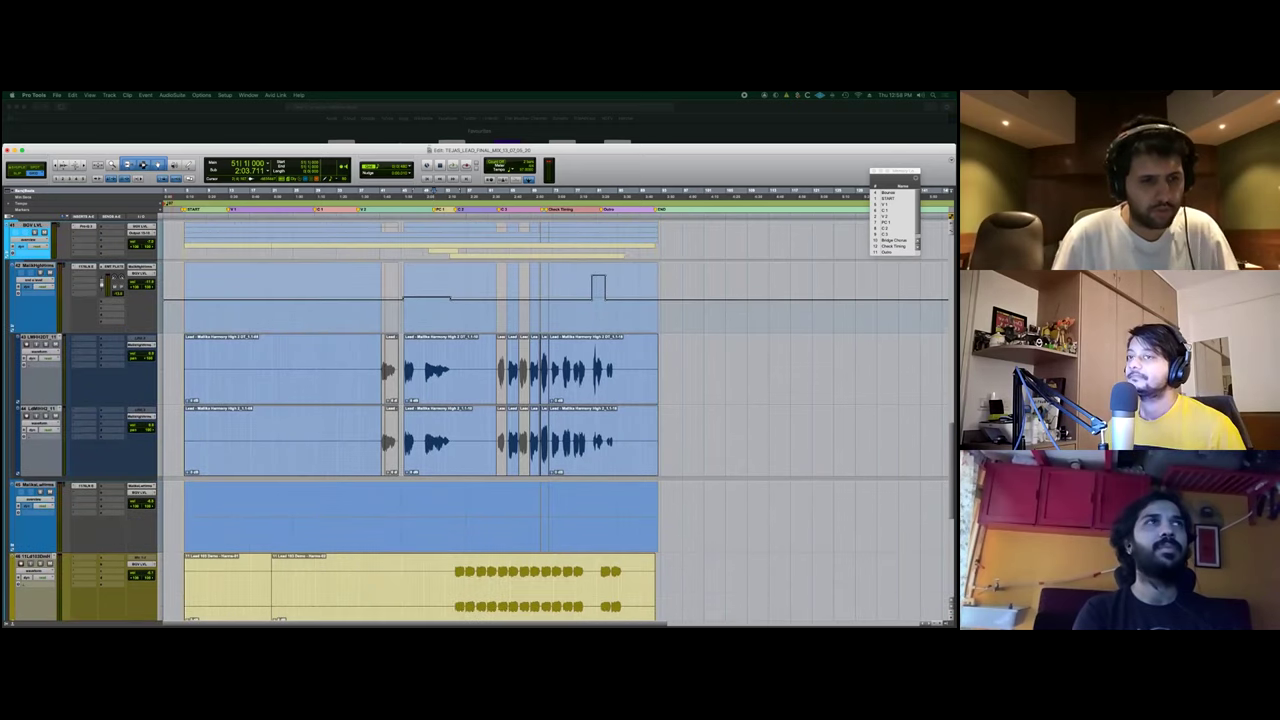
scroll(555, 420, "down", 4)
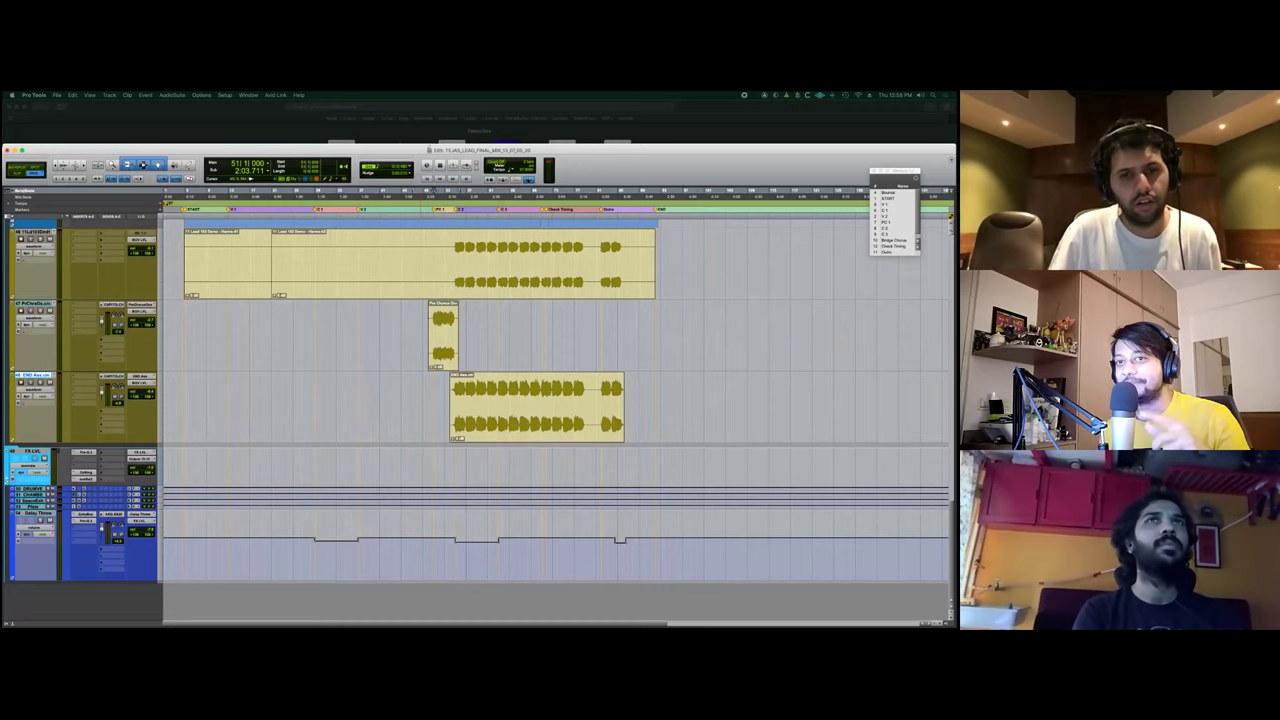
Trim the start of the pre-chorus backing vocal clip to 50|3|480.
left_click_drag(429, 338, 436, 338)
scroll(436, 338, "up", 10)
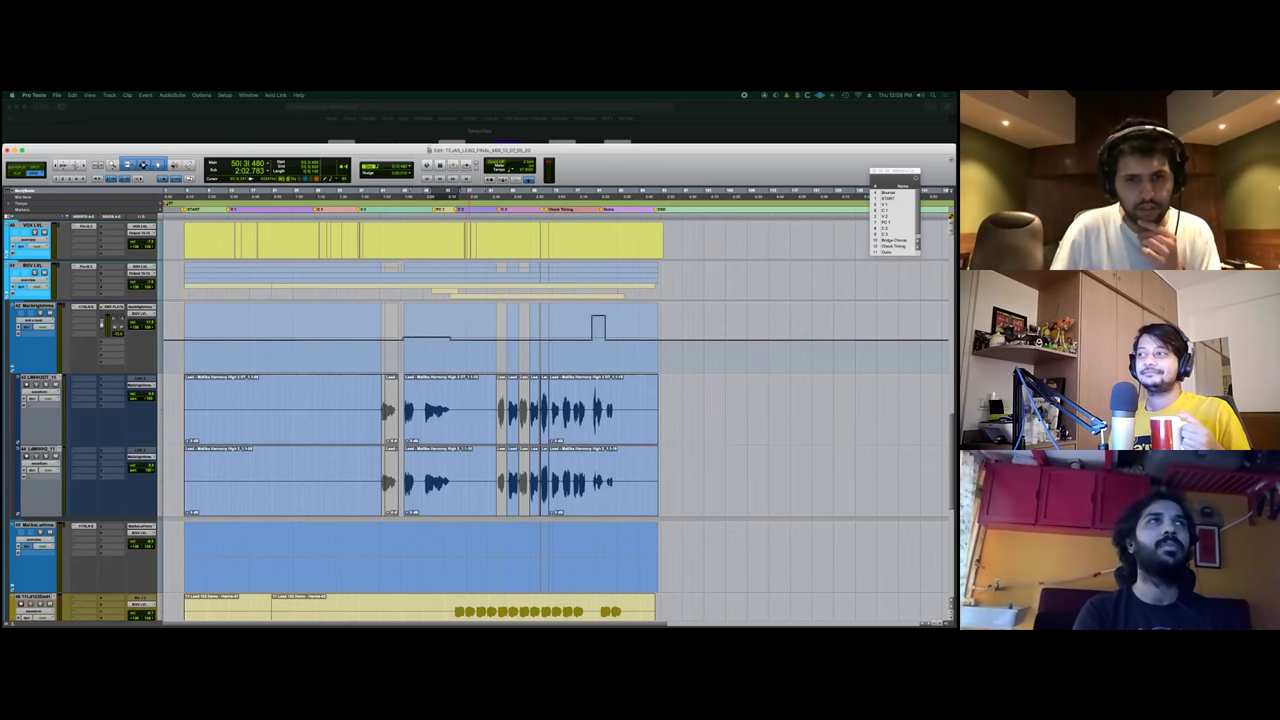
Select the two demo arp tracks in the PROD LVL folder, enlarge them to view their waveforms, and shrink them again.
scroll(479, 420, "up", 3)
scroll(479, 420, "up", 5)
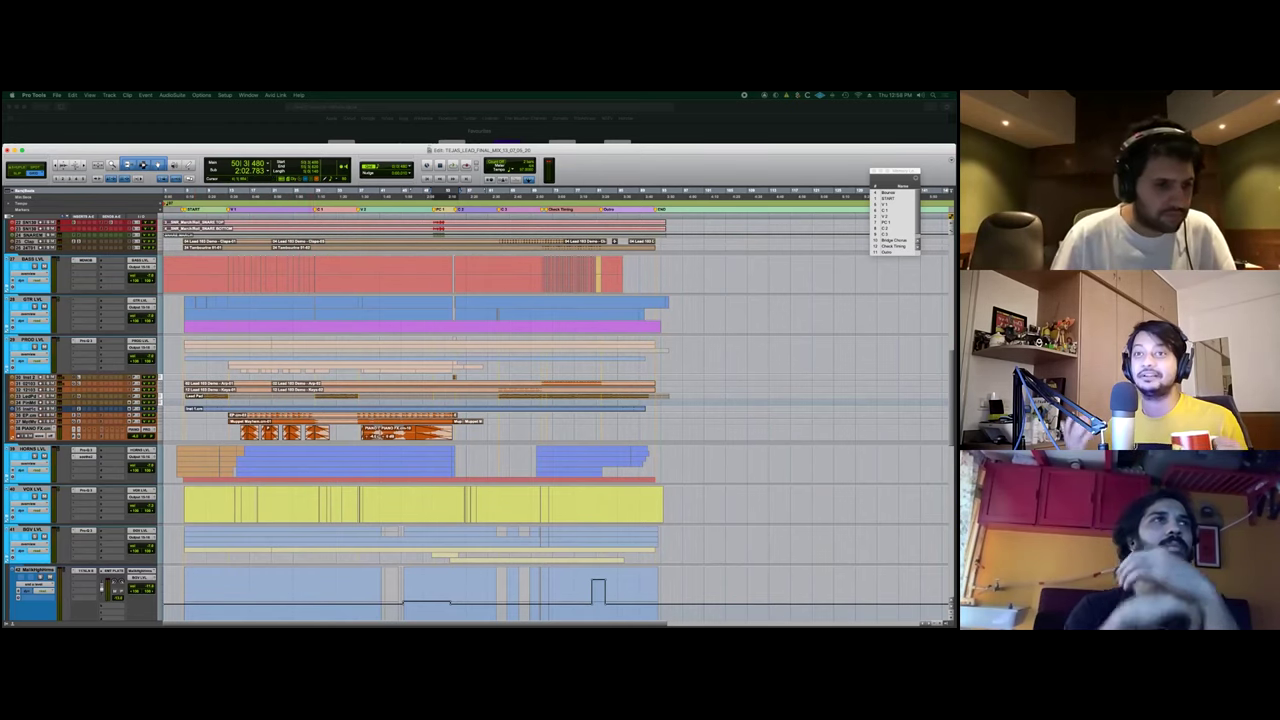
key("shift+;")
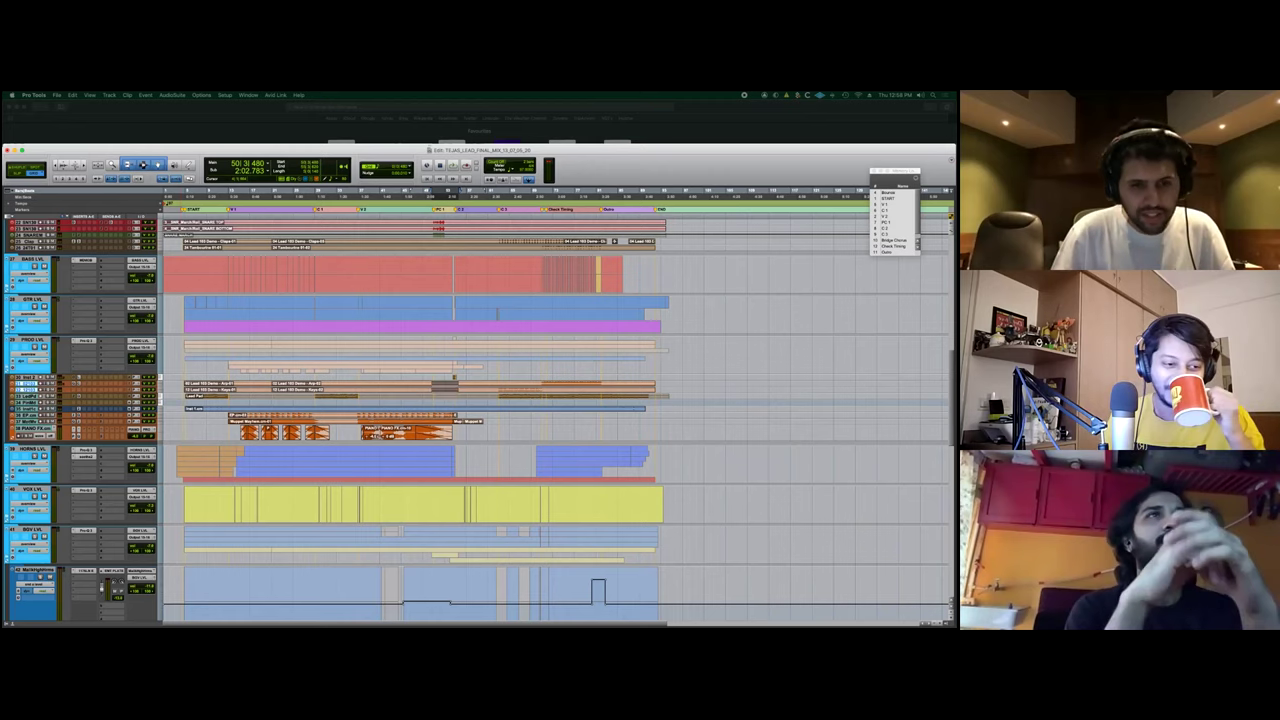
key("ctrl+Up")
key("ctrl+Up")
key("ctrl+Up")
key("ctrl+Down")
key("ctrl+Down")
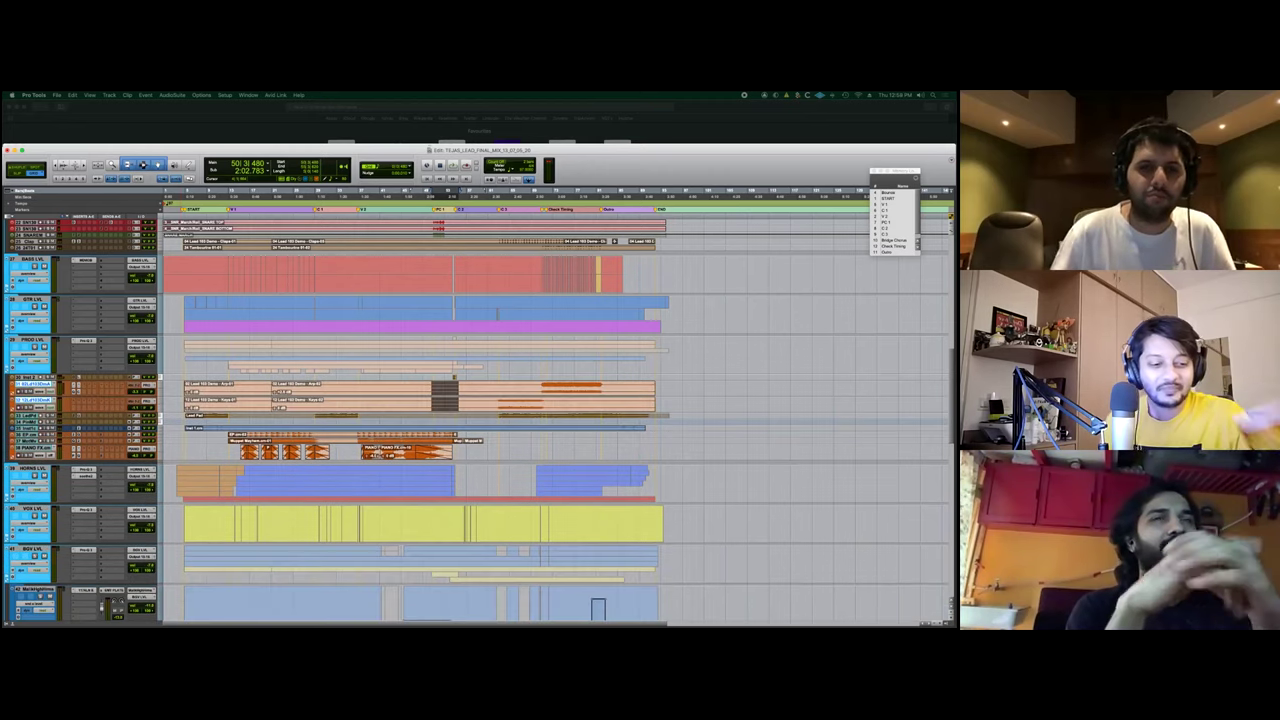
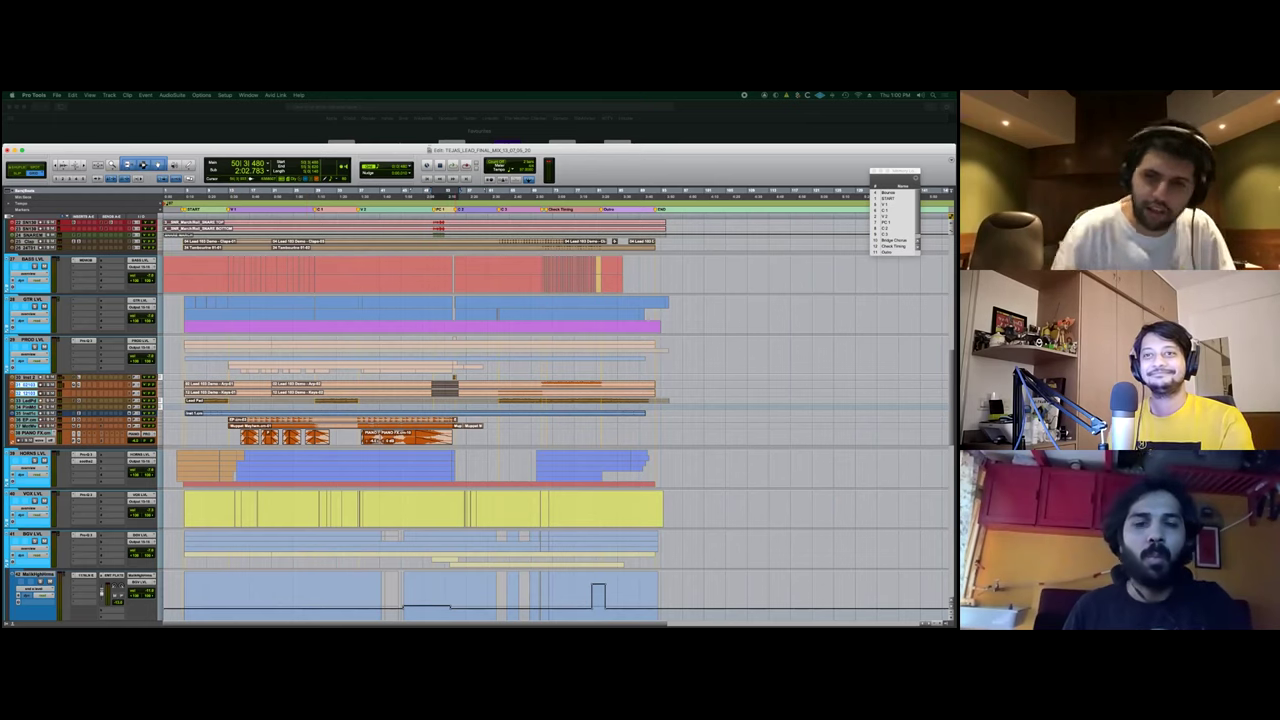
Play the song from the second chorus at 55|1|000 and review the lead and backing vocal tracks with the VOX LVL folder expanded.
left_click(456, 508)
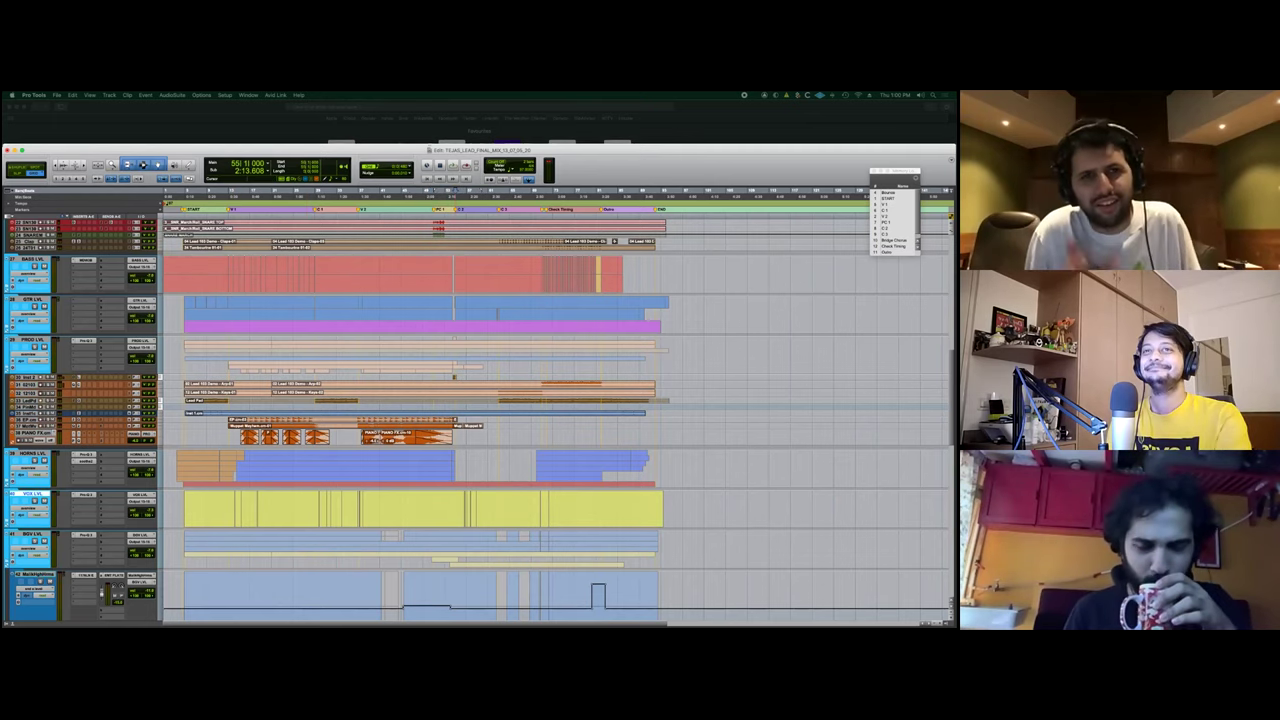
key("space")
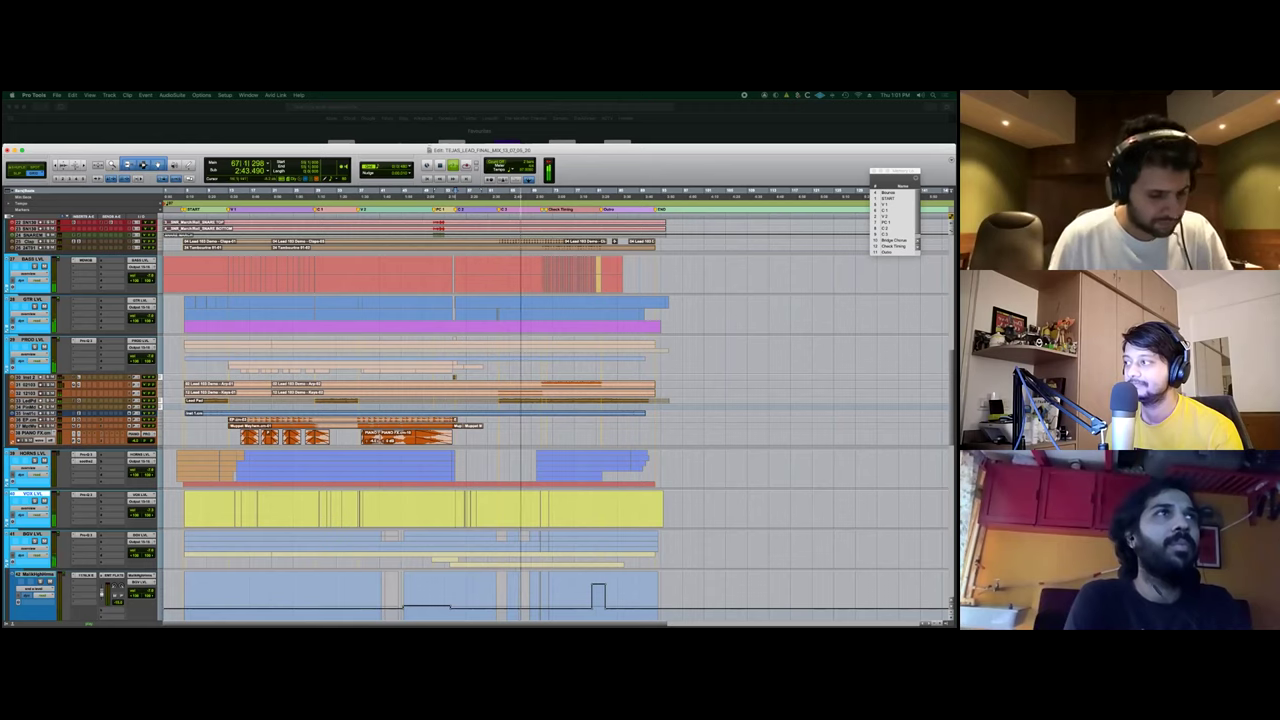
scroll(478, 420, "down", 4)
scroll(478, 420, "down", 10)
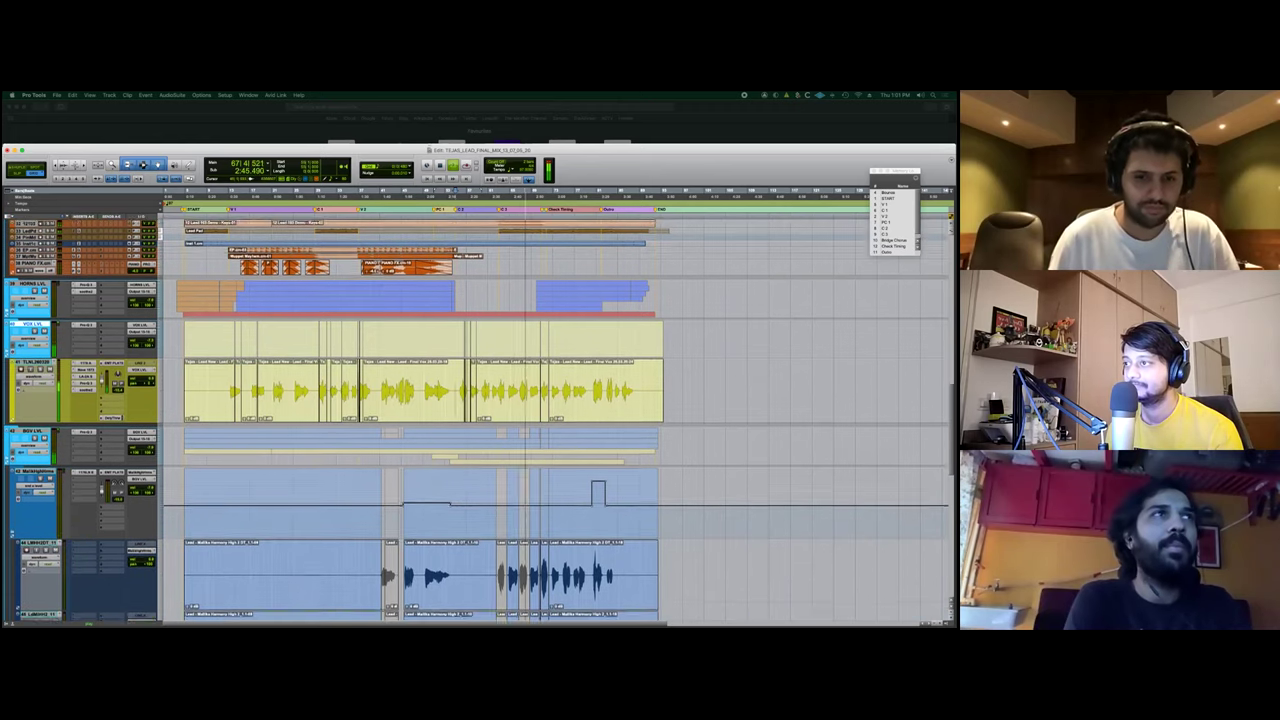
scroll(478, 420, "up", 10)
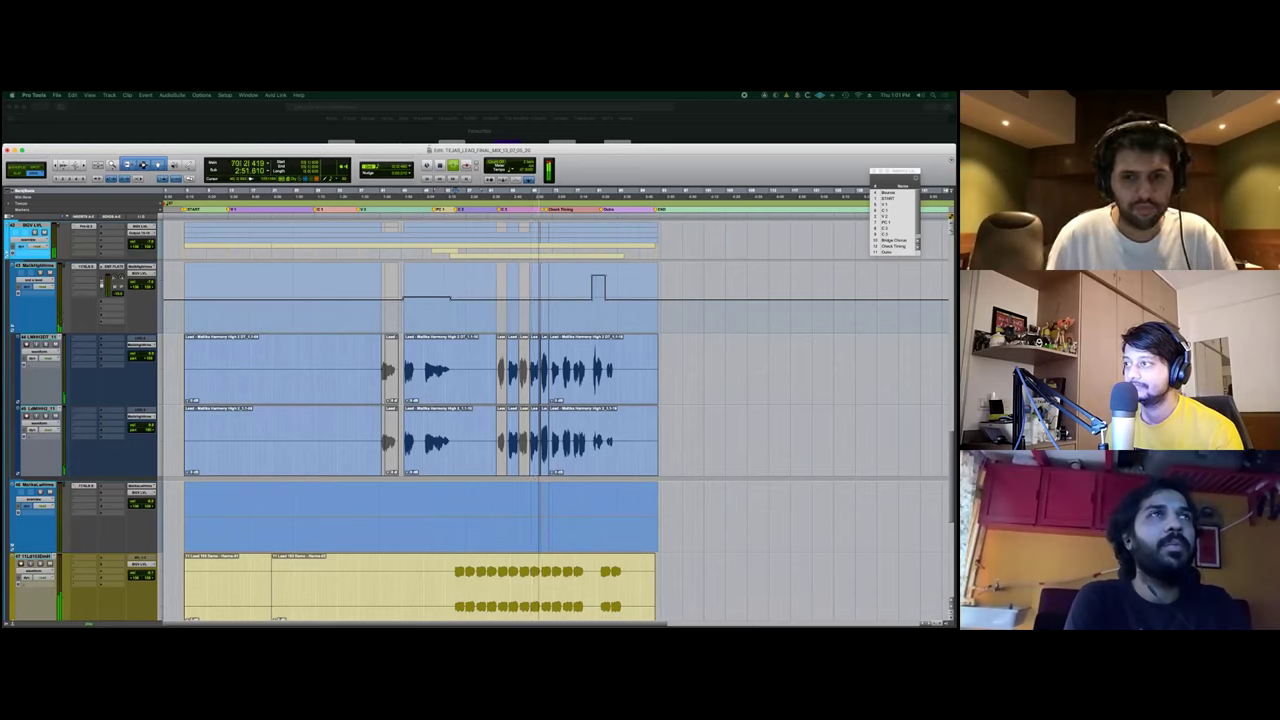
scroll(555, 420, "right", 2)
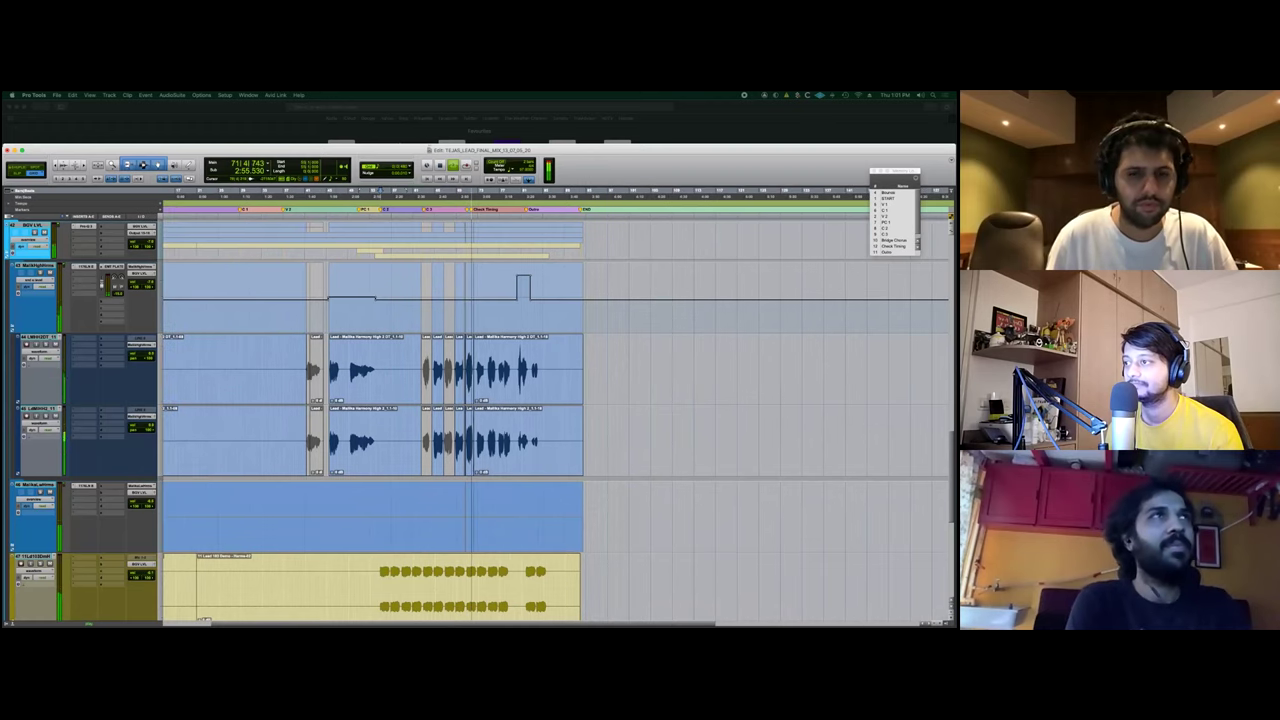
scroll(556, 420, "down", 3)
scroll(479, 420, "up", 8)
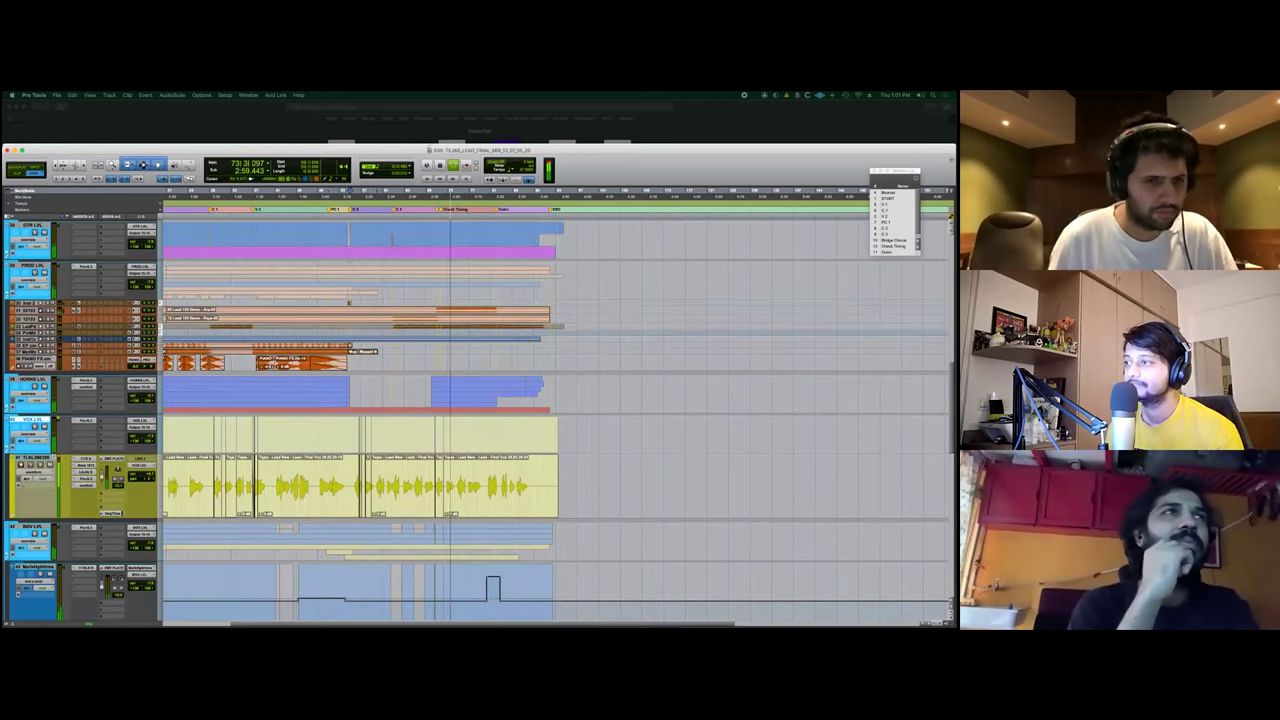
scroll(479, 420, "down", 10)
scroll(479, 420, "down", 2)
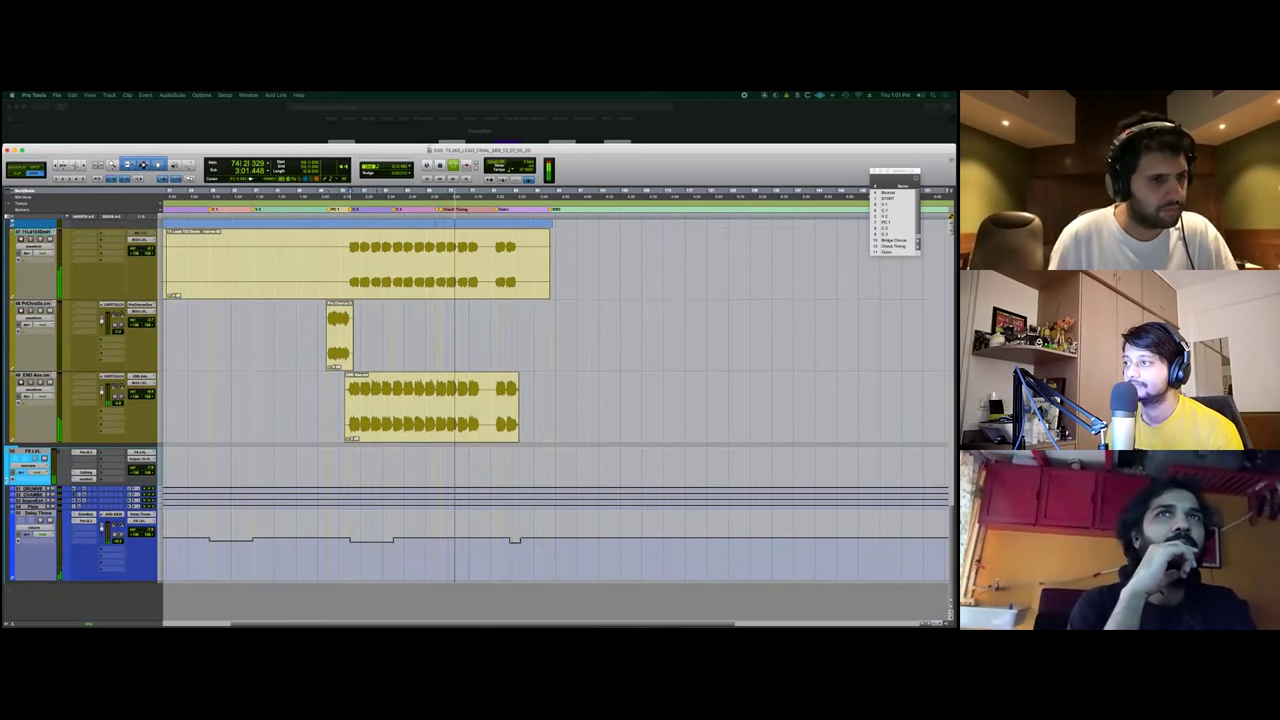
Expand the HORNS LVL folder, select its horn tracks, and enlarge them to show their waveforms.
scroll(479, 420, "up", 12)
scroll(479, 420, "up", 1)
key("p")
key("shift+f")
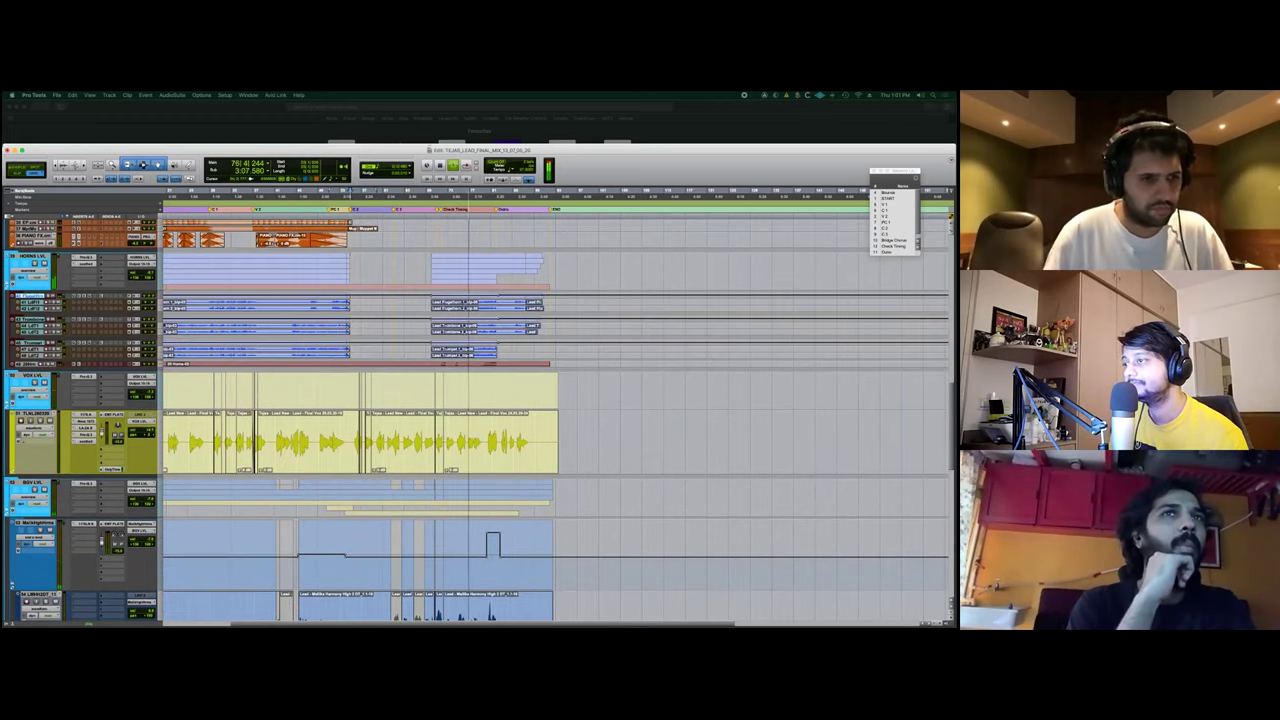
key("ctrl+Up")
key("ctrl+Up")
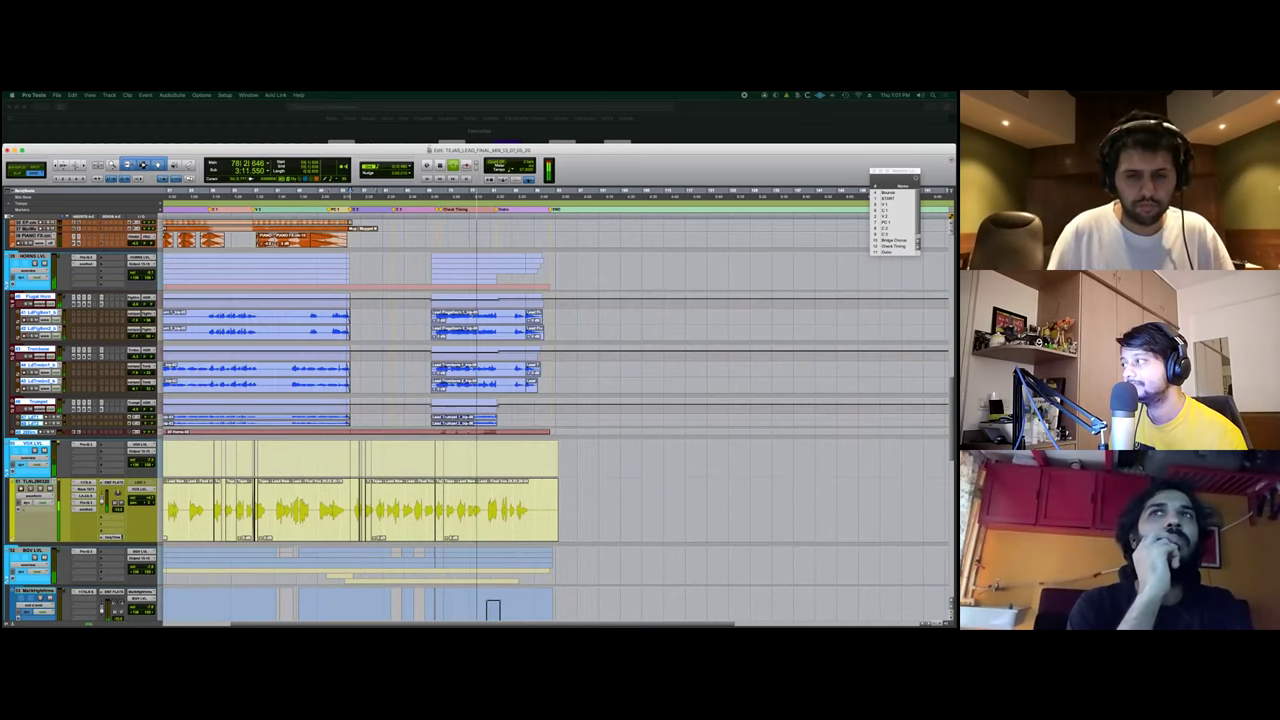
key("ctrl+Down")
key("ctrl+Down")
Review the trombone, trumpet and backing vocal tracks while playback runs into the outro, and stop playback.
scroll(480, 420, "down", 10)
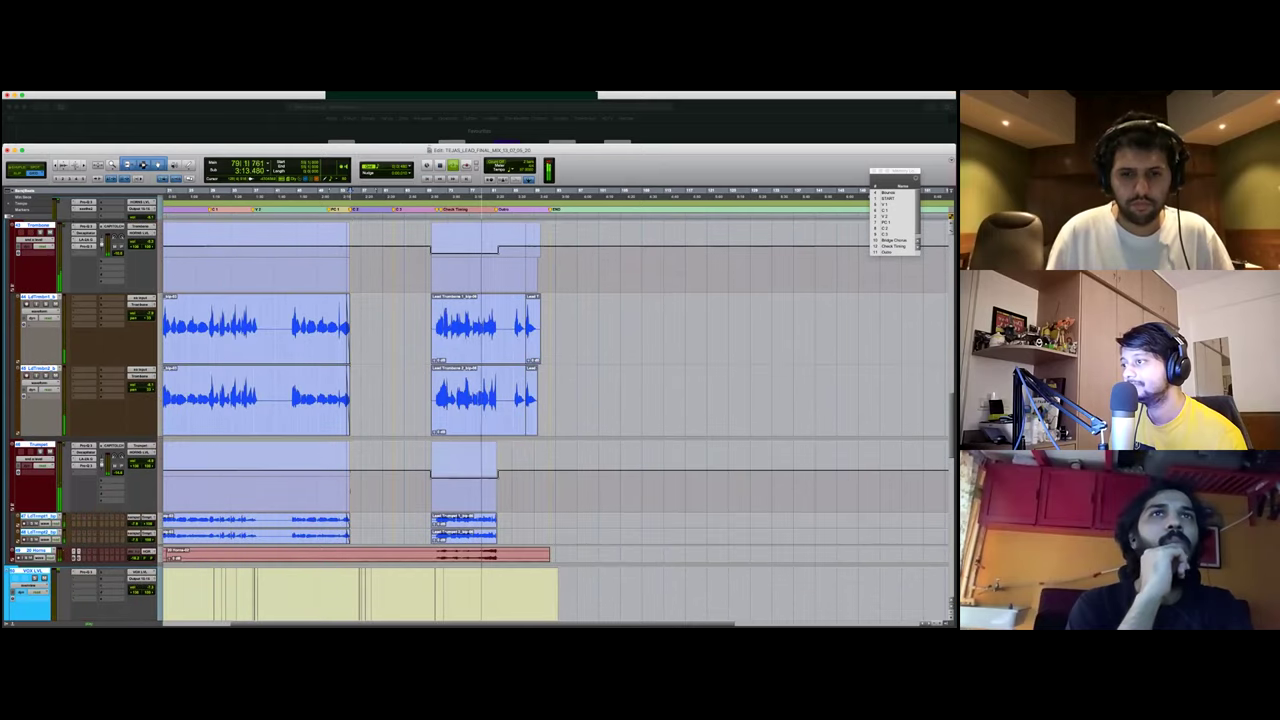
scroll(480, 420, "down", 5)
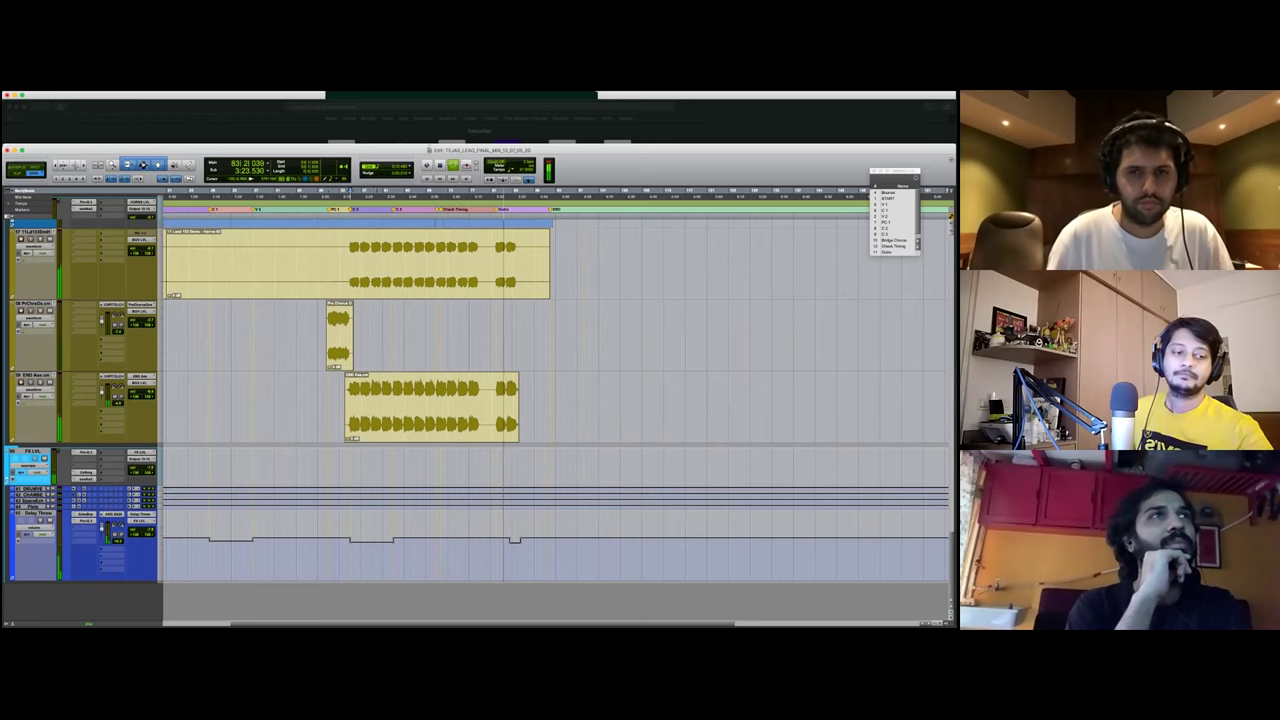
key("space")
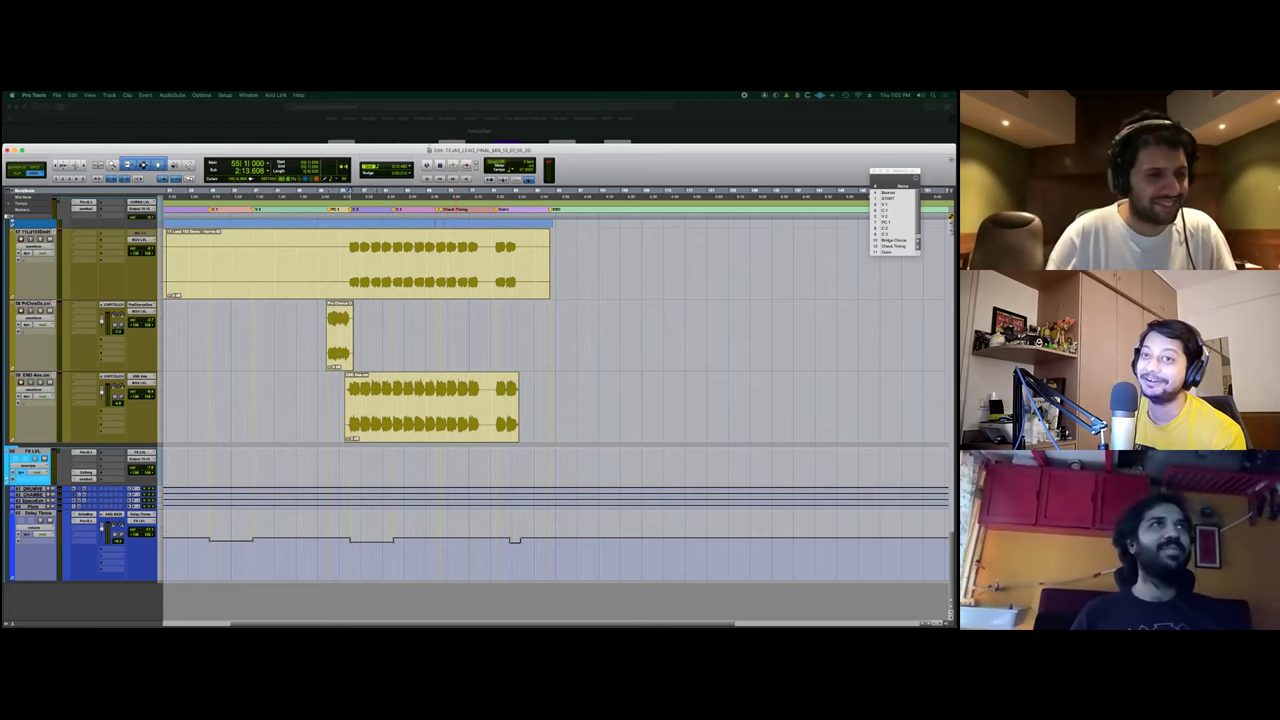
Shrink all tracks to fit the edit window and select every track from the drum folder through the last BGV LVL track.
key("ctrl+alt+super+Down")
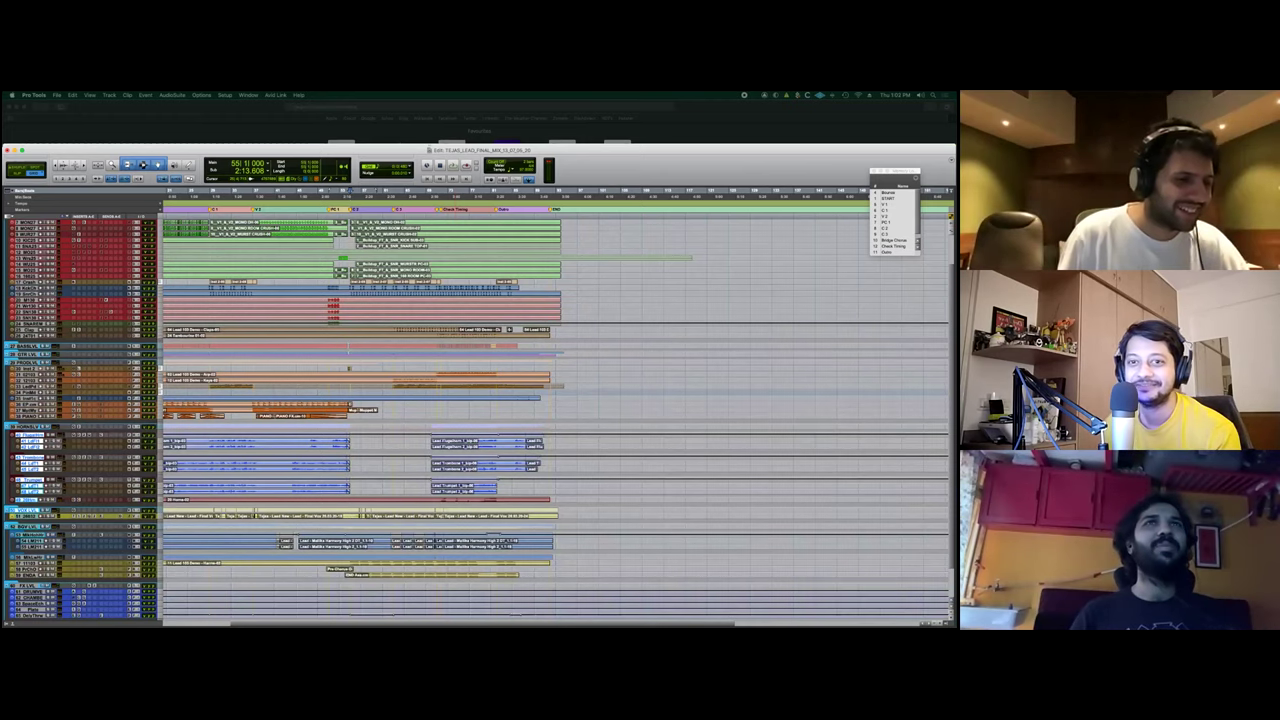
left_click(28, 575)
scroll(478, 420, "up", 3)
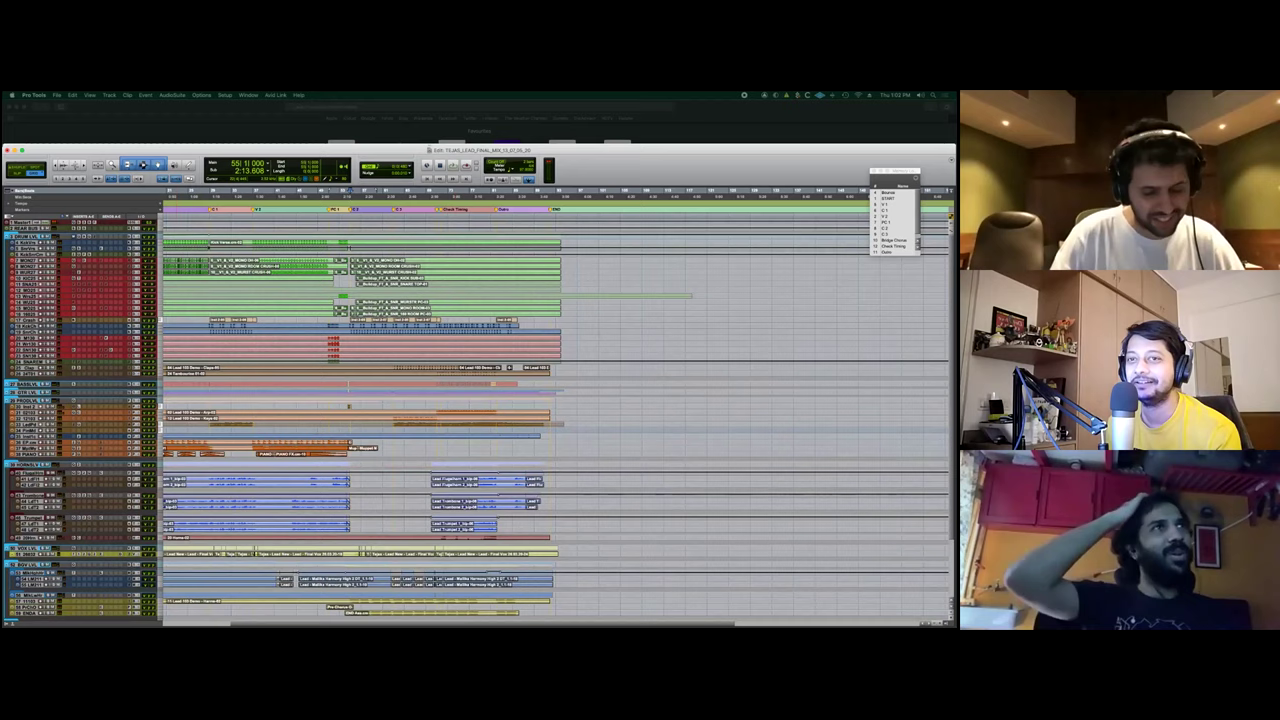
left_click(27, 236, "shift")
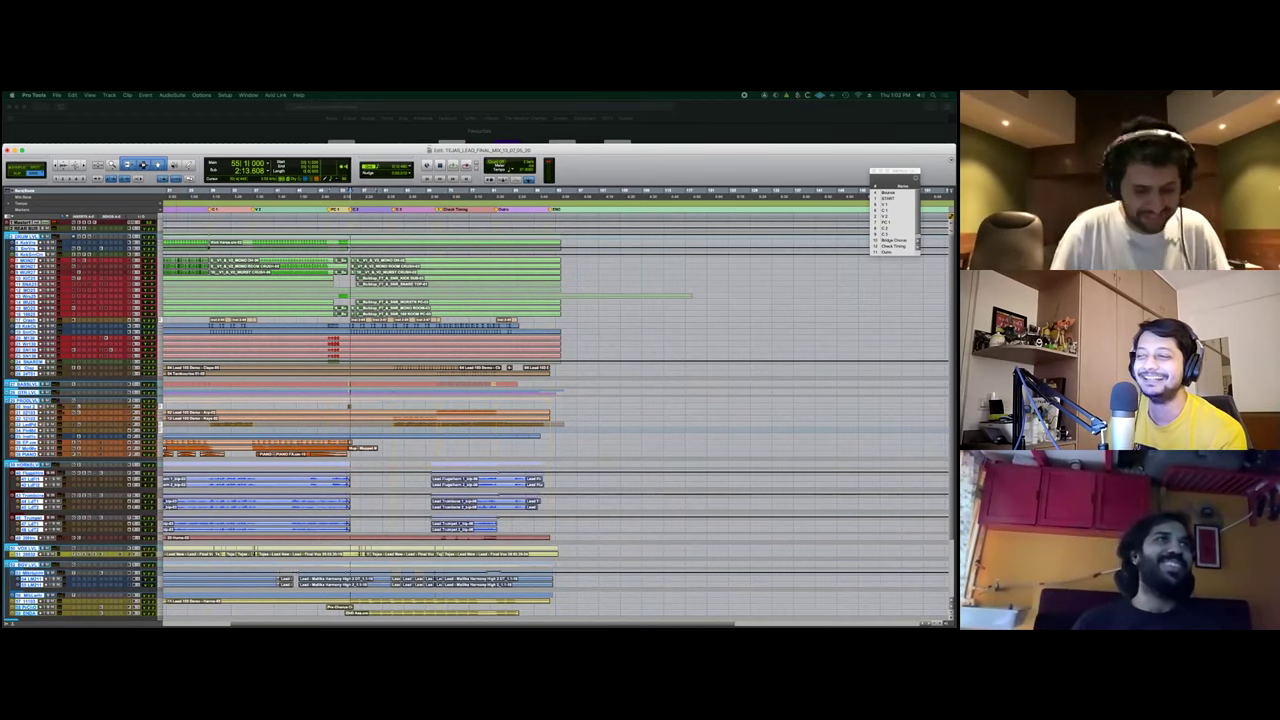
Collapse the folder tracks and fit them to the edit window, and play the song from 61|4|480.
key("shift+f")
key("ctrl+alt+super+Up")
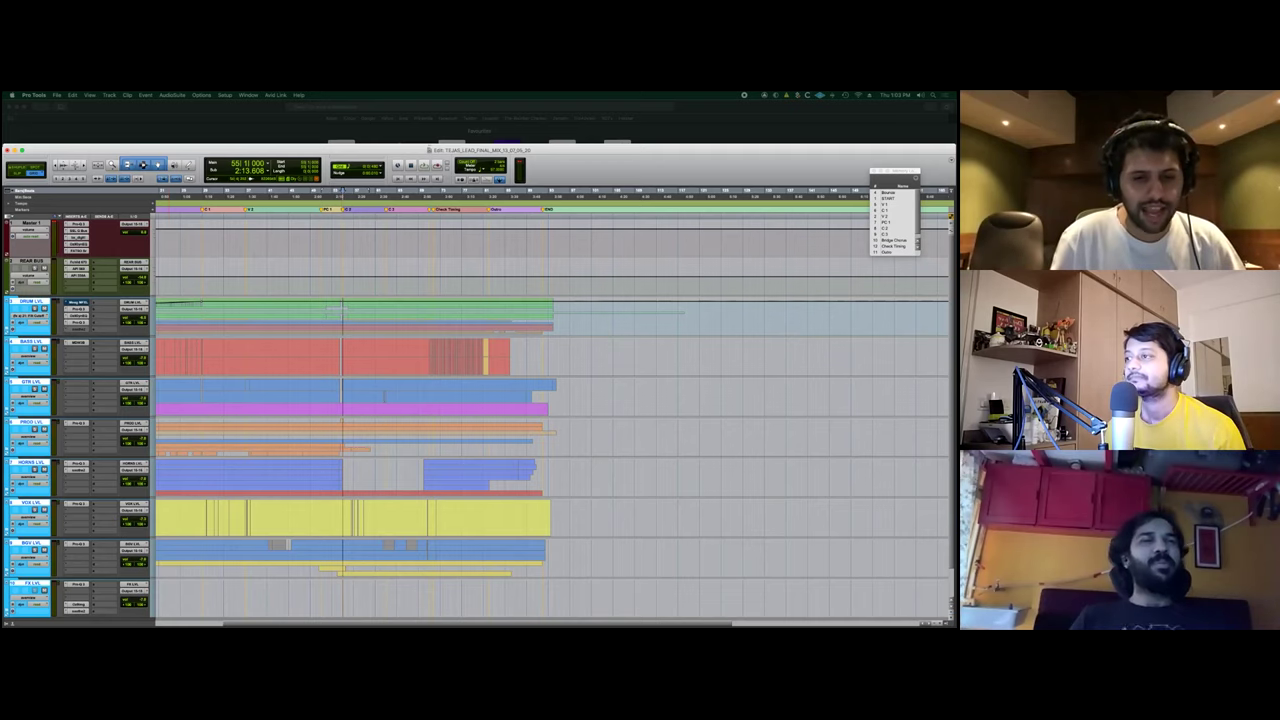
left_click(387, 518)
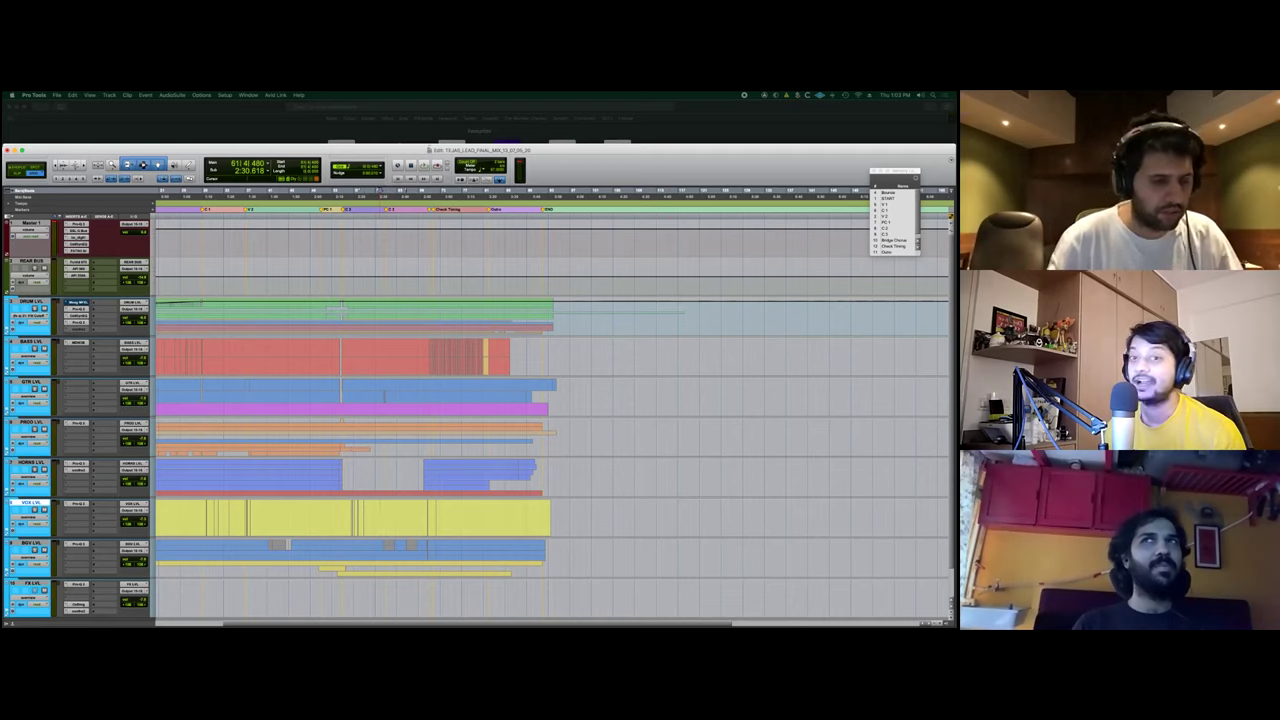
key("space")
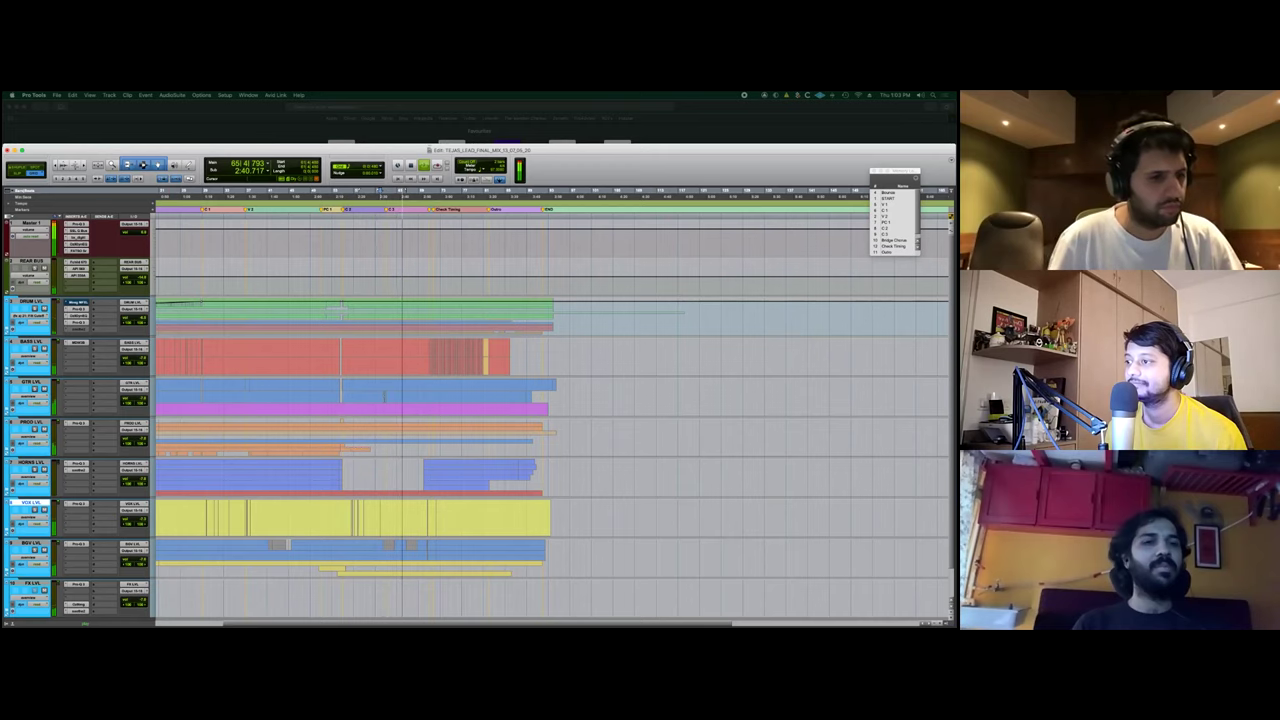
scroll(552, 418, "down", 2)
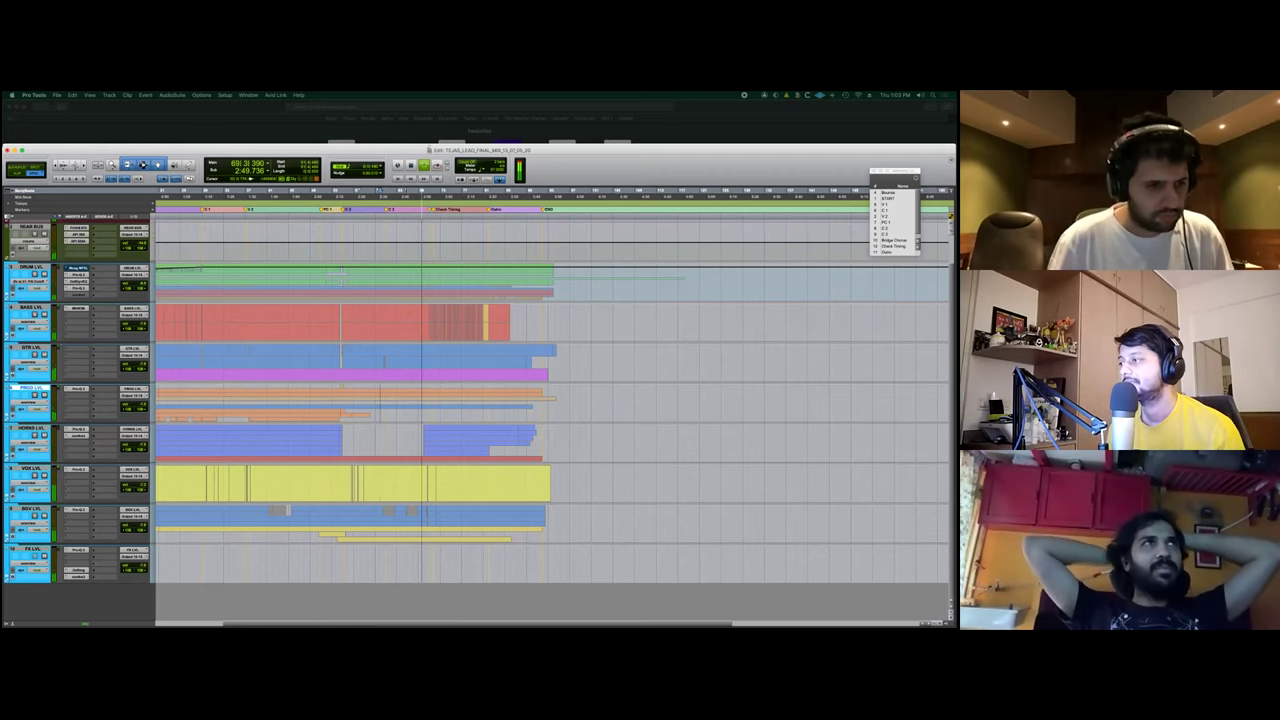
Expand the PROD LVL folder, bring its earlier clips into view, and stop playback.
key("shift+f")
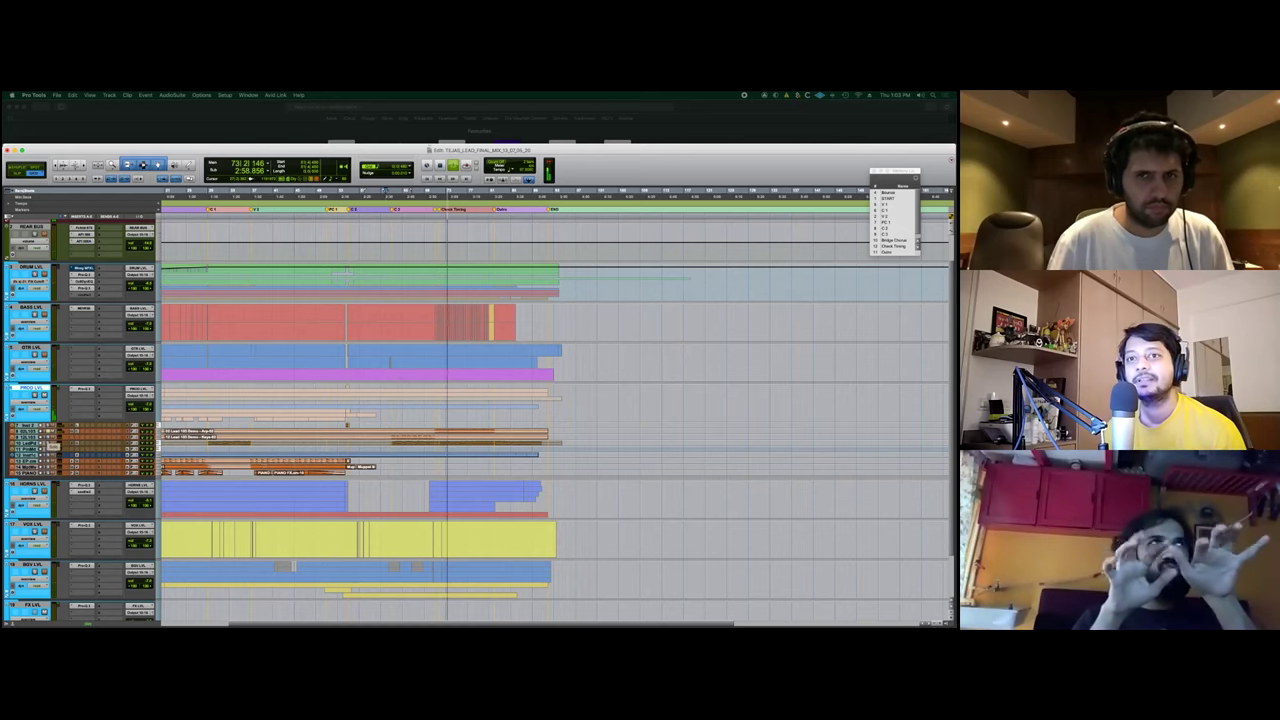
scroll(555, 420, "down", 2)
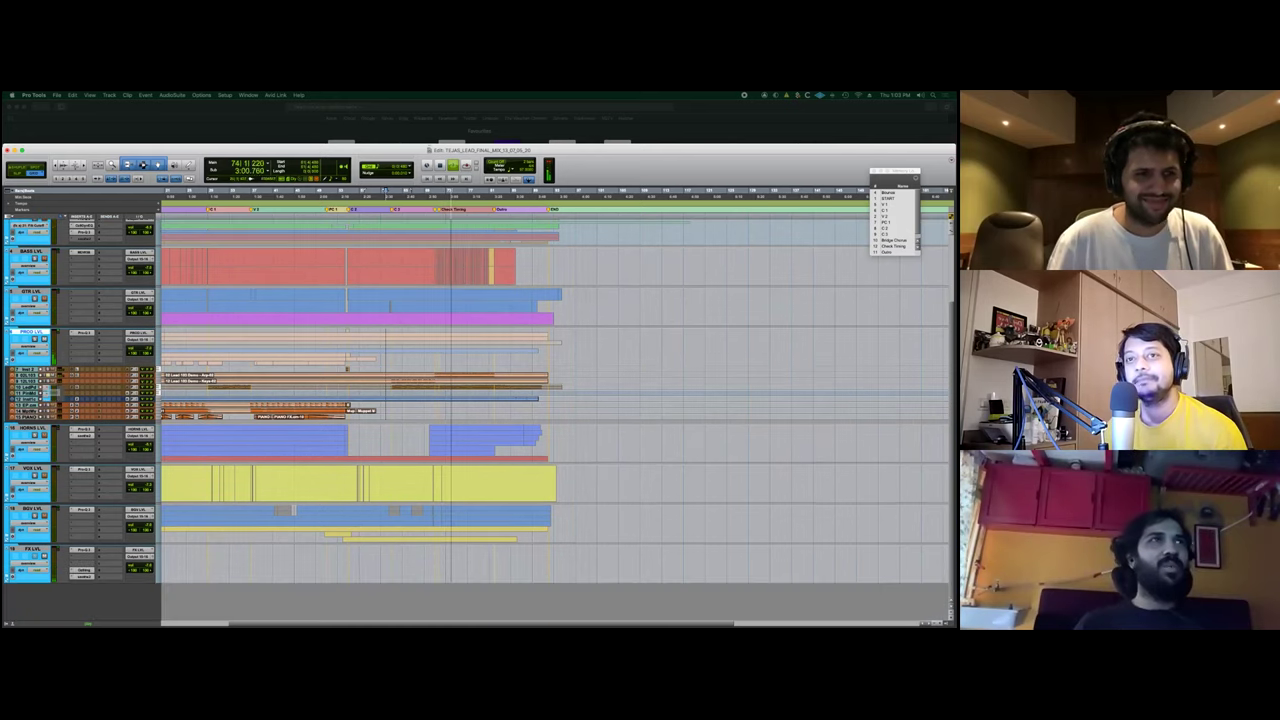
scroll(555, 420, "left", 3)
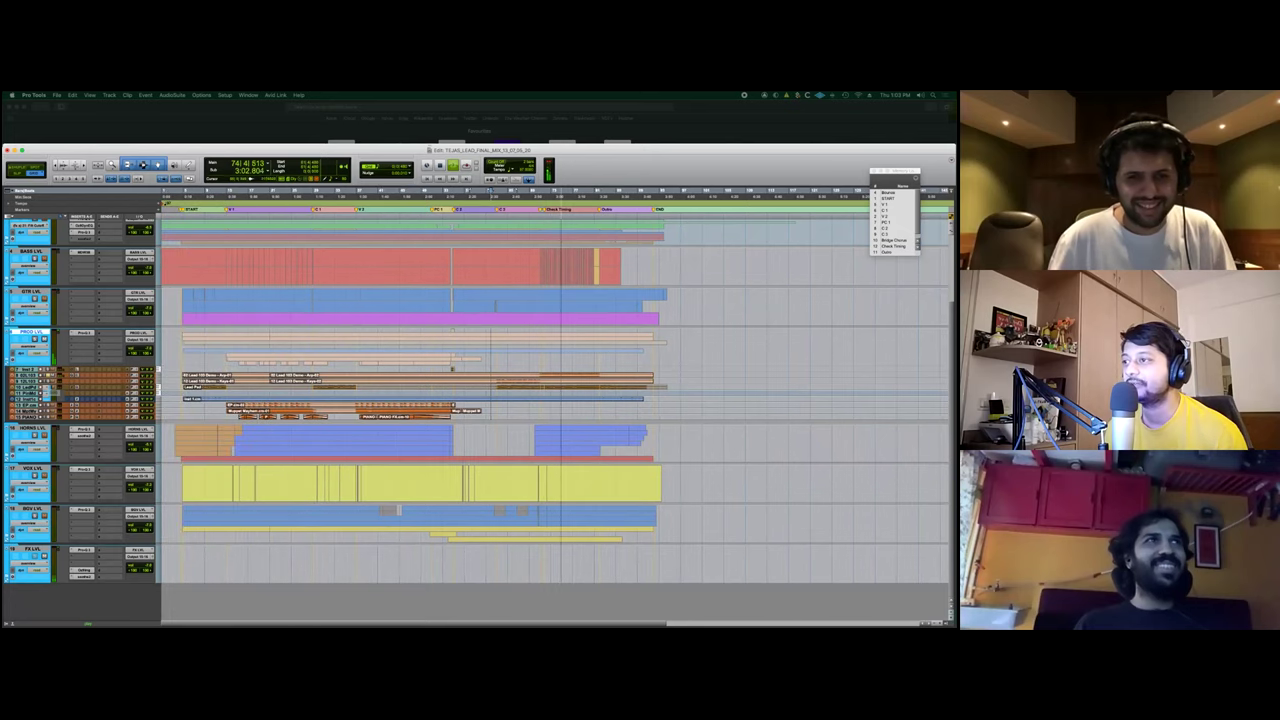
key("space")
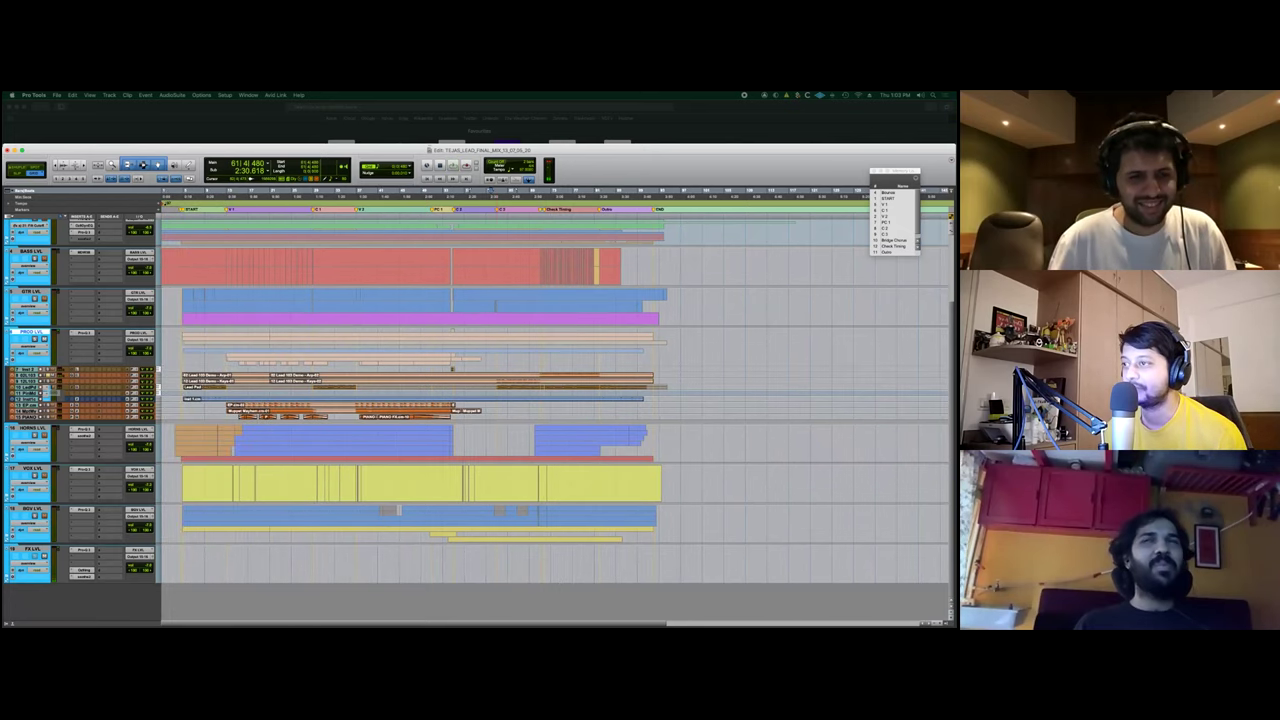
Place the cursor at 63|1|000 on the demo keys track in the PROD LVL folder and enlarge that track to show its waveform.
left_click(497, 381)
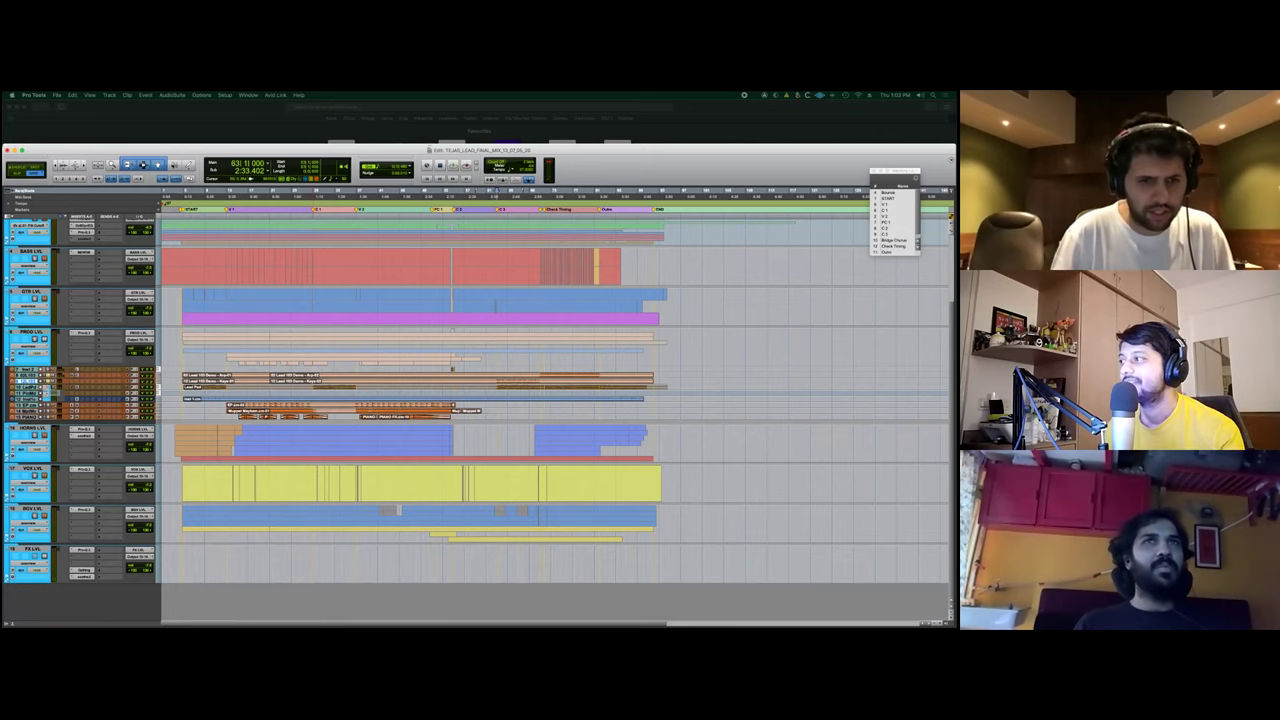
key("ctrl+Up")
key("ctrl+Up")
key("ctrl+Up")
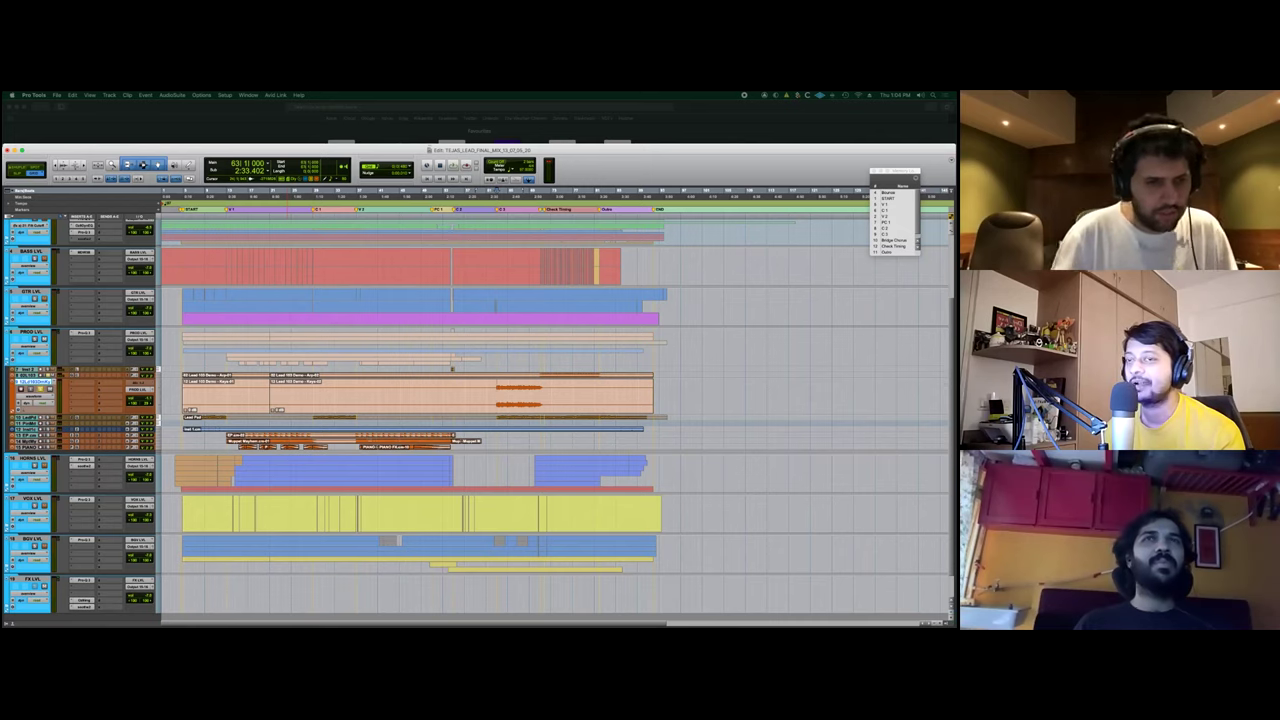
key("ctrl+Up")
key("ctrl+Up")
key("ctrl+Up")
key("ctrl+Up")
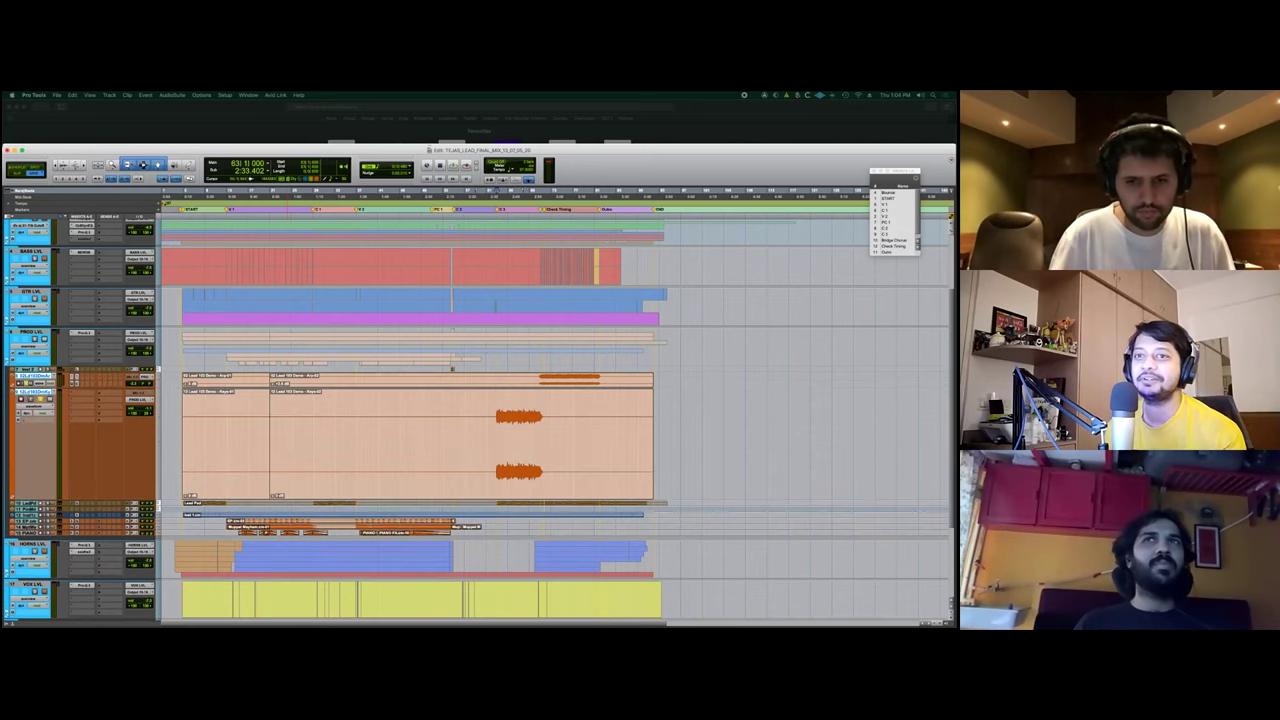
Enlarge the demo arp track to show its waveform and reduce the demo keys track to a moderate height.
scroll(518, 400, "down", 3)
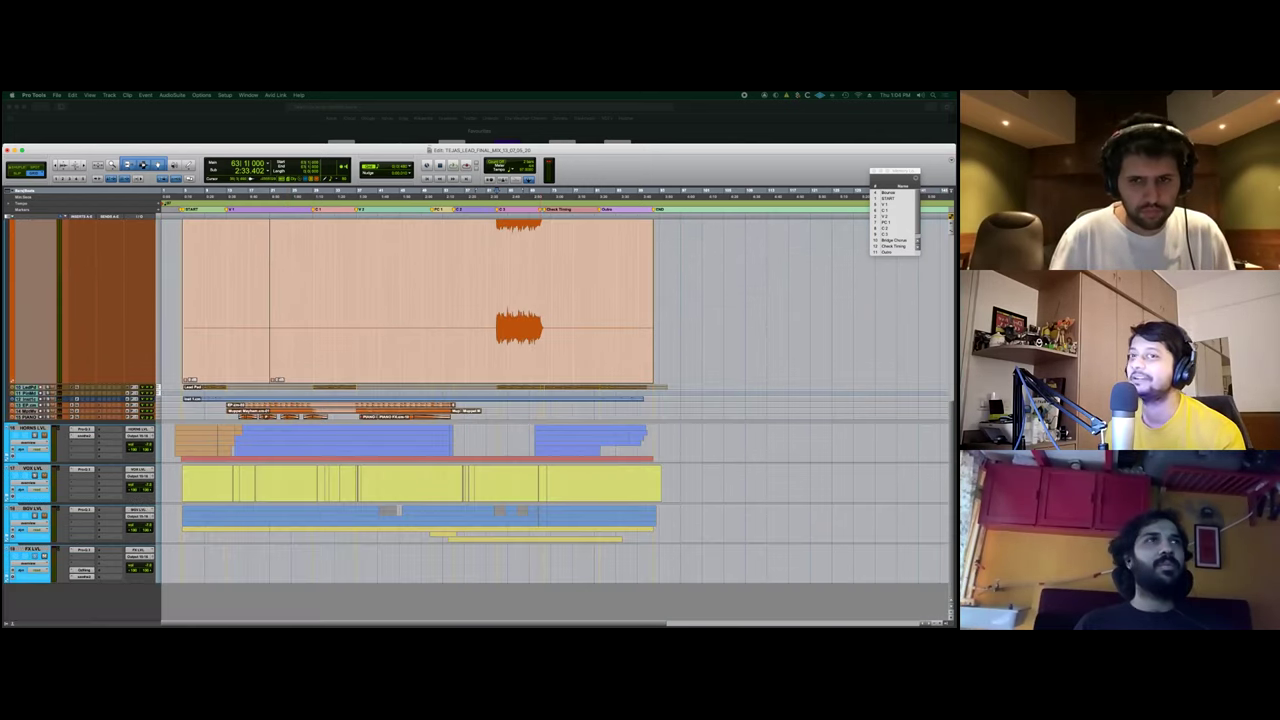
key("ctrl+Up")
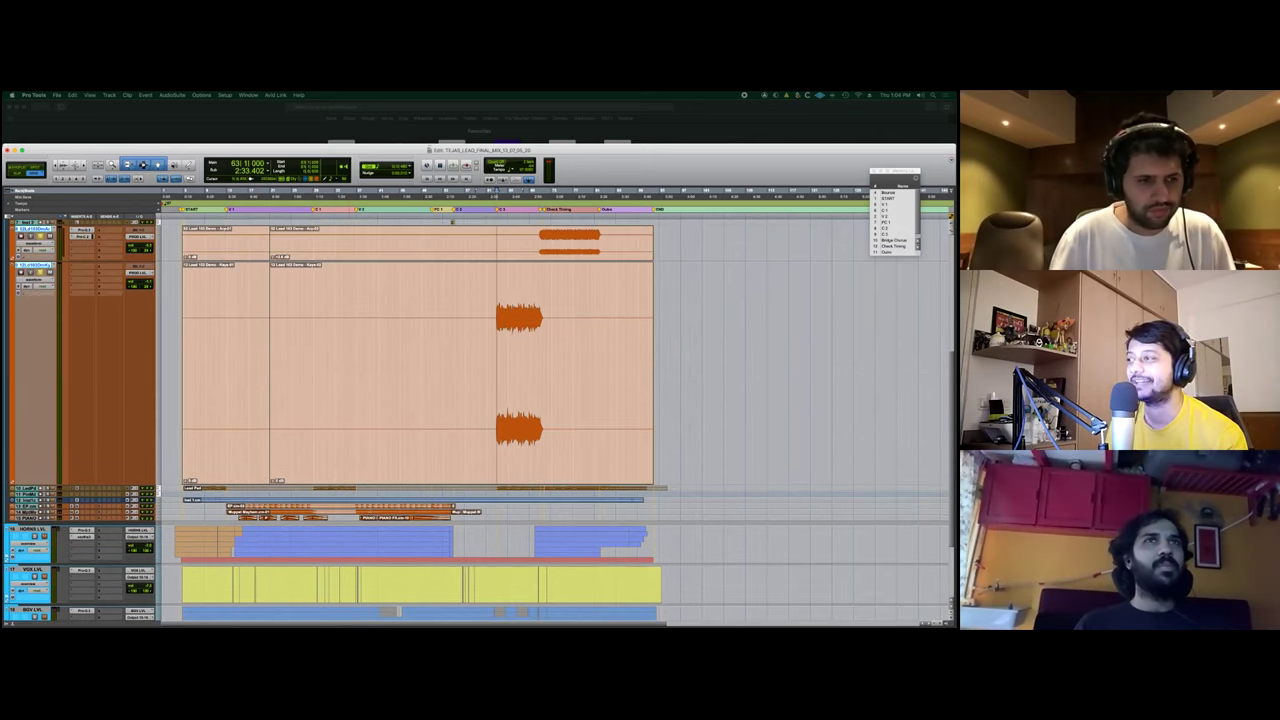
key("ctrl+Down")
key("ctrl+Down")
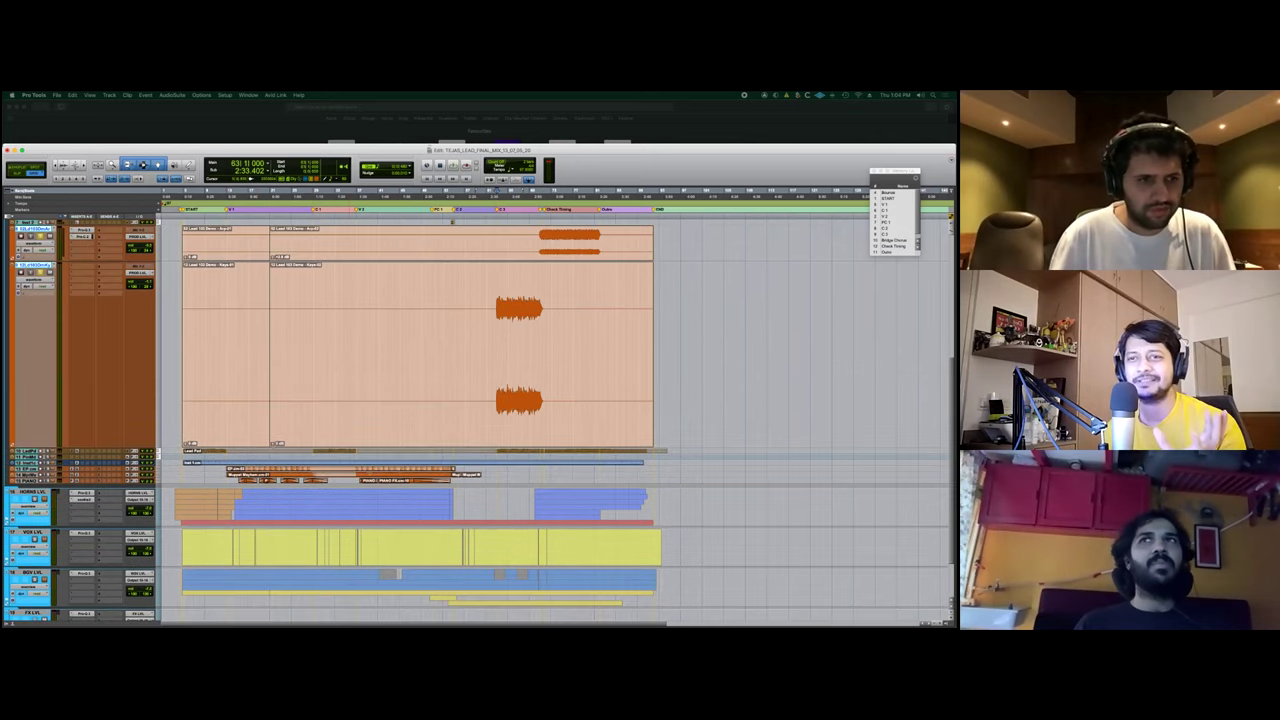
key("ctrl+Down")
key("ctrl+Up")
key("ctrl+Down")
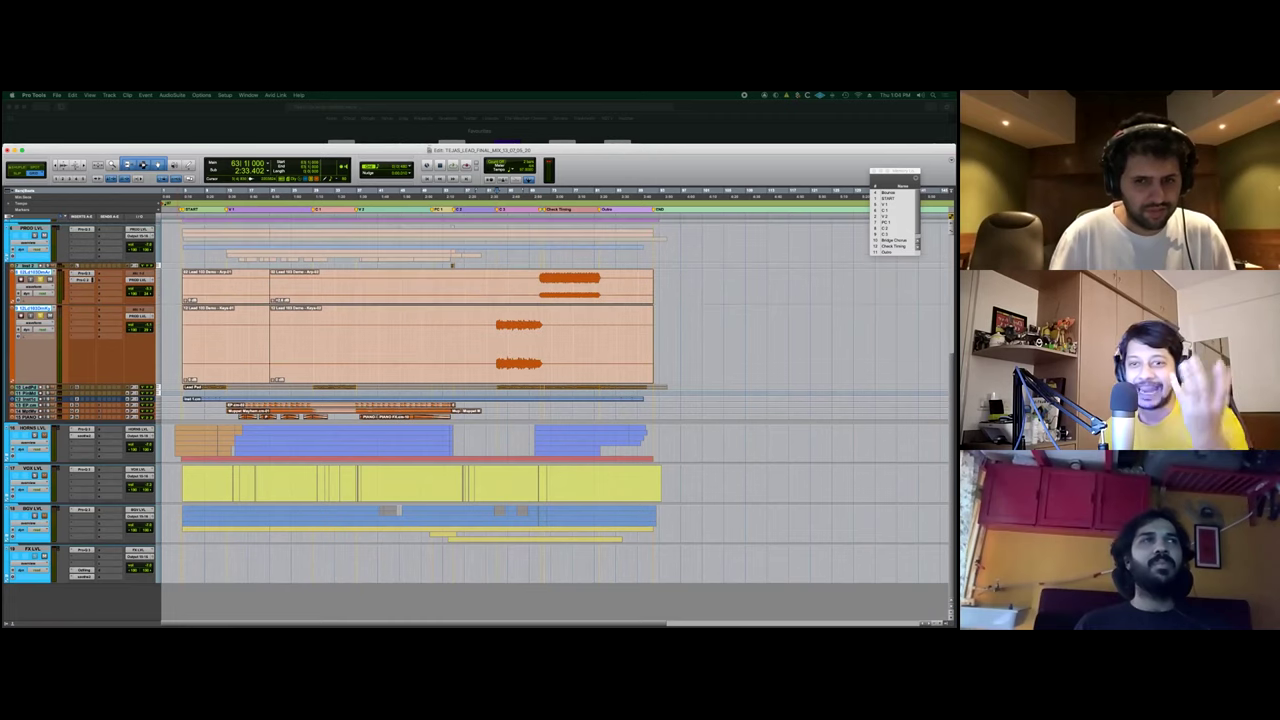
key("ctrl+Down")
key("ctrl+Down")
key("ctrl+Down")
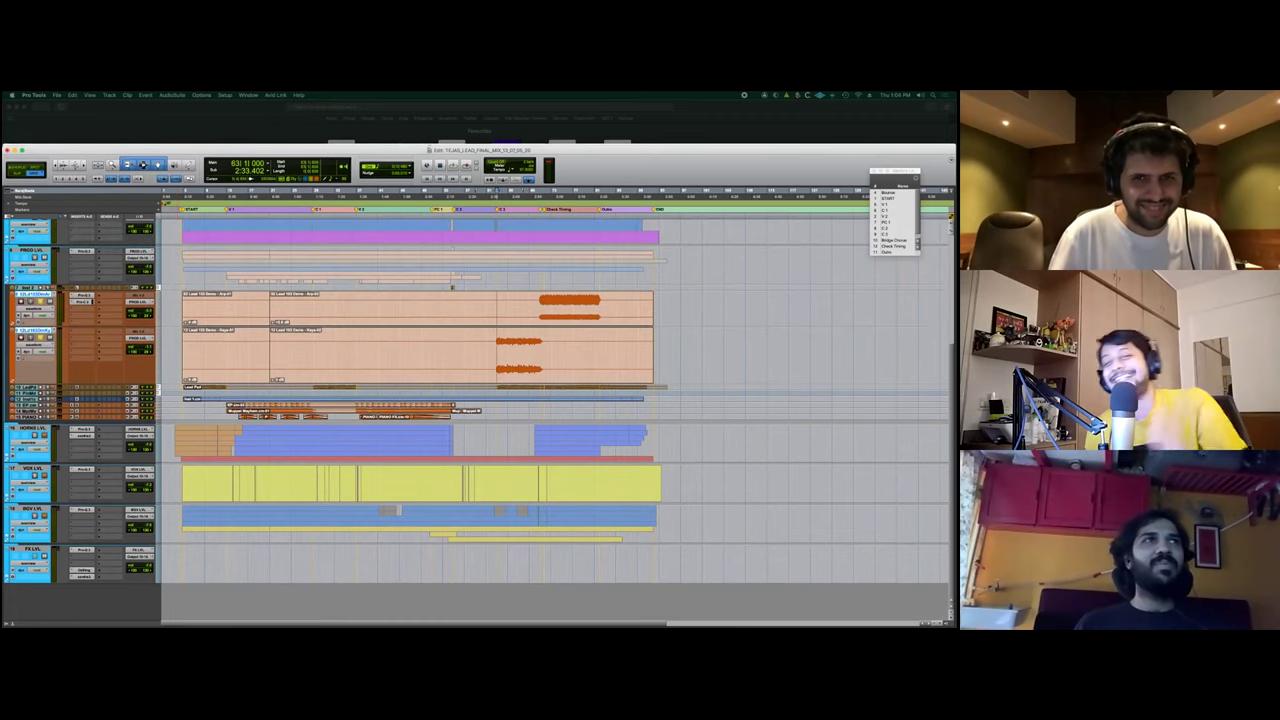
Review the enlarged demo arp and keys tracks against the other folders and audition them from 63|1|000.
scroll(555, 420, "up", 4)
scroll(555, 420, "down", 4)
scroll(555, 420, "up", 2)
scroll(555, 420, "right", 1)
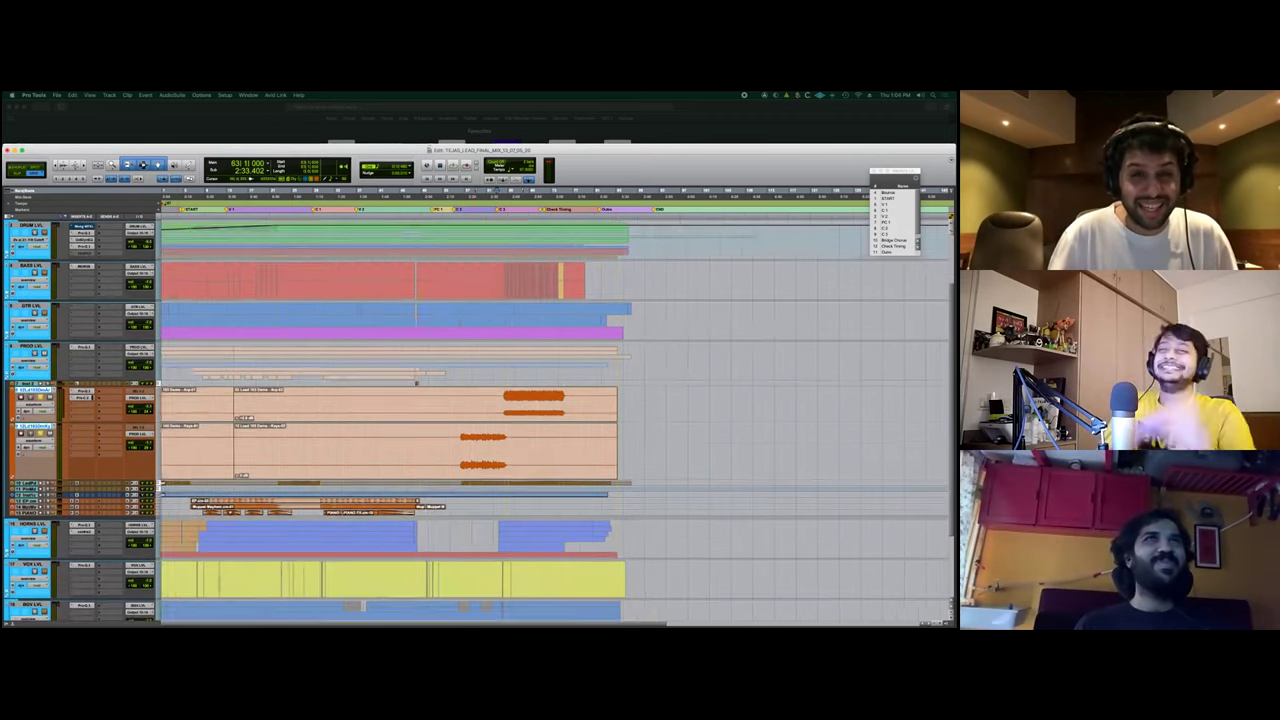
scroll(555, 420, "left", 1)
scroll(555, 420, "down", 3)
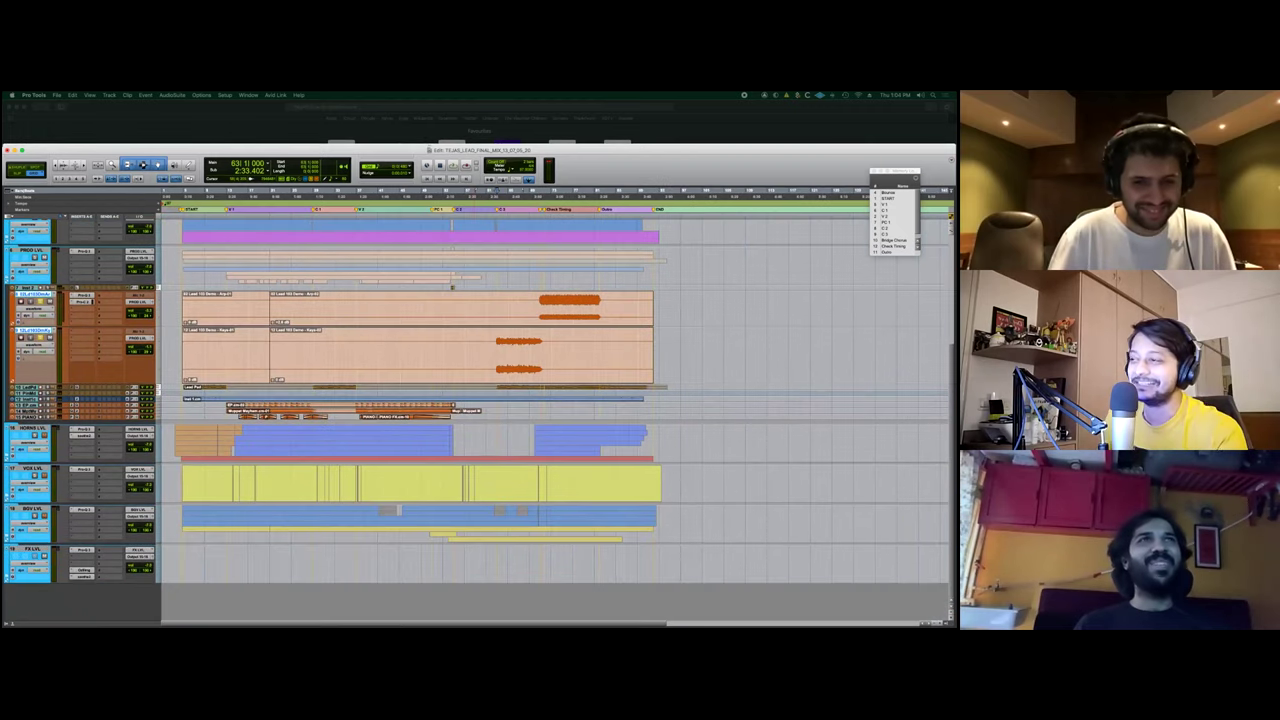
scroll(555, 420, "up", 5)
scroll(560, 400, "down", 4)
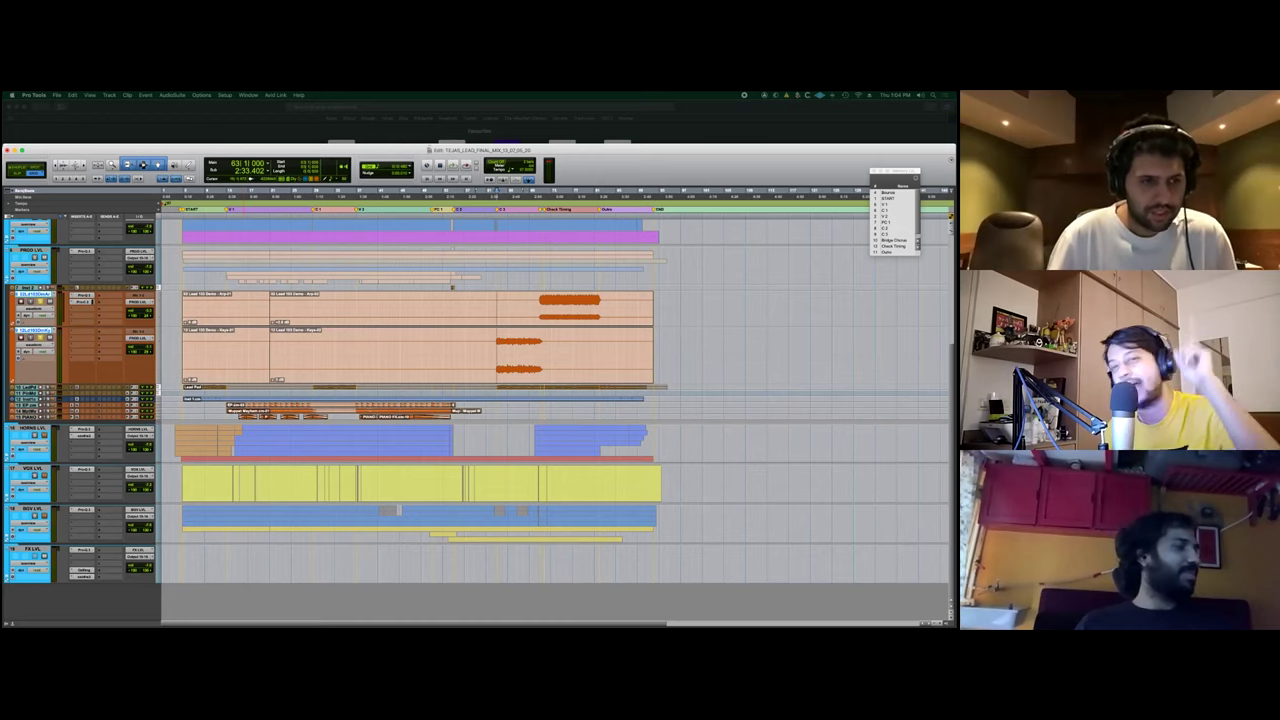
key("space")
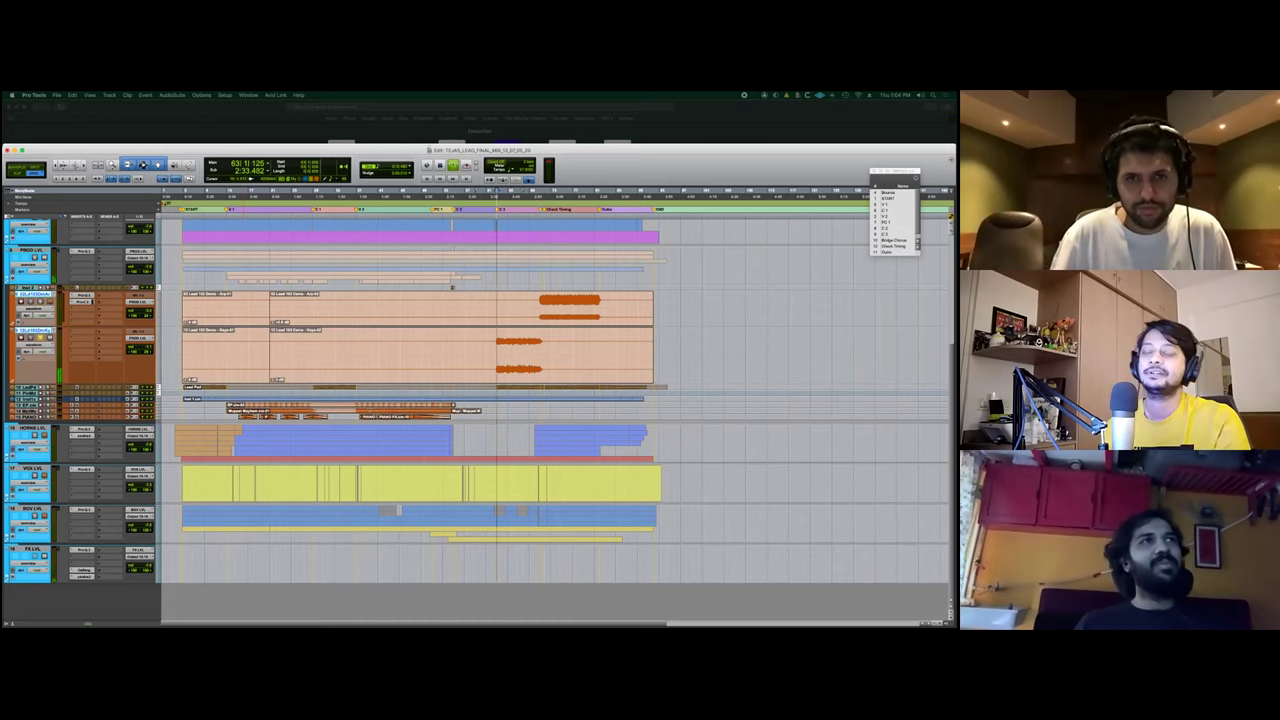
key("space")
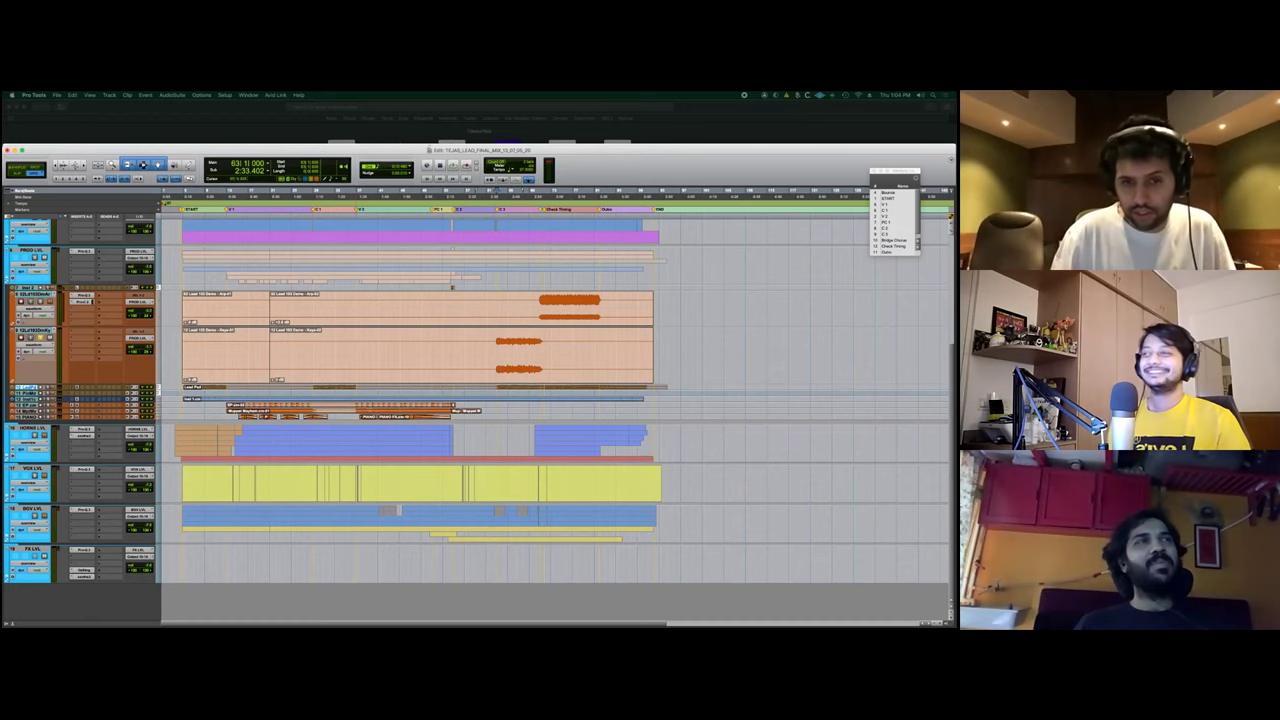
Enlarge the Lead Pad track to show its waveform.
key("ctrl+Up")
key("ctrl+Up")
key("ctrl+Up")
key("ctrl+Up")
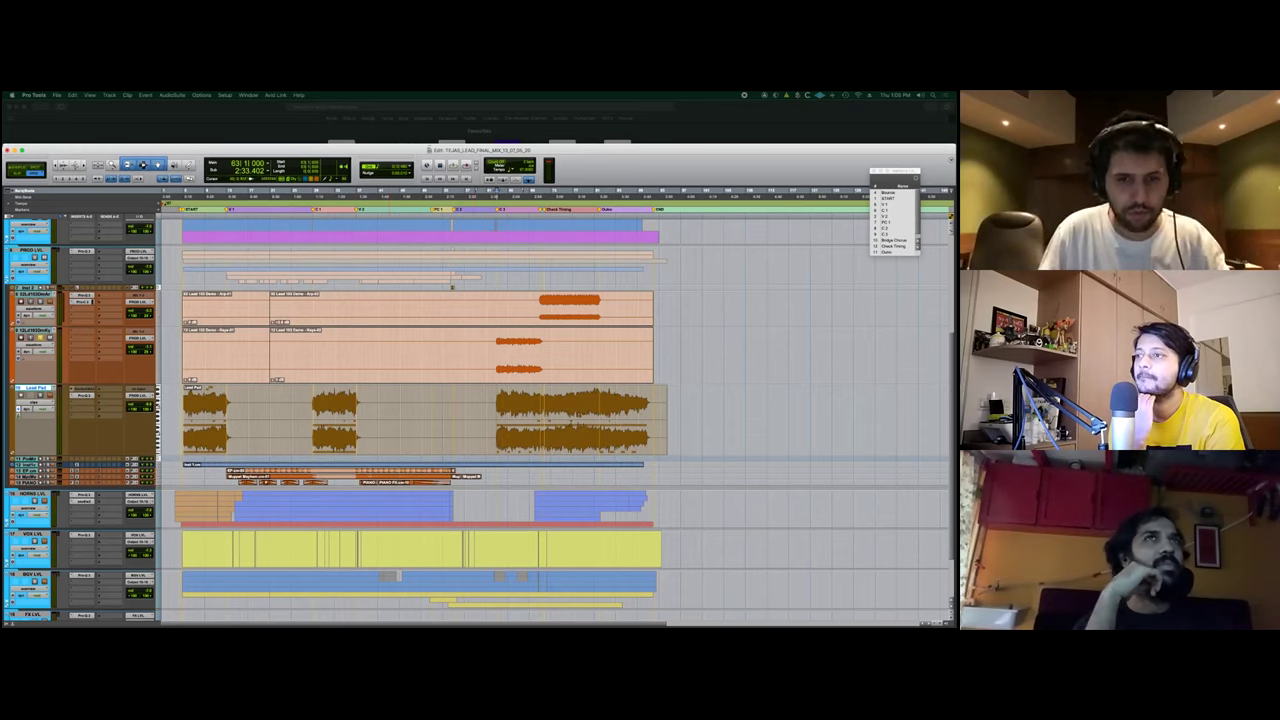
Audition the demo keys track on its own from 63|1|000 in short passes.
key("space")
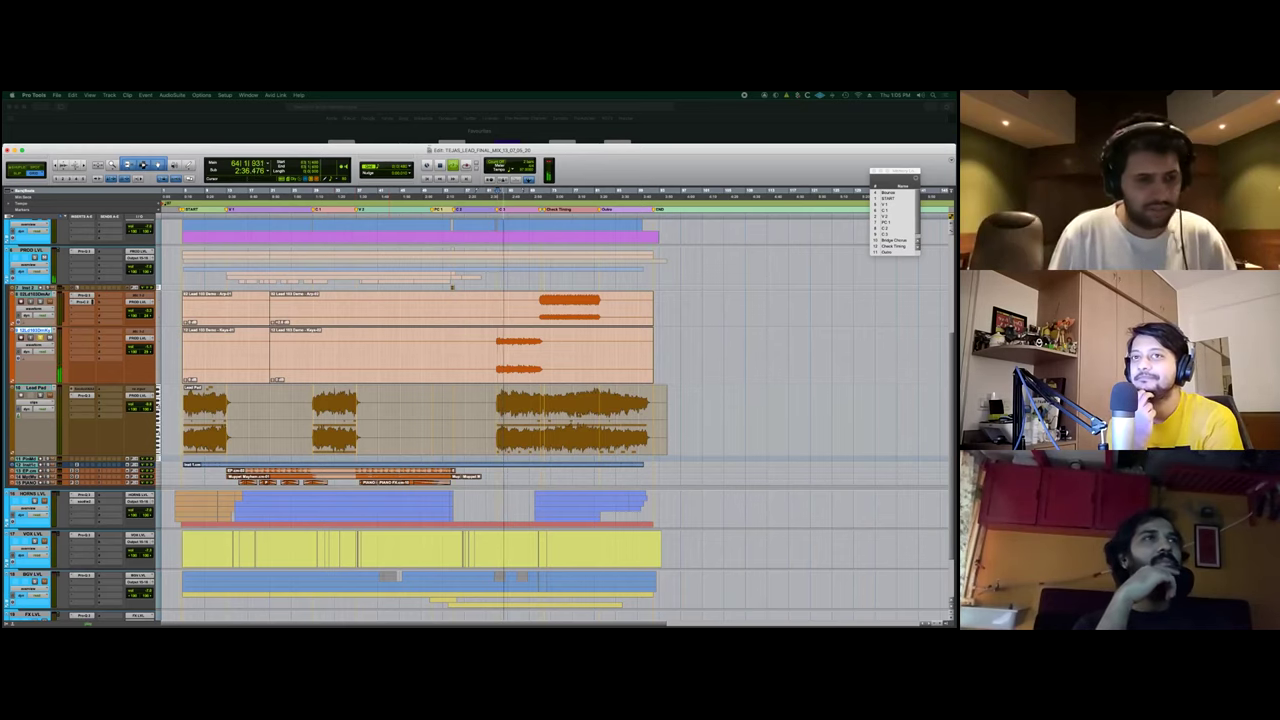
scroll(480, 420, "down", 3)
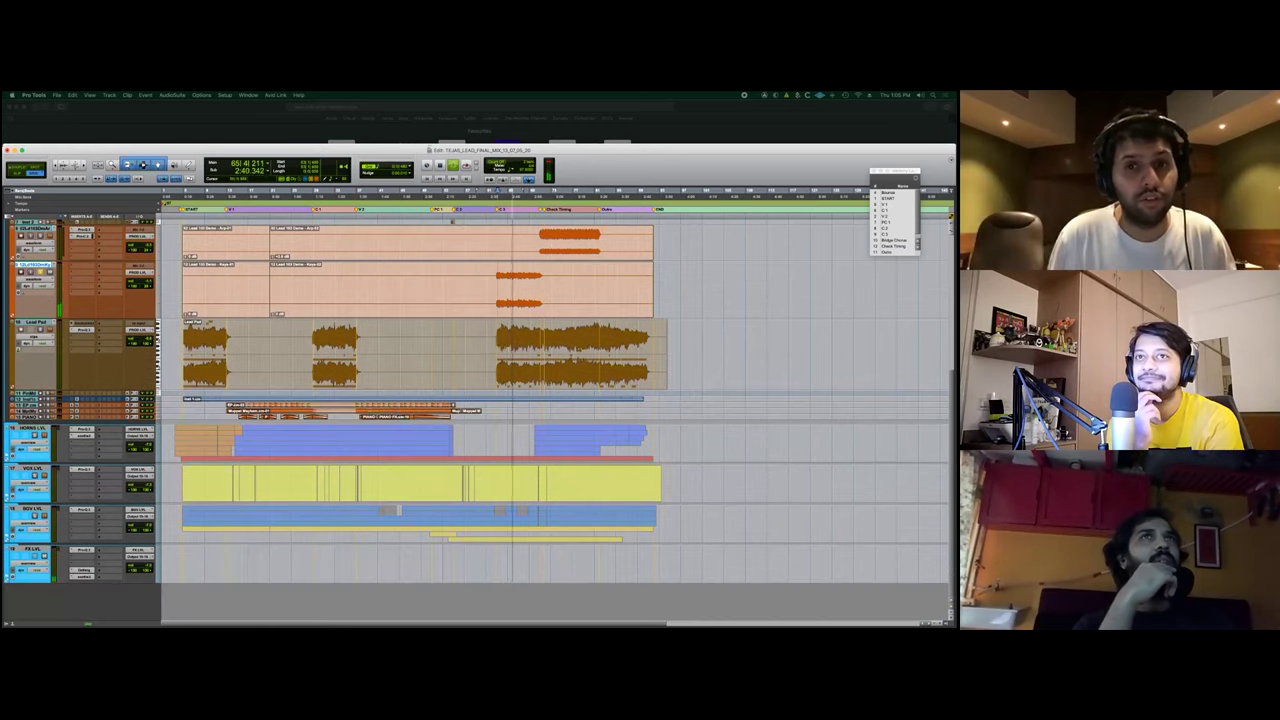
key("space")
left_click(455, 290)
left_click(314, 290)
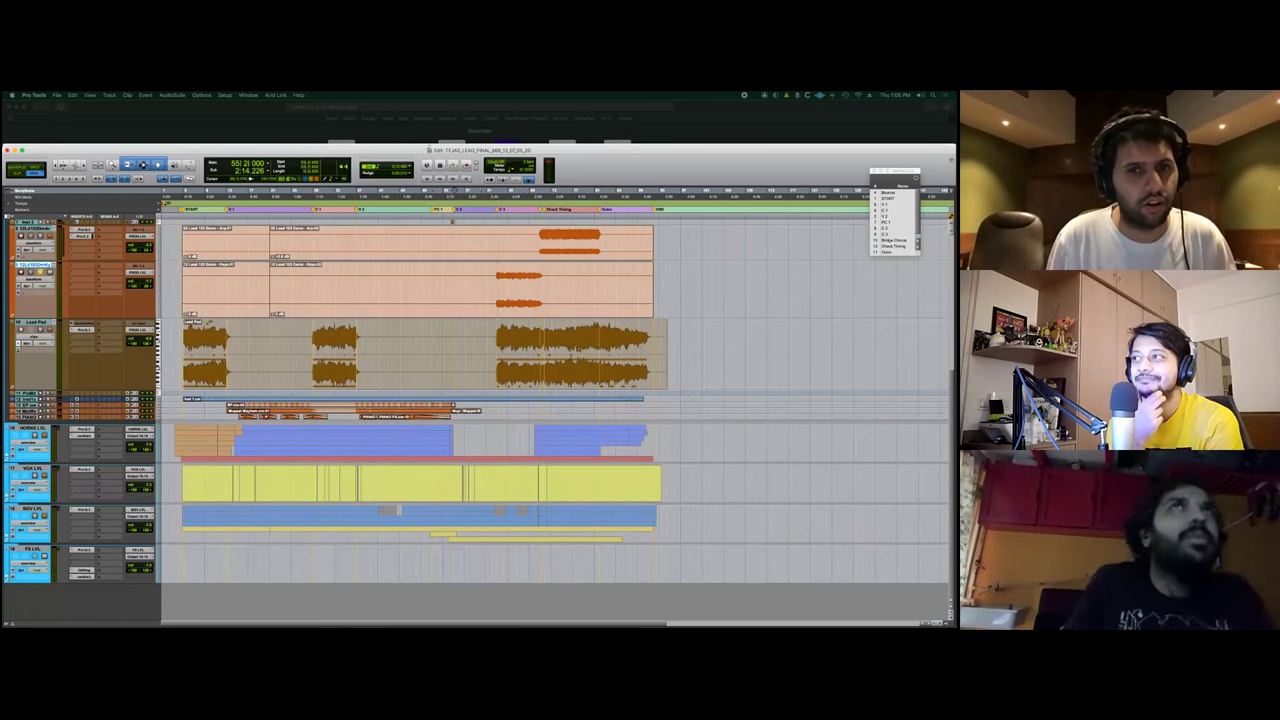
left_click(449, 290)
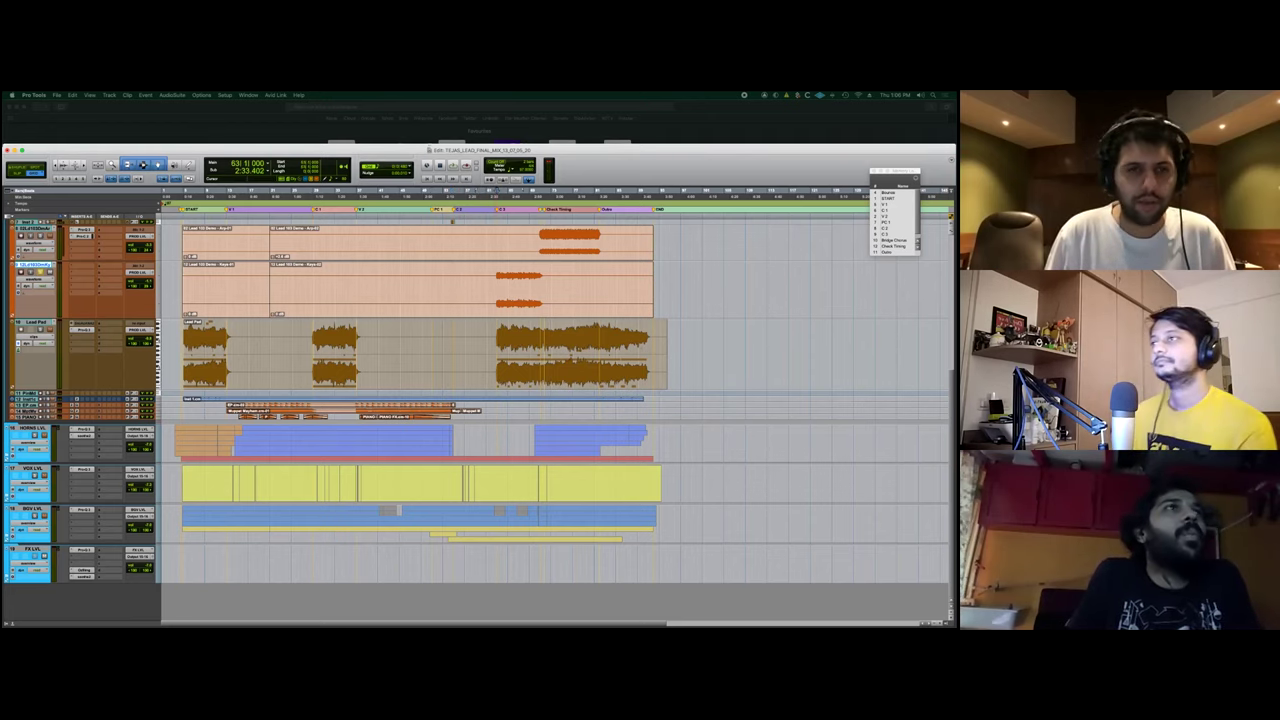
key("space")
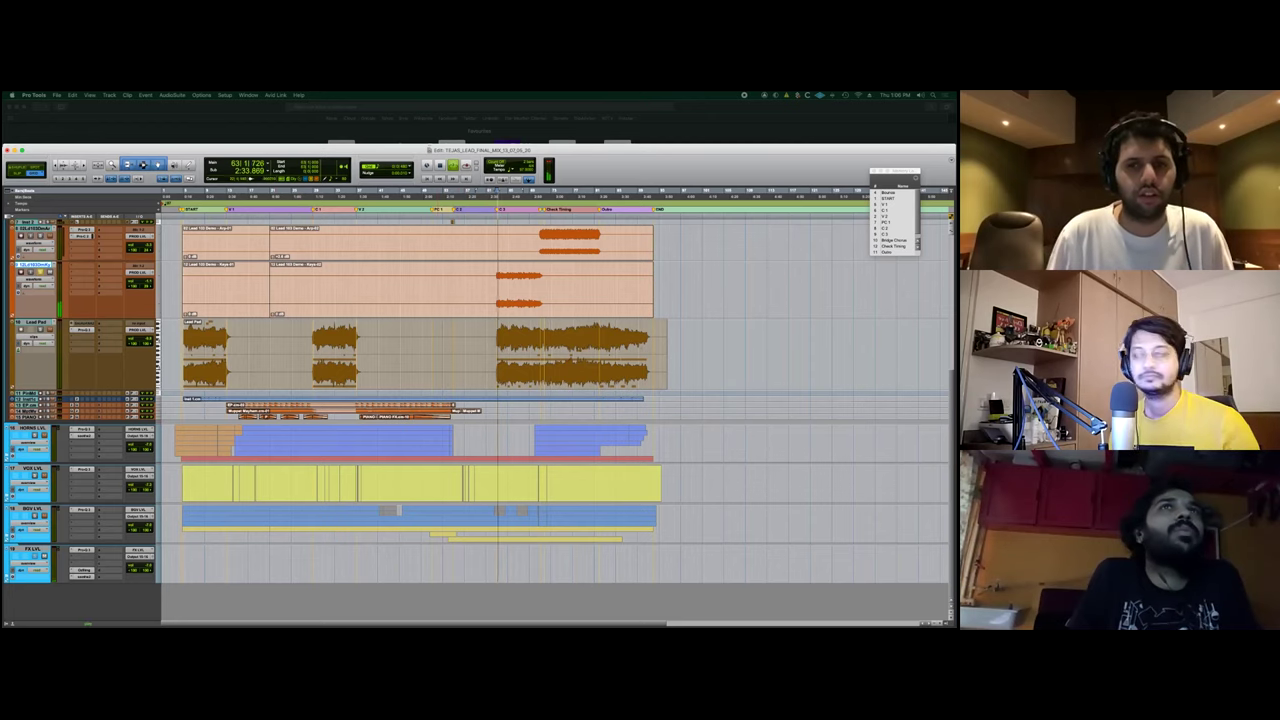
key("space")
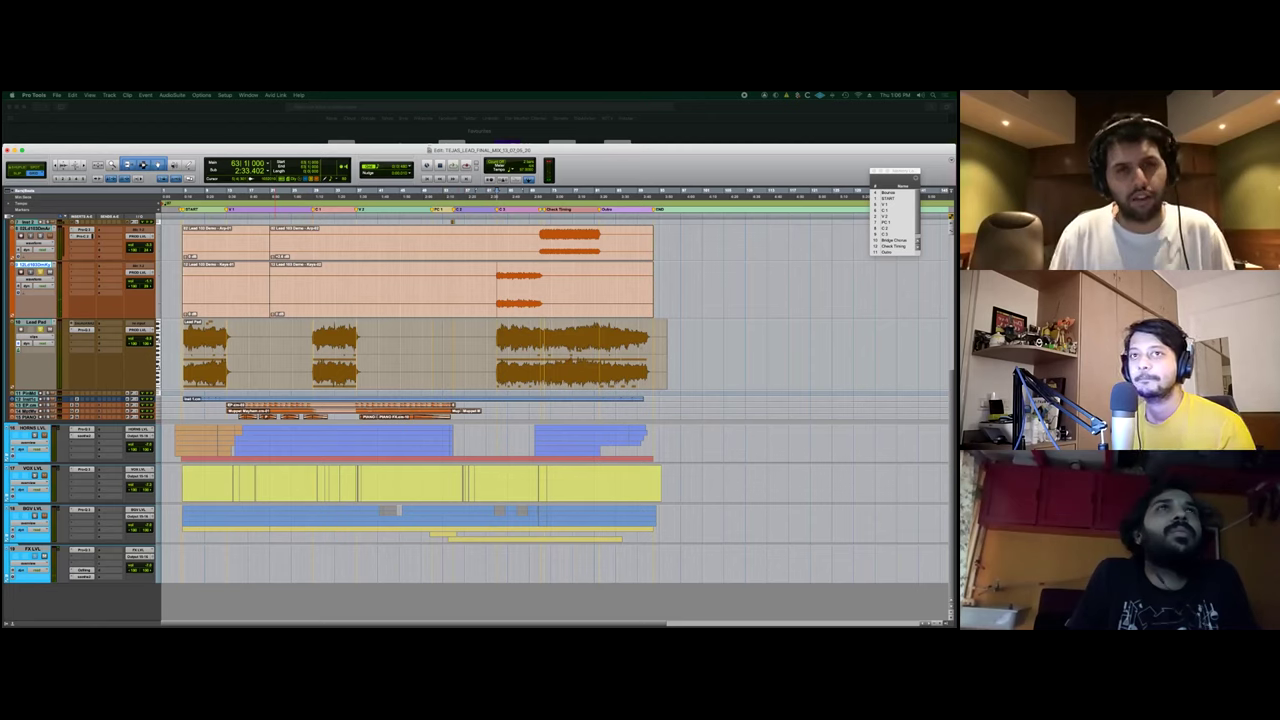
Play the demo keys track together with the Lead Pad from 63|1|000 to compare the layers.
key("space")
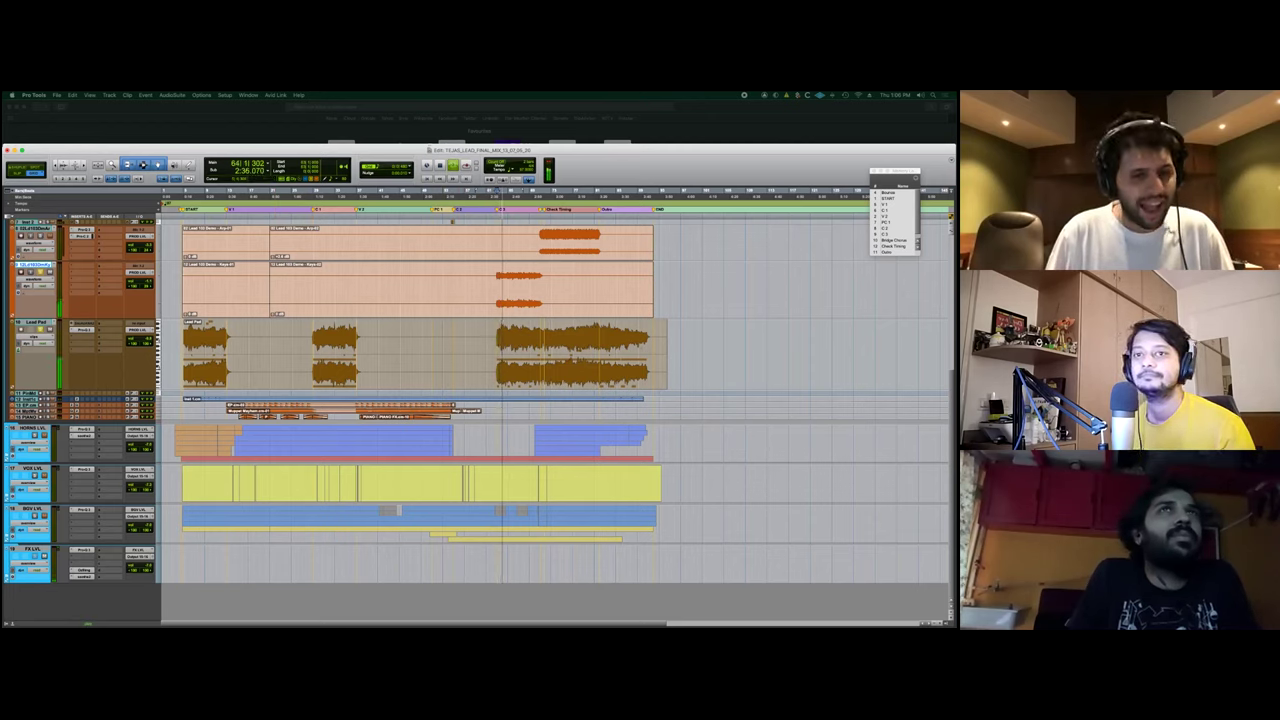
key("space")
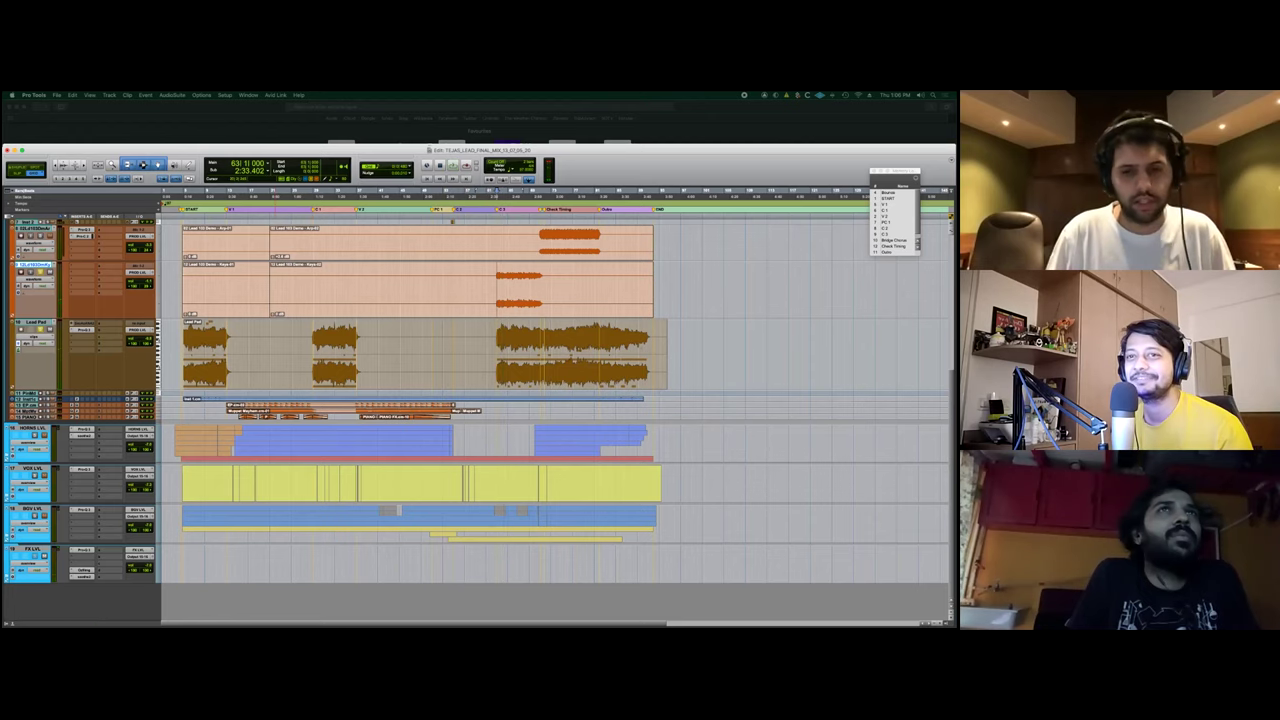
key("space")
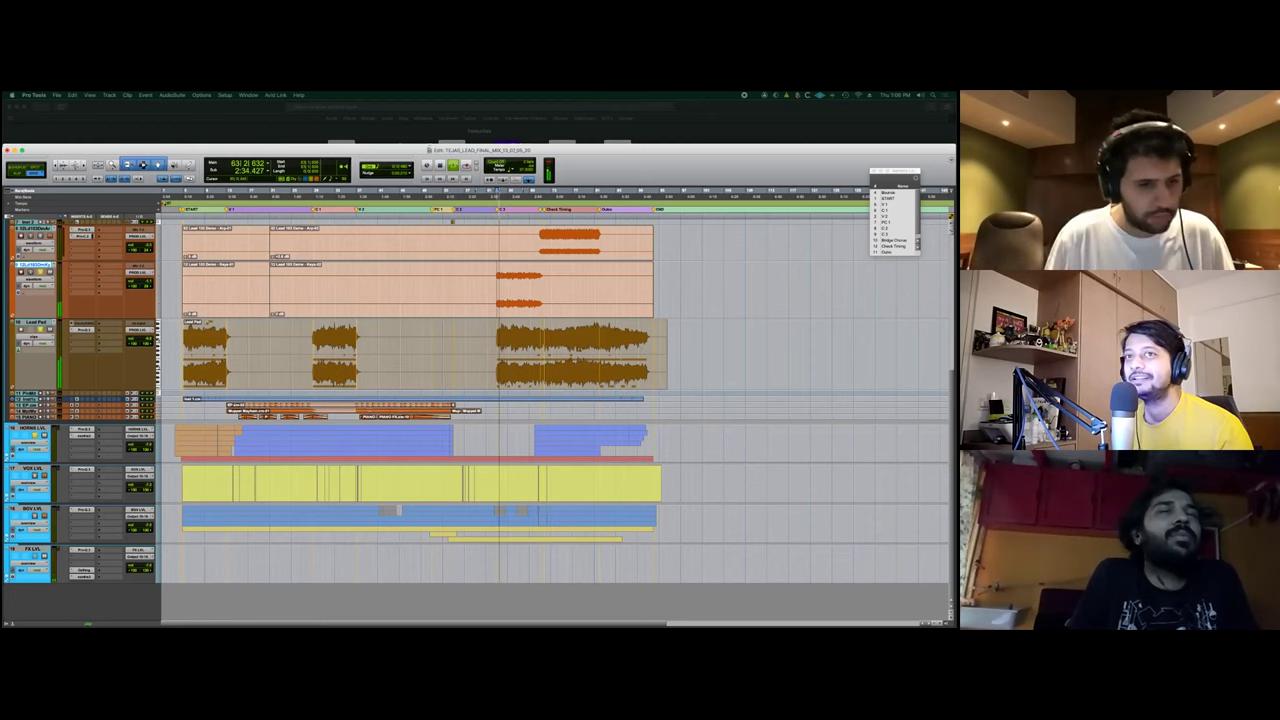
key("space")
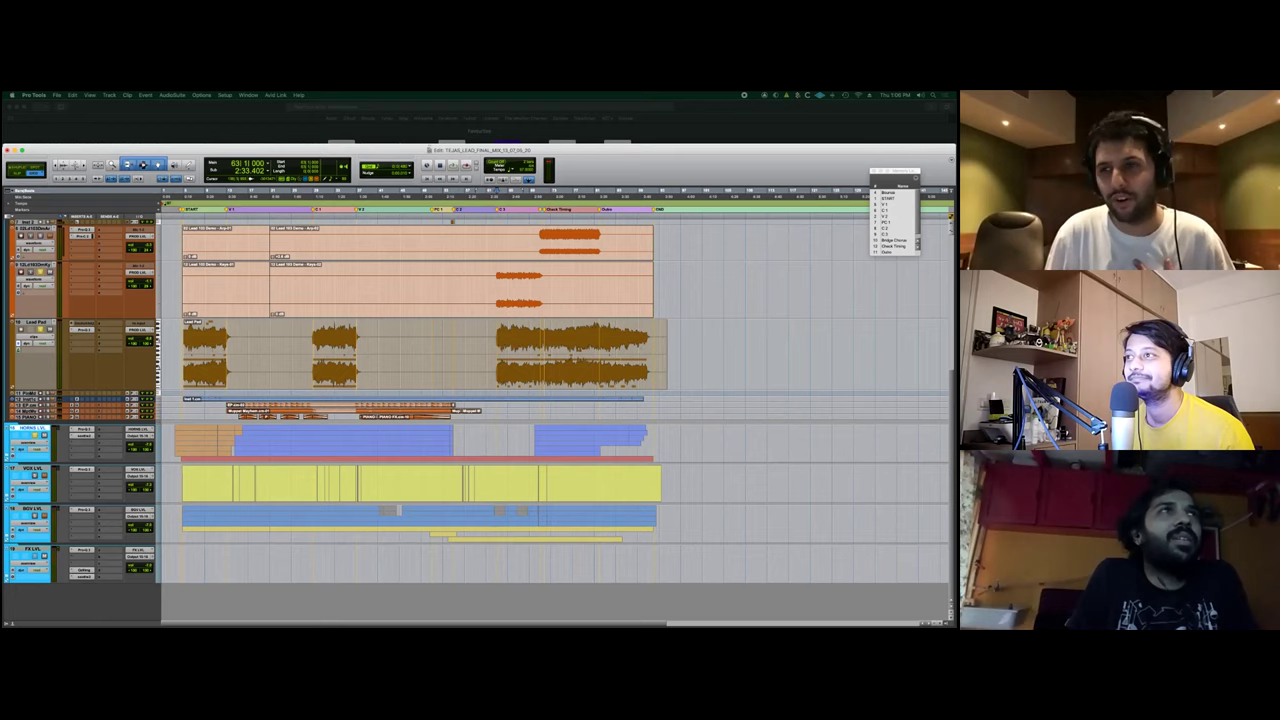
Move the Memory Locations window aside, close it, and delete the Check Timing marker.
left_click_drag(903, 171, 388, 186)
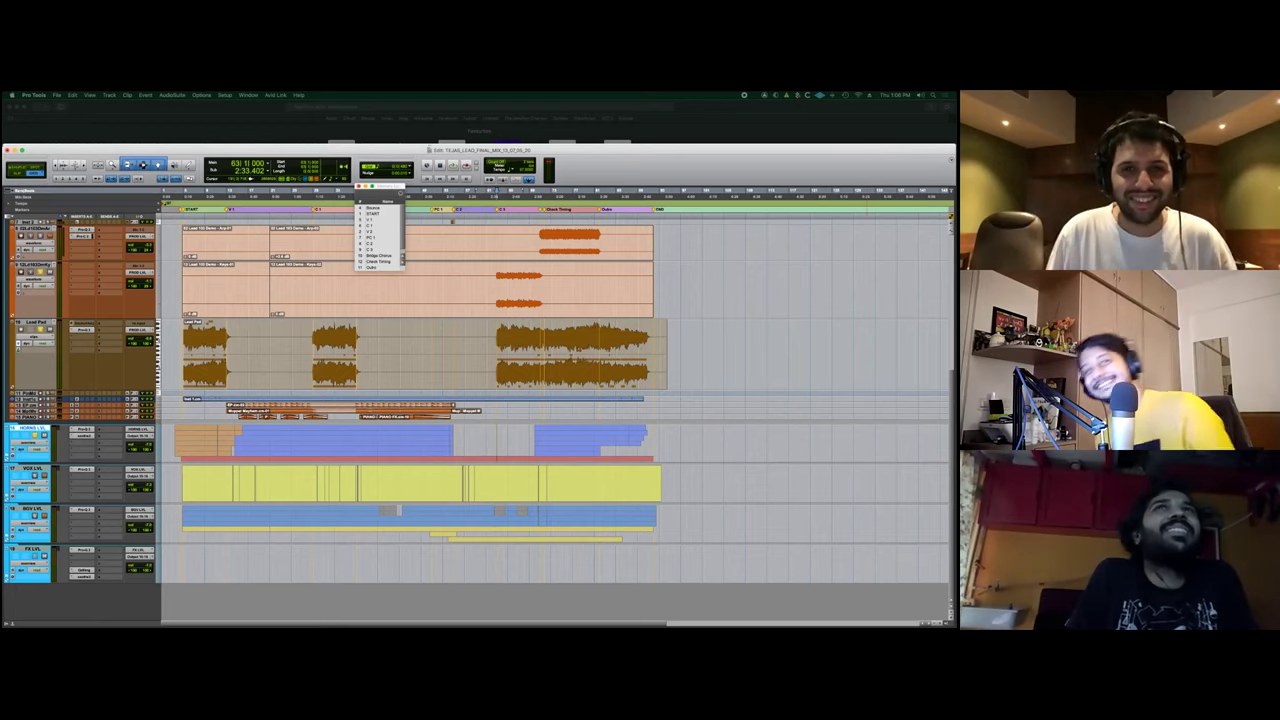
key("super+5")
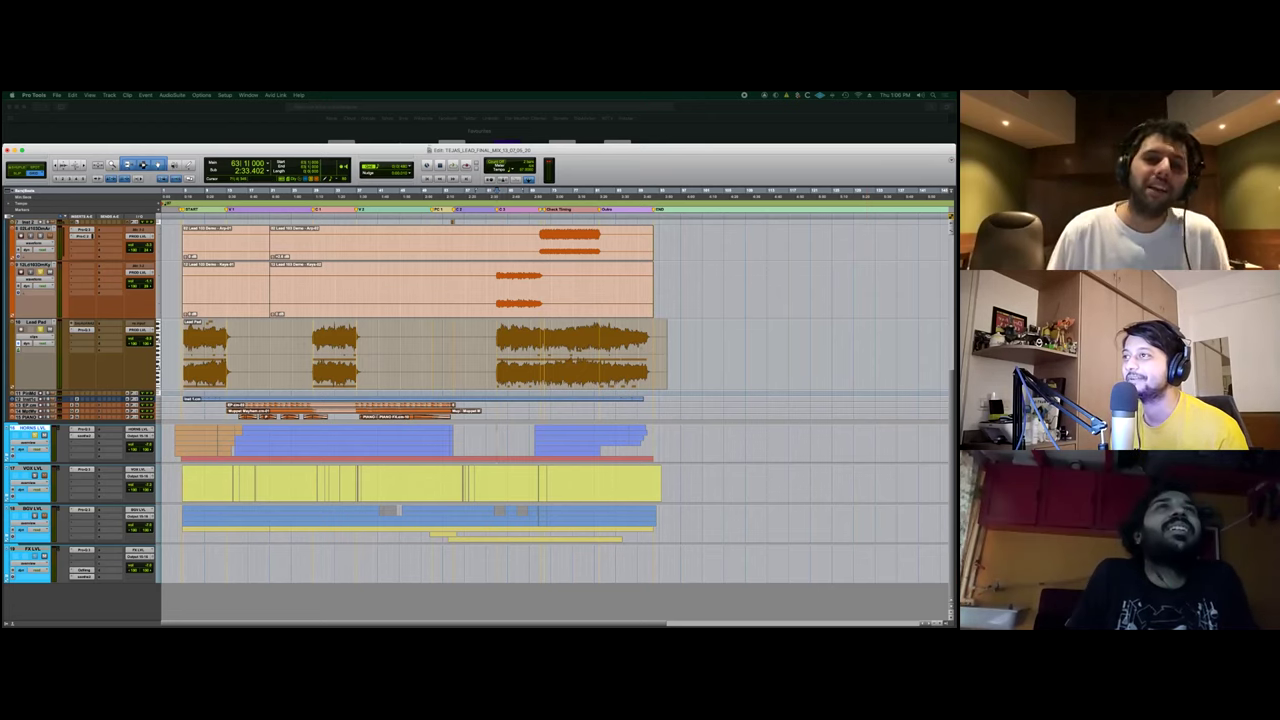
left_click(543, 210, "alt")
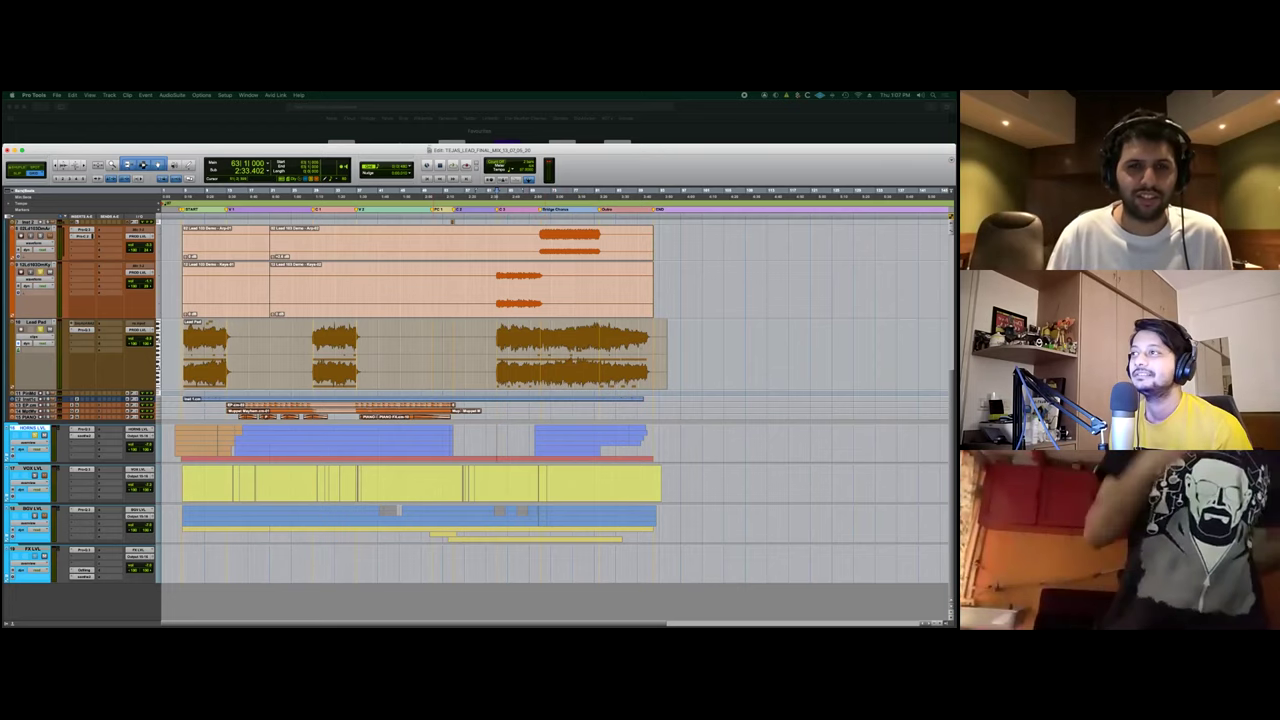
Mark the stretch from bar 51 on the first demo track and the Bridge Chorus stretch on the demo keys track.
left_click(433, 441)
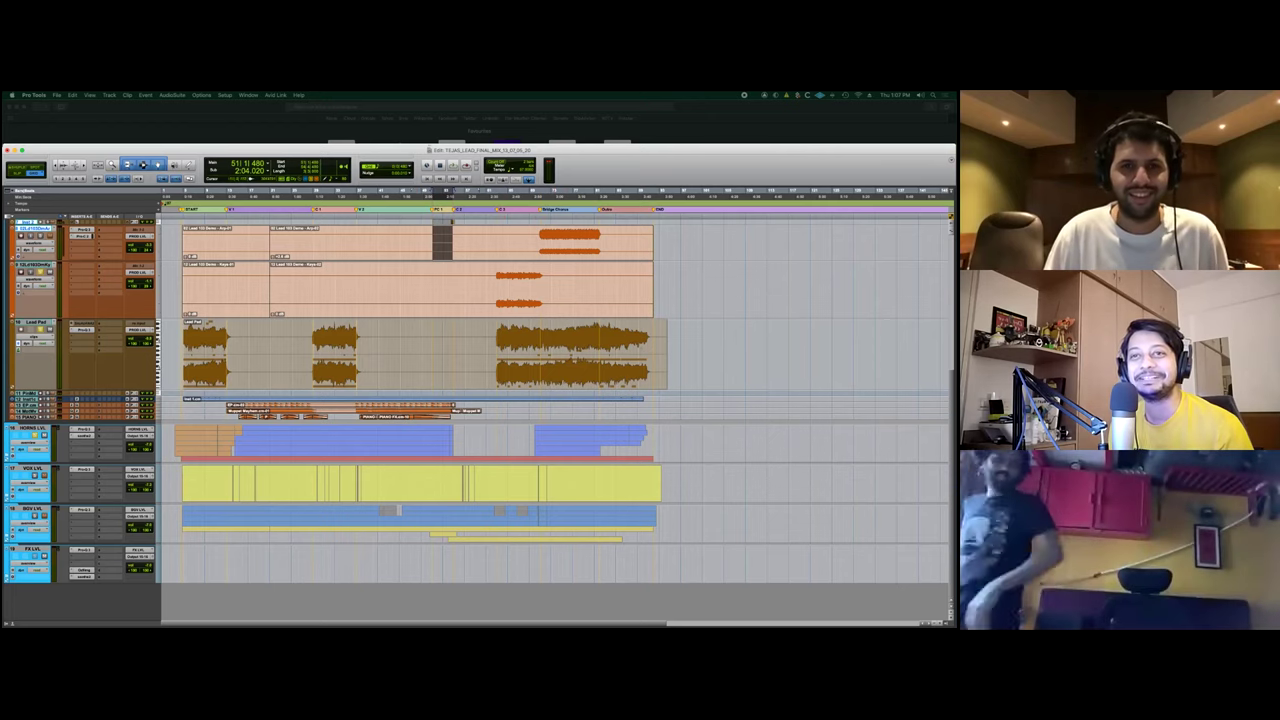
left_click(767, 290)
left_click(433, 243)
left_click_drag(433, 243, 451, 243)
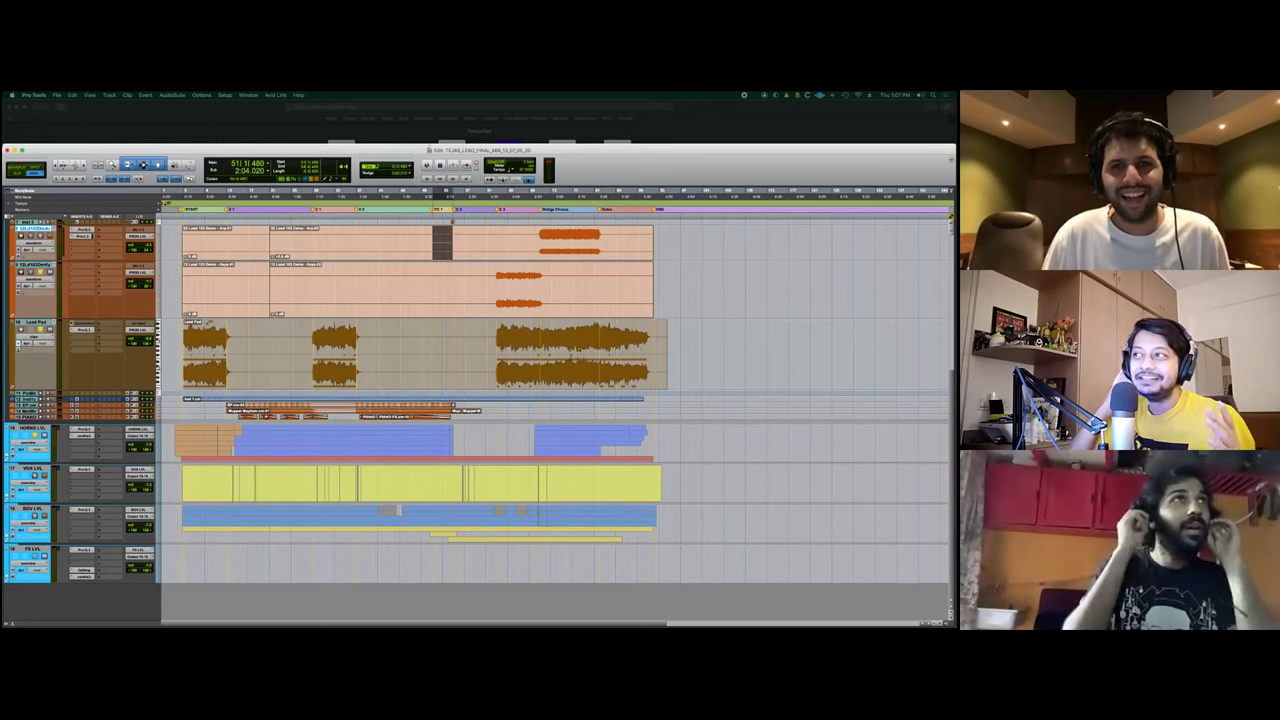
left_click_drag(542, 290, 594, 290)
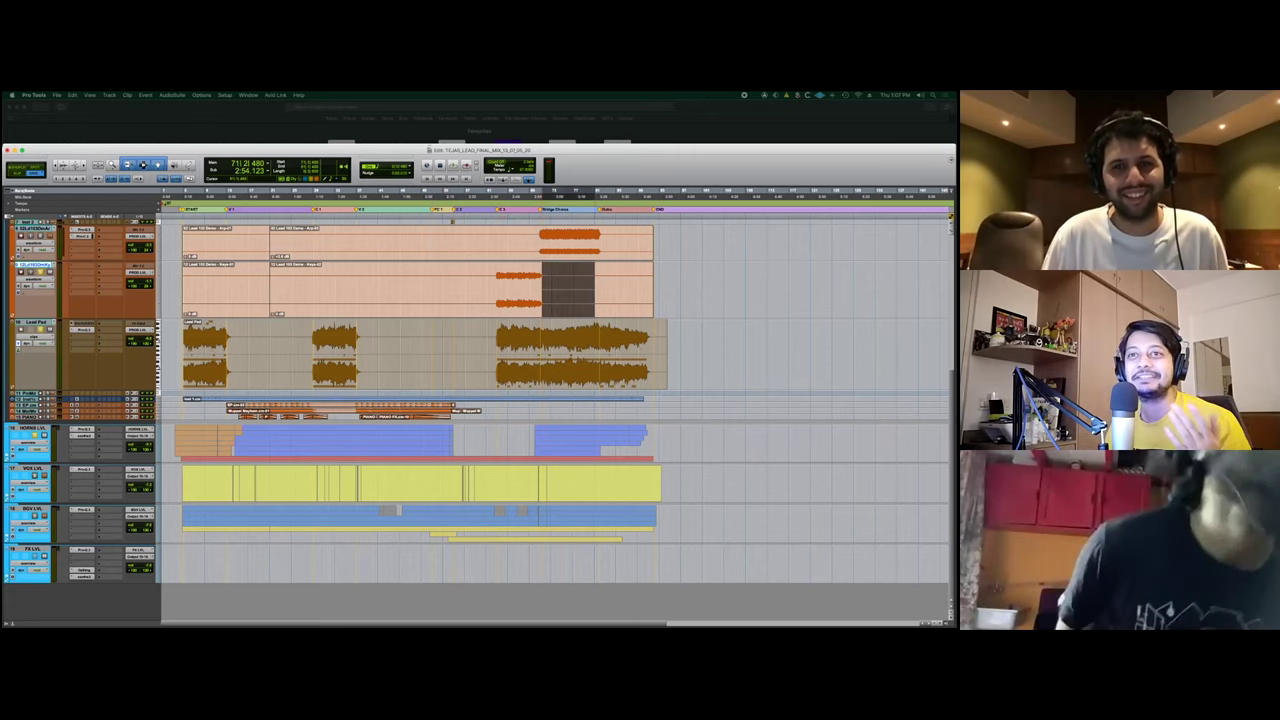
left_click(541, 290)
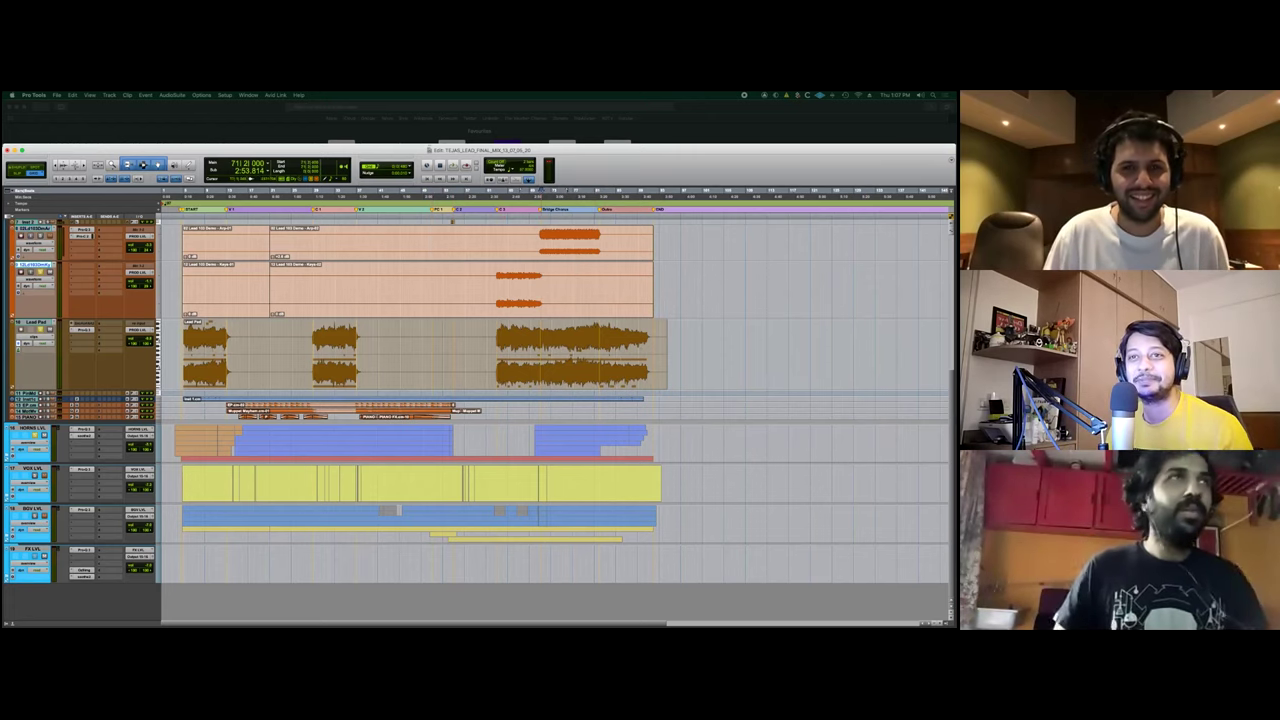
left_click(432, 243)
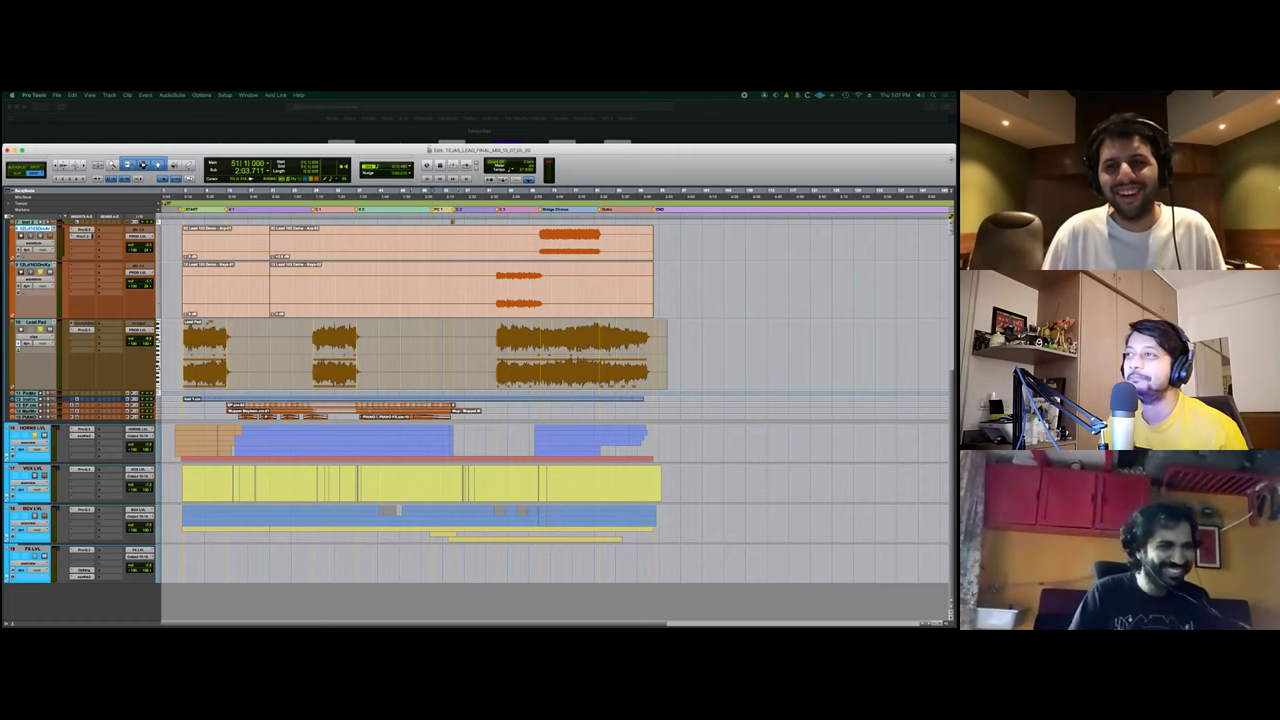
Play the demo layers with the Lead Pad from the start of the Bridge Chorus at bar 71 up to the Outro.
left_click(541, 290)
key("space")
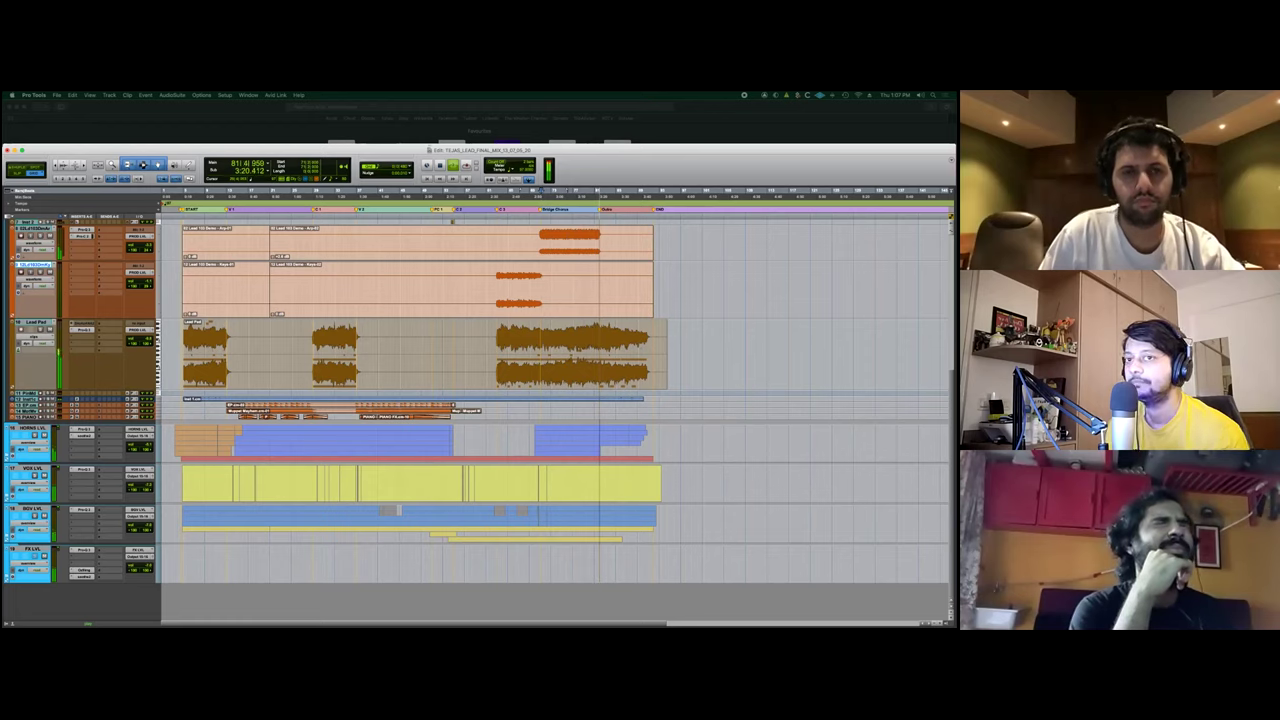
key("space")
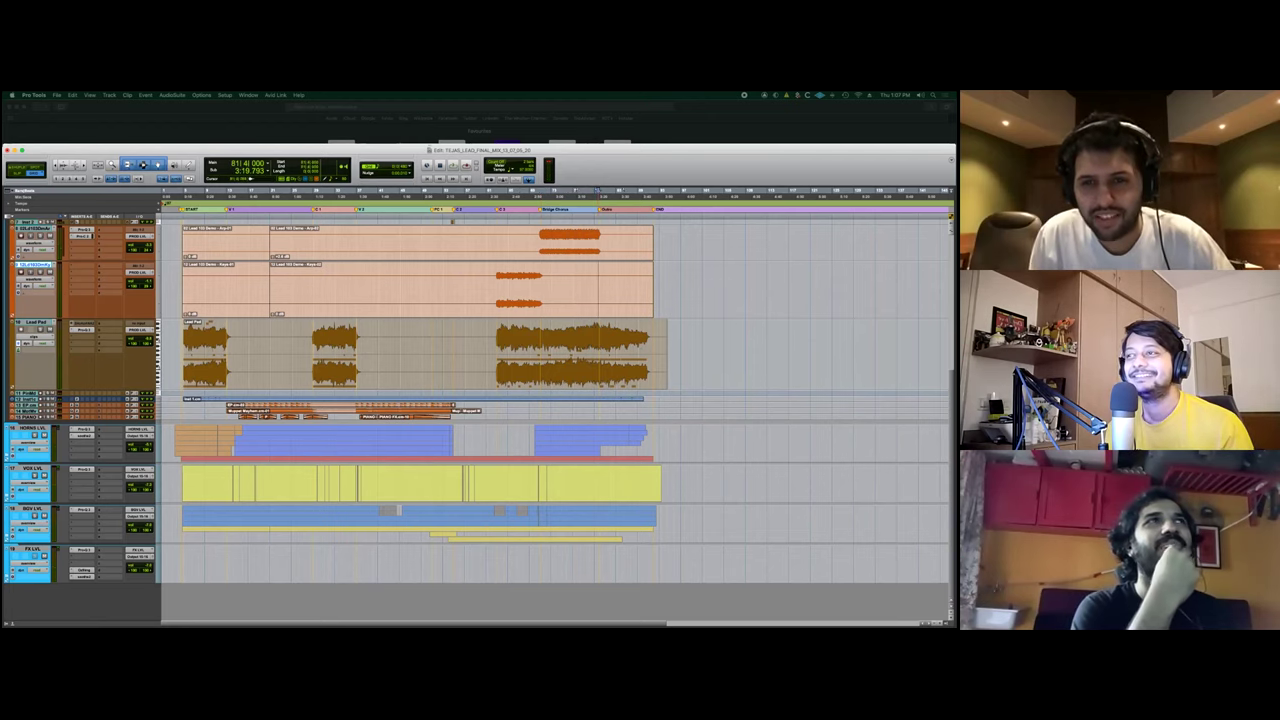
Replay the transition into the Outro from 81|4|000 in short passes.
key("space")
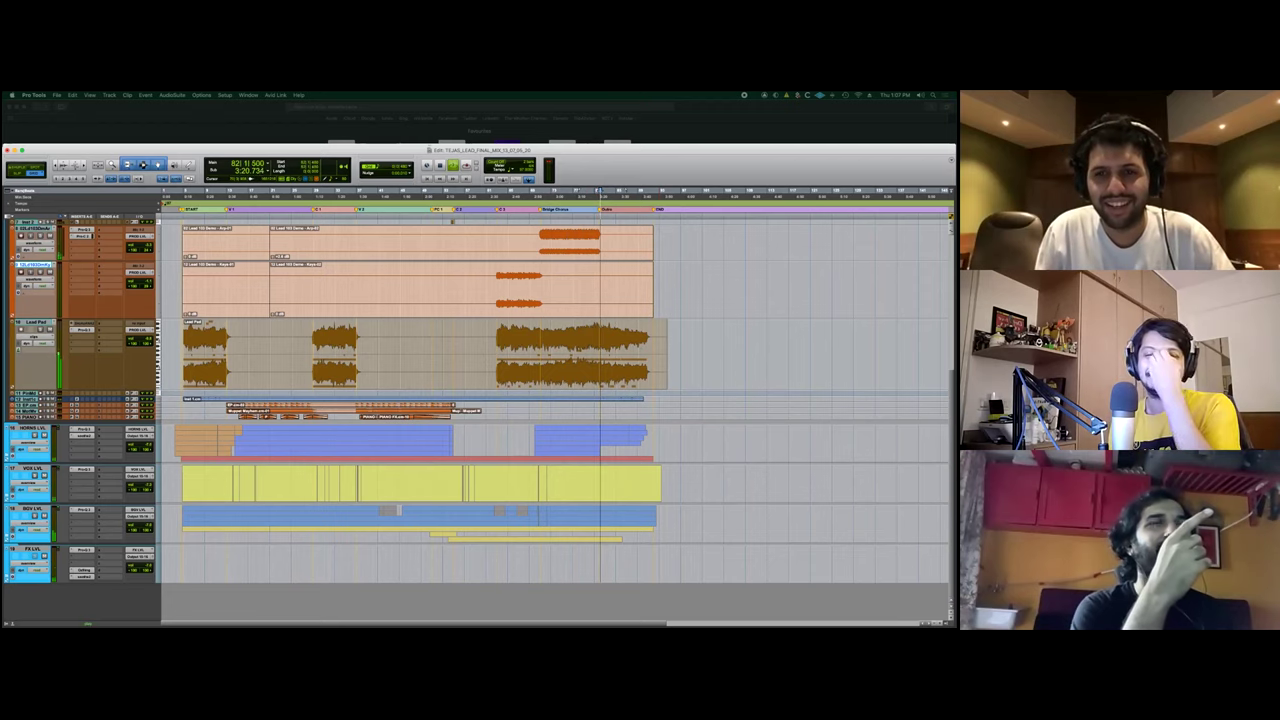
key("space")
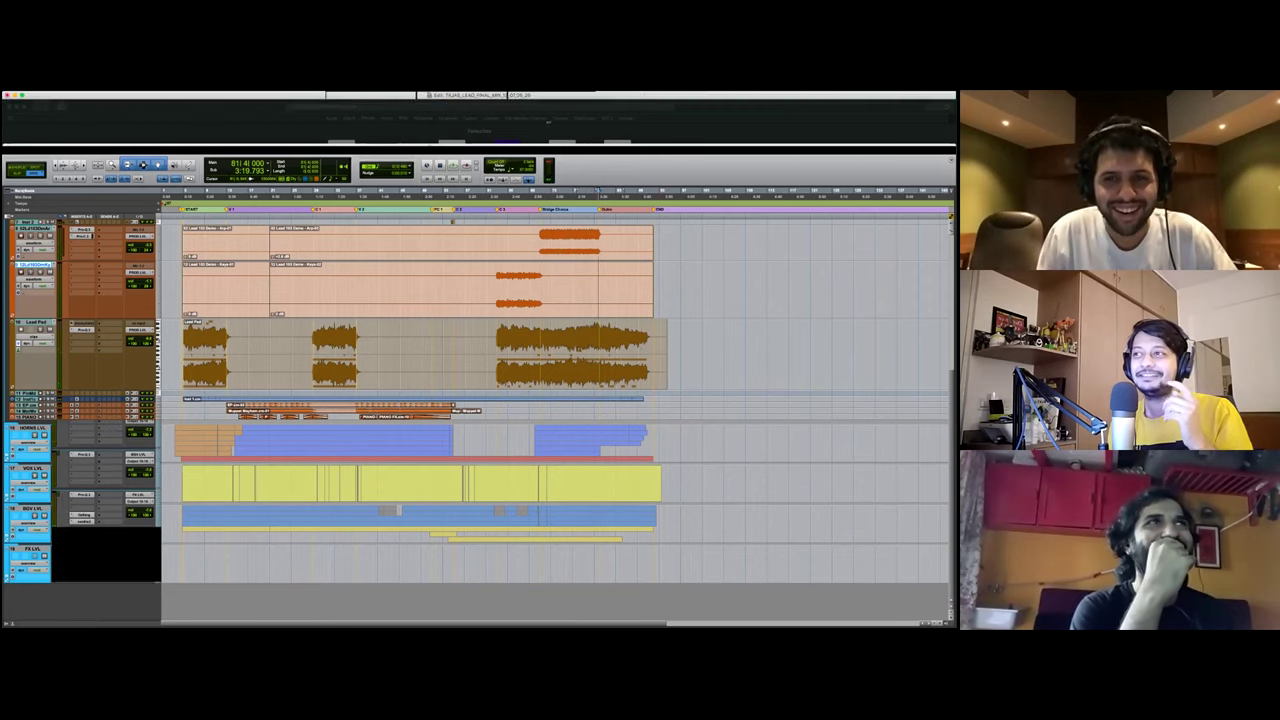
key("space")
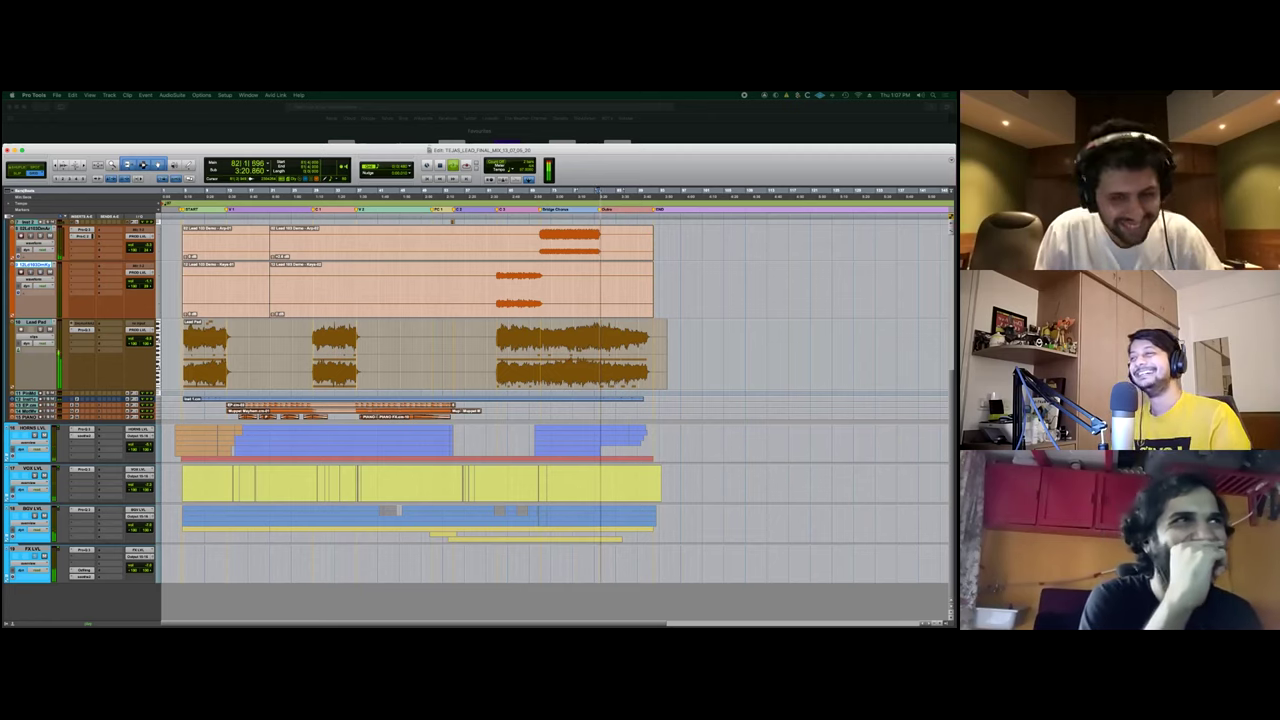
key("space")
Audition the tail of the first demo layer at the Outro marker closely, repeating short passes from 81|4|000 and 81|4|480.
key("t")
key("t")
key("t")
key("t")
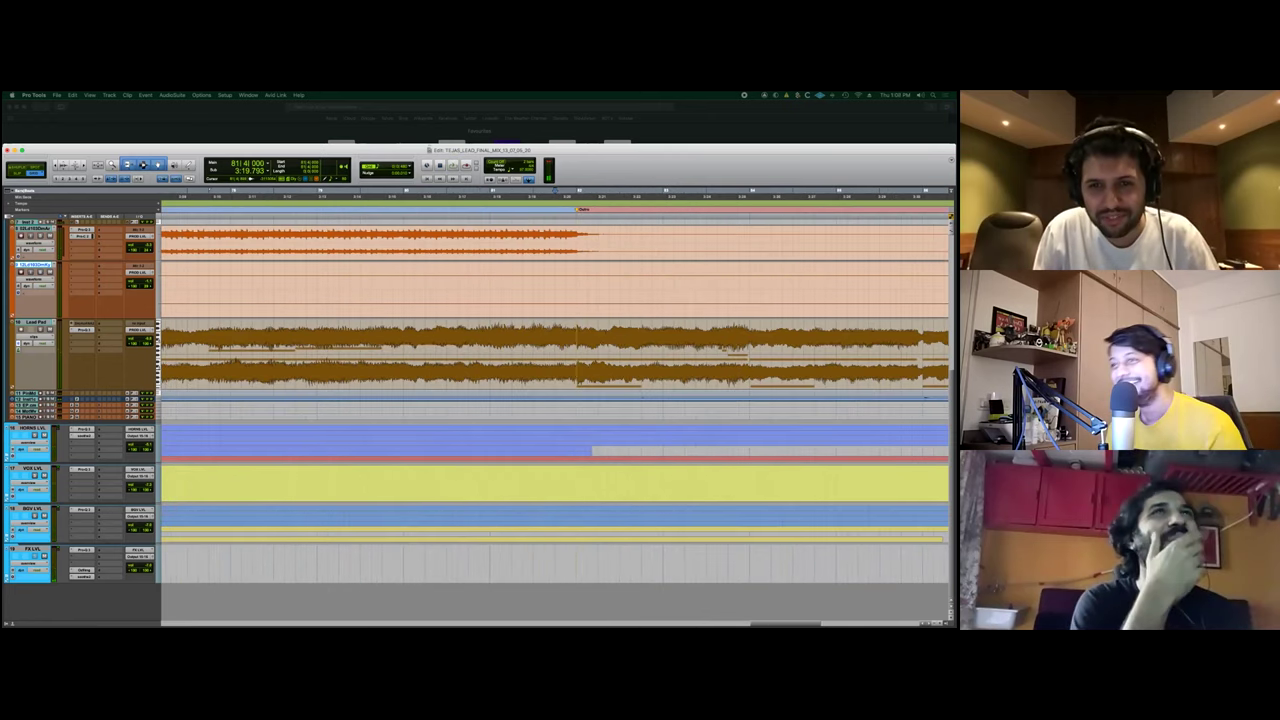
key("space")
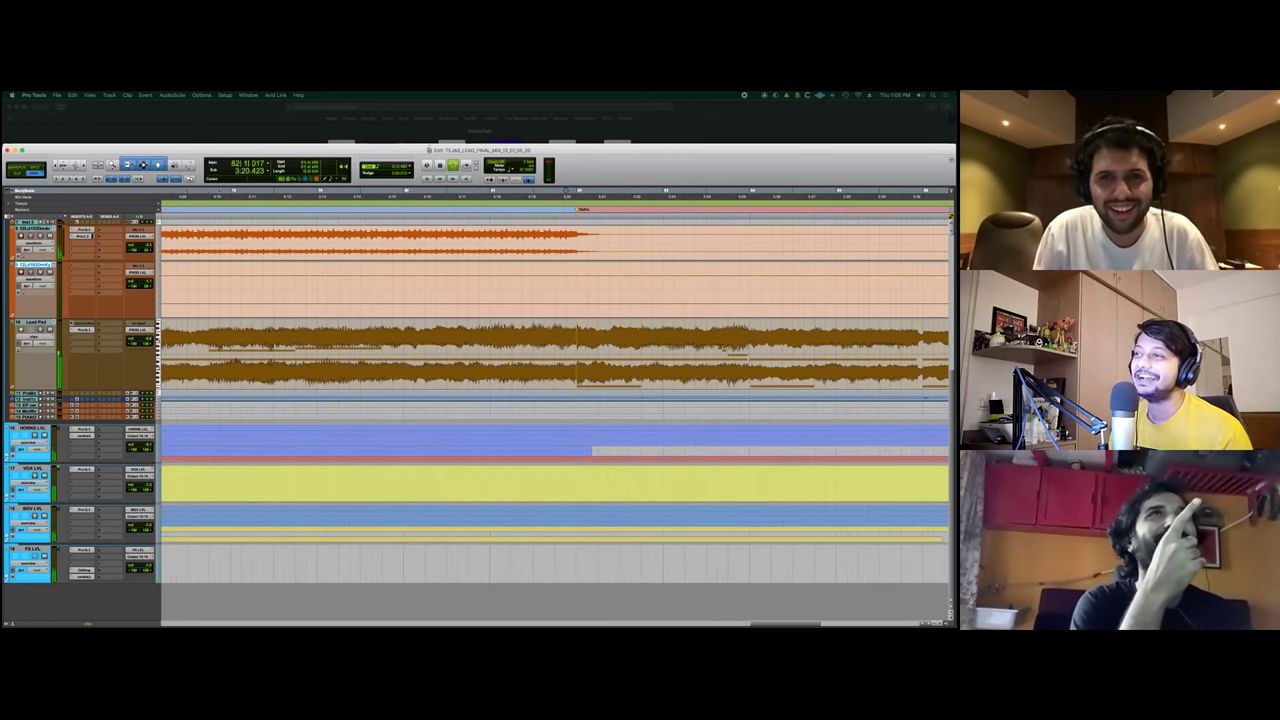
key("space")
key("space")
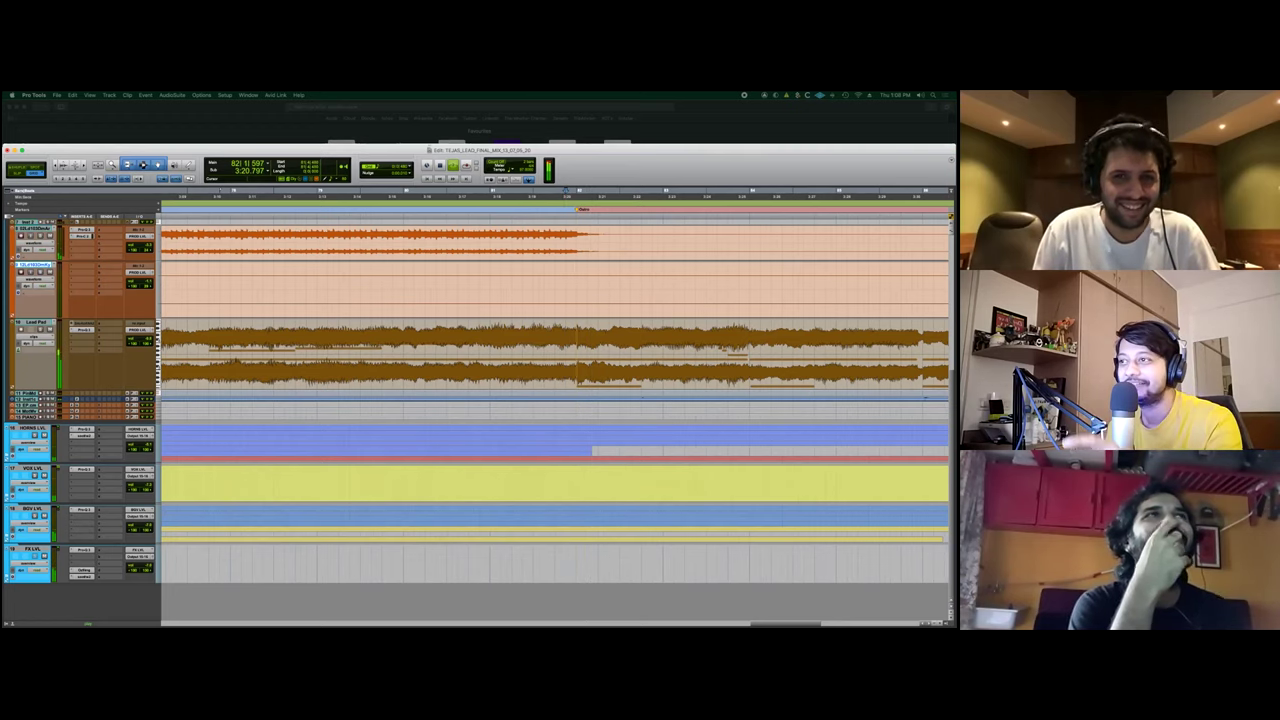
key("space")
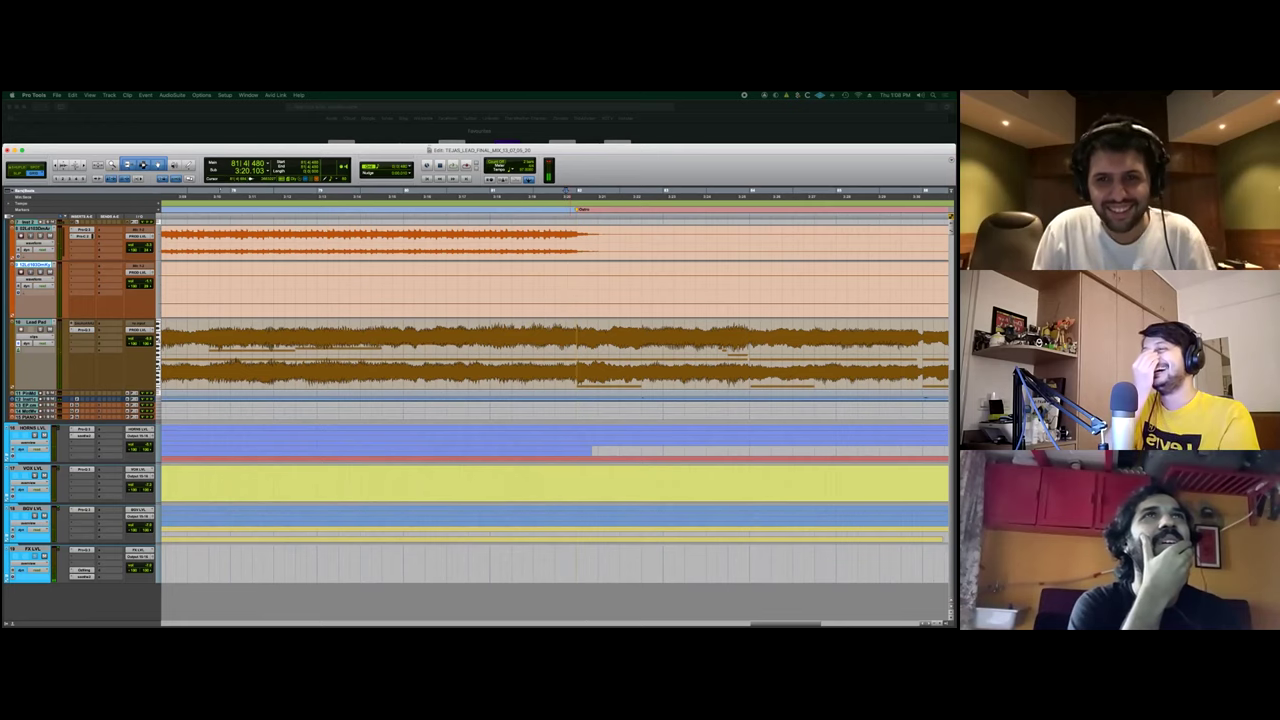
key("space")
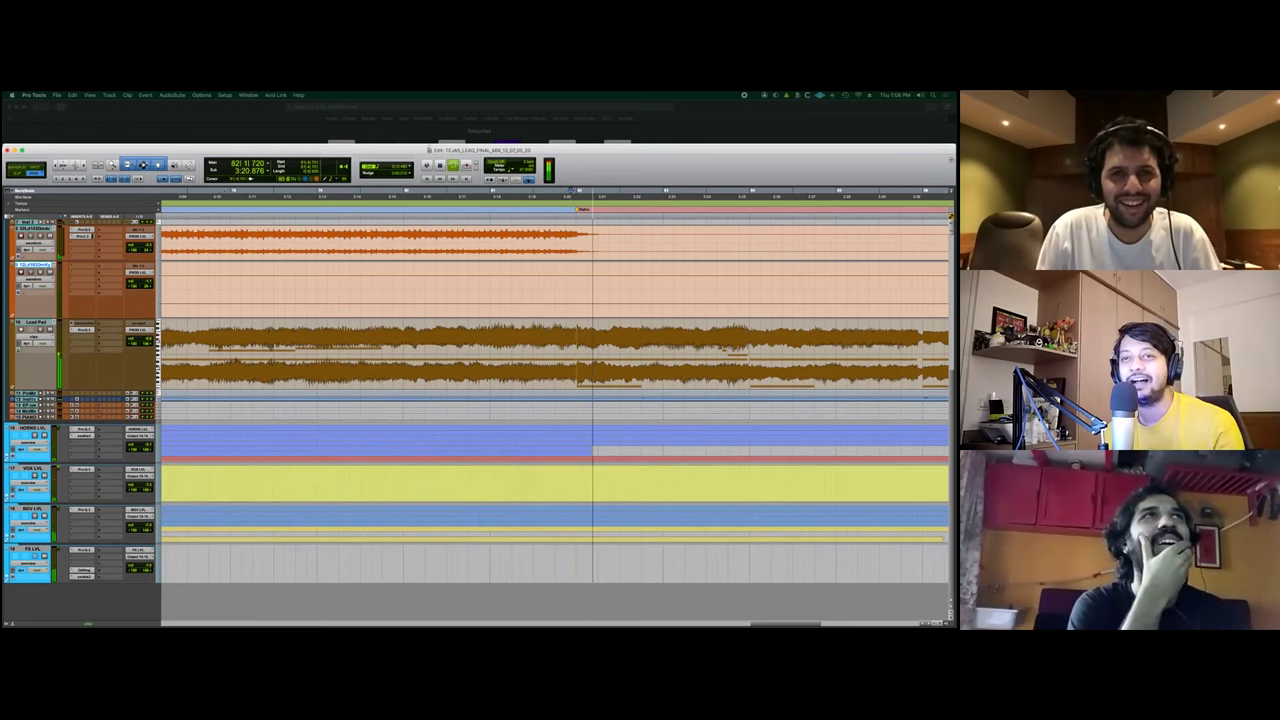
left_click(570, 290)
key("space")
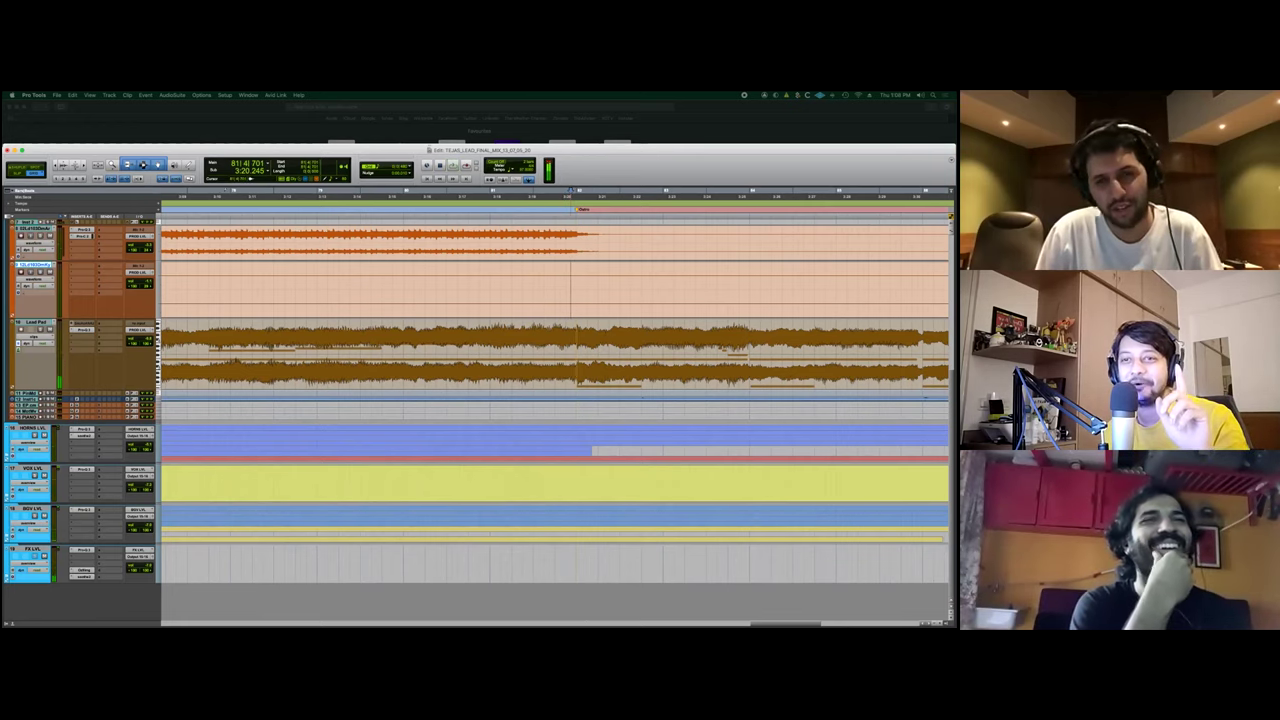
Place the playback start at 71|1|480 on the Lead Pad track, at the beginning of the Bridge Chorus.
key("r")
key("r")
key("r")
key("r")
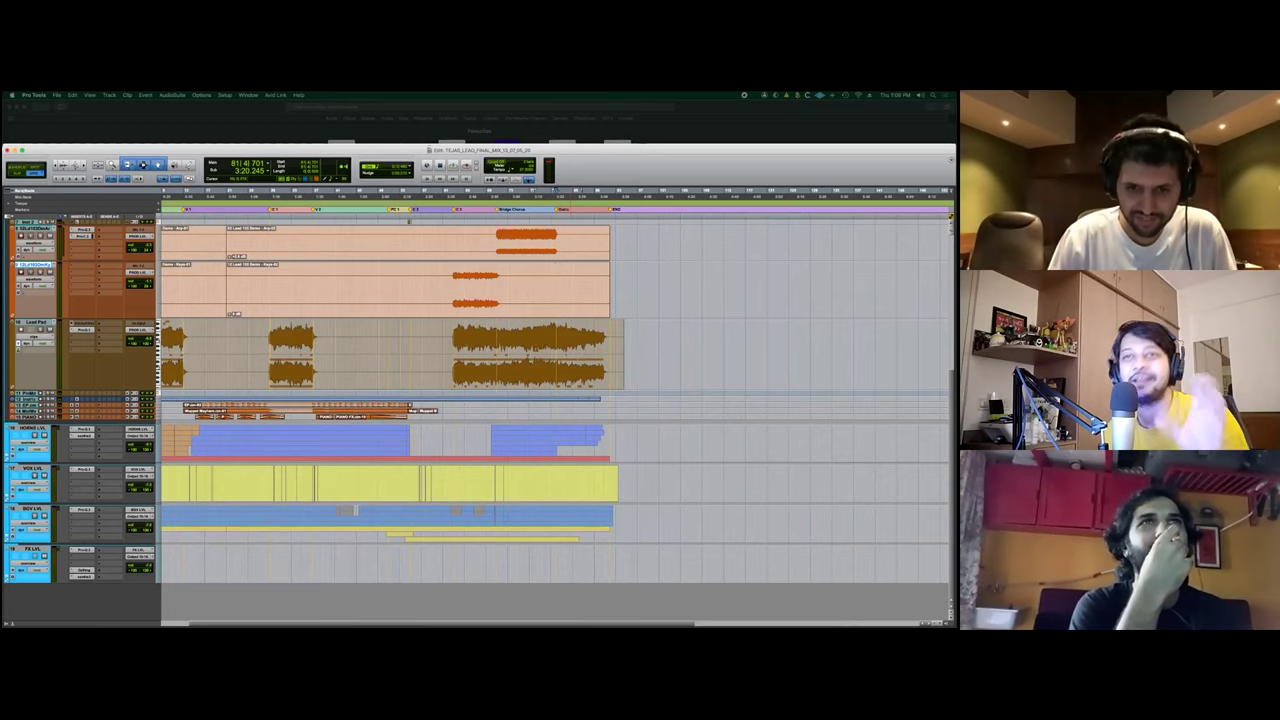
left_click(497, 348)
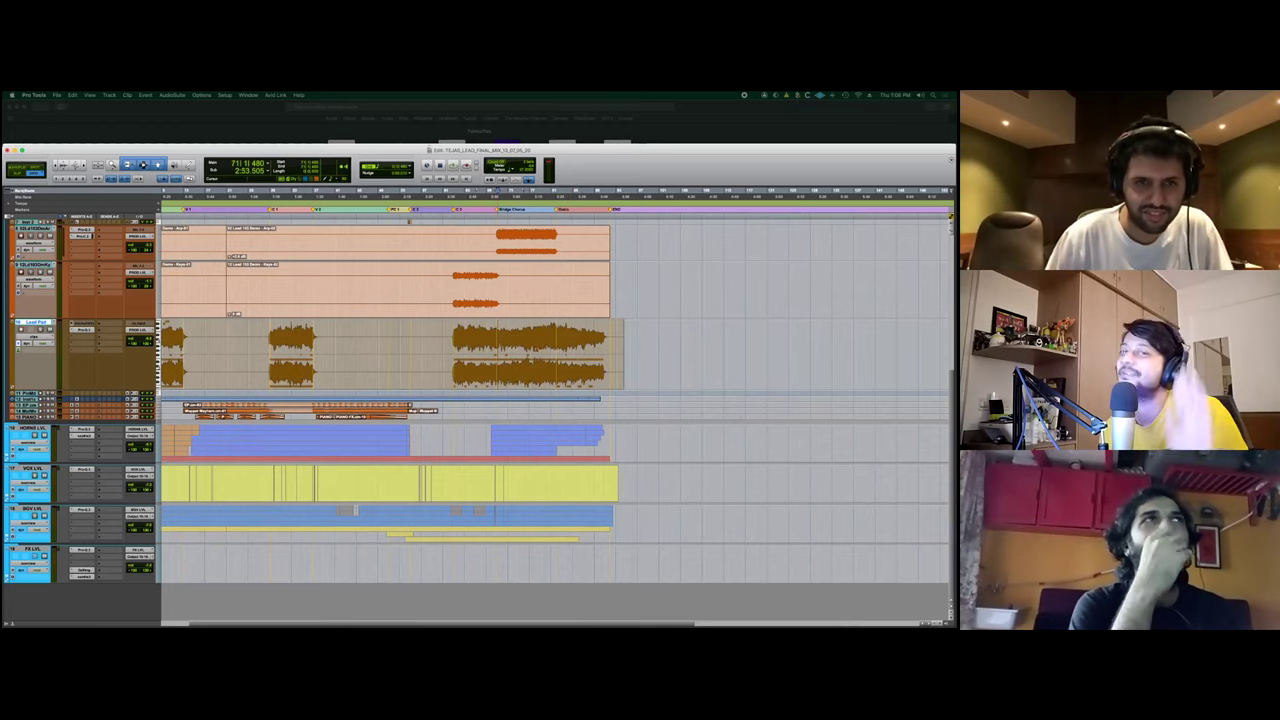
scroll(521, 407, "right", 3)
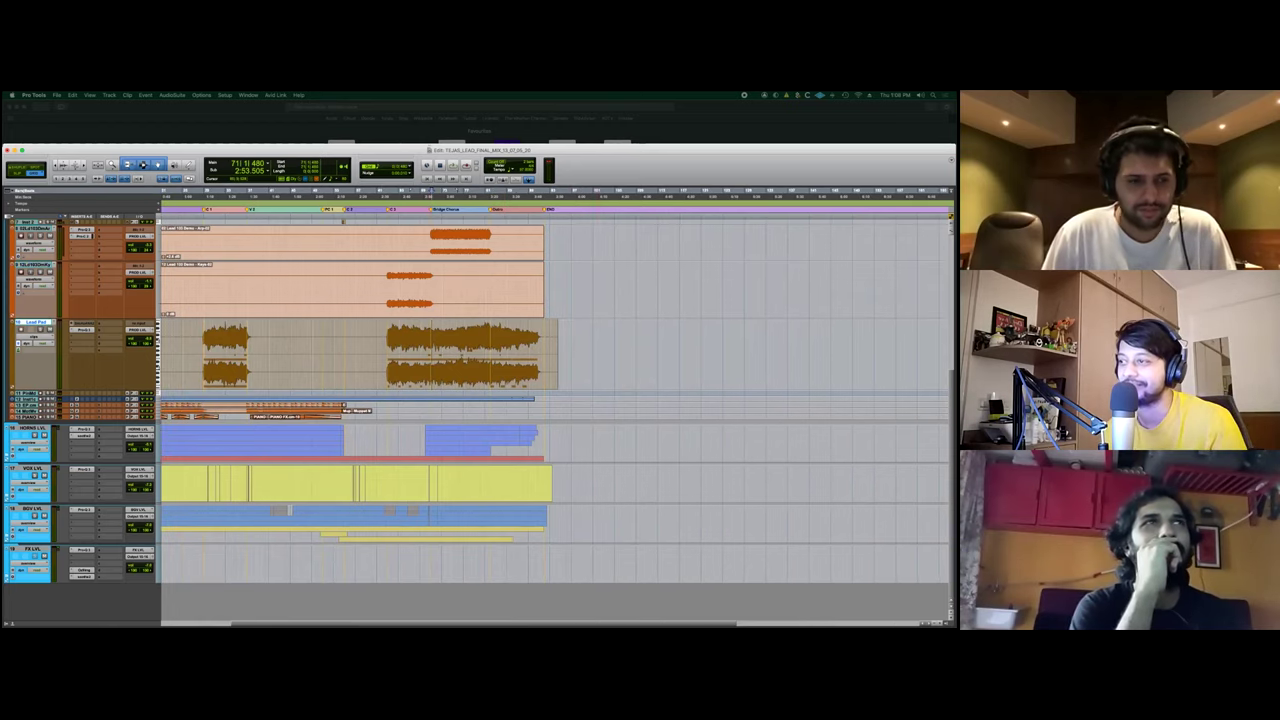
scroll(521, 407, "right", 4)
scroll(521, 407, "left", 9)
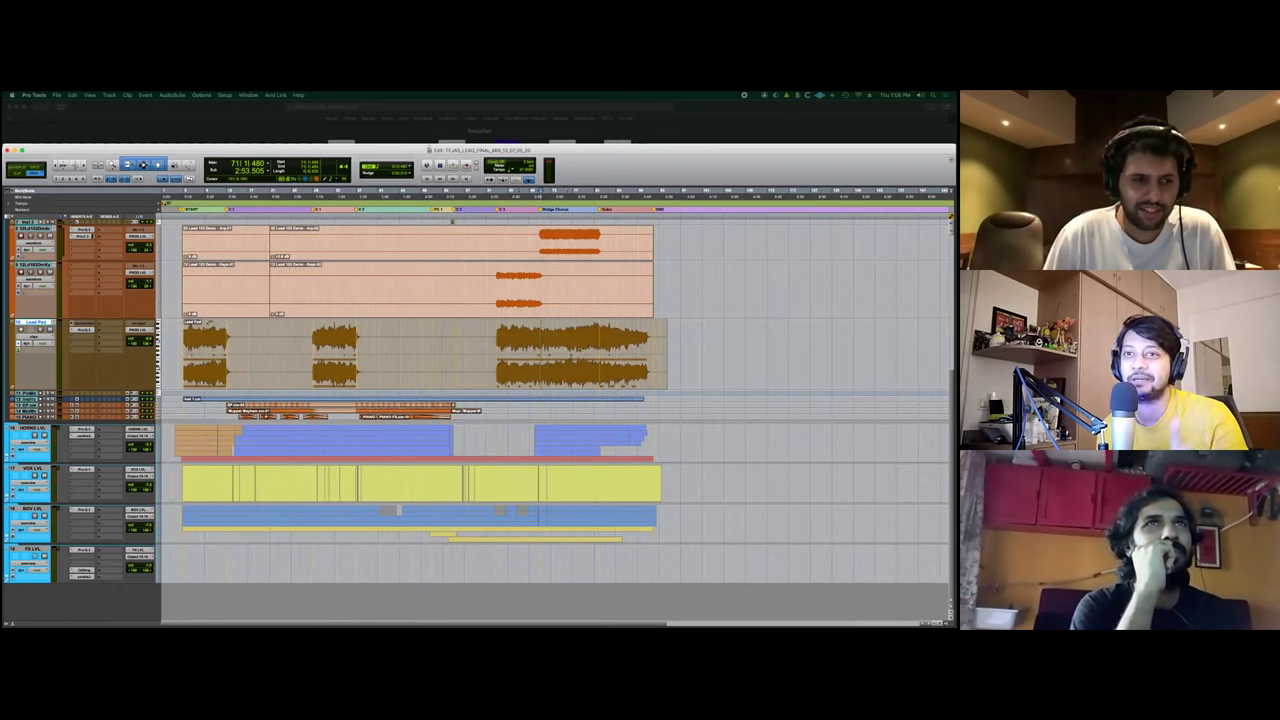
Expand the VOX LVL and GTR LVL folder tracks to show the tracks inside them.
left_click(33, 468)
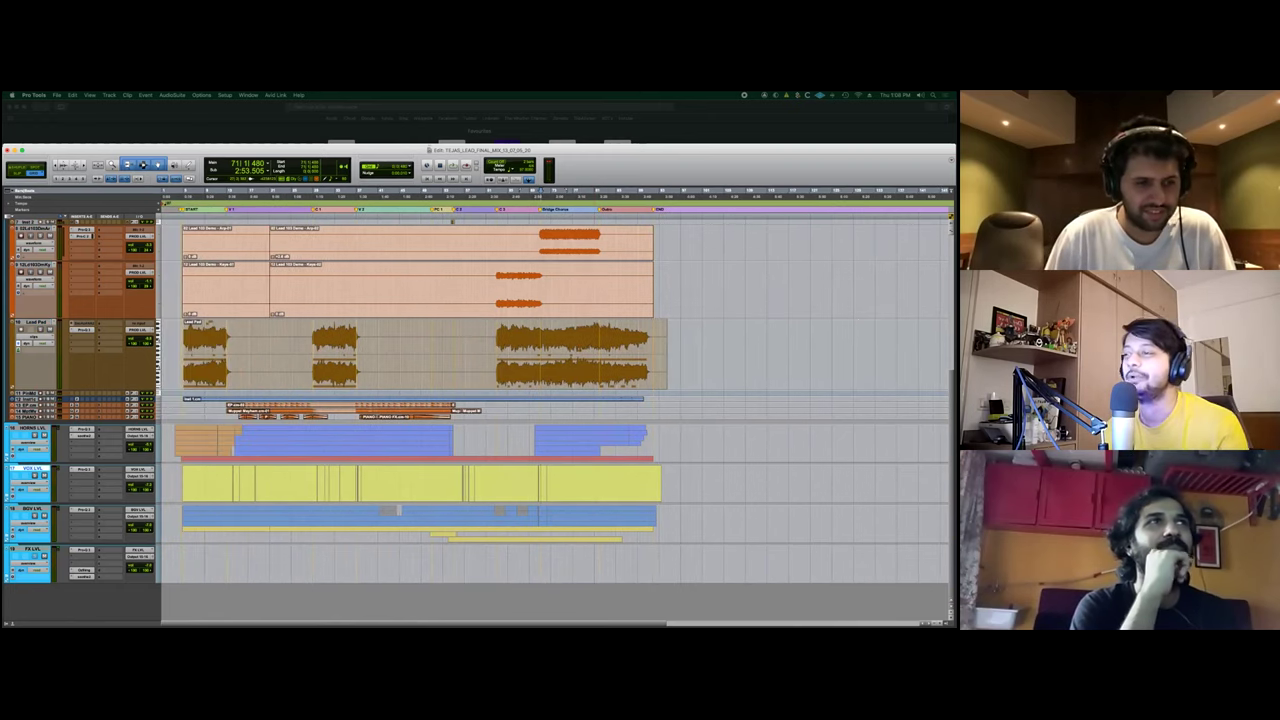
key("shift+f")
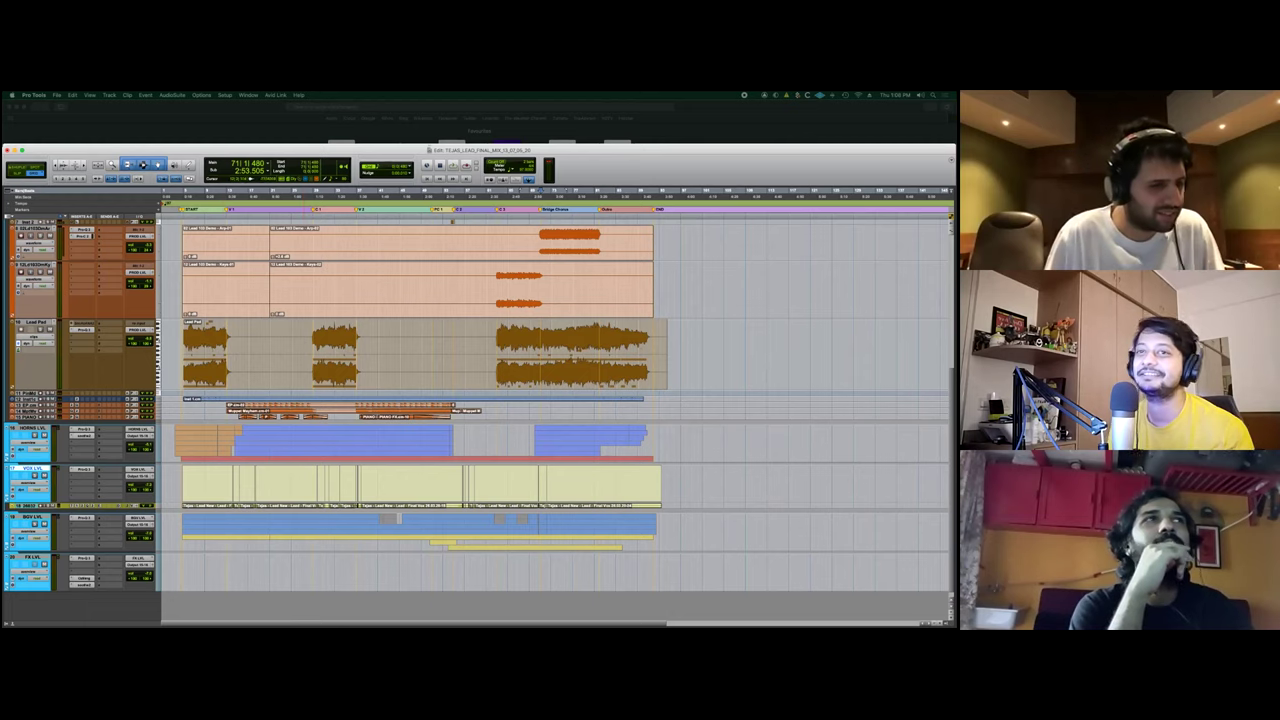
scroll(555, 420, "up", 5)
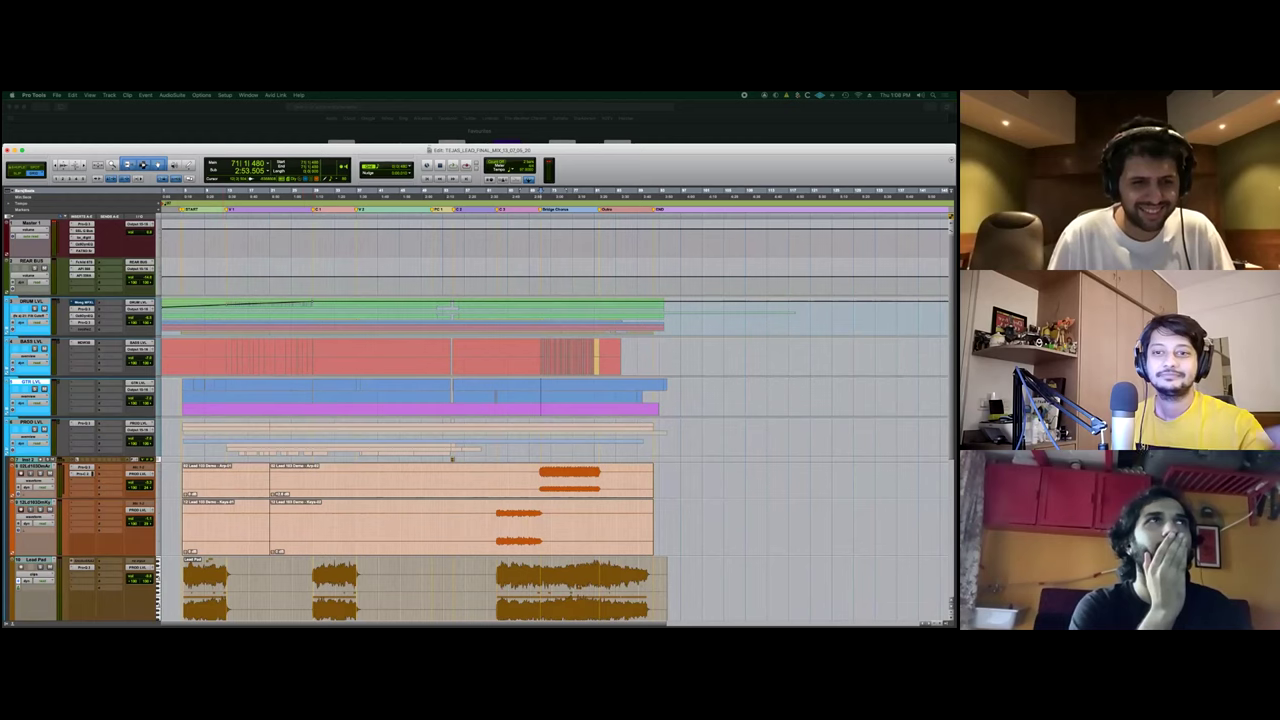
key("shift+f")
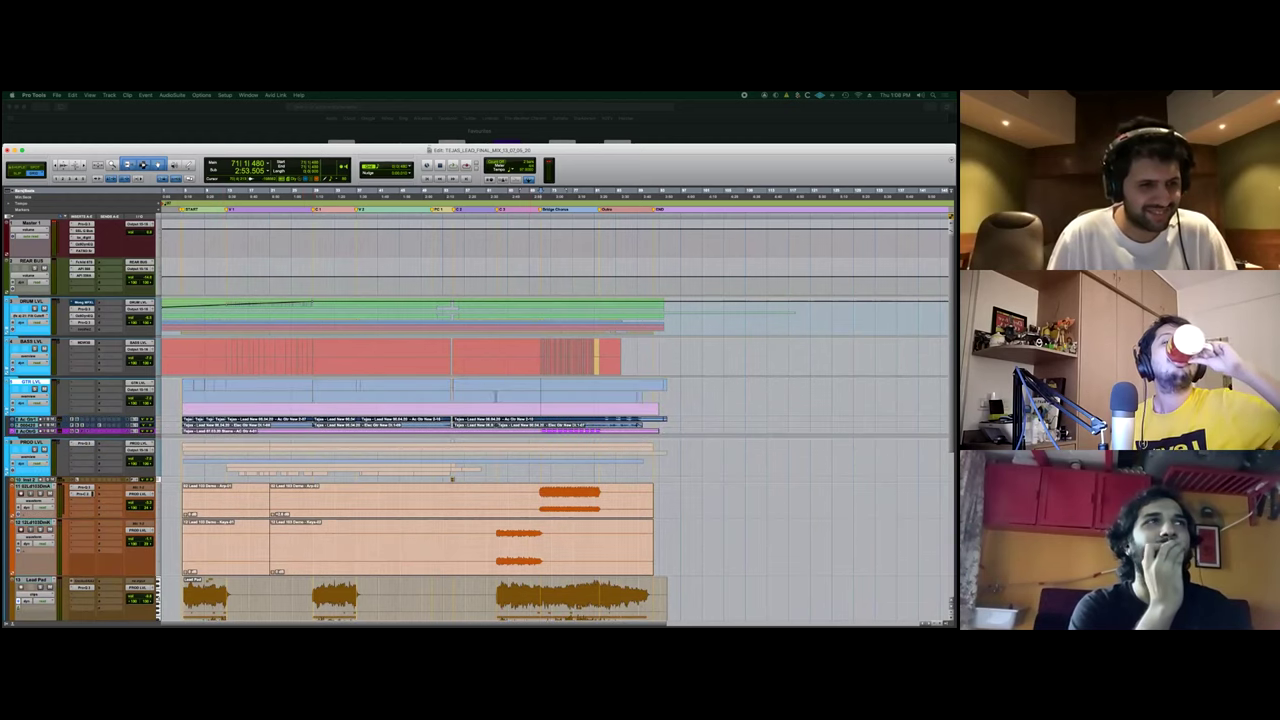
Play the Bridge Chorus from 71|1|480 and expand the FX LVL folder track during playback.
key("space")
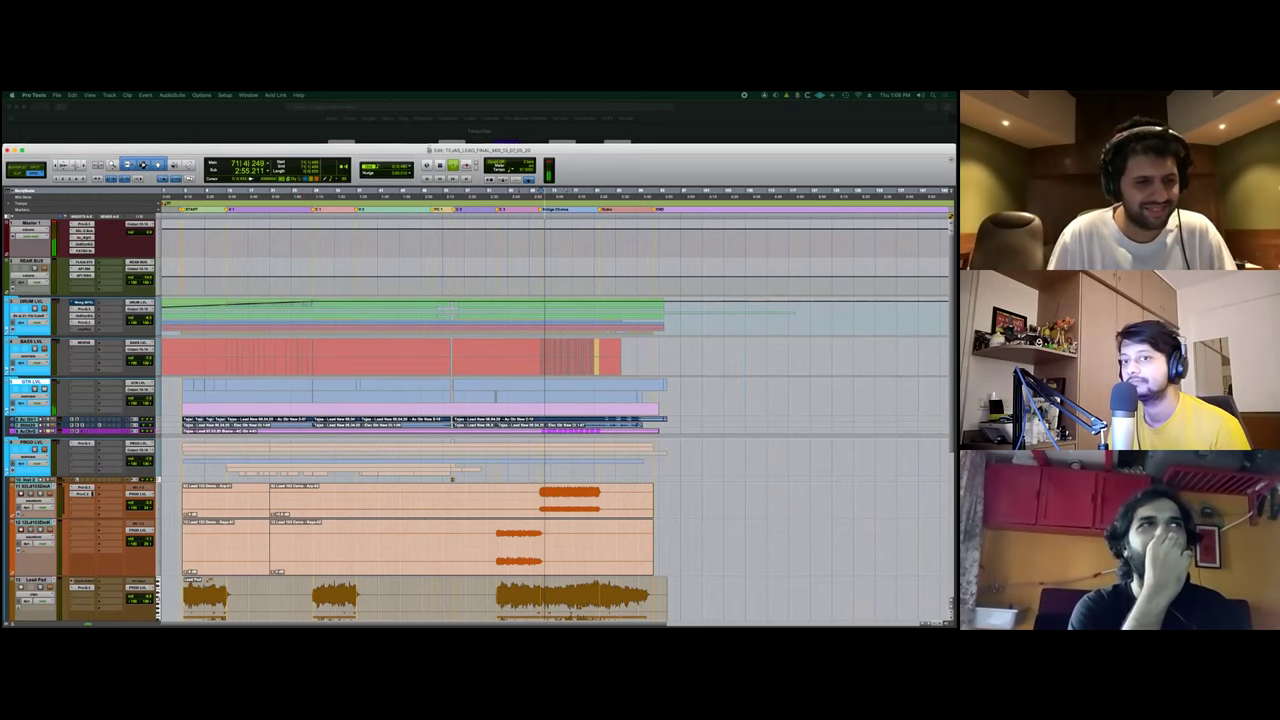
scroll(555, 420, "down", 5)
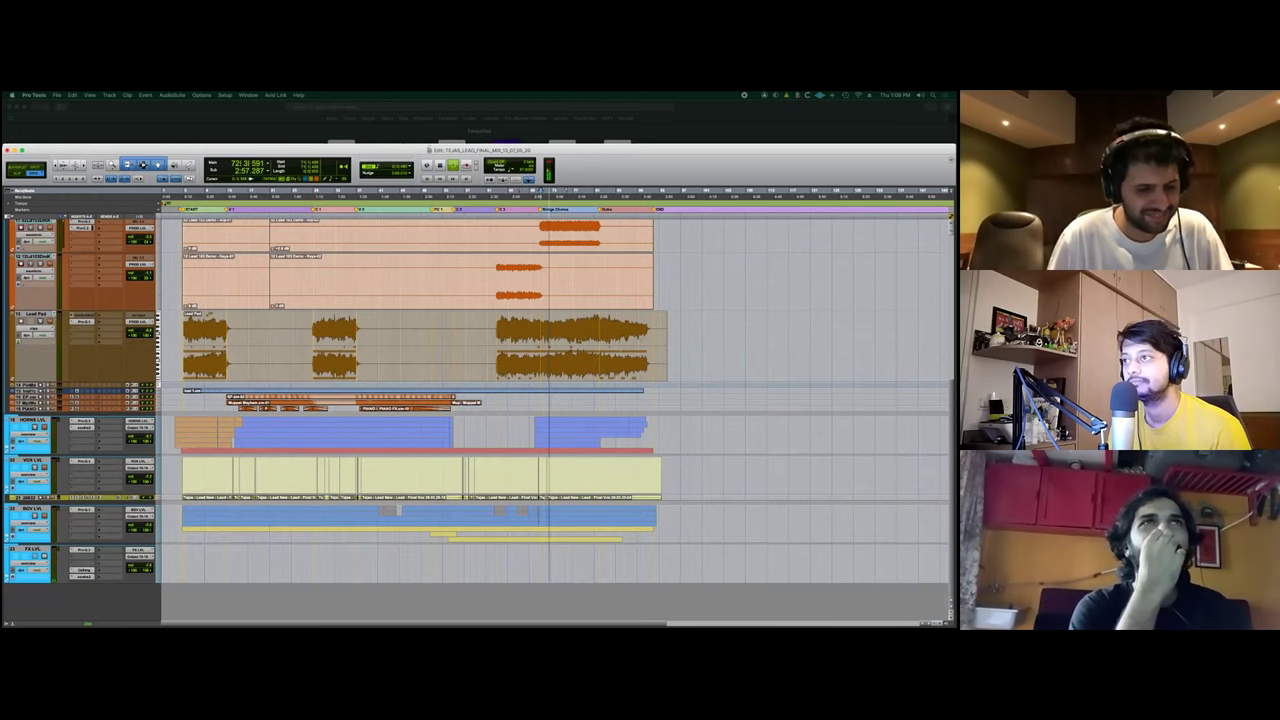
scroll(478, 400, "down", 1)
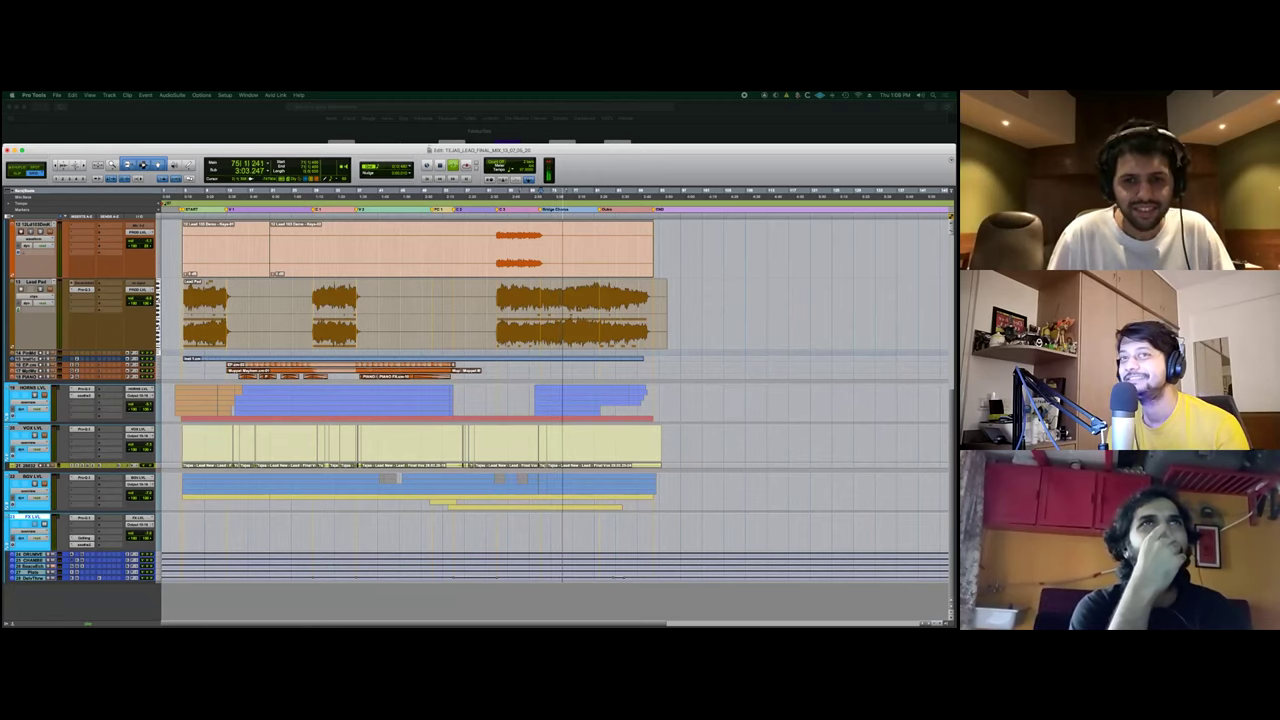
scroll(478, 420, "up", 6)
key("space")
key("space")
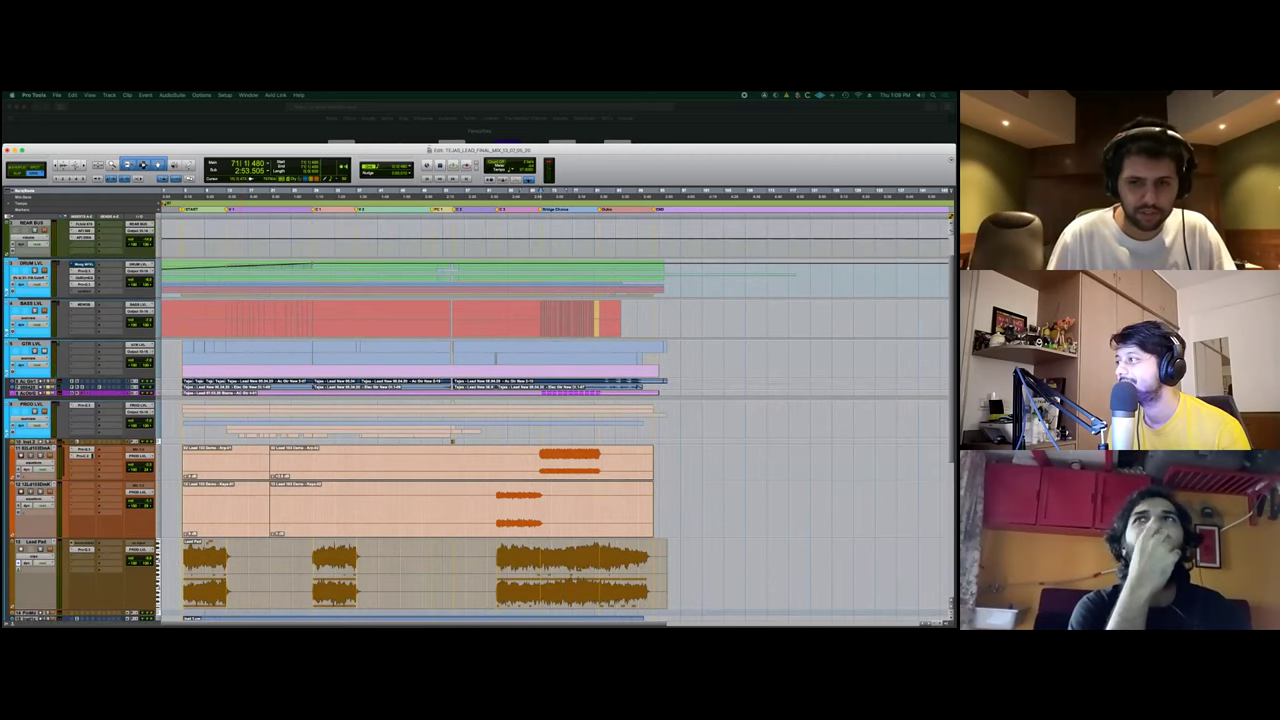
Replay the Bridge Chorus from 71|1|480 while looking over the guitar, production, horn, vocal and effects tracks.
key("space")
scroll(478, 420, "up", 1)
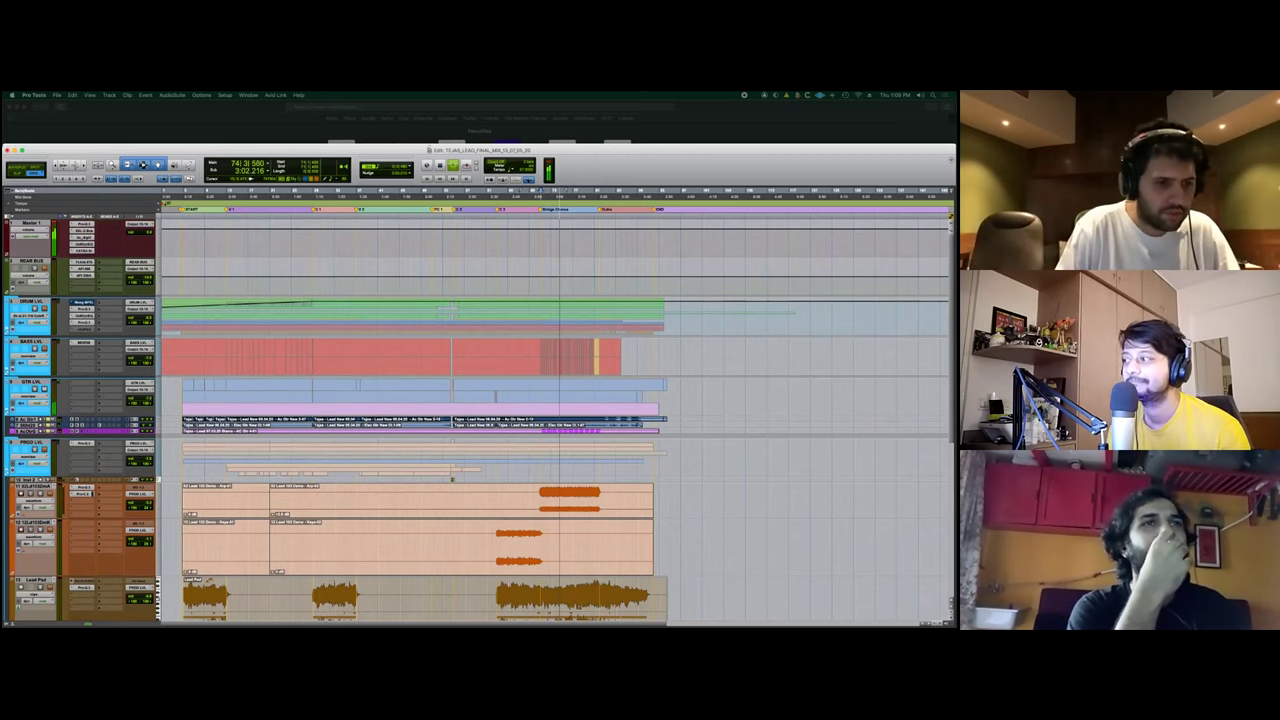
scroll(555, 420, "down", 5)
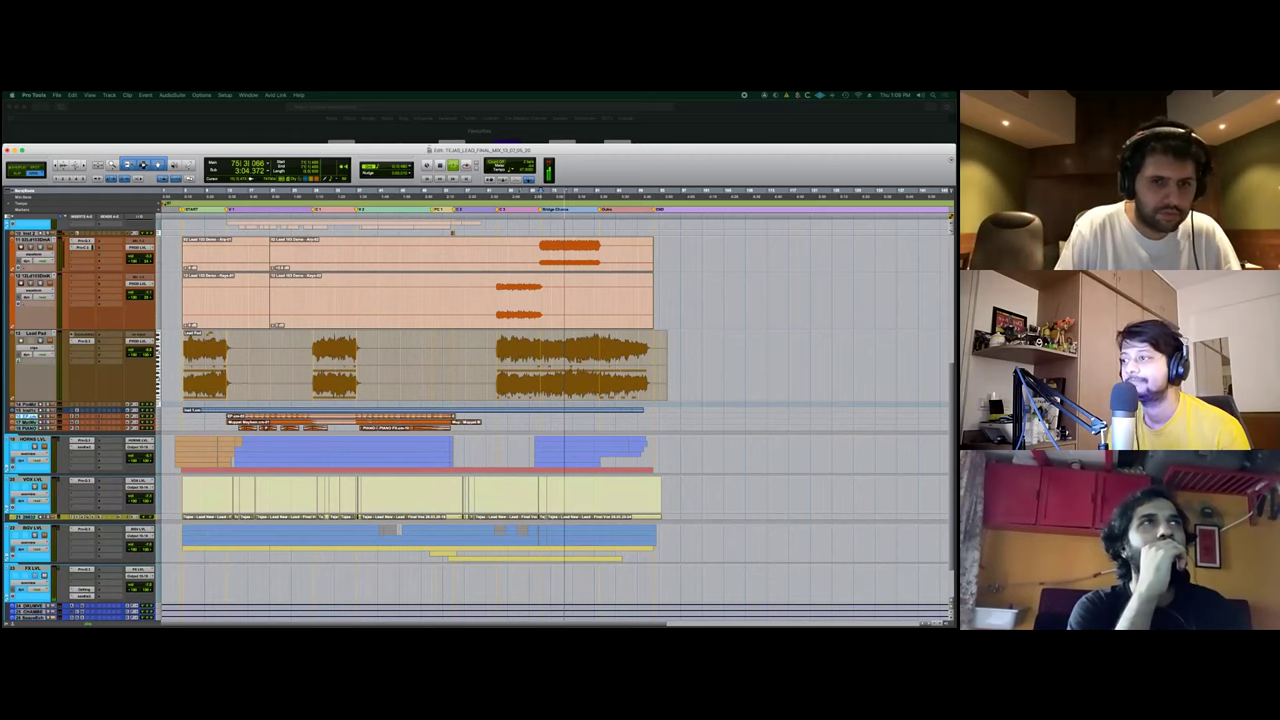
scroll(479, 420, "up", 5)
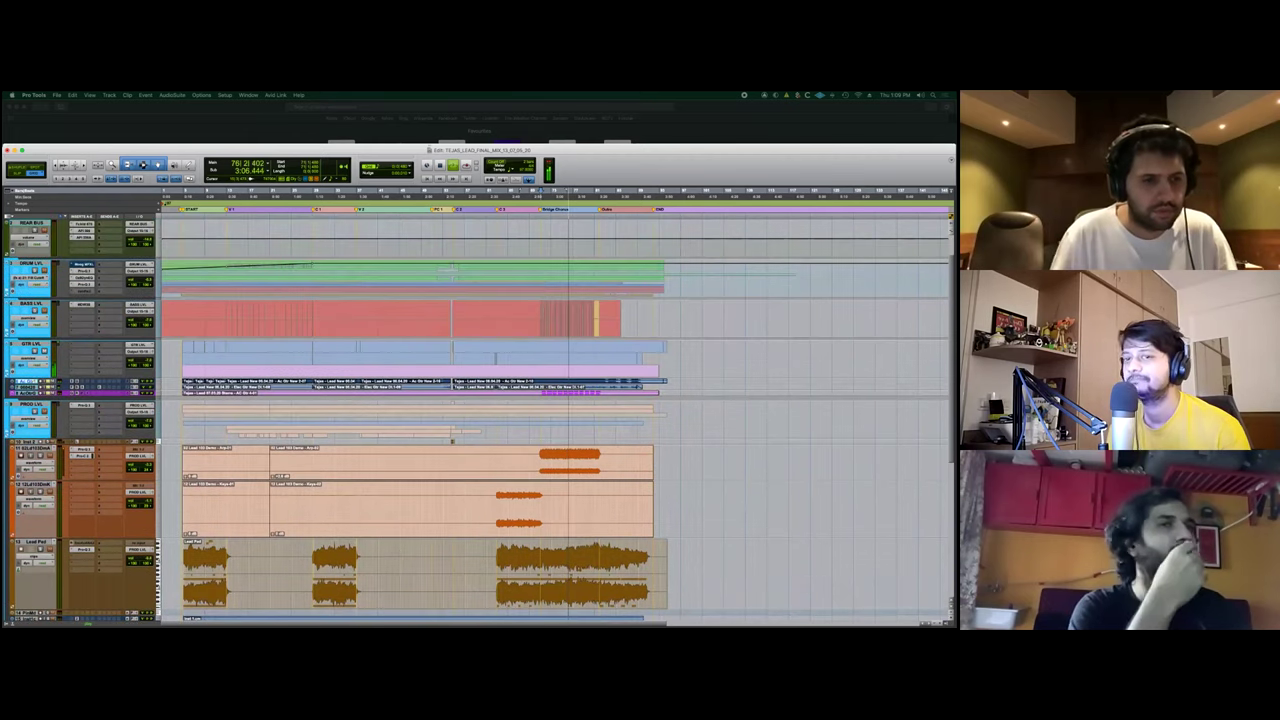
scroll(479, 420, "down", 5)
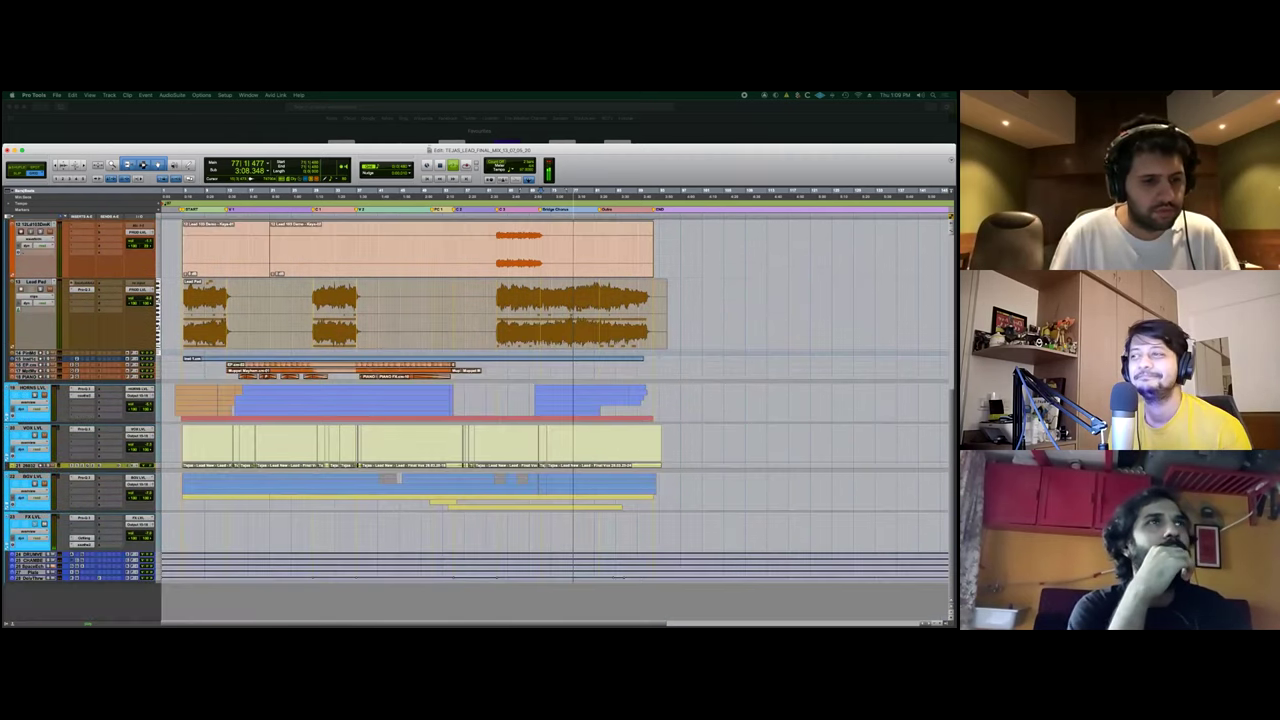
scroll(479, 420, "up", 5)
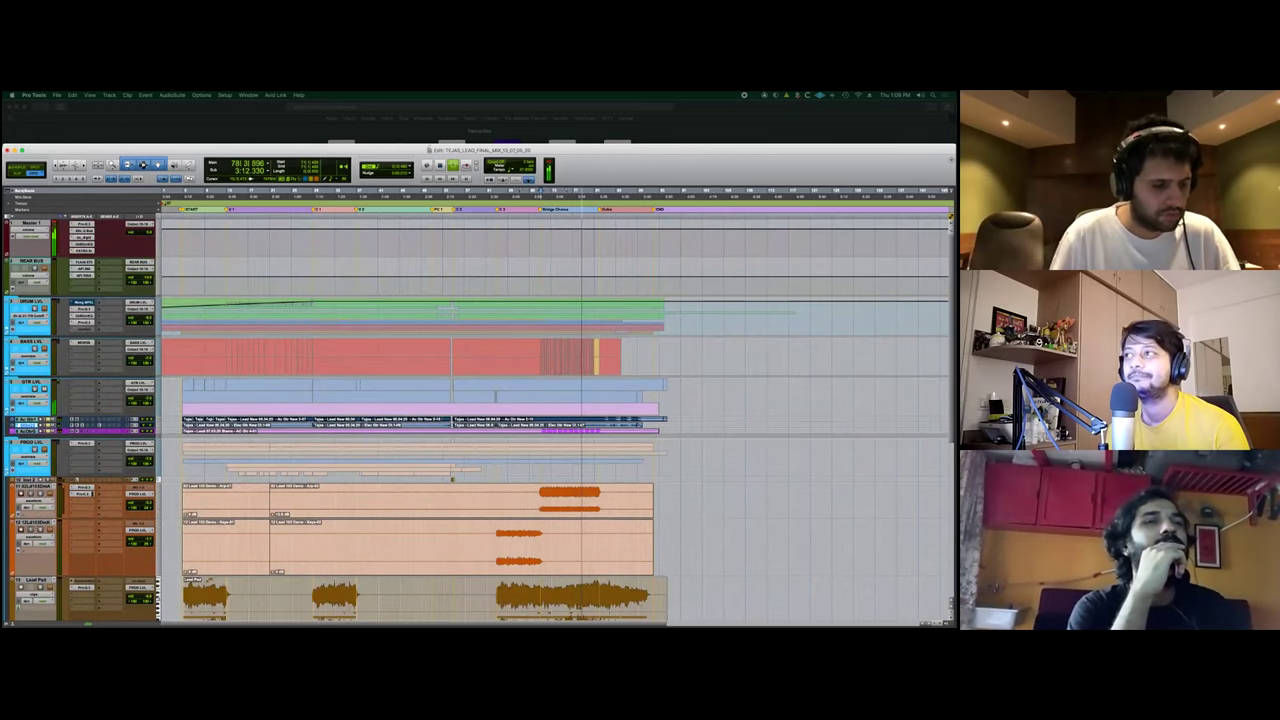
key("space")
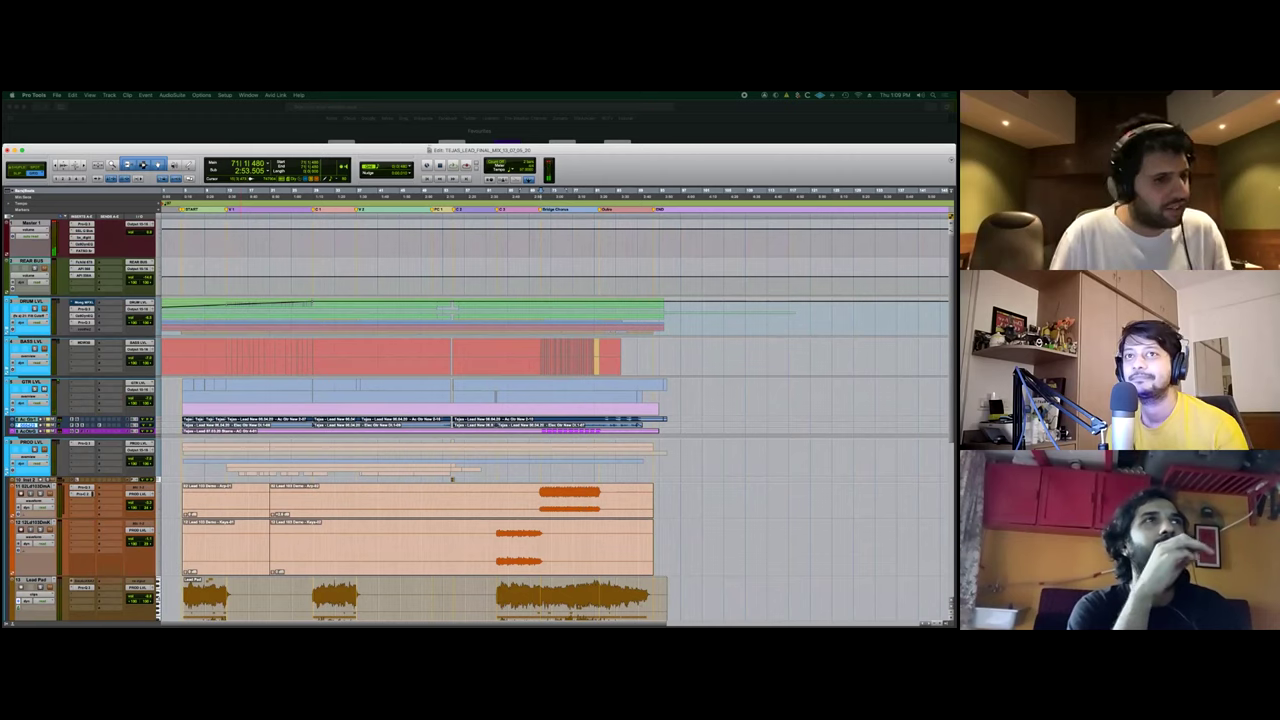
Enlarge the three guitar tracks inside GTR LVL and inspect the send fader on the middle one.
left_click(27, 419, "shift")
left_click(27, 431, "shift")
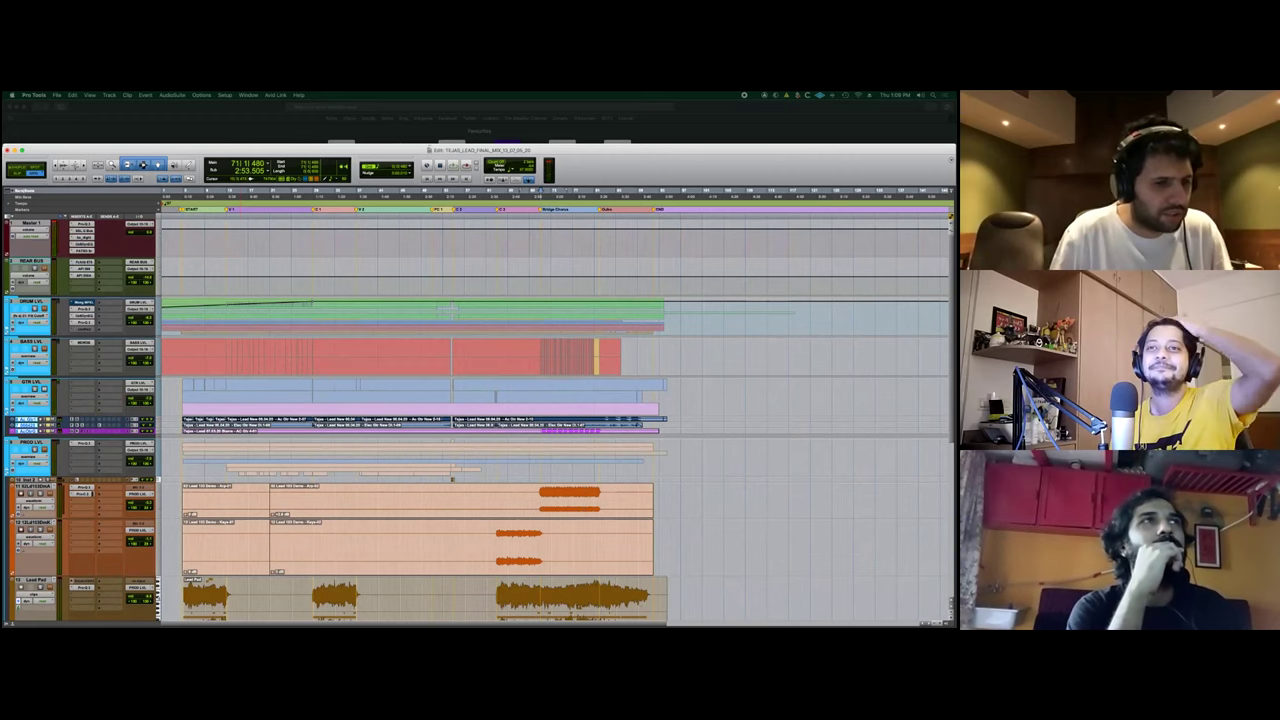
key("ctrl+Up")
key("ctrl+Up")
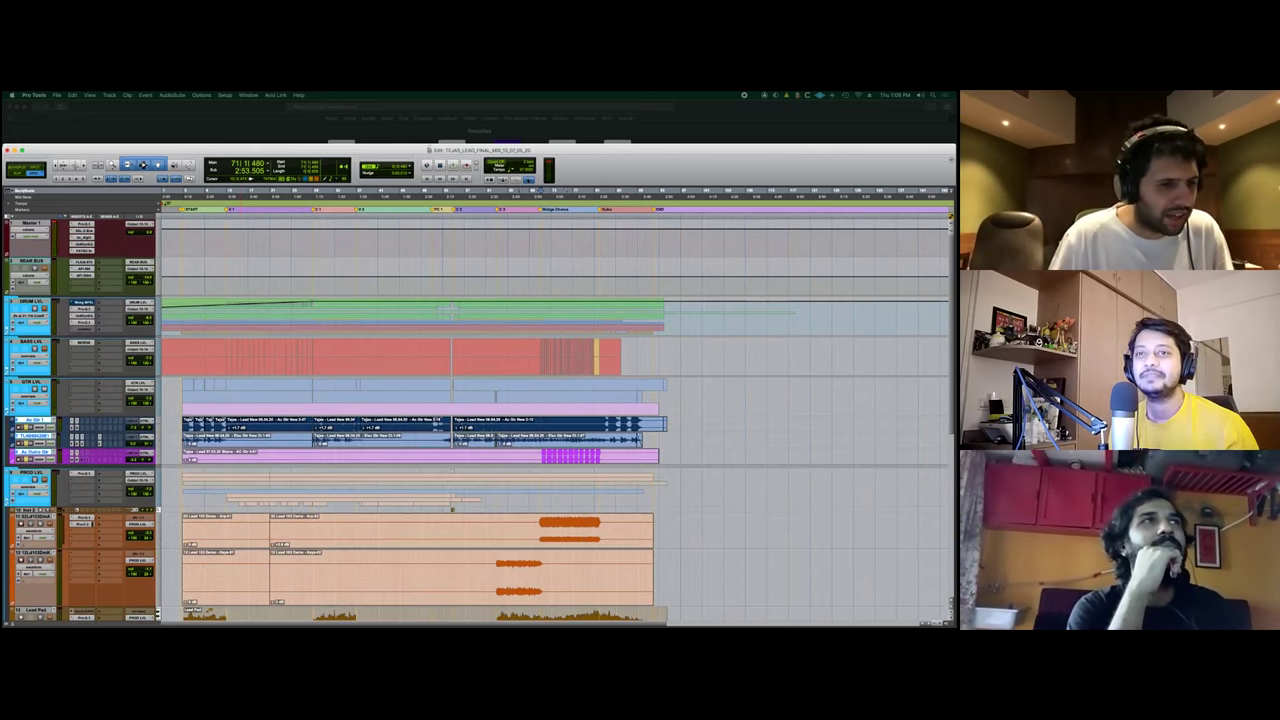
left_click(99, 438)
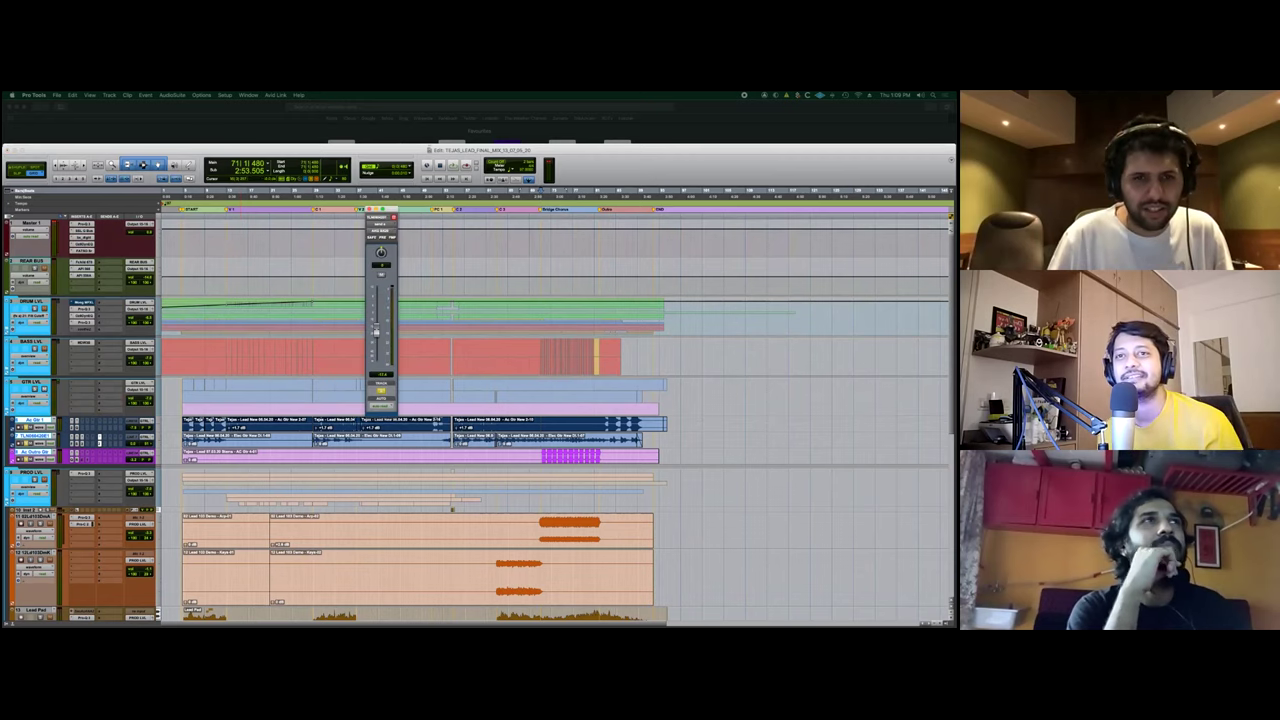
left_click(369, 209)
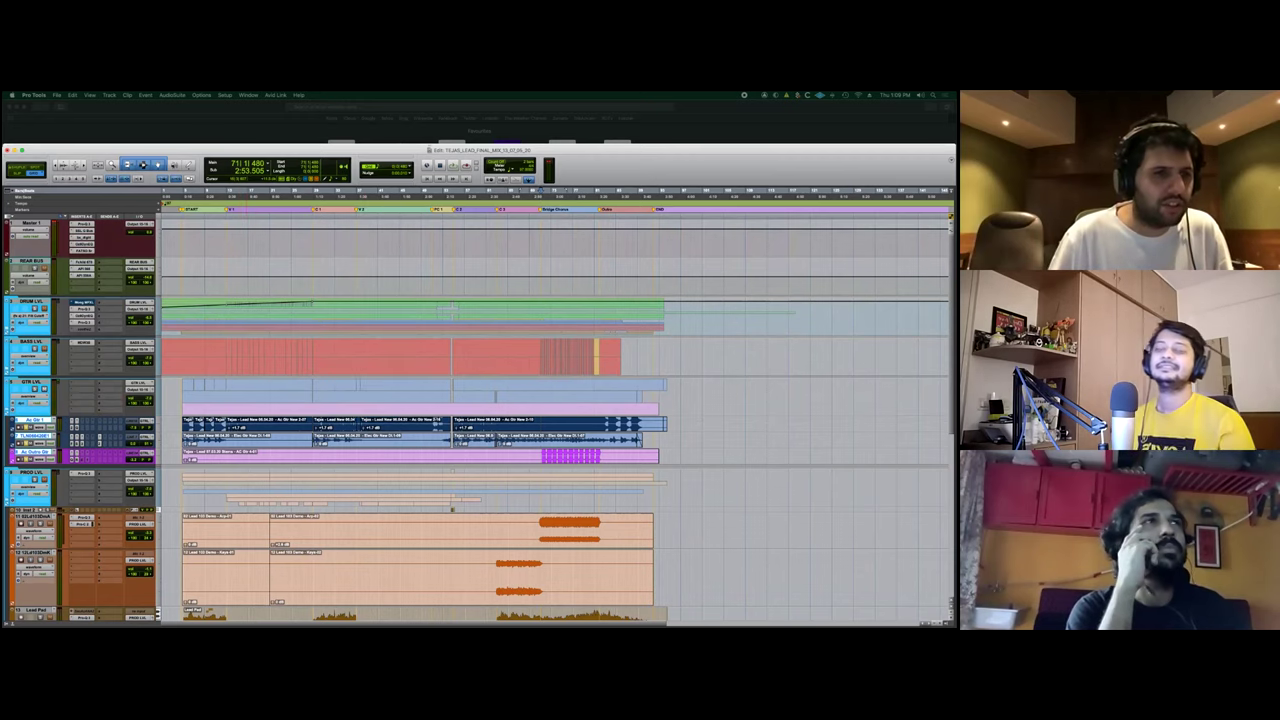
right_click(87, 217)
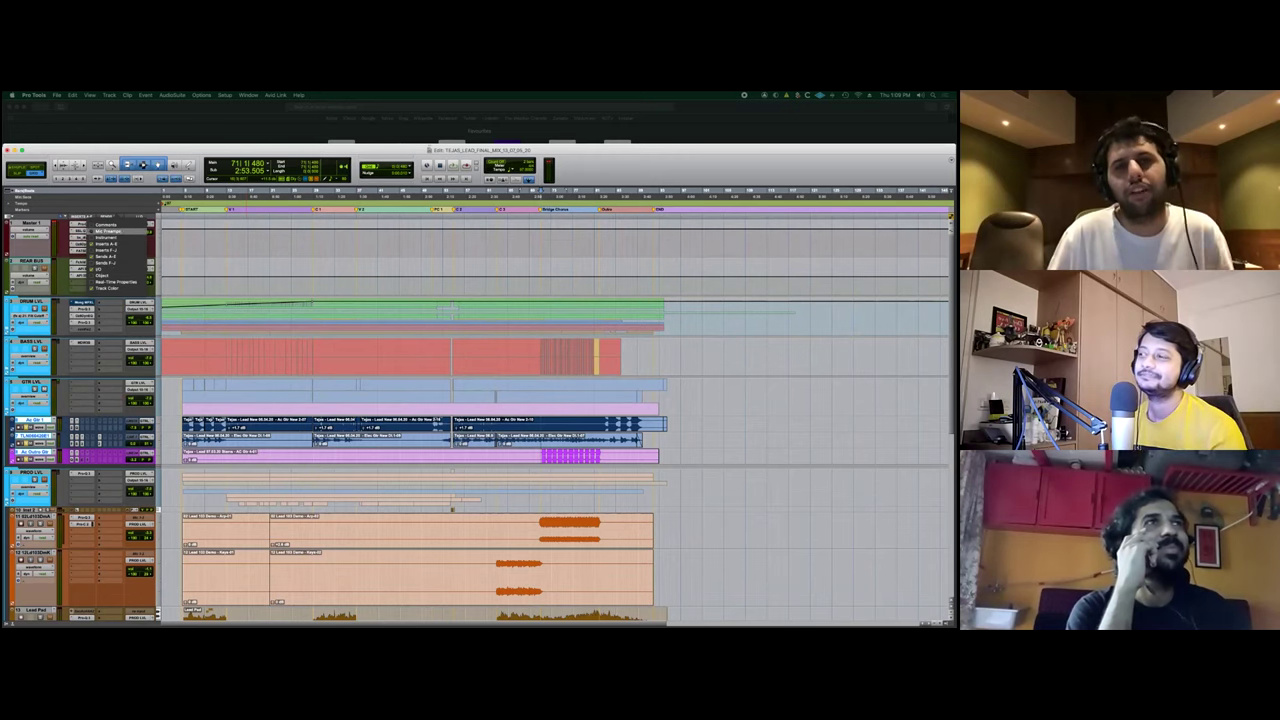
left_click(108, 231)
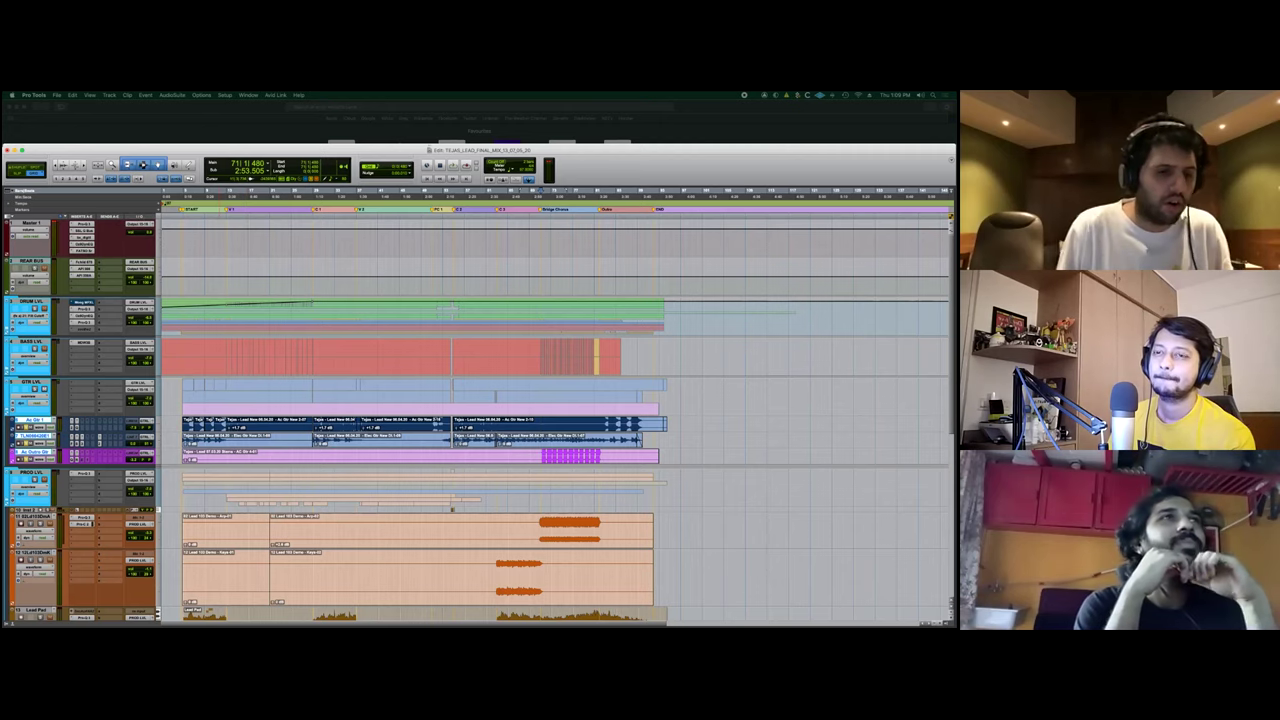
scroll(130, 222, "down", 3)
scroll(479, 420, "down", 3)
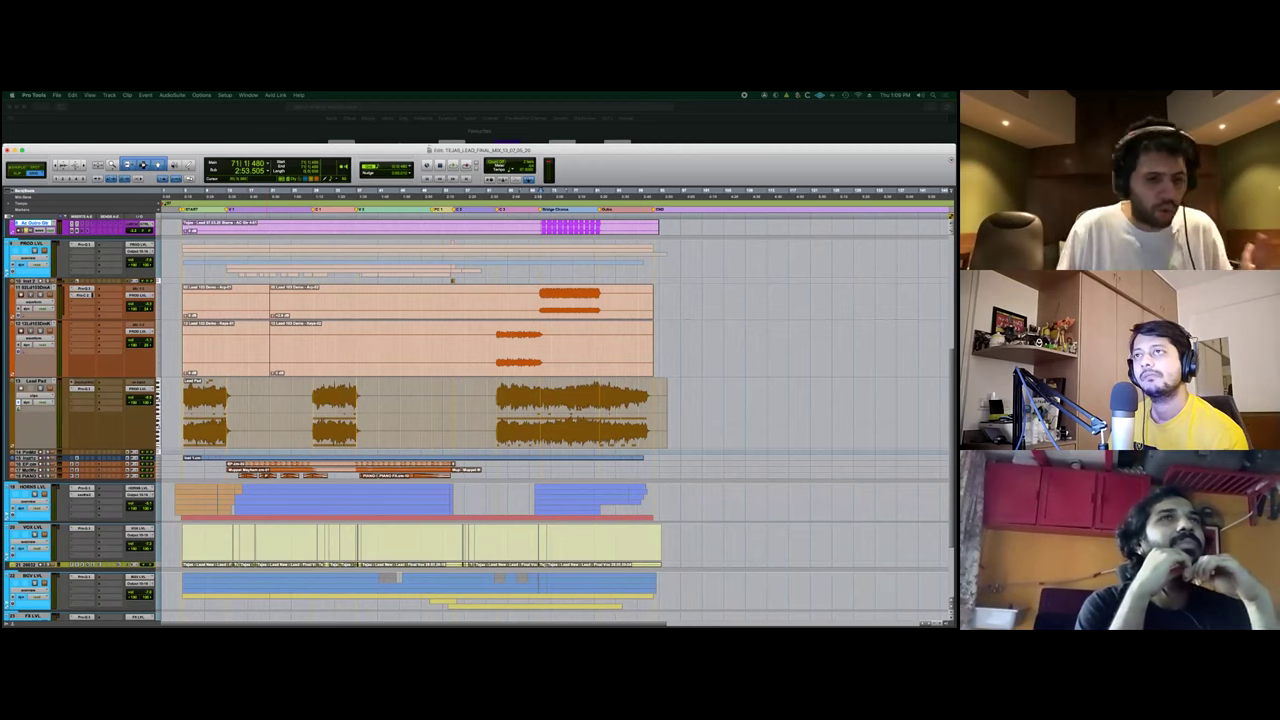
scroll(452, 280, "down", 3)
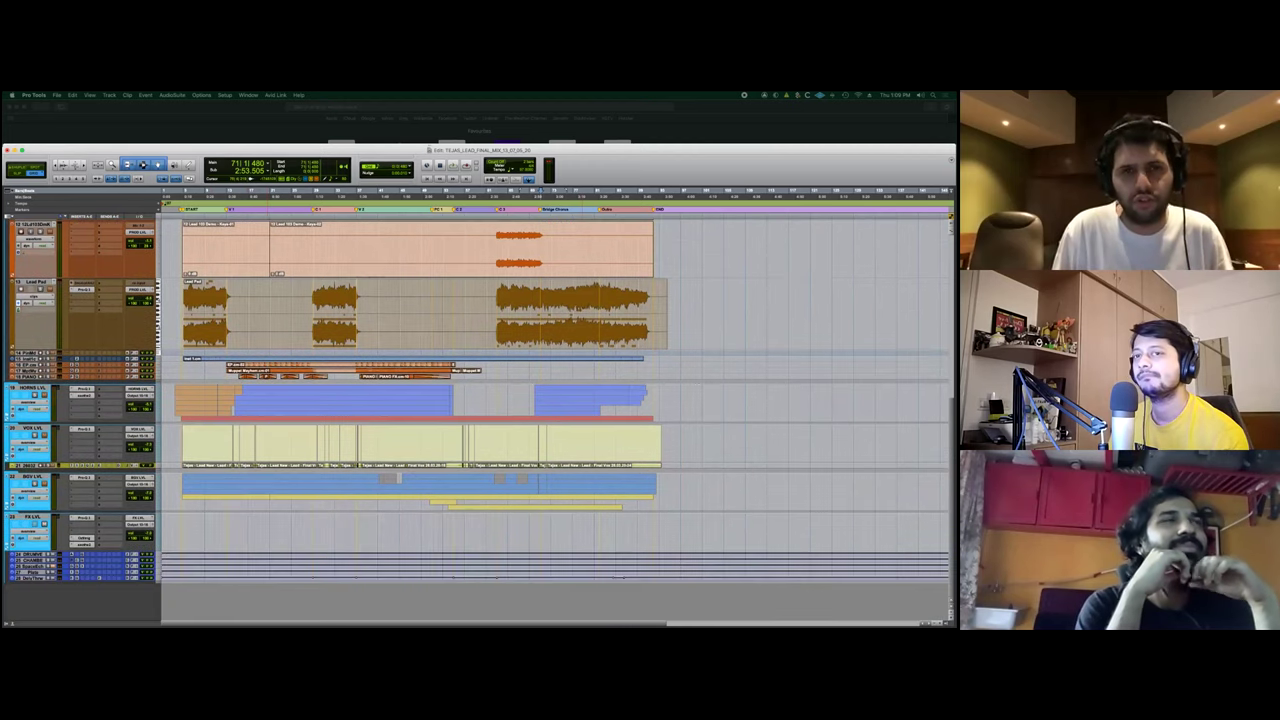
scroll(452, 508, "up", 9)
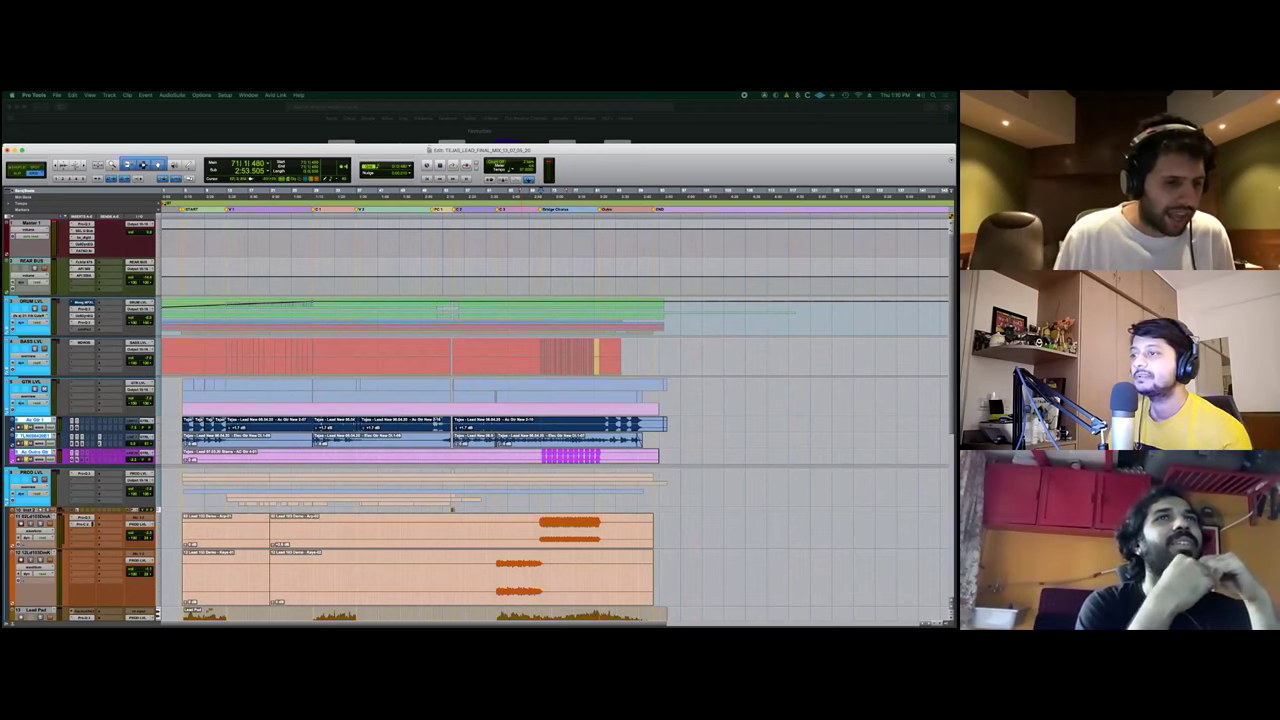
Play the Bridge Chorus, audition the BASS LVL track with its Massenburg DesignWorks EQ bypassed, and stop playback.
left_click(82, 456)
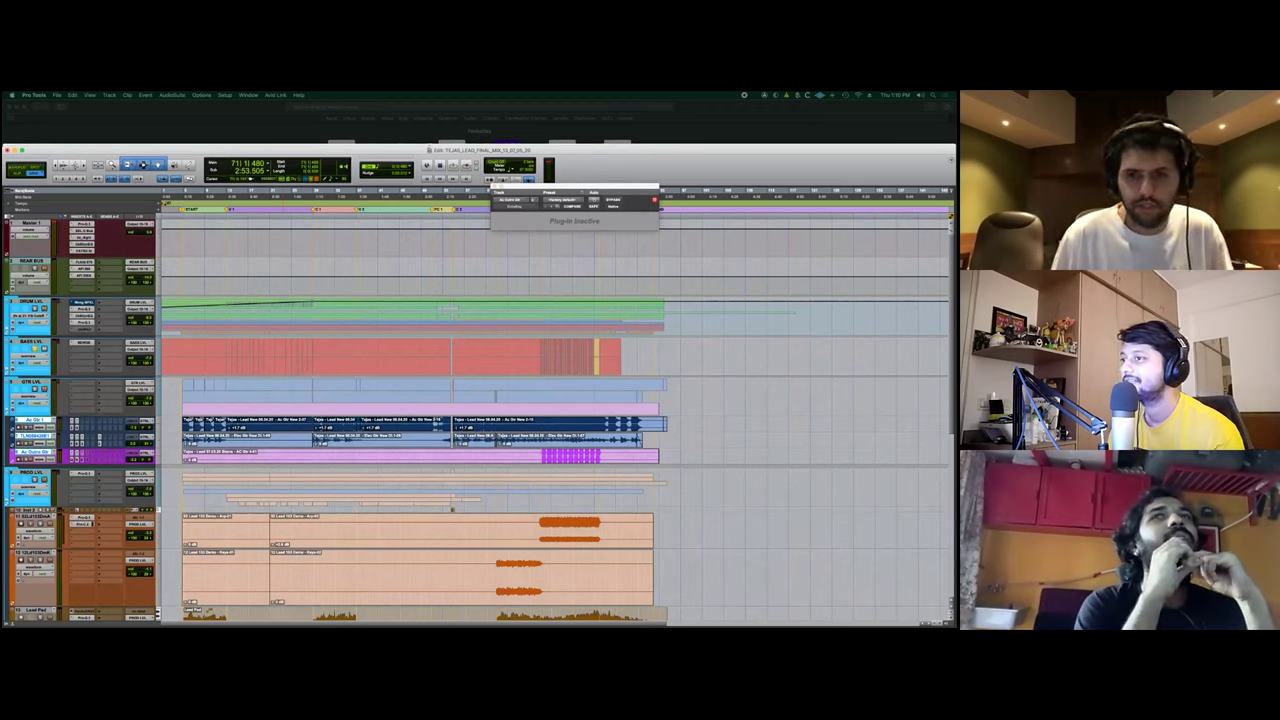
left_click(32, 342)
key("super+w")
key("space")
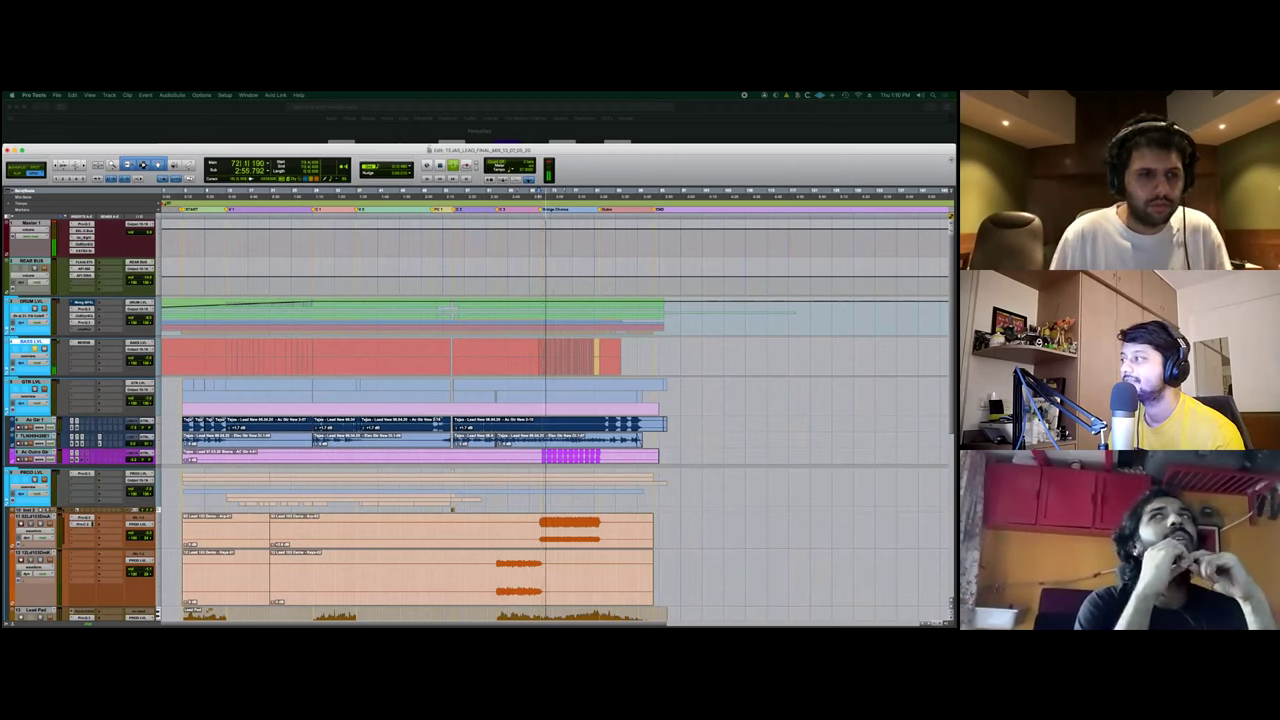
left_click(83, 343)
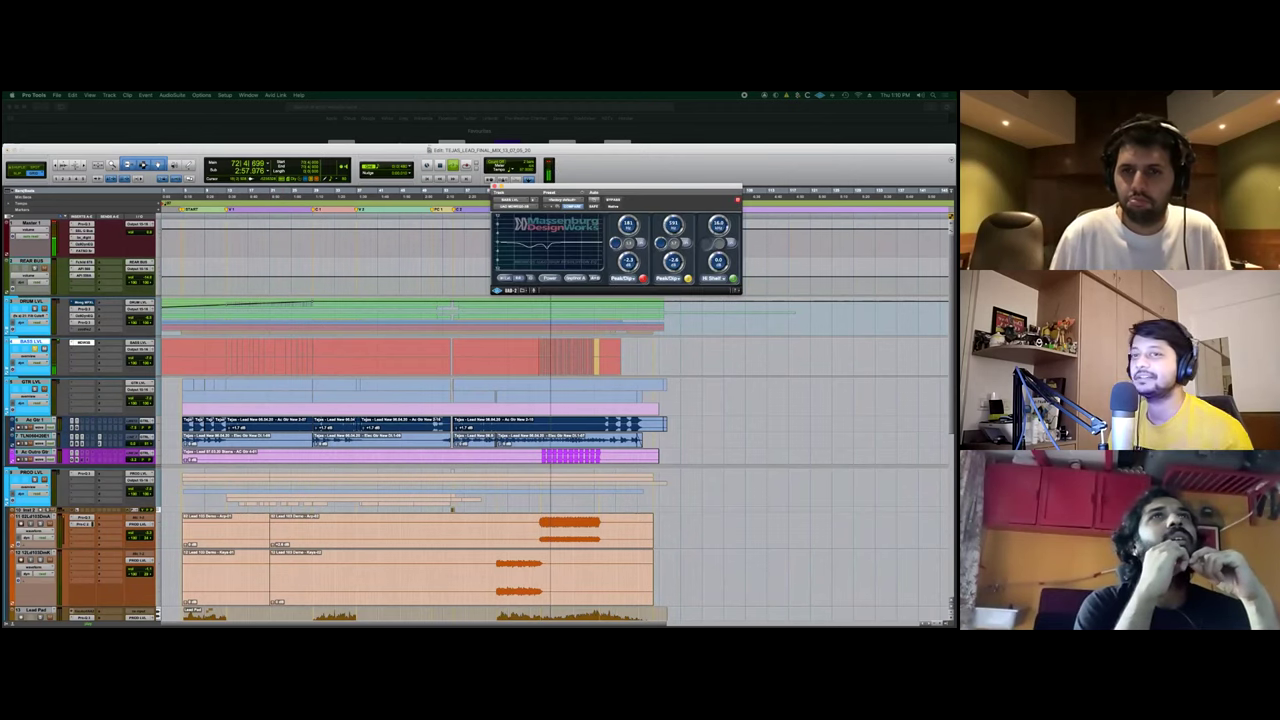
left_click(613, 200)
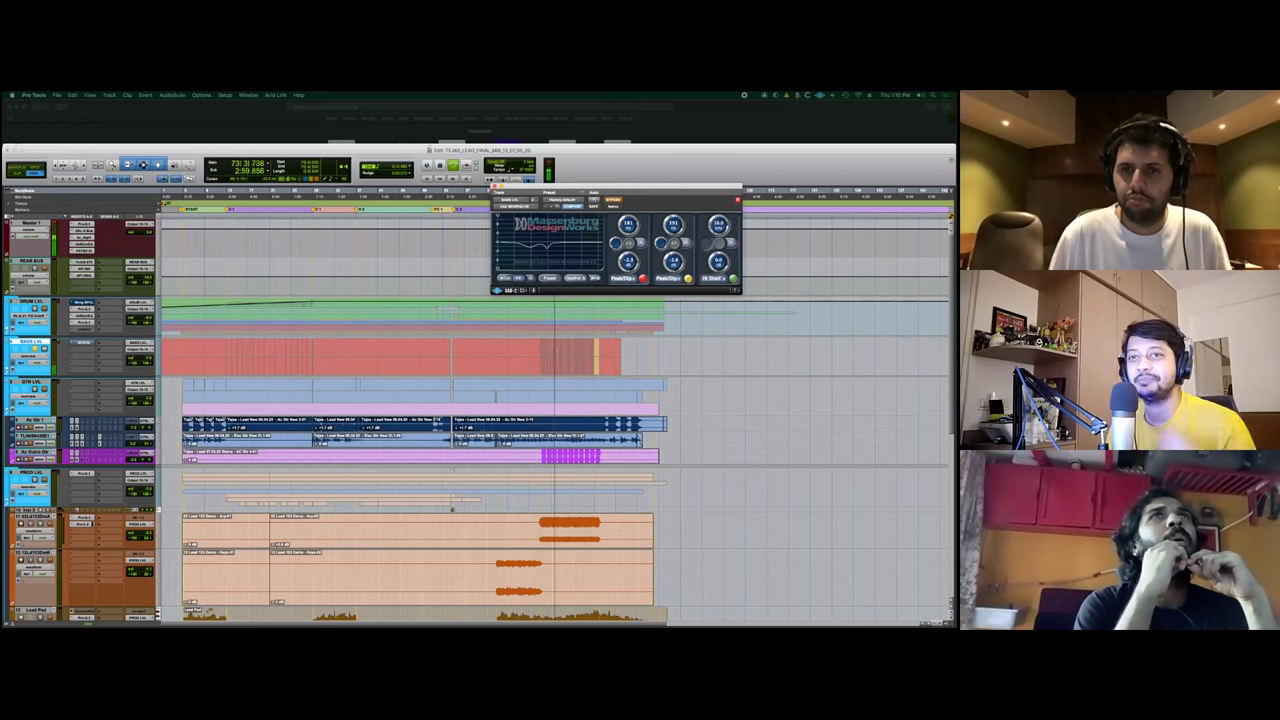
left_click(495, 186)
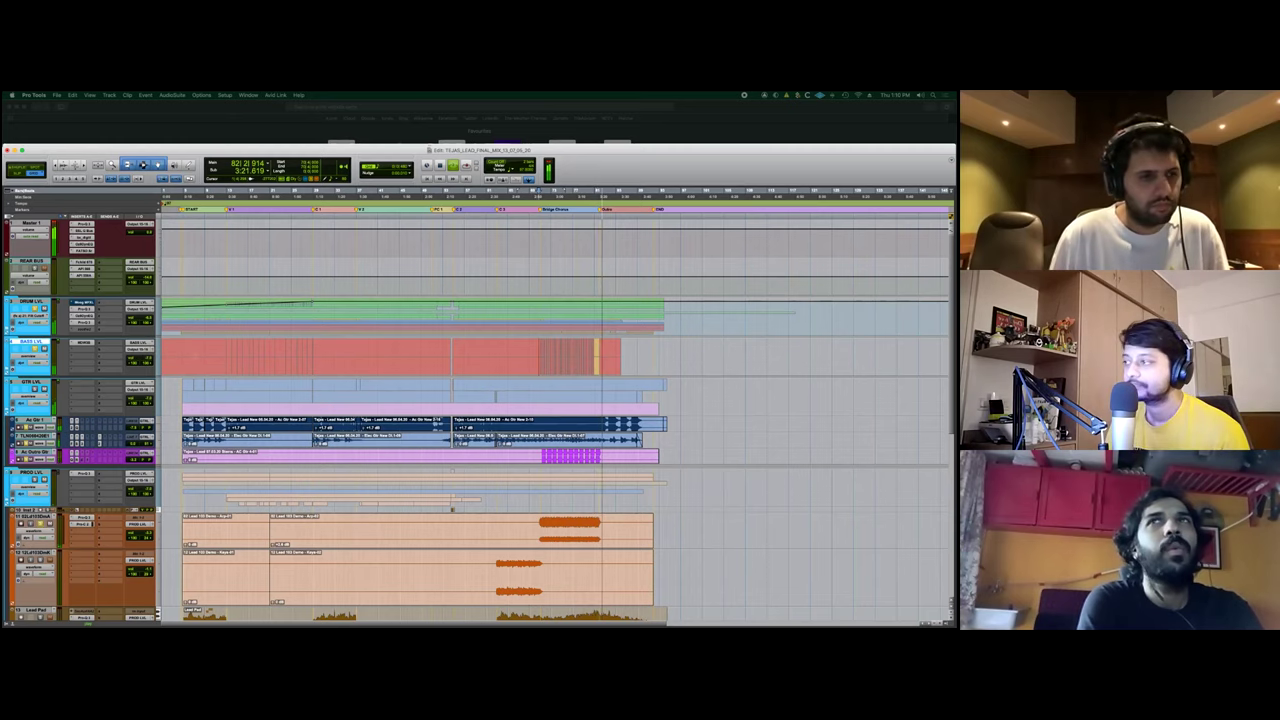
scroll(478, 421, "down", 6)
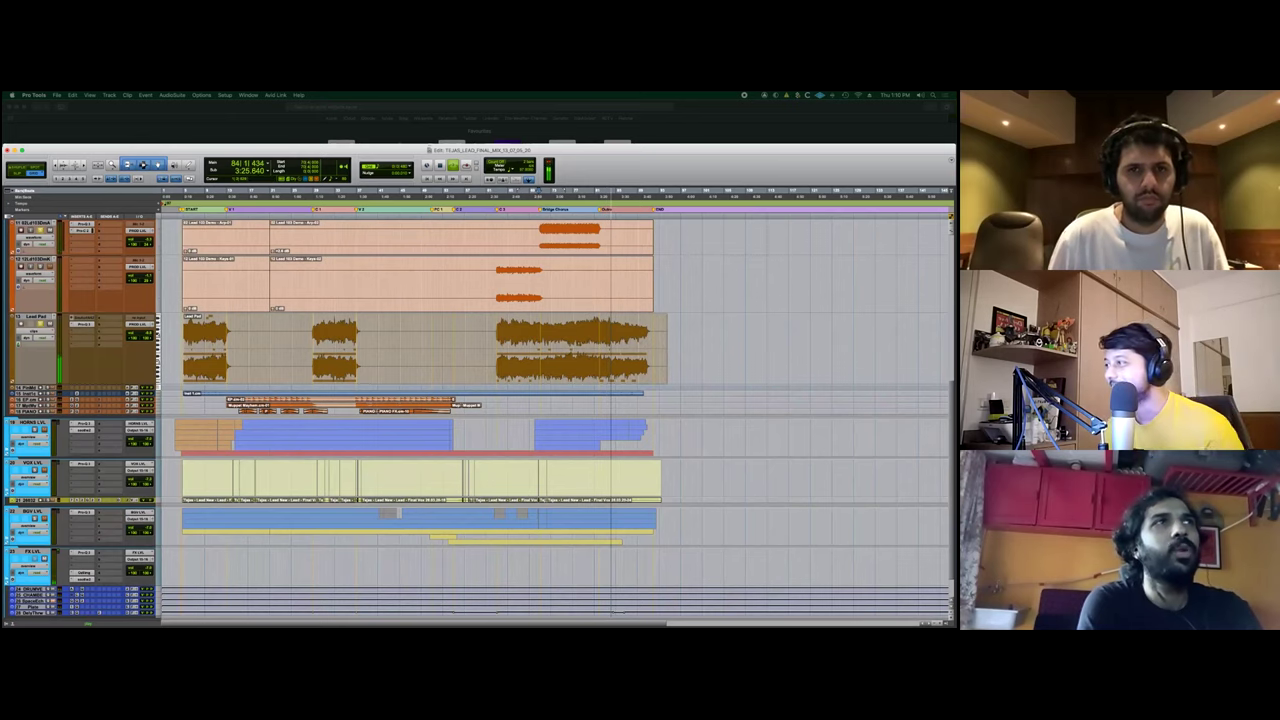
key("space")
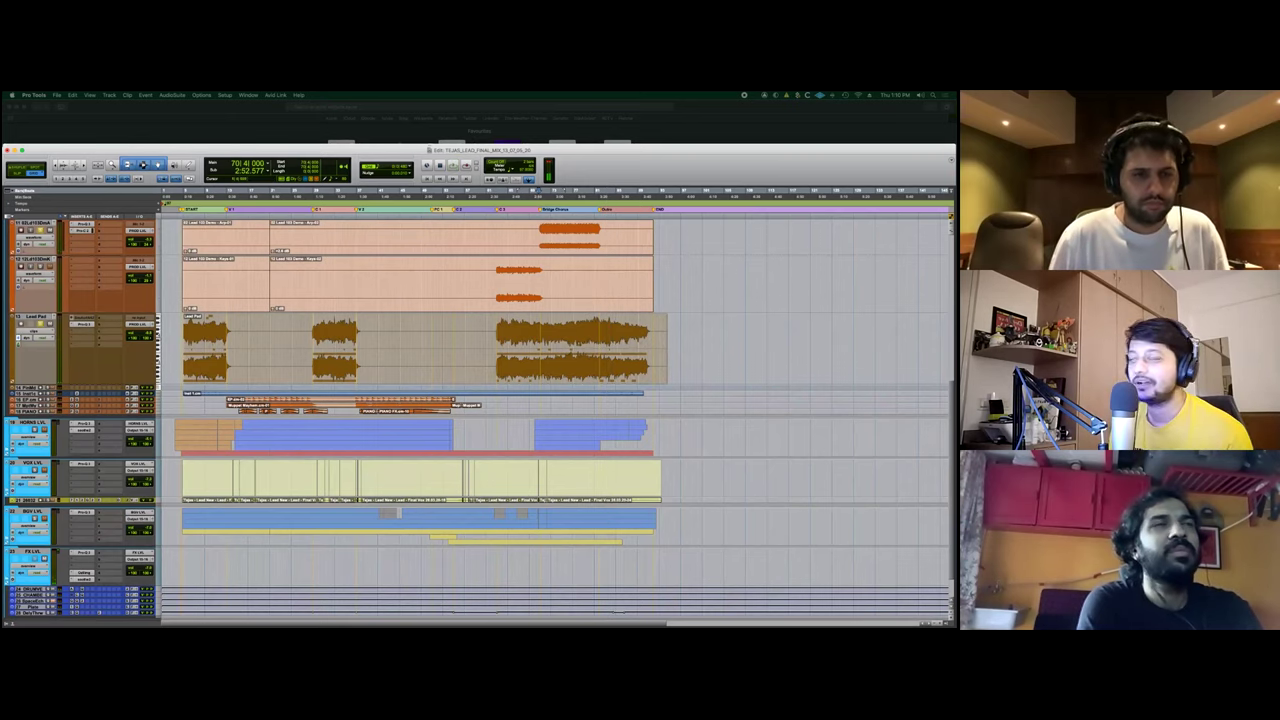
Expand the BGV LVL folder track to show the backing vocal tracks inside it.
scroll(452, 393, "up", 5)
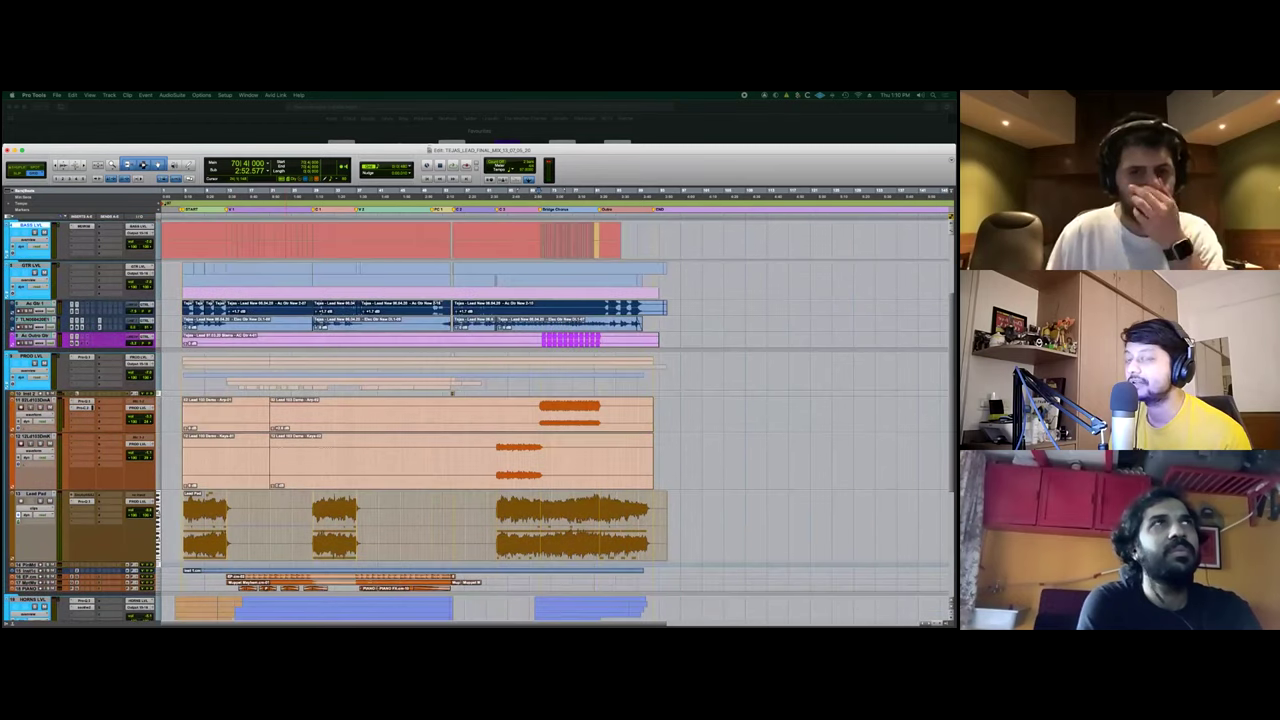
scroll(452, 393, "up", 3)
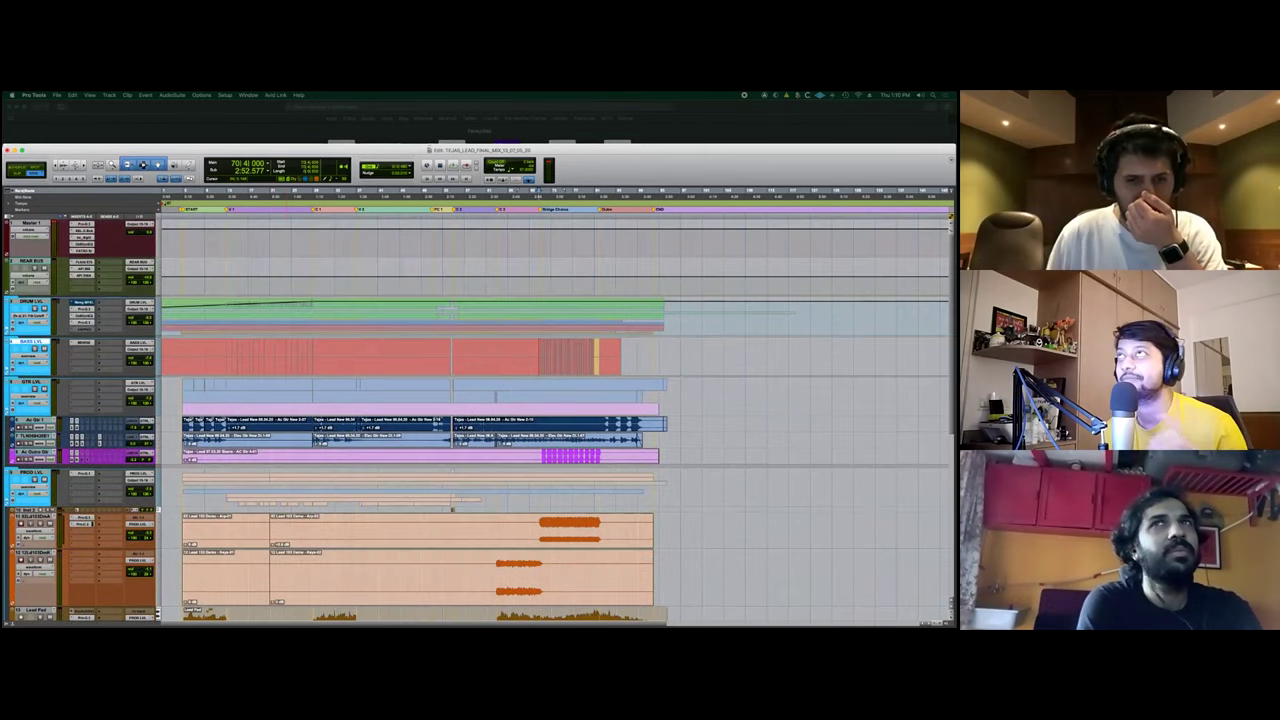
scroll(452, 393, "down", 9)
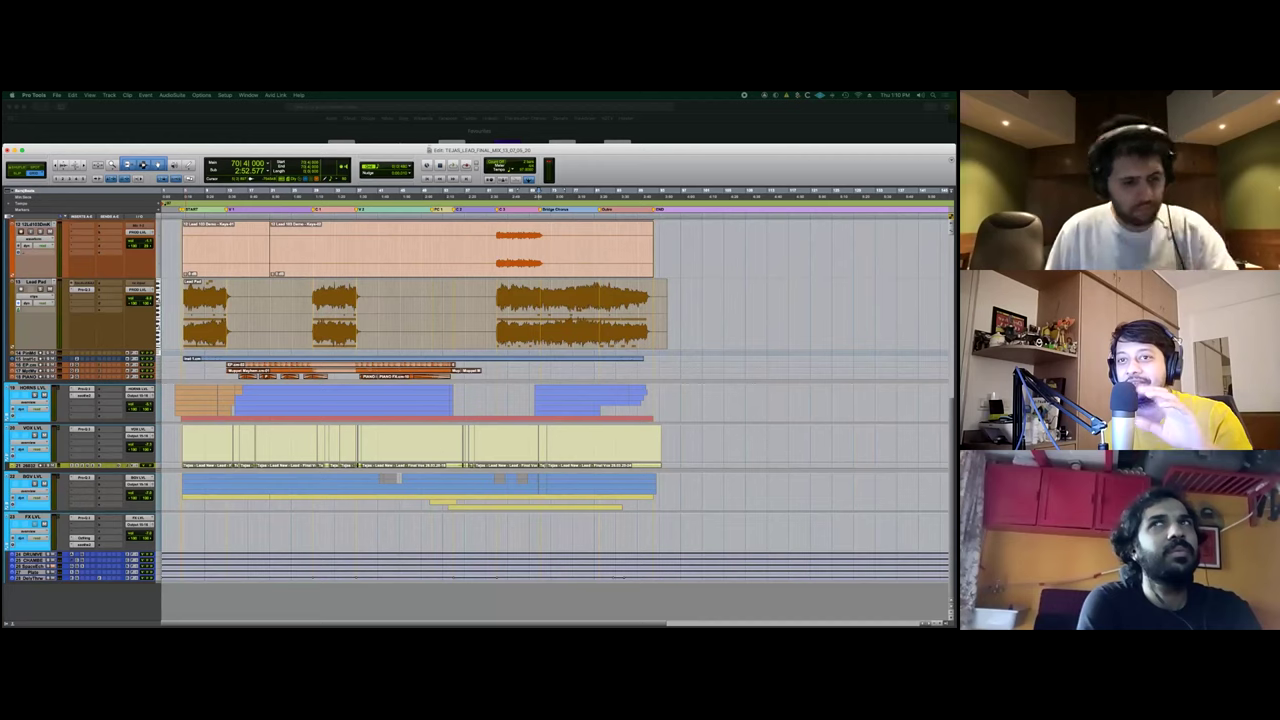
left_click(32, 477)
key("shift+f")
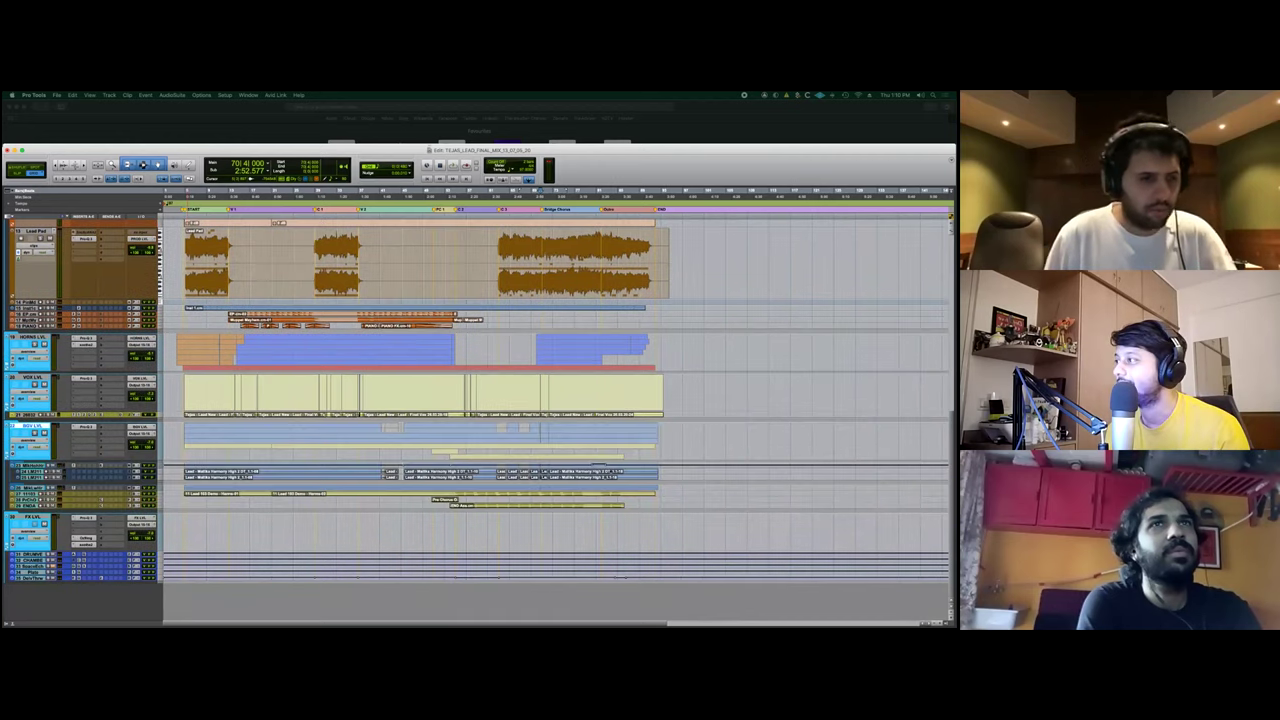
Enlarge the high harmony folder track and its two vocal tracks inside BGV LVL.
left_click(33, 465)
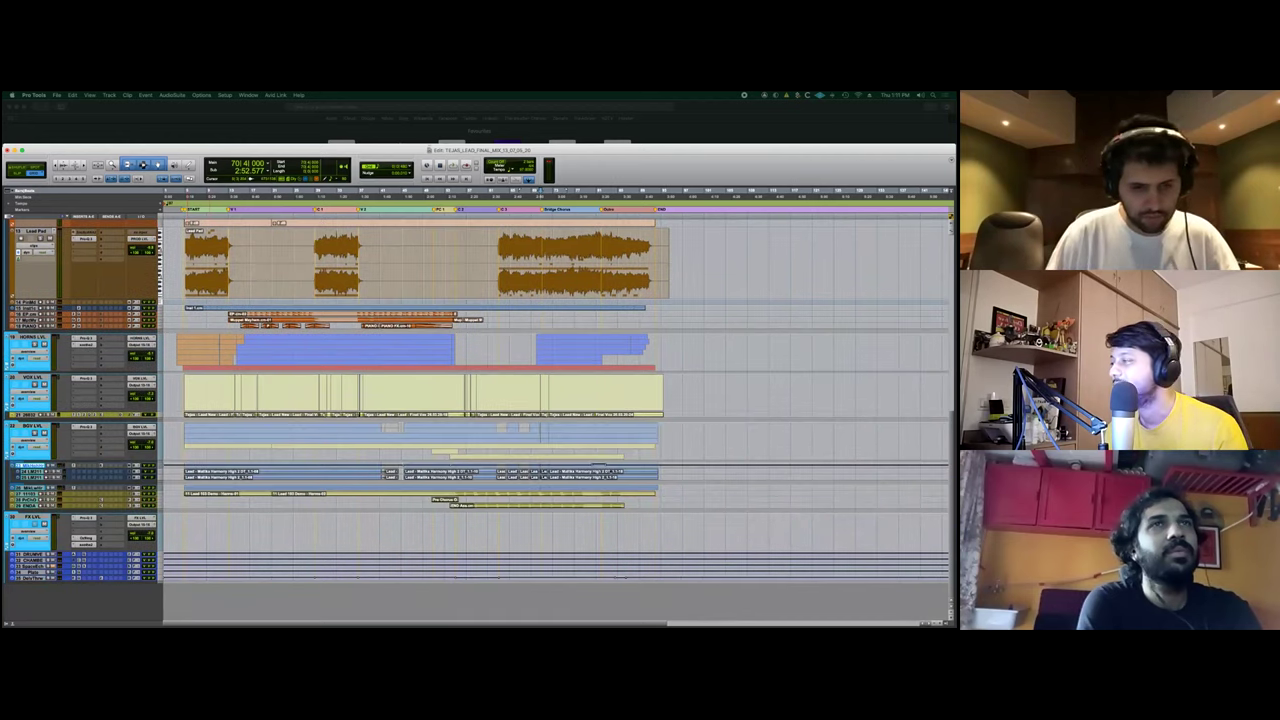
key("ctrl+Up")
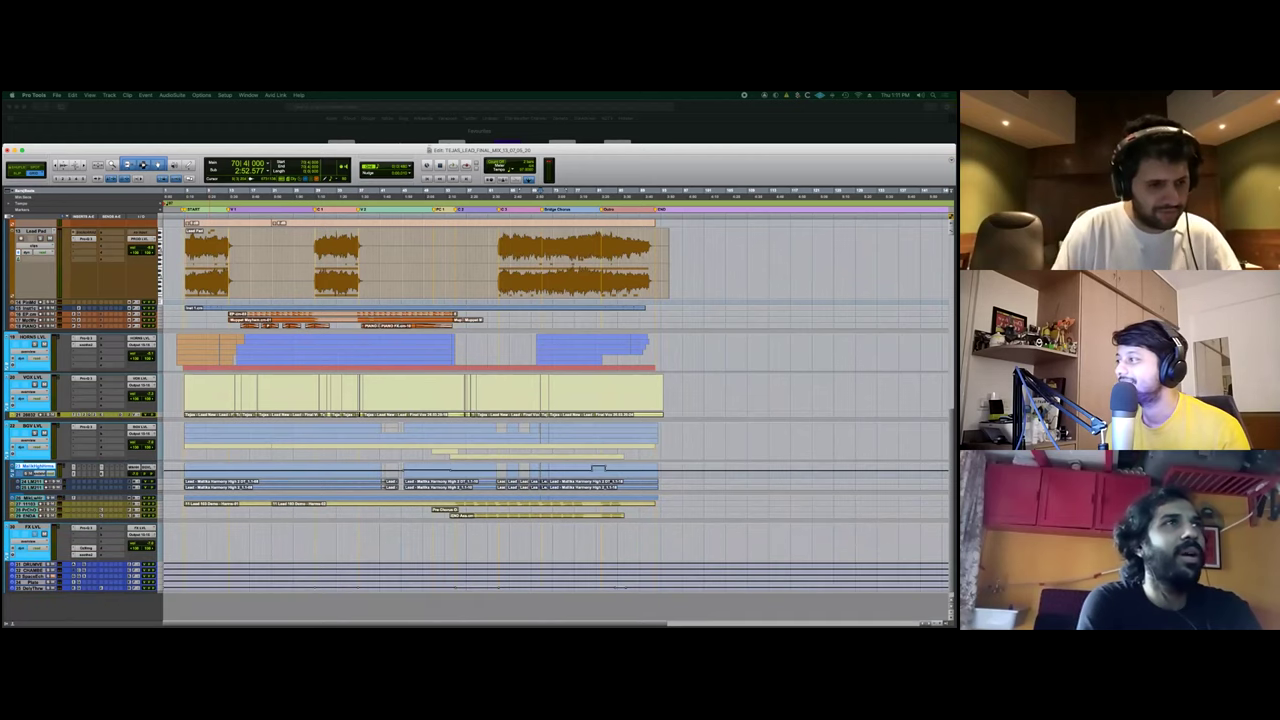
key("ctrl+Up")
key("ctrl+Up")
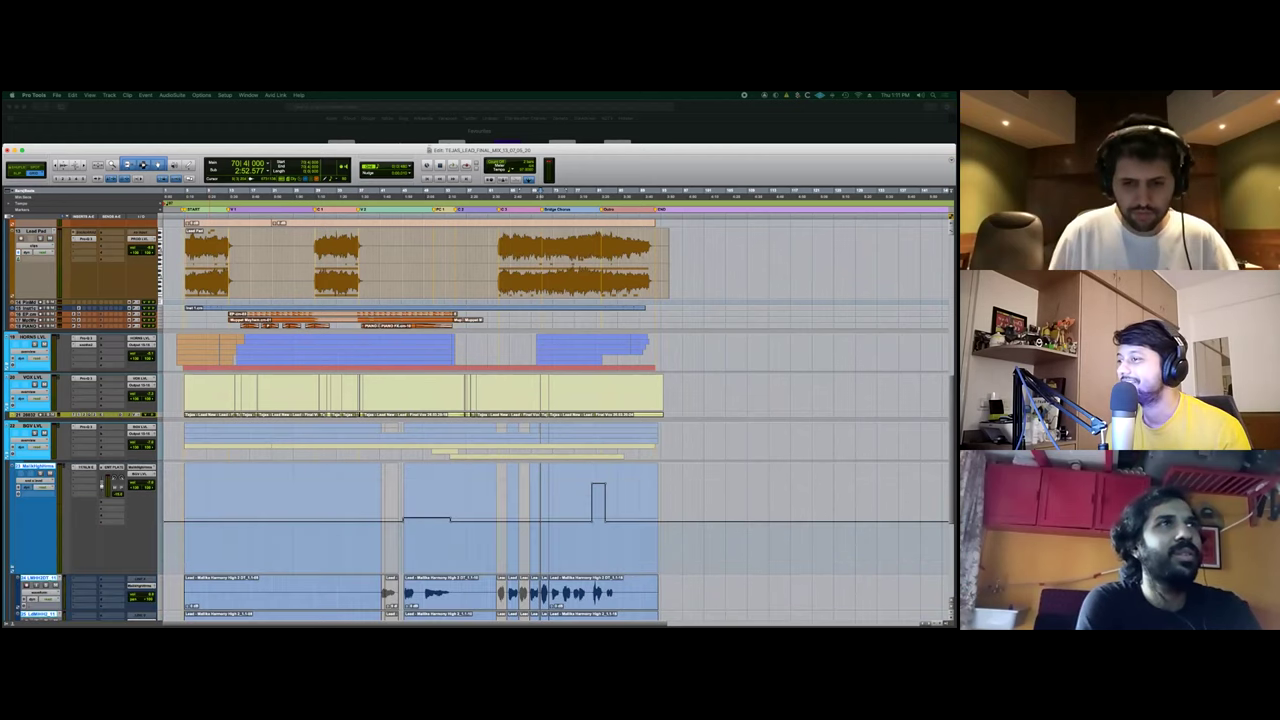
Audition the high harmony backing vocals twice from 70|4|000, stopping playback after each pass.
scroll(555, 420, "down", 2)
key("space")
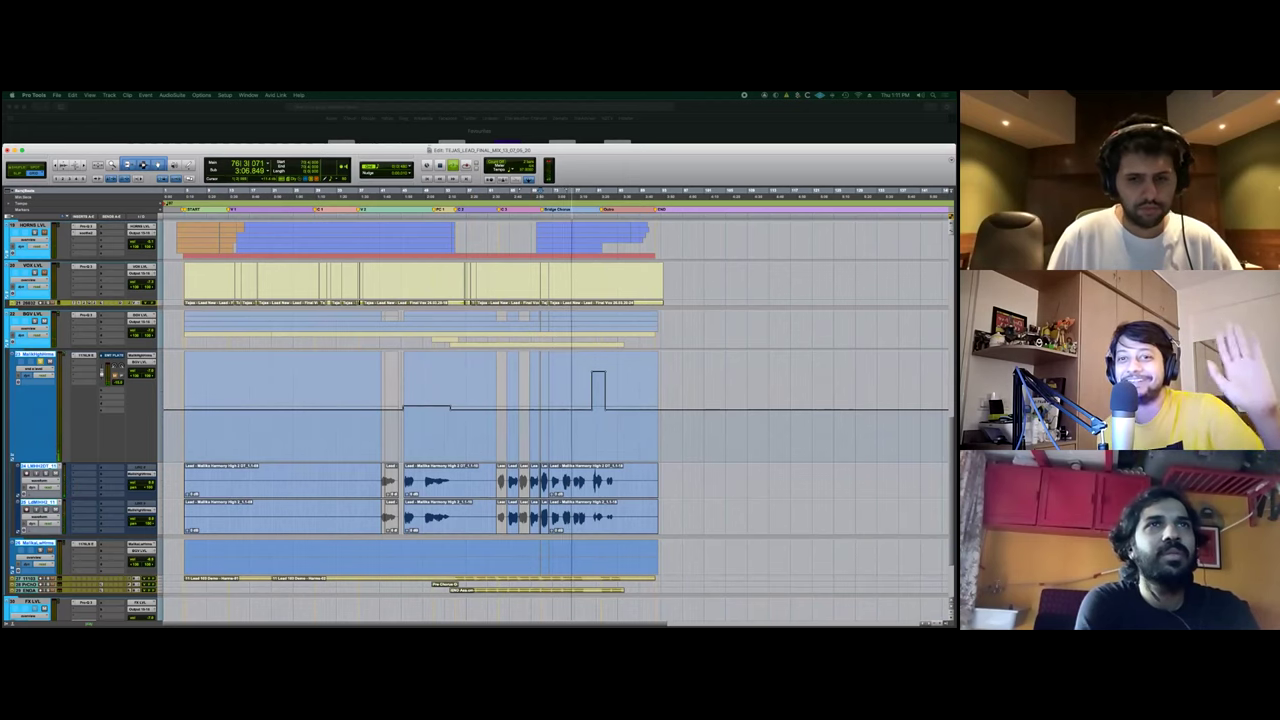
key("space")
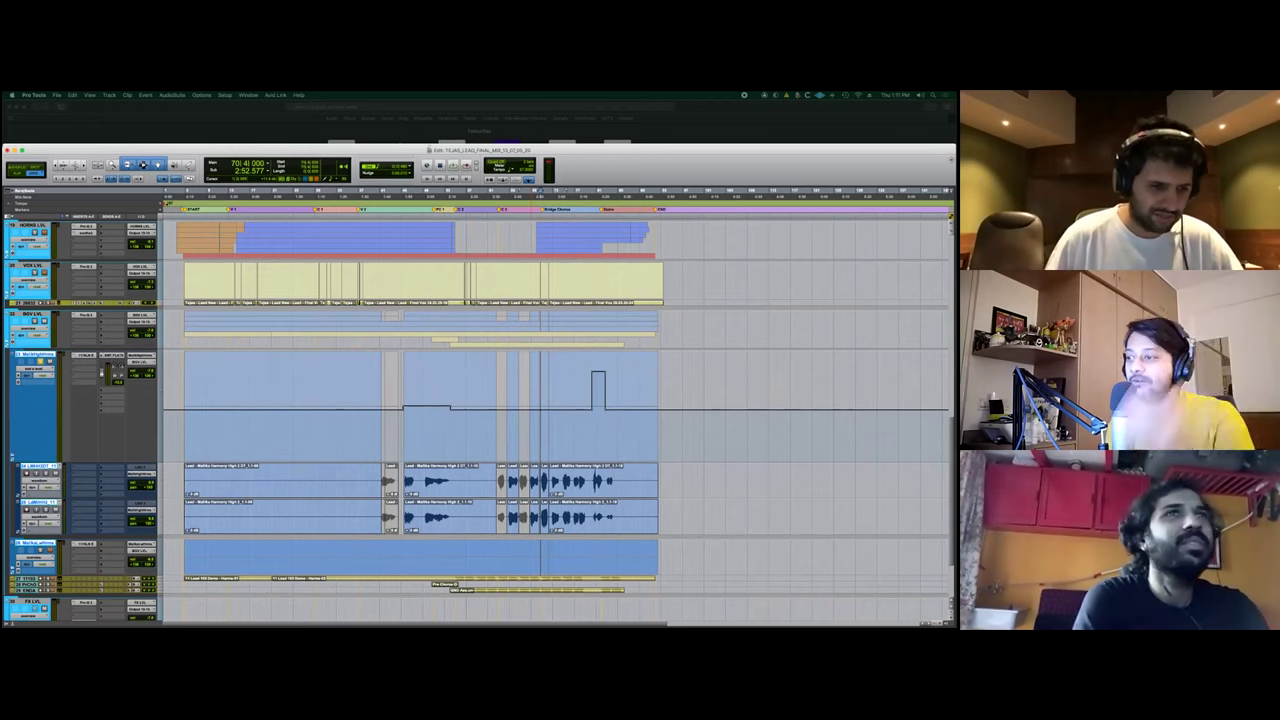
key("space")
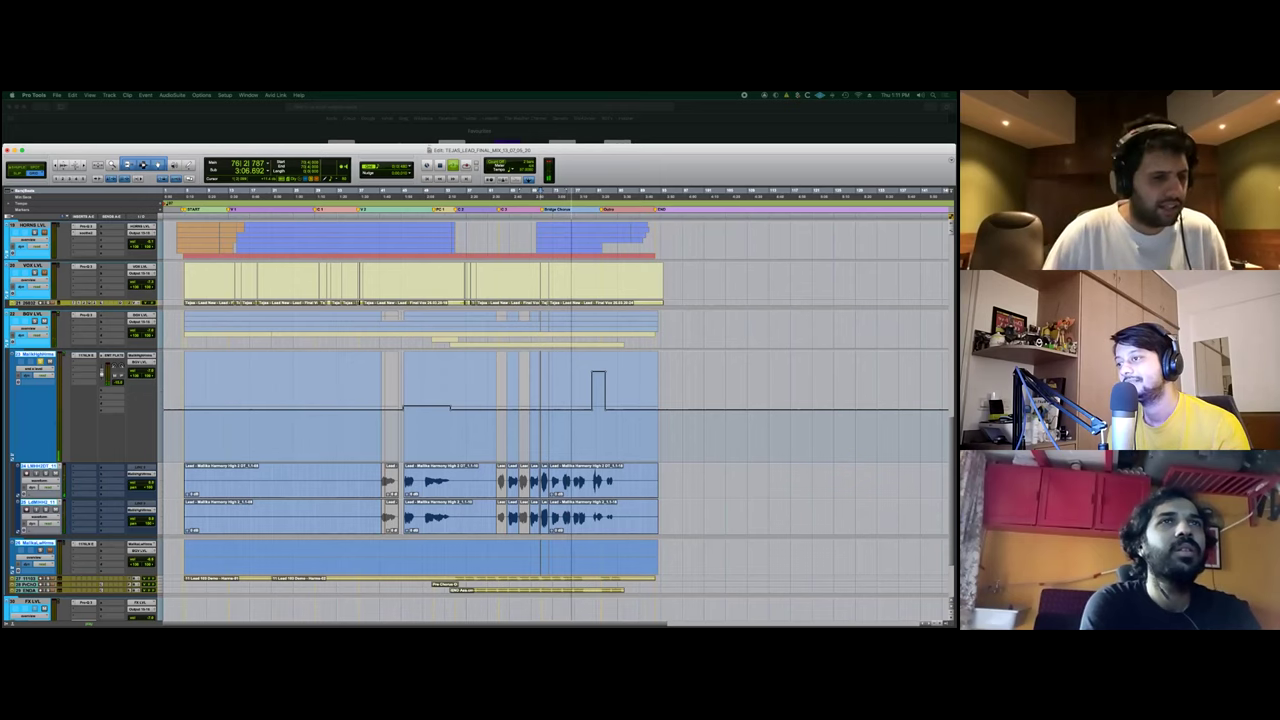
key("space")
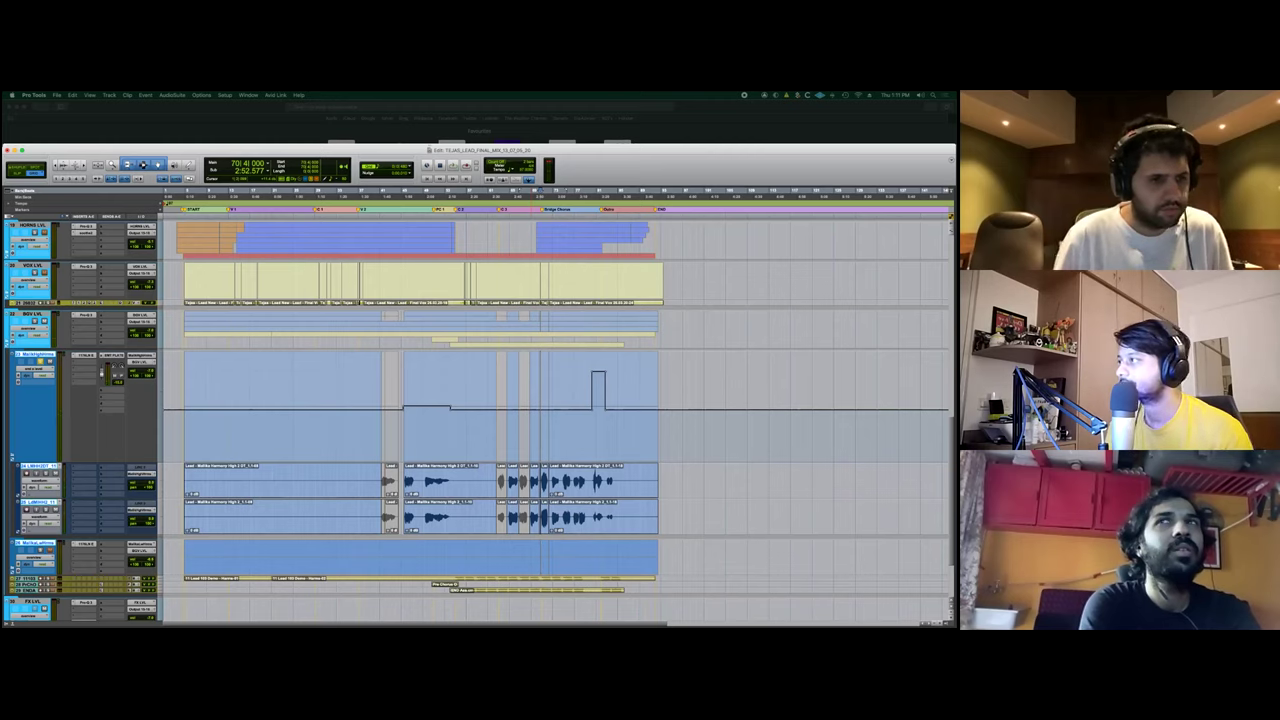
Replay the Bridge Chorus from 70|4|000, collapsing the high harmony folder and expanding the low harmony folder during playback.
key("space")
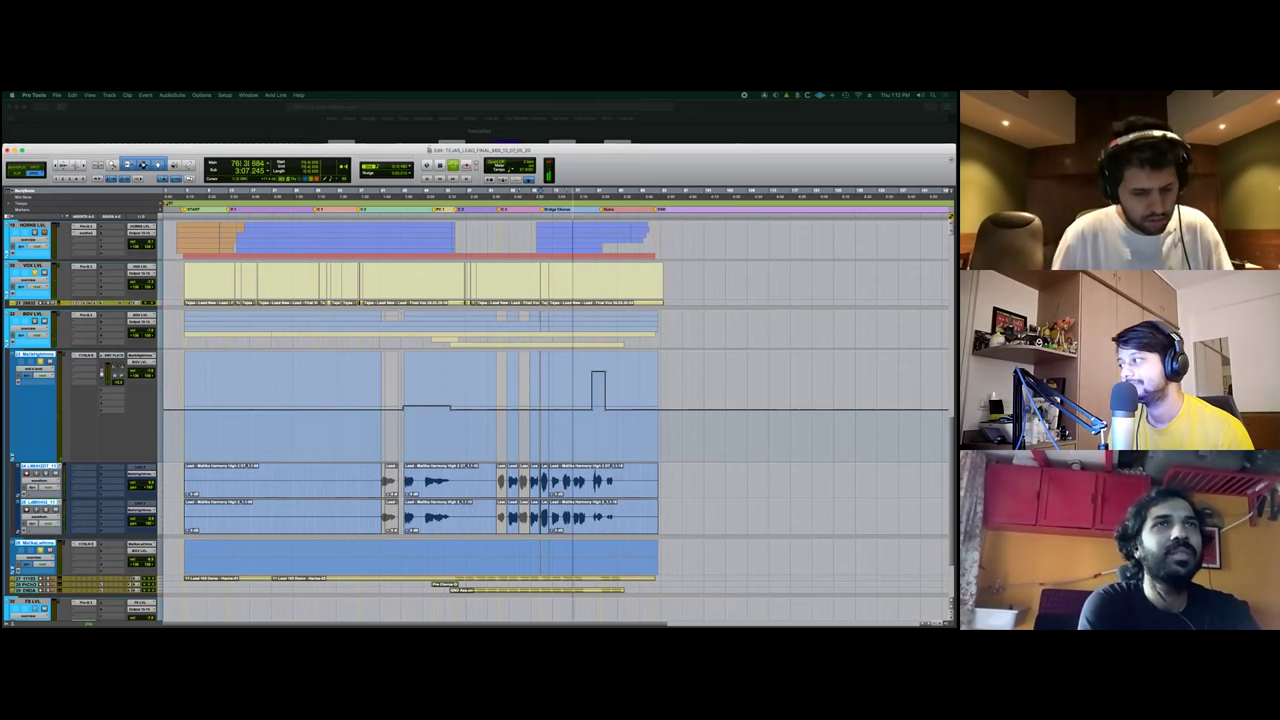
key("shift+f")
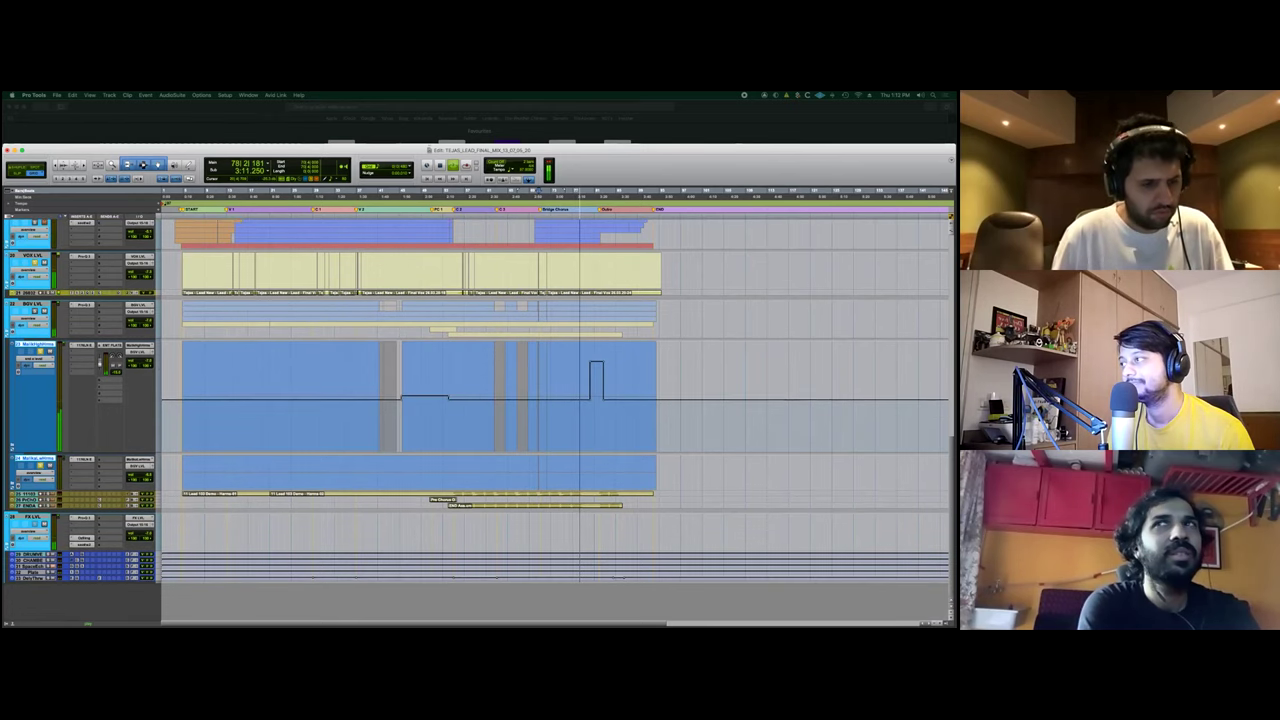
key("shift+f")
scroll(555, 400, "down", 3)
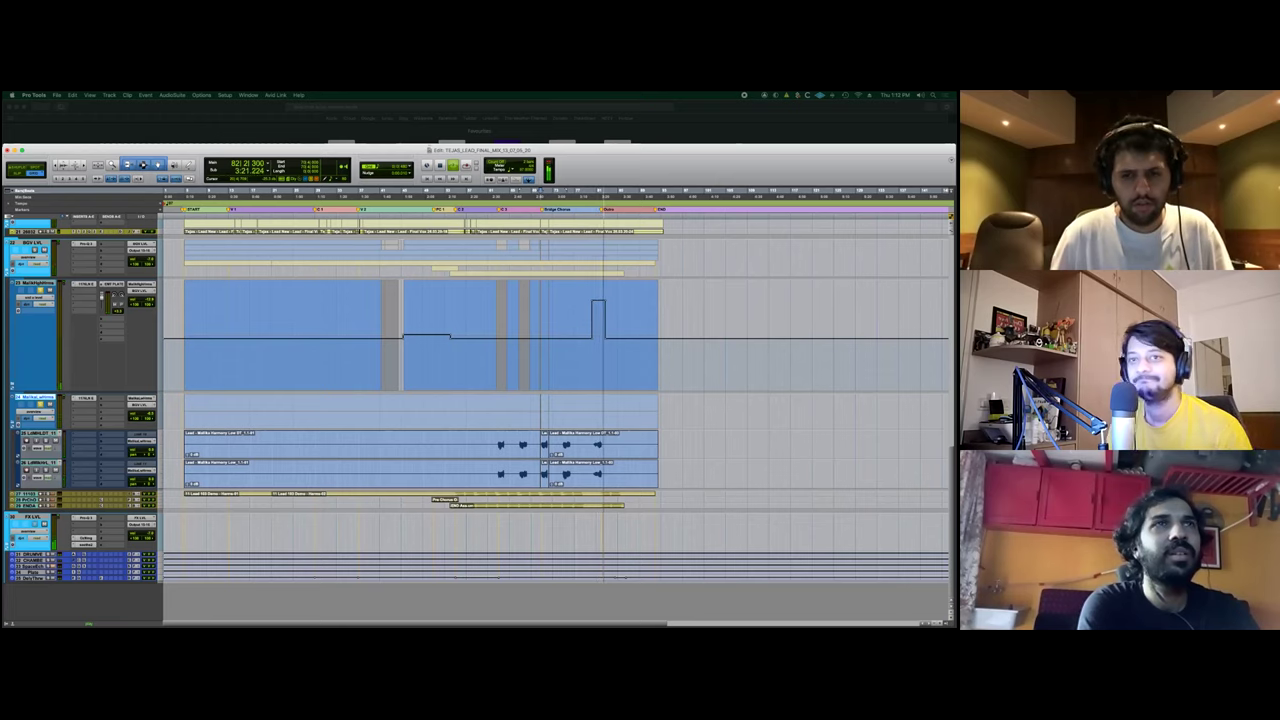
key("space")
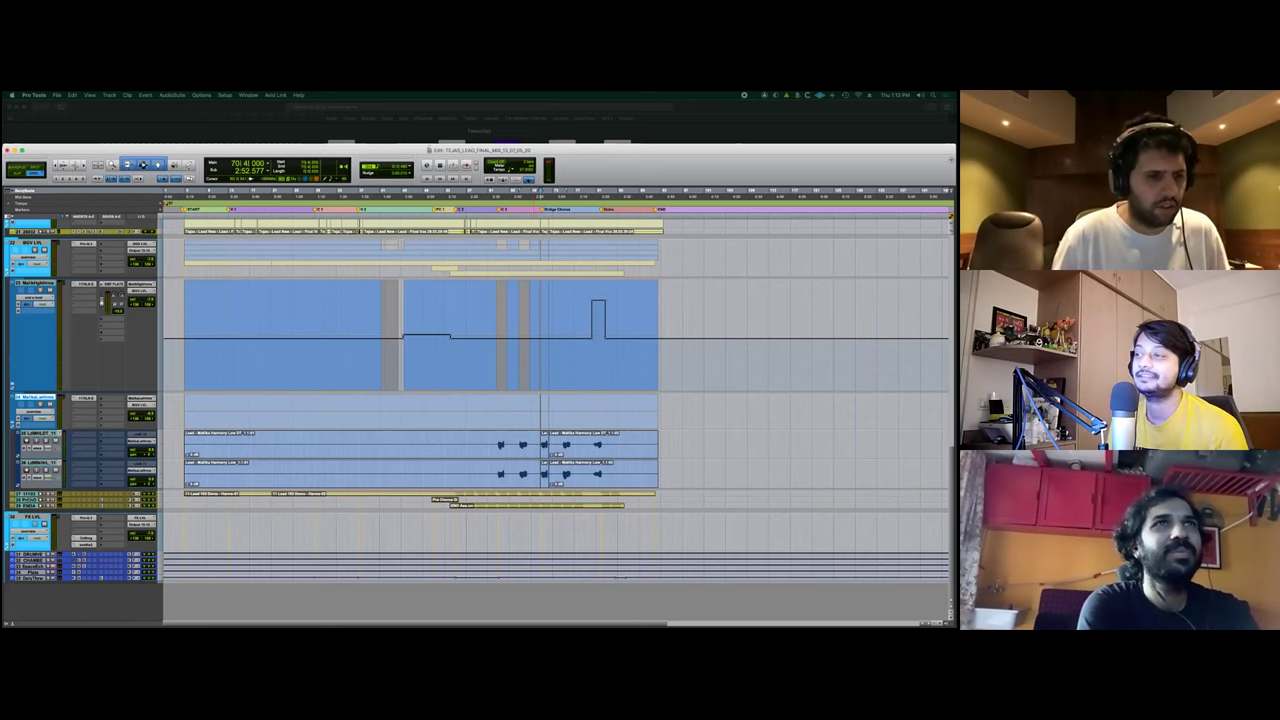
Collapse the BGV LVL and VOX LVL folder tracks.
scroll(557, 420, "up", 5)
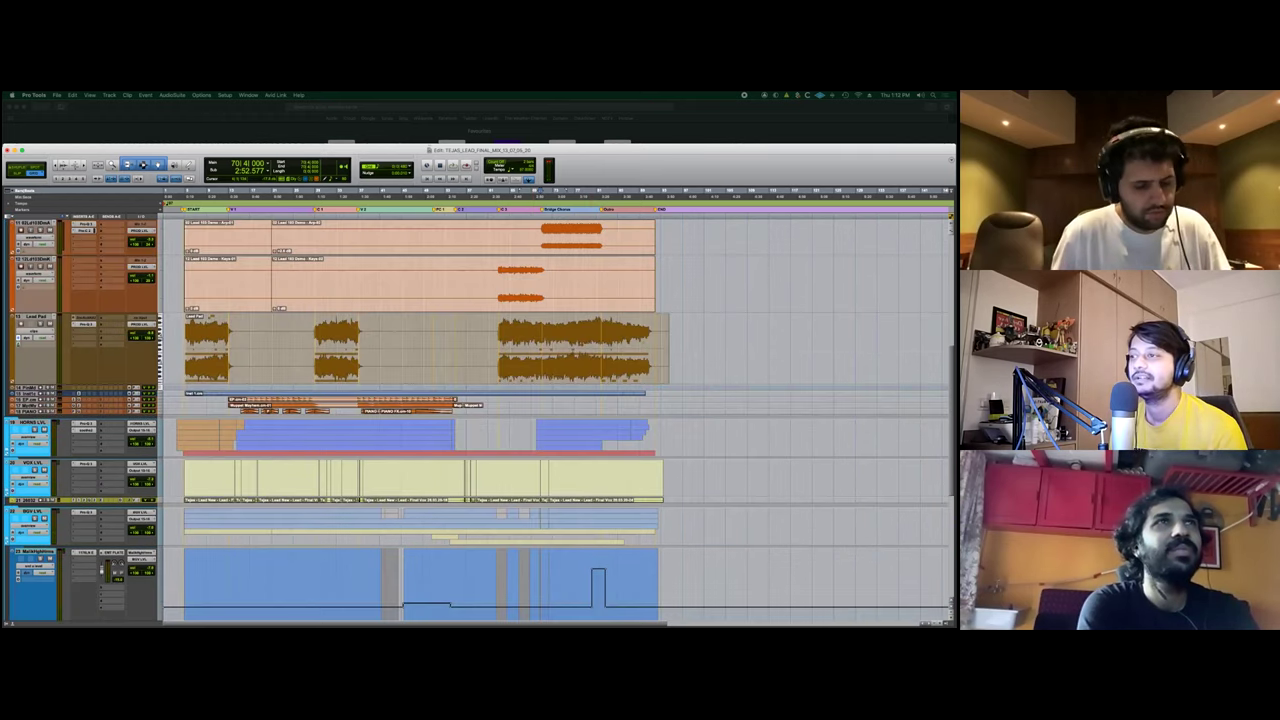
left_click(33, 511)
key("shift+f")
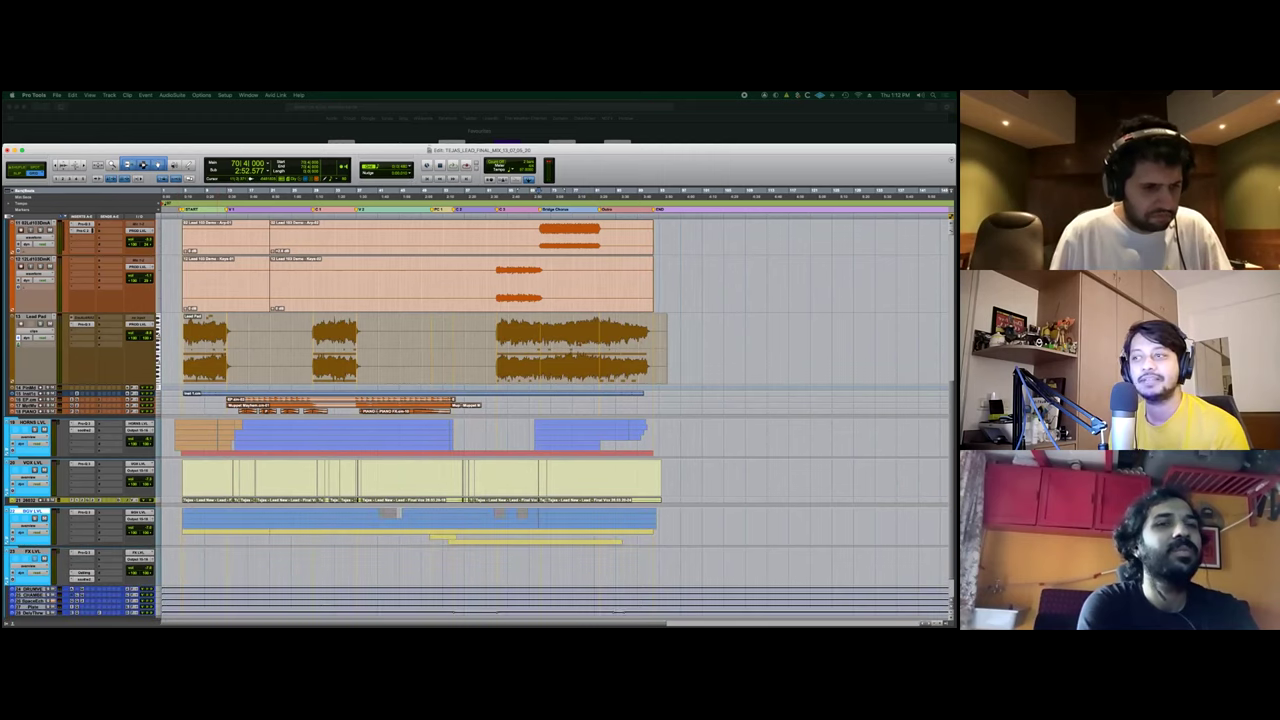
left_click(33, 463)
key("shift+f")
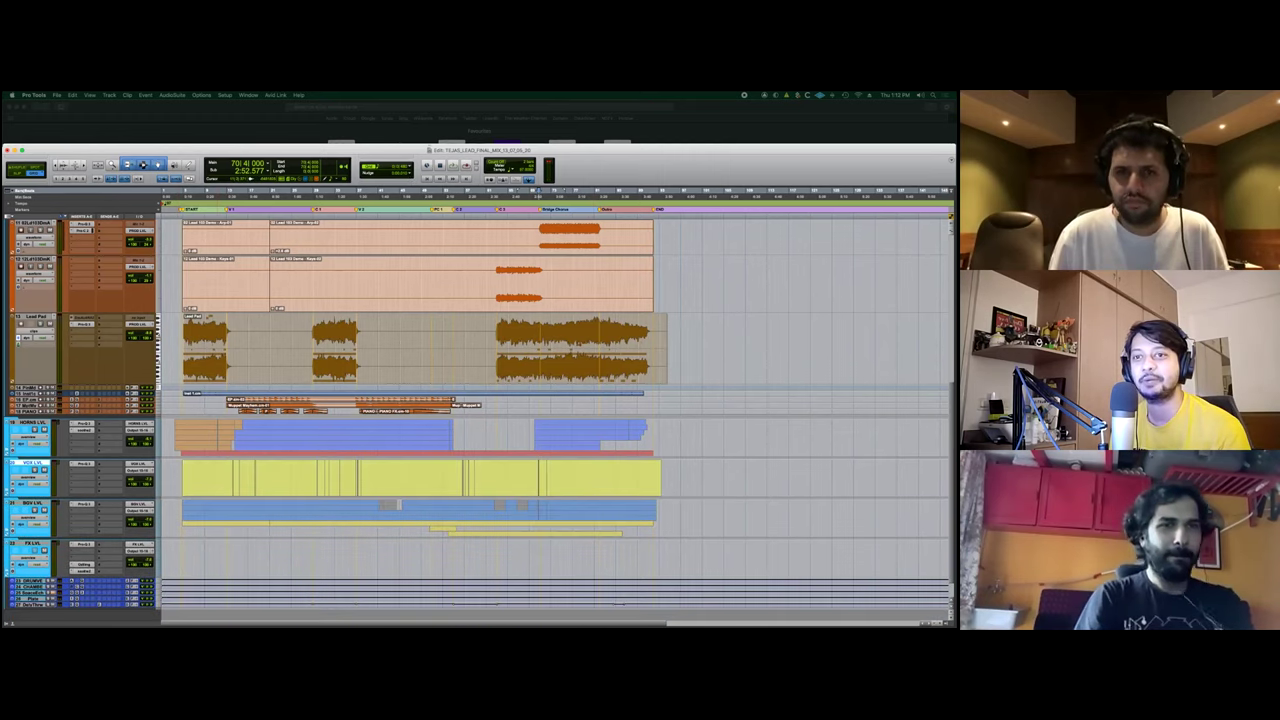
Collapse the PROD LVL folder track to hide the production tracks inside it.
scroll(478, 420, "up", 5)
scroll(478, 420, "down", 1)
left_click(31, 356)
key("shift+f")
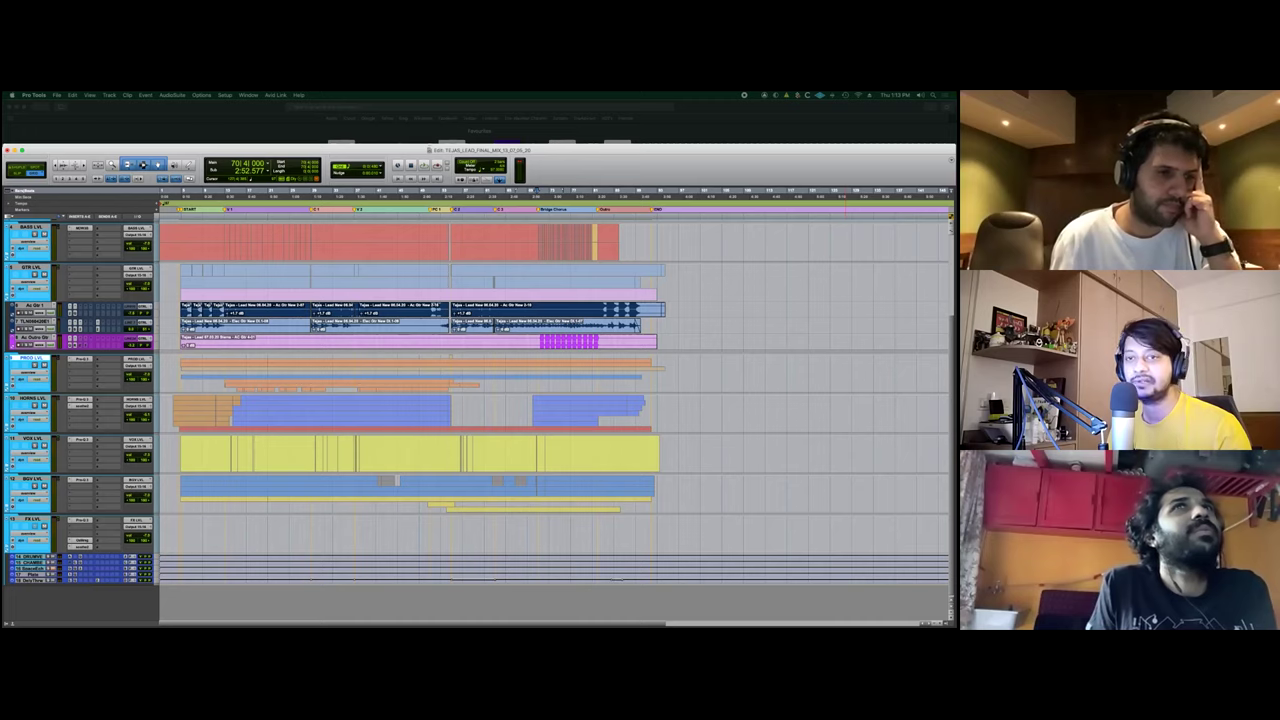
Select the GTR LVL folder track.
left_click(31, 268)
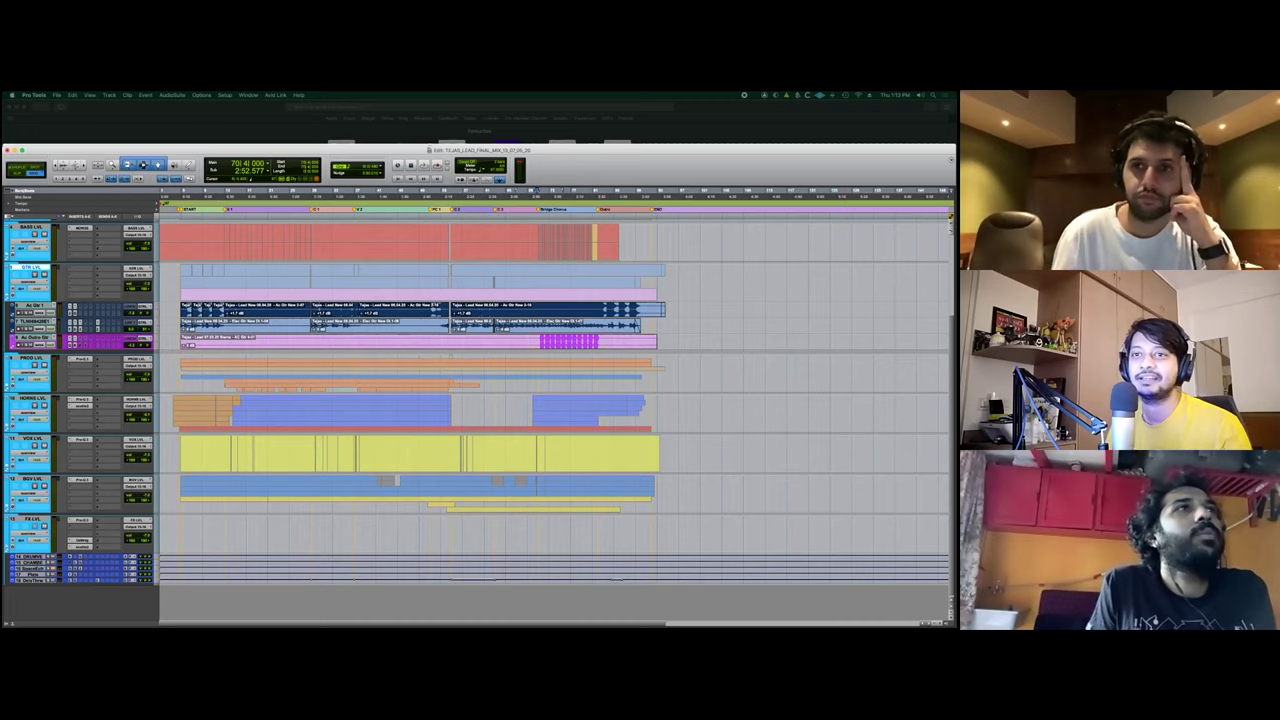
Switch to Safari, open the captured screenshot of the mix session from its floating thumbnail, and close the preview.
key("super+Tab")
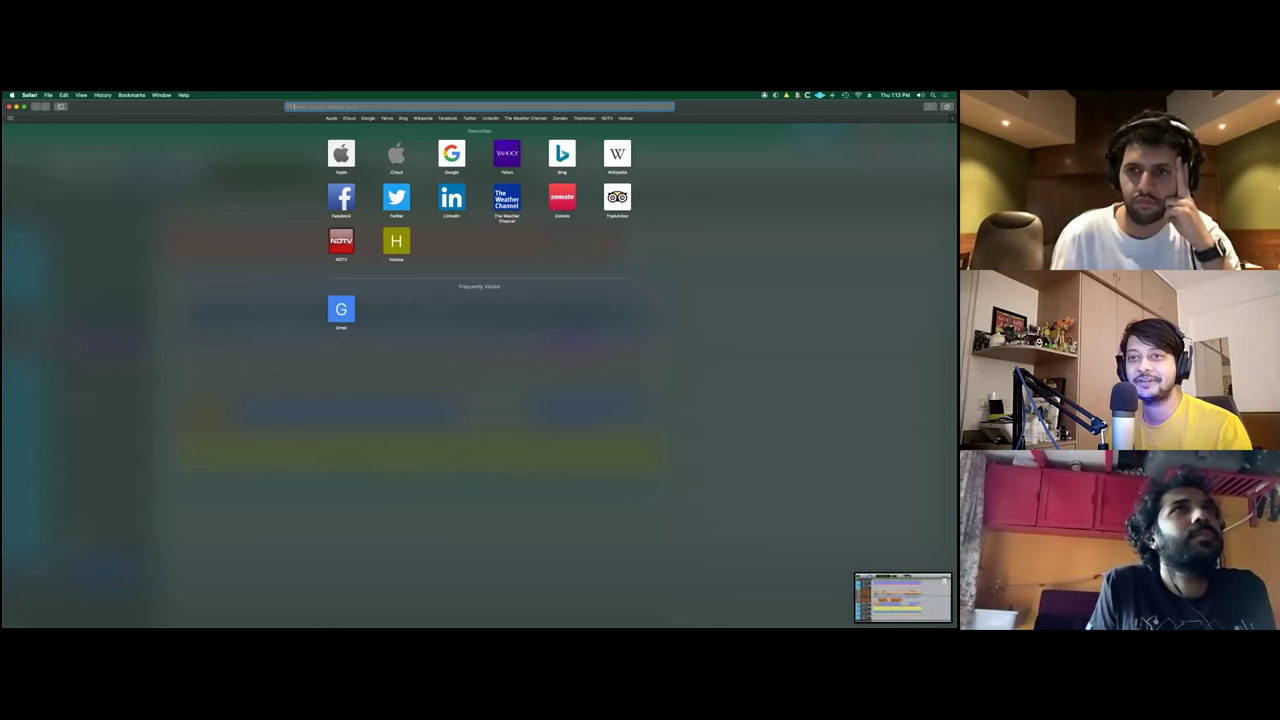
left_click(903, 598)
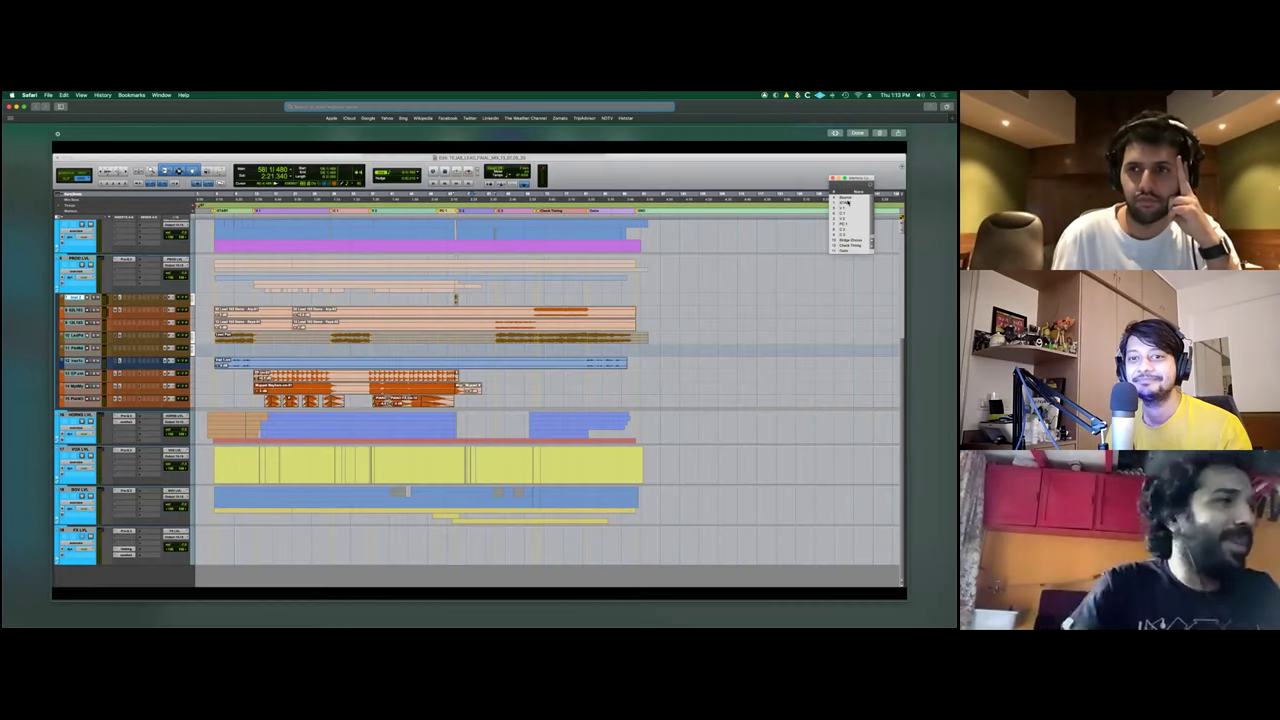
left_click(857, 133)
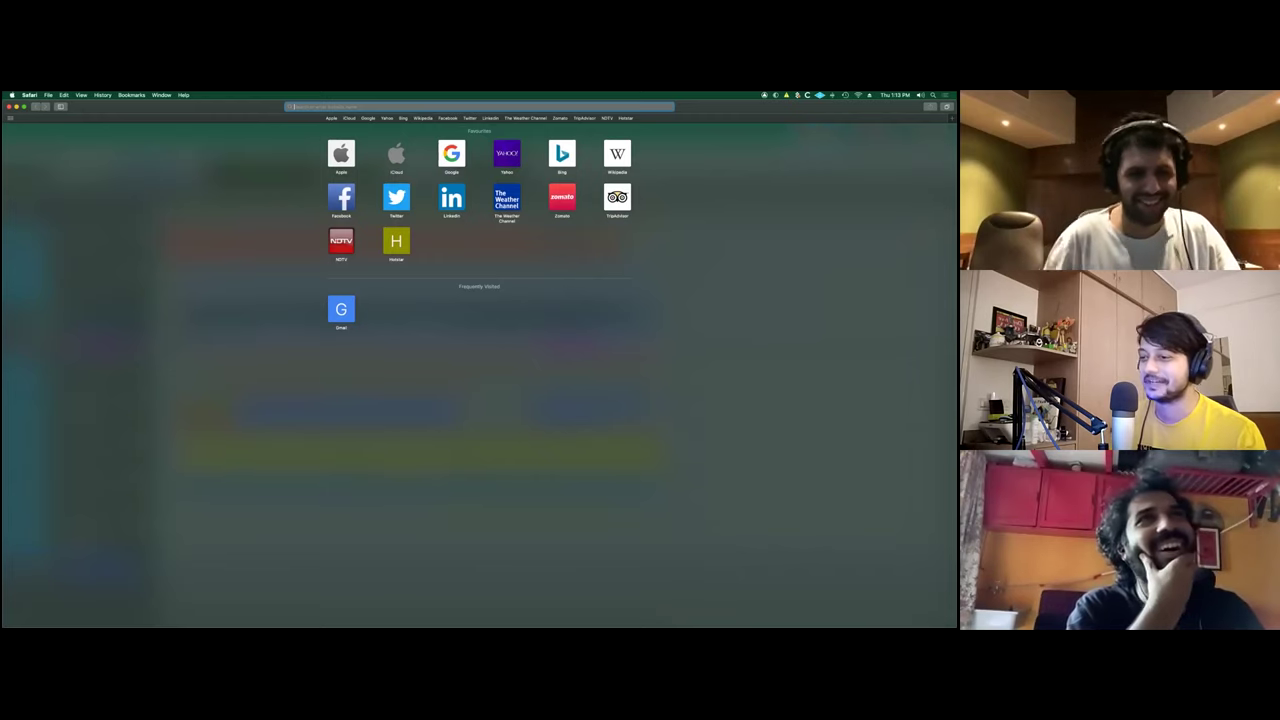
Switch to Finder and bring up its file browser window.
key("super+Tab")
mouse_move(227, 616)
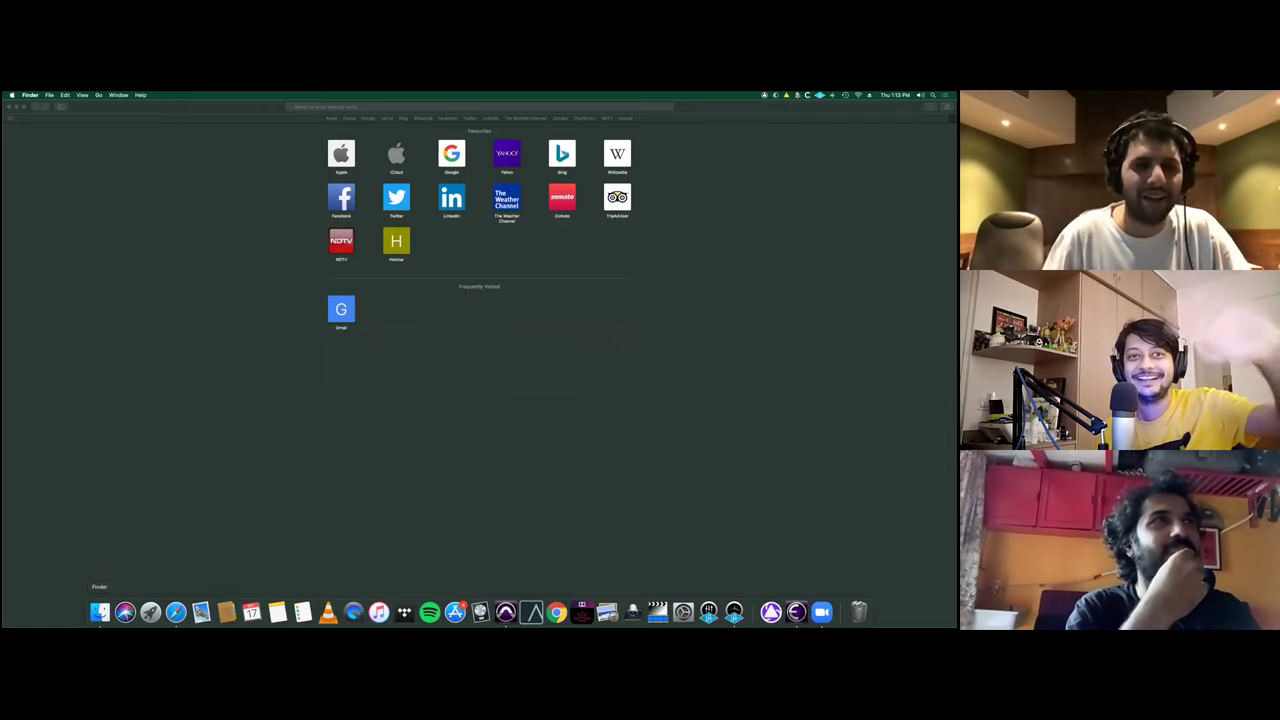
left_click(99, 612)
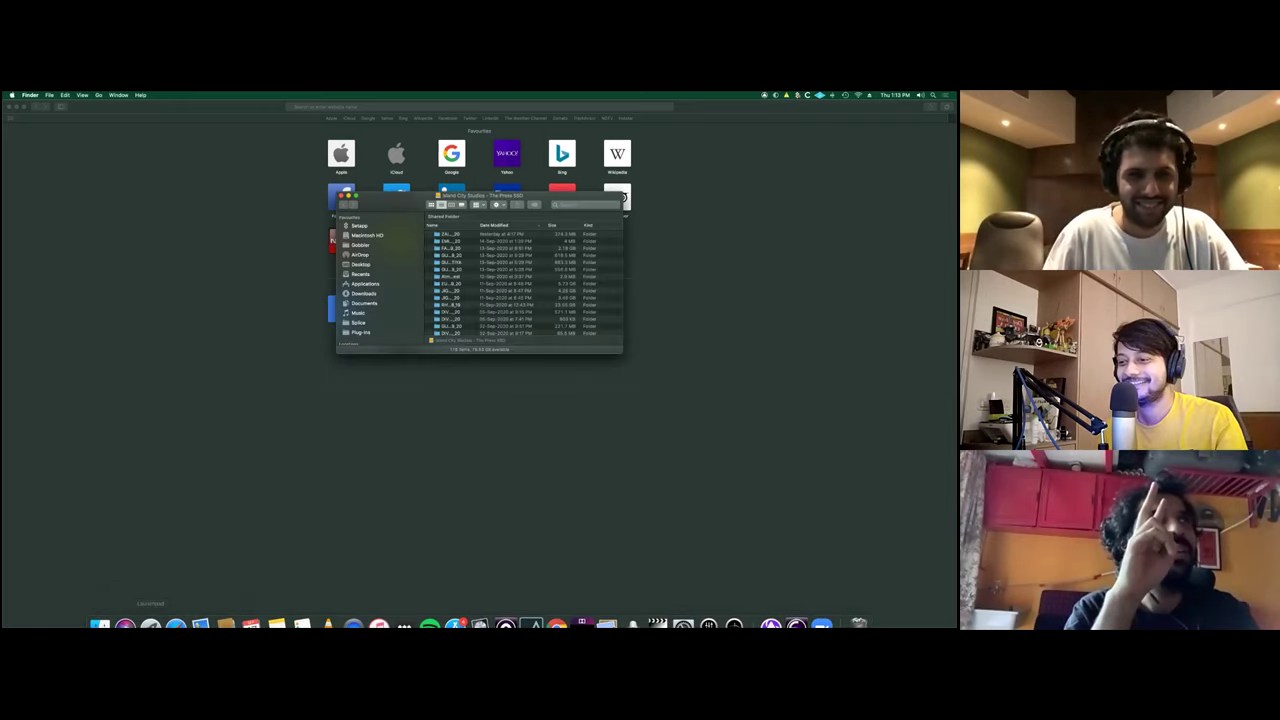